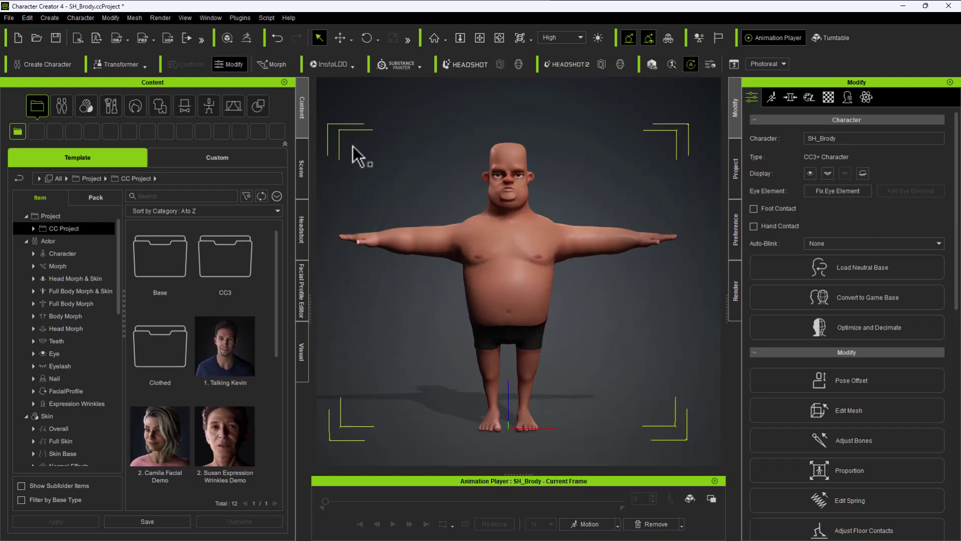
# Send the SH_Brody character to iClone, show the template content library there and deselect the character
pyautogui.click(80, 39)
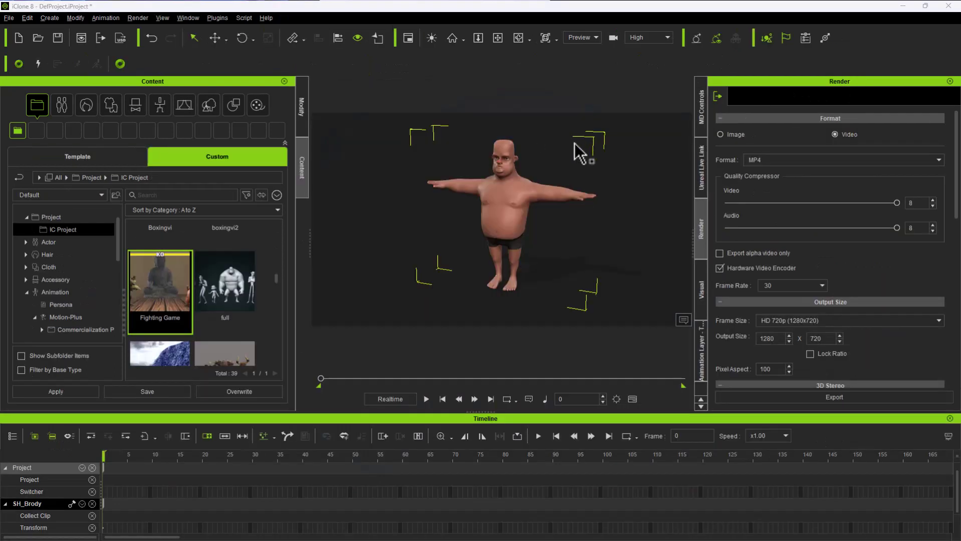
pyautogui.click(90, 158)
pyautogui.click(376, 218)
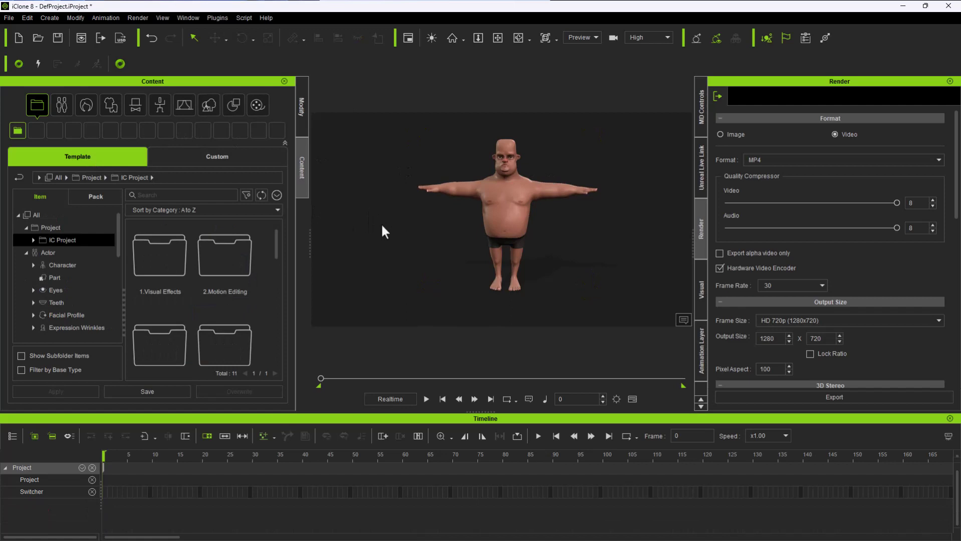
# Add the CC4 Kevin character from the character templates to the scene beside SH_Brody, leaving nothing selected
pyautogui.scroll(1, 448, 216)
pyautogui.keyDown('alt'); pyautogui.moveTo(449, 217); pyautogui.dragTo(410, 214, button='middle'); pyautogui.keyUp('alt')
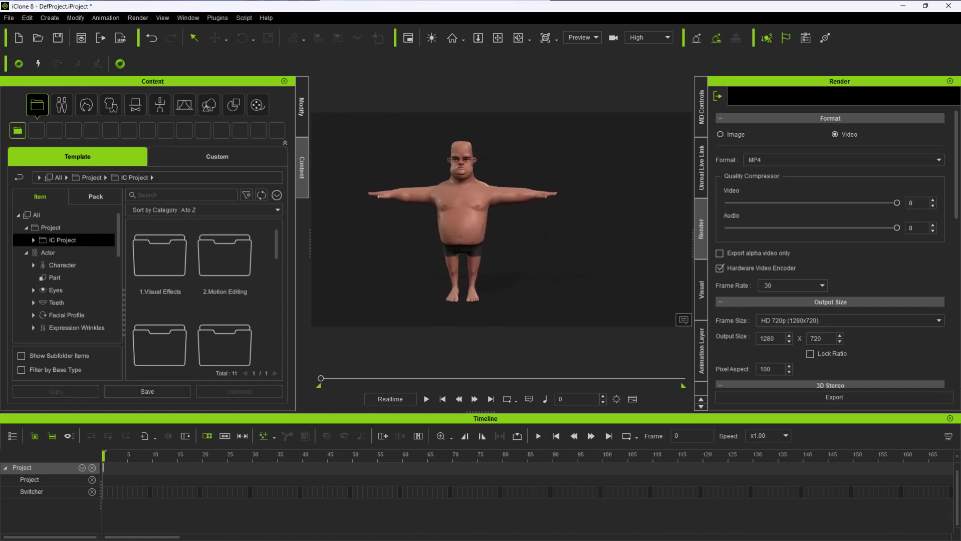
pyautogui.scroll(-4, 389, 164)
pyautogui.moveTo(375, 154); pyautogui.dragTo(368, 162, button='middle')
pyautogui.scroll(-1, 372, 161)
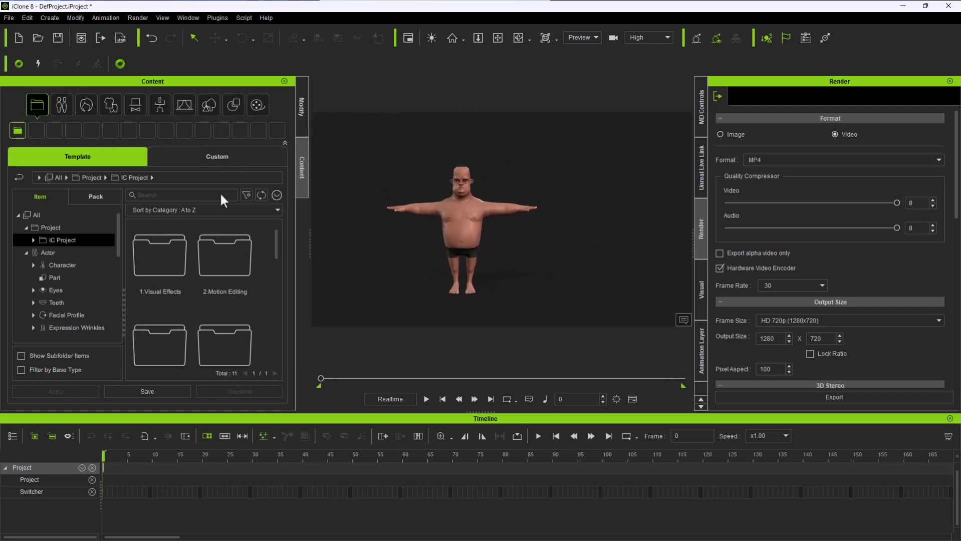
pyautogui.moveTo(275, 245); pyautogui.dragTo(294, 232)
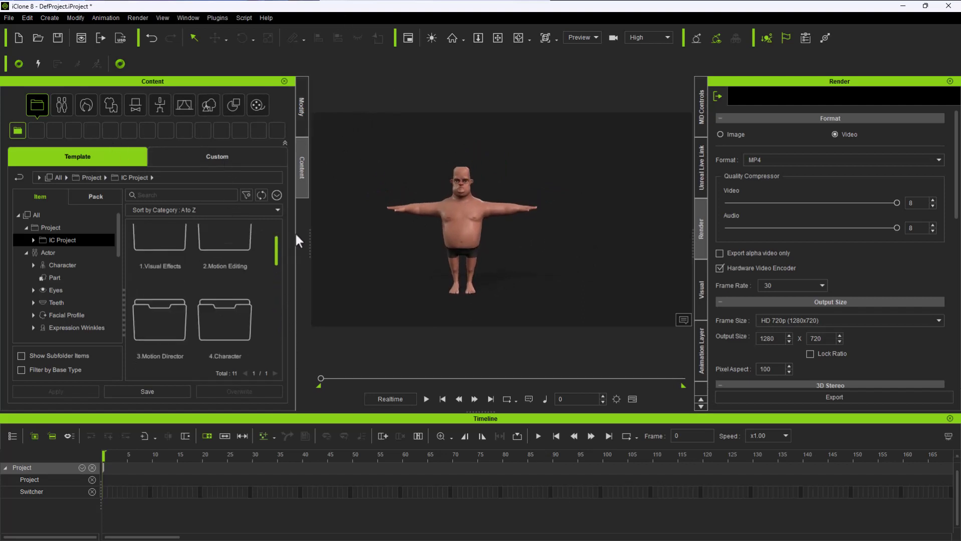
pyautogui.click(65, 113)
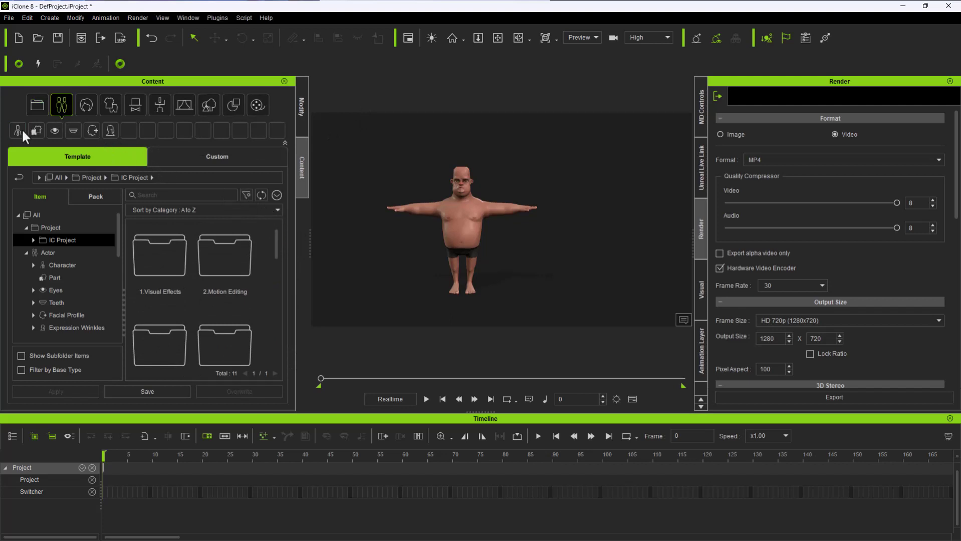
pyautogui.click(20, 130)
pyautogui.moveTo(289, 308); pyautogui.dragTo(288, 341)
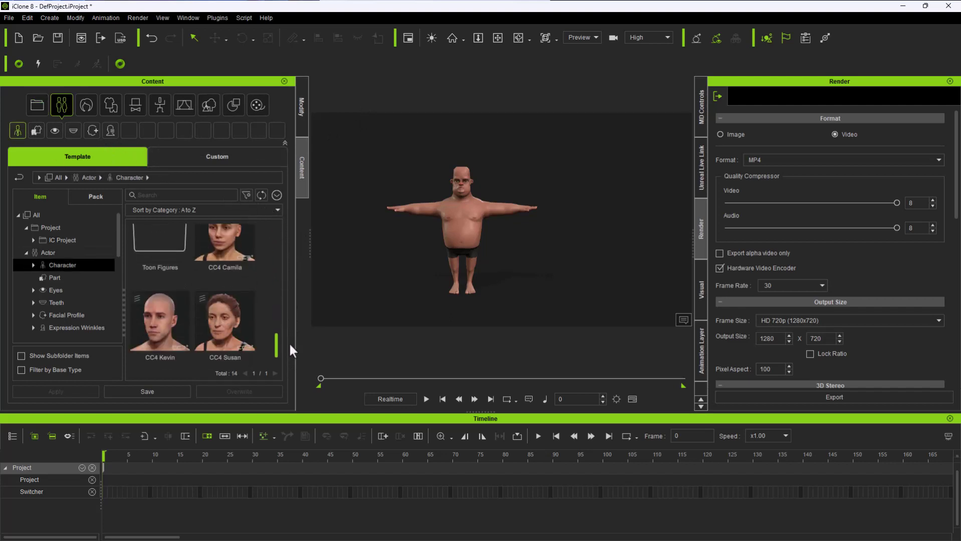
pyautogui.moveTo(165, 315); pyautogui.dragTo(568, 293)
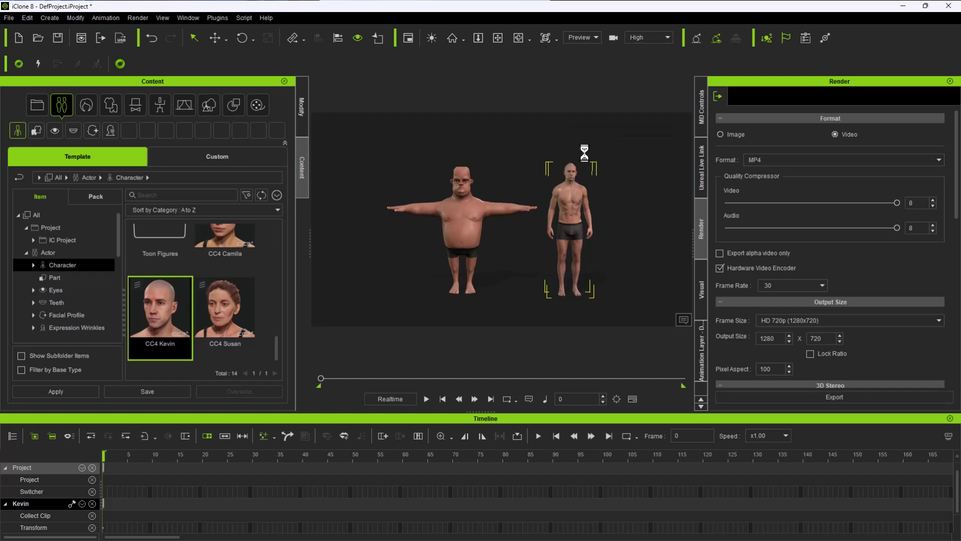
pyautogui.click(576, 153)
# Select SH_Brody and show the pose templates in the animation content
pyautogui.scroll(3, 553, 182)
pyautogui.scroll(-2, 521, 178)
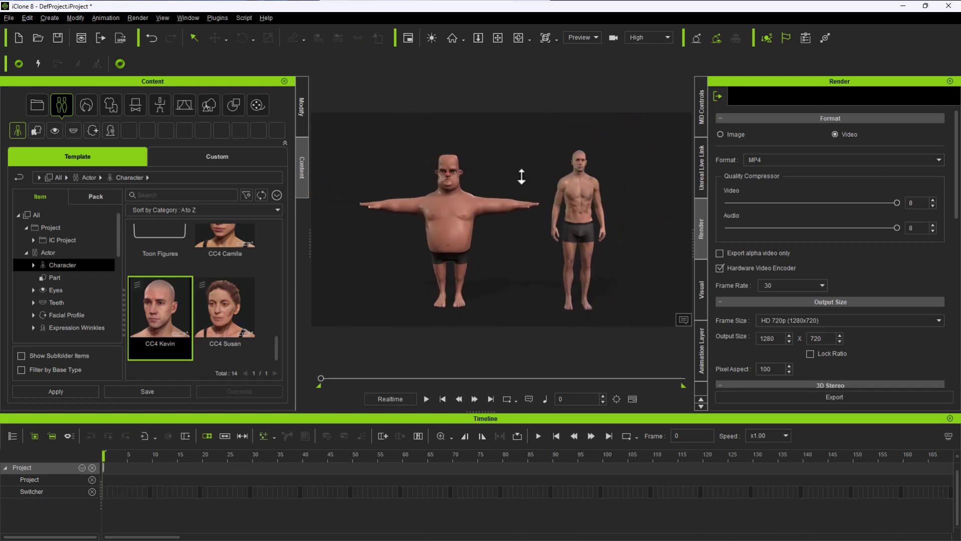
pyautogui.click(460, 200)
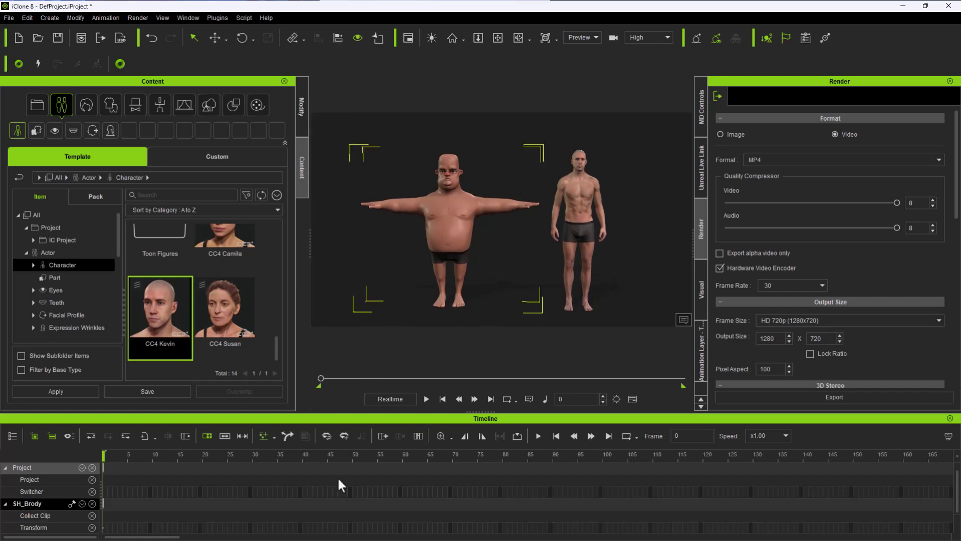
pyautogui.scroll(-2, 267, 499)
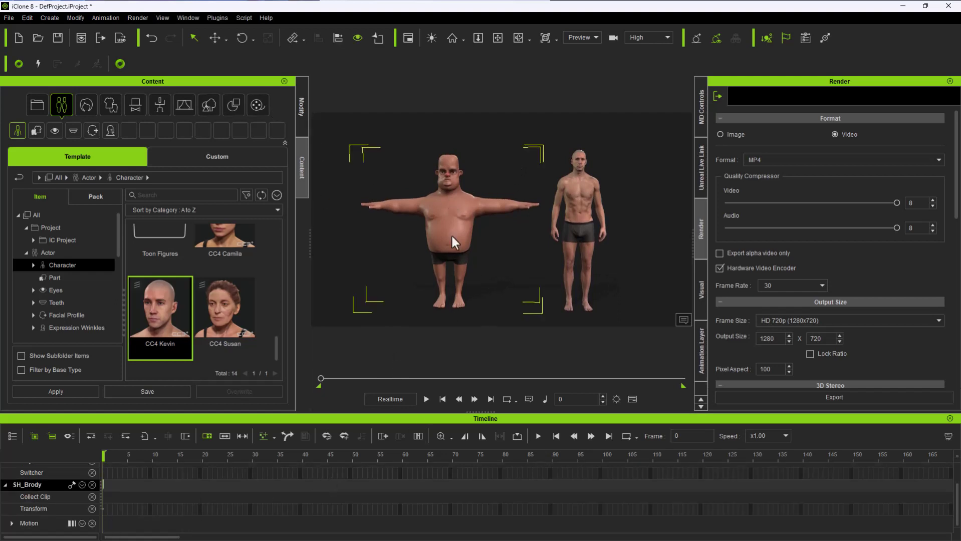
pyautogui.click(161, 108)
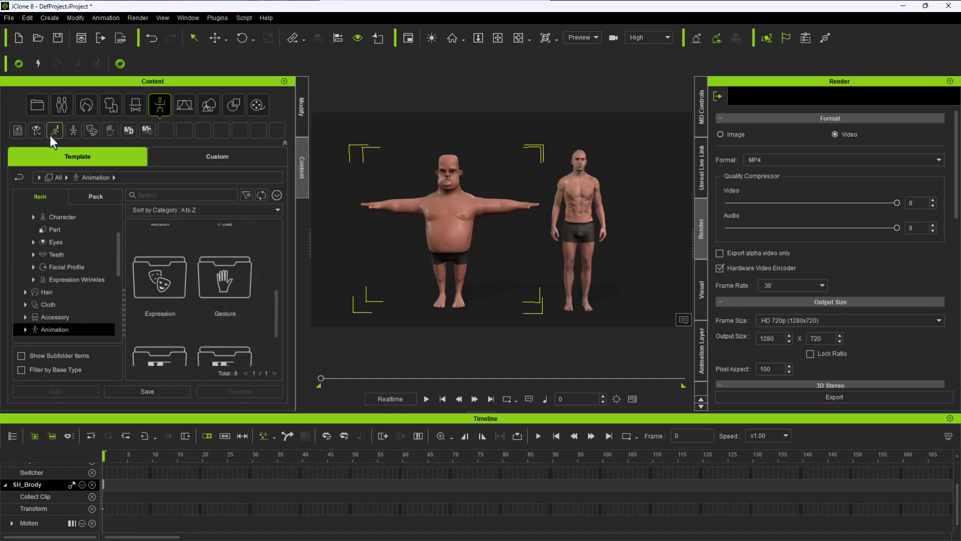
pyautogui.click(51, 134)
pyautogui.click(74, 133)
# Apply the Standing_05 pose from the 1.Male Pose folder to SH_Brody, then return to the pose folders
pyautogui.doubleClick(199, 244)
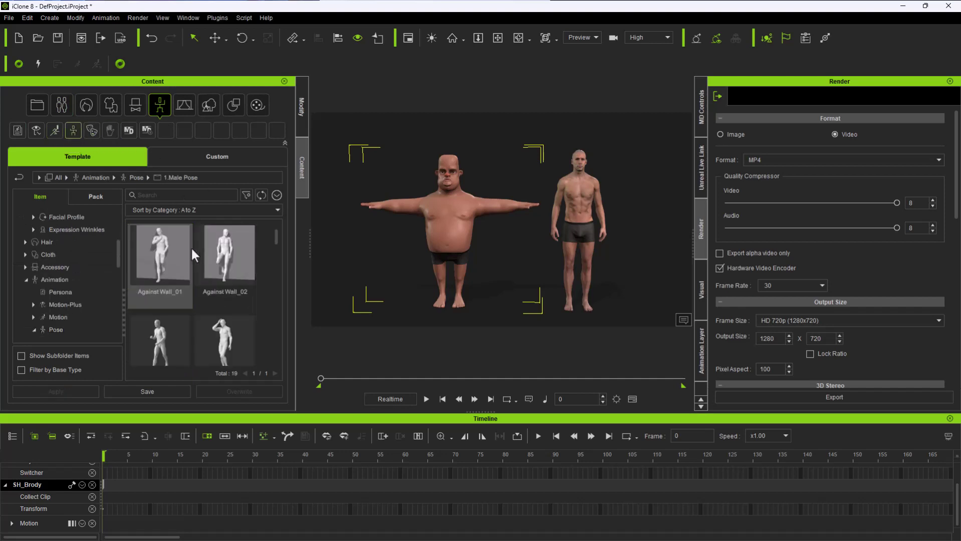
pyautogui.scroll(-5, 200, 261)
pyautogui.doubleClick(215, 274)
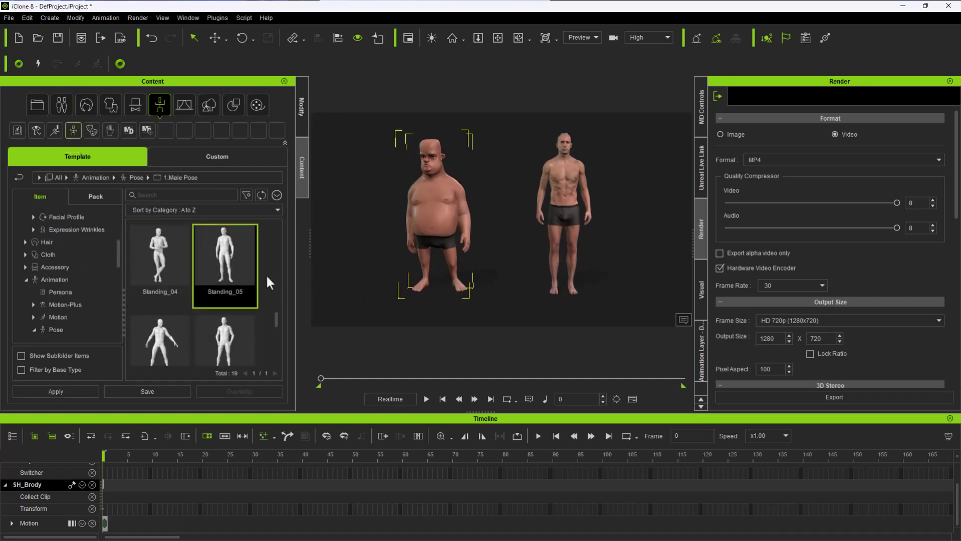
pyautogui.scroll(-5, 193, 305)
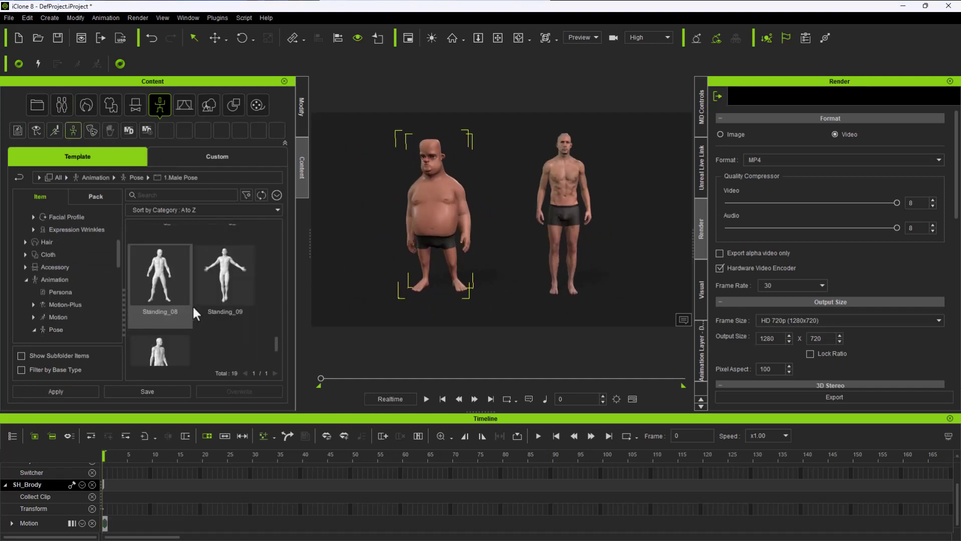
pyautogui.click(134, 178)
# Apply the Stand M1 pose from the Checking Pose folder to SH_Brody
pyautogui.click(231, 308)
pyautogui.doubleClick(232, 311)
pyautogui.scroll(-5, 230, 283)
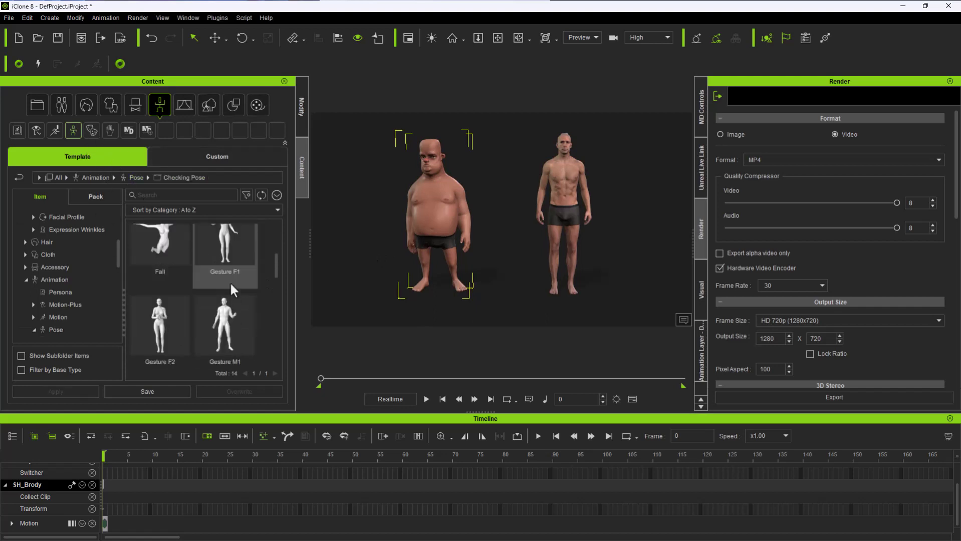
pyautogui.doubleClick(225, 305)
# Move SH_Brody along the X axis closer to Kevin and deselect it to compare their proportions
pyautogui.press('w')
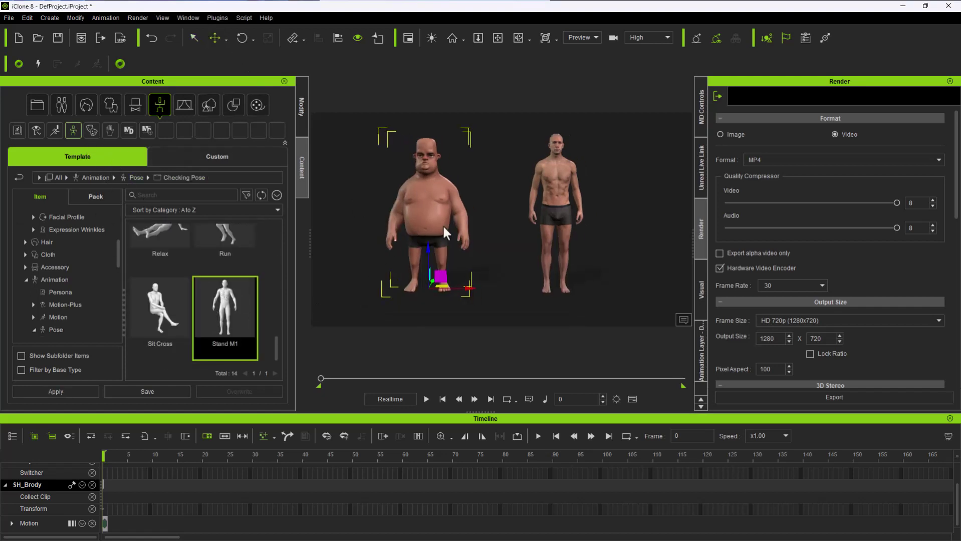
pyautogui.moveTo(476, 286); pyautogui.dragTo(527, 286)
pyautogui.keyDown('alt'); pyautogui.moveTo(606, 244); pyautogui.dragTo(575, 248, button='middle'); pyautogui.keyUp('alt')
pyautogui.click(375, 205)
pyautogui.scroll(1, 443, 205)
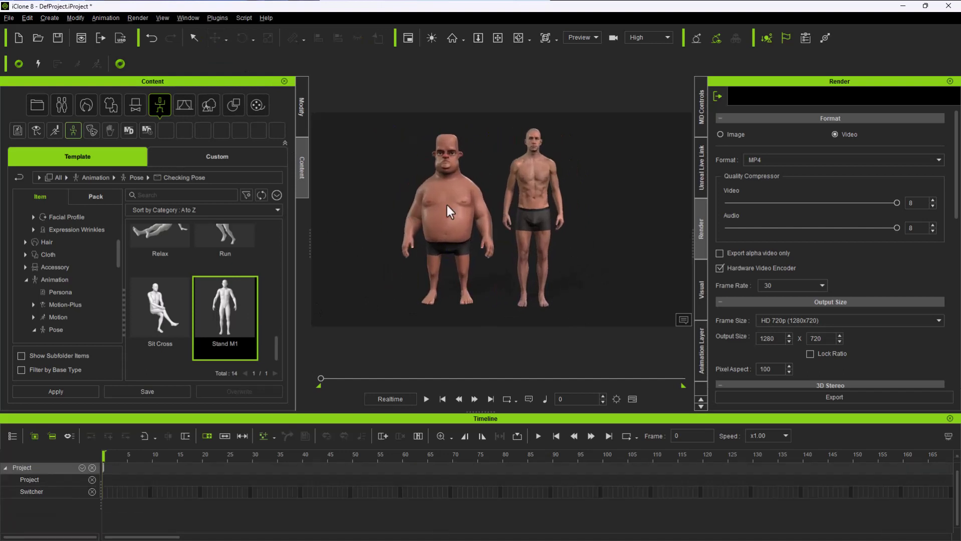
pyautogui.keyDown('alt'); pyautogui.moveTo(447, 205); pyautogui.dragTo(453, 211, button='middle'); pyautogui.keyUp('alt')
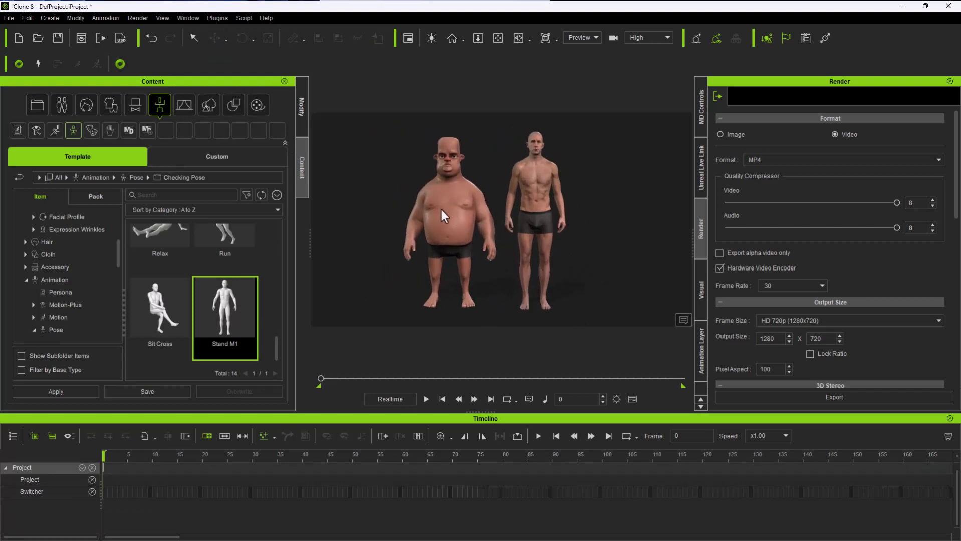
# Switch to Character Creator, select SH_Brody and start Proportion editing with the body bones
pyautogui.click(439, 206)
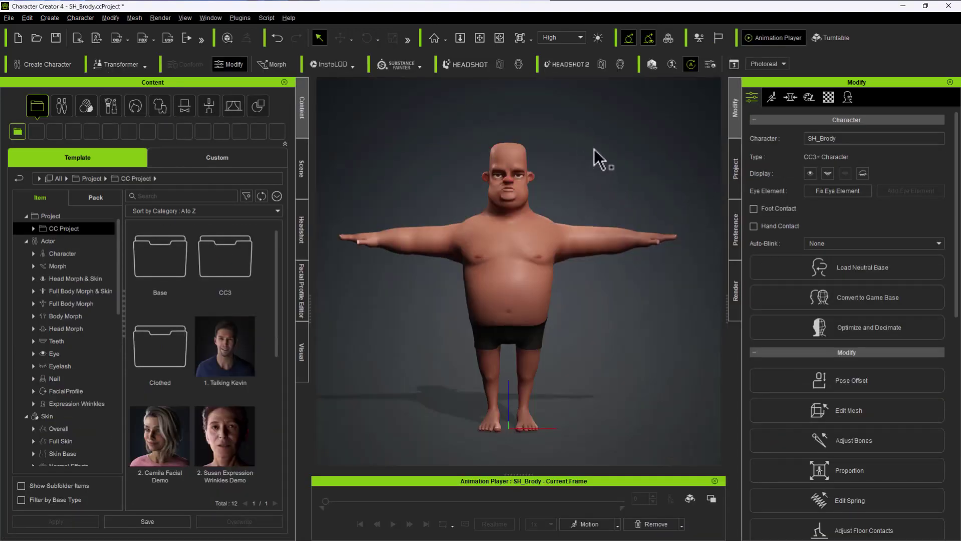
pyautogui.moveTo(596, 156); pyautogui.dragTo(376, 190, button='right')
pyautogui.click(501, 160)
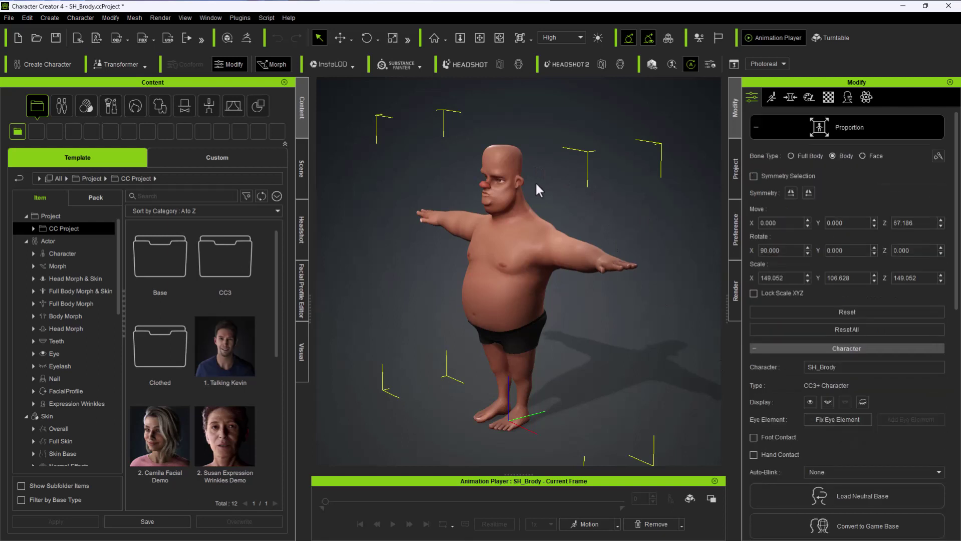
pyautogui.scroll(2, 833, 156)
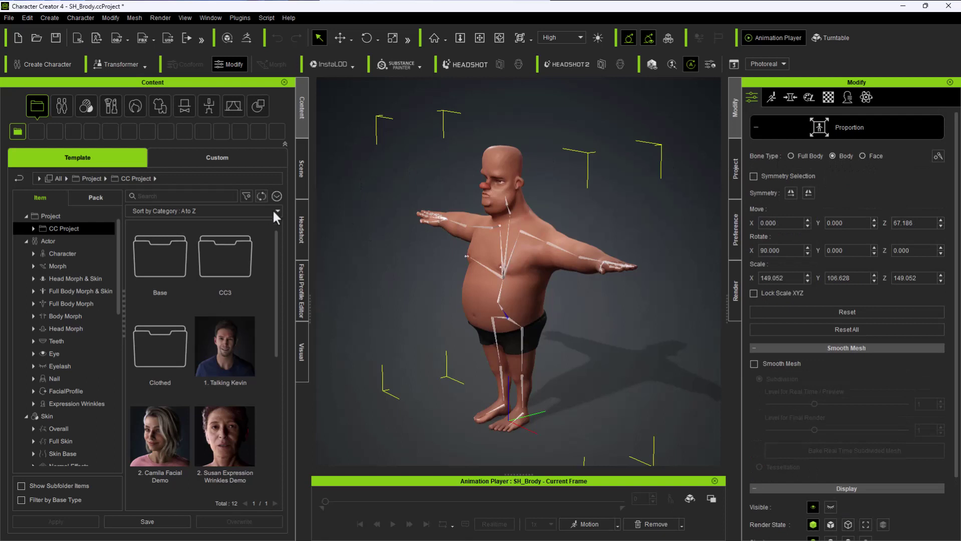
# Open the Bone Manager and select the CC_Base_Head bone
pyautogui.click(211, 18)
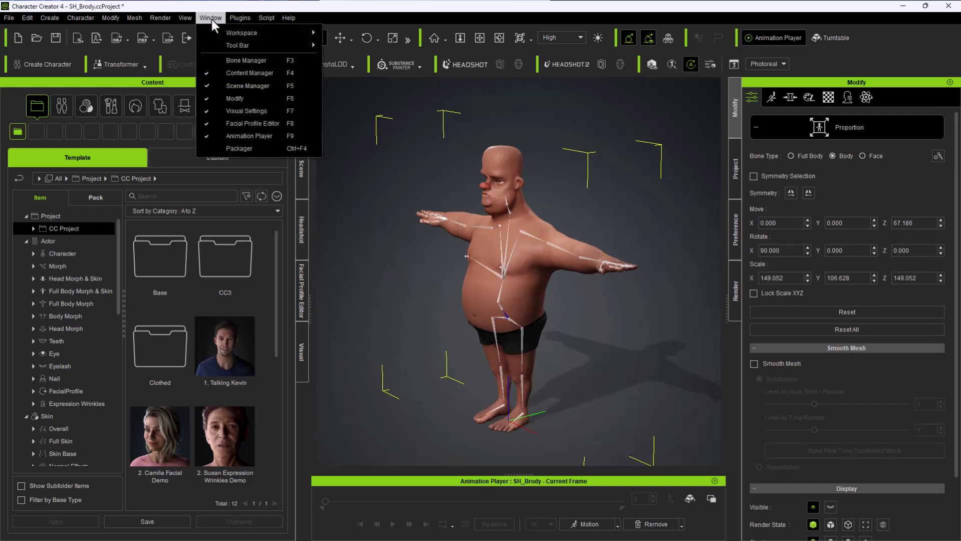
pyautogui.click(237, 59)
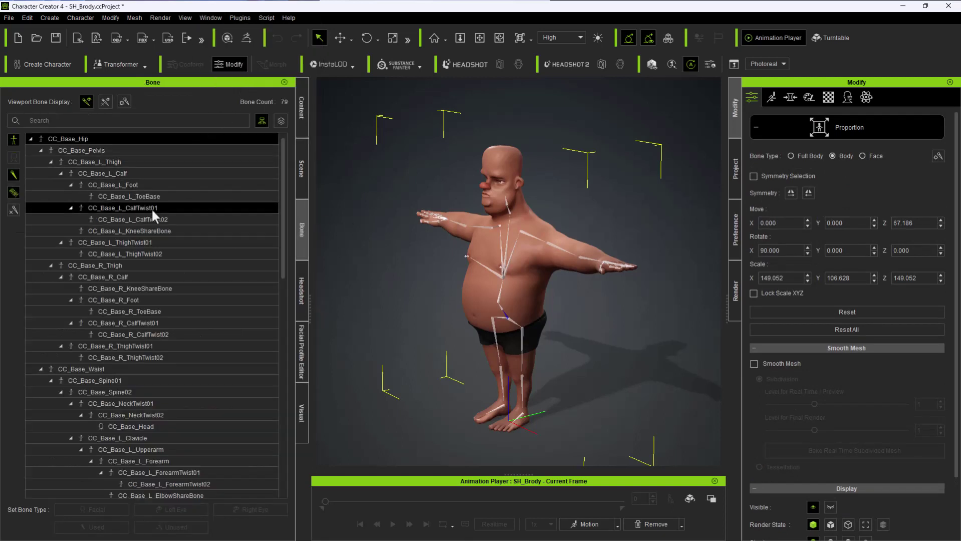
pyautogui.click(140, 428)
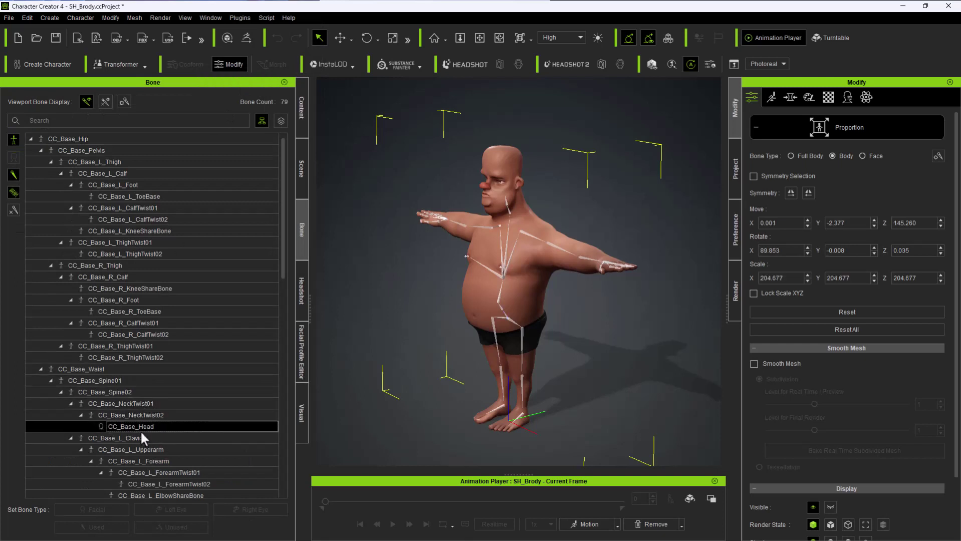
# Scale the CC_Base_Head bone down uniformly to about 184.68
pyautogui.keyDown('alt'); pyautogui.moveTo(370, 301); pyautogui.dragTo(562, 242); pyautogui.keyUp('alt')
pyautogui.keyDown('alt'); pyautogui.moveTo(562, 241); pyautogui.dragTo(515, 201, button='right'); pyautogui.keyUp('alt')
pyautogui.keyDown('alt'); pyautogui.moveTo(518, 200); pyautogui.dragTo(540, 253, button='middle'); pyautogui.keyUp('alt')
pyautogui.scroll(3, 540, 251)
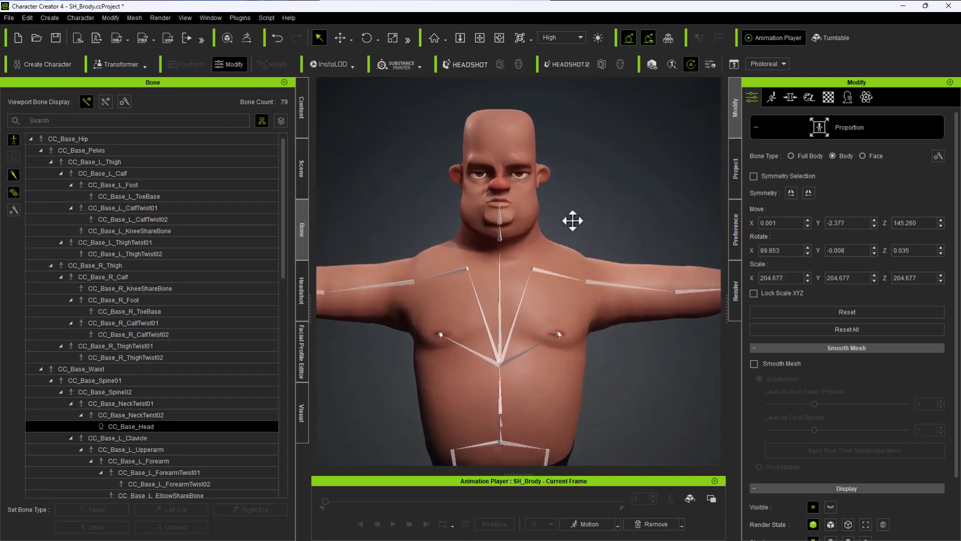
pyautogui.keyDown('alt'); pyautogui.moveTo(572, 221); pyautogui.dragTo(591, 215, button='middle'); pyautogui.keyUp('alt')
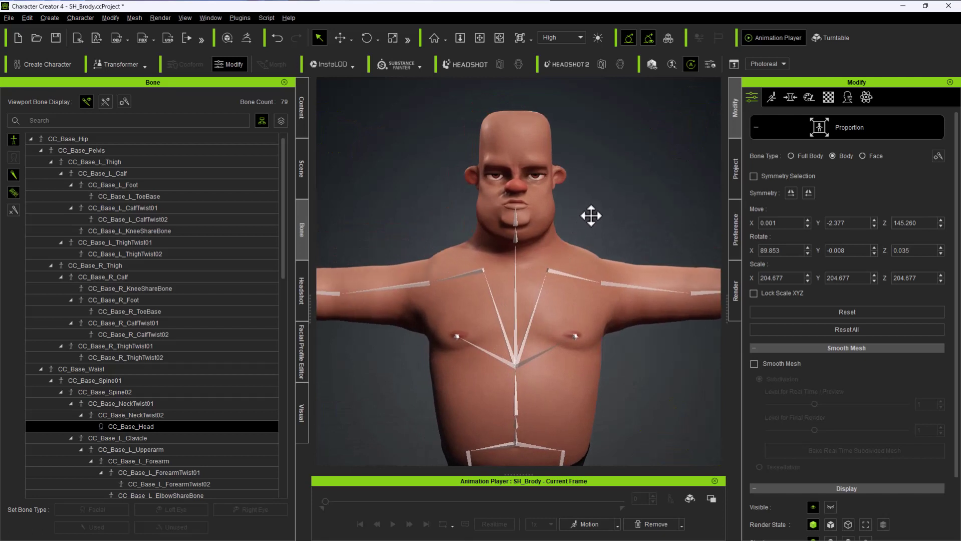
pyautogui.click(514, 235)
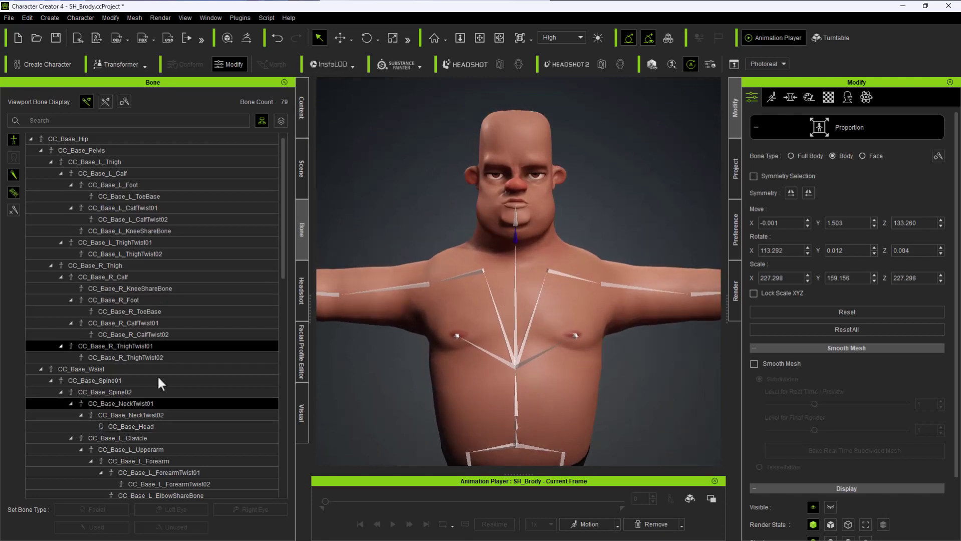
pyautogui.doubleClick(161, 426)
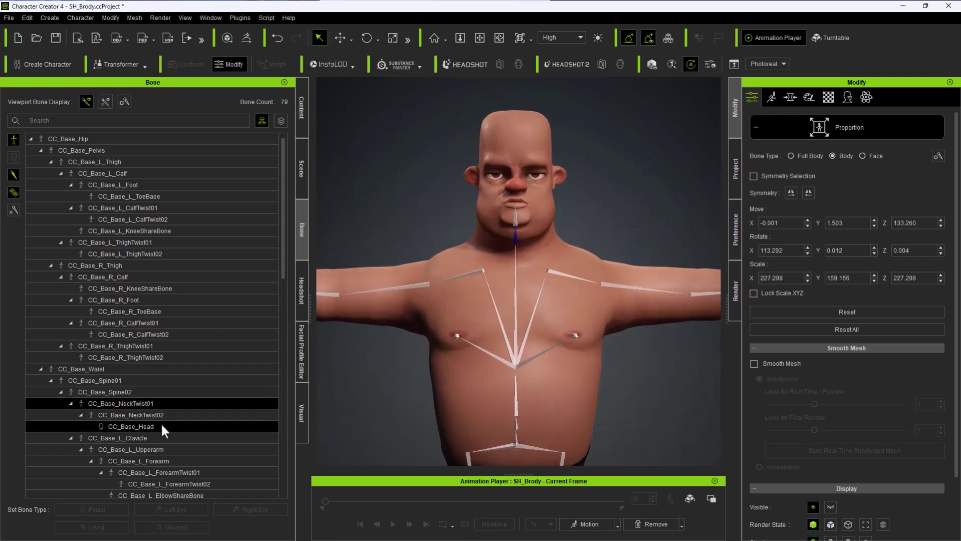
pyautogui.click(393, 38)
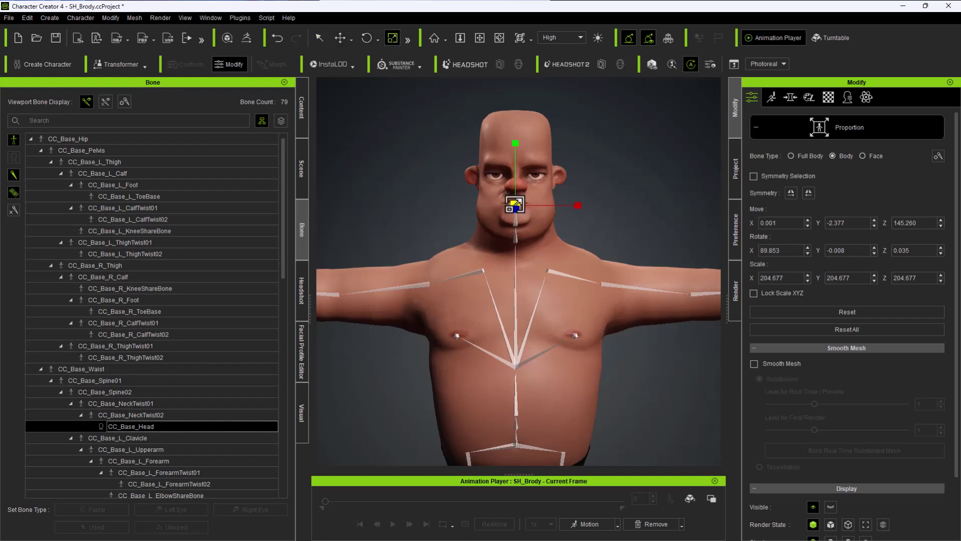
pyautogui.moveTo(514, 205); pyautogui.dragTo(513, 224)
# Reduce the X scale of the CC_Base_L_Upperarm bone to about 192.2 and apply symmetry to the opposite arm
pyautogui.scroll(-2, 600, 289)
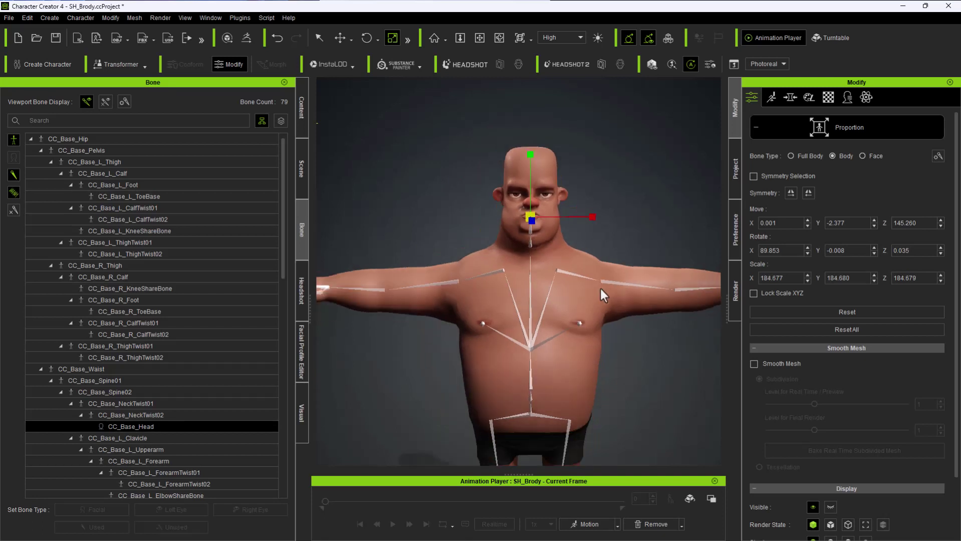
pyautogui.scroll(-3, 600, 288)
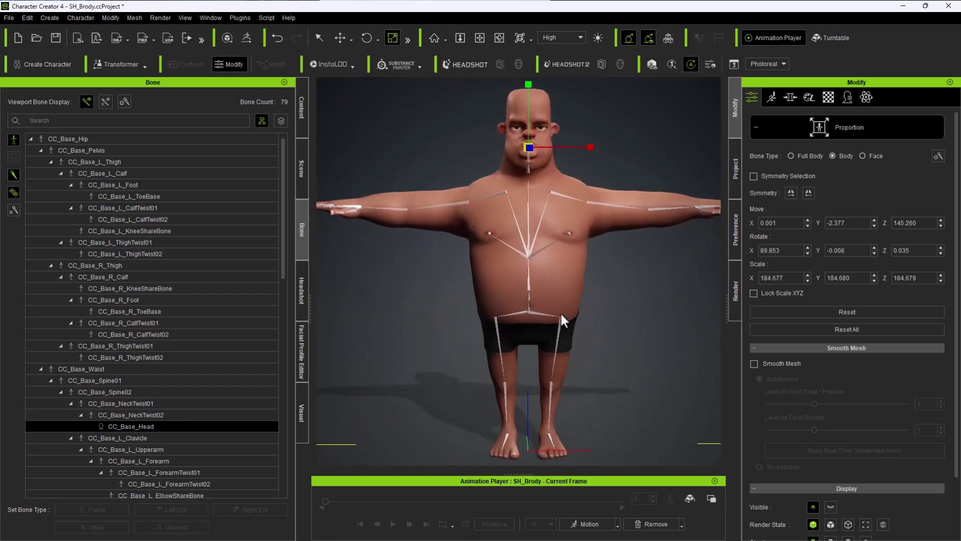
pyautogui.moveTo(561, 312); pyautogui.dragTo(472, 231, button='right')
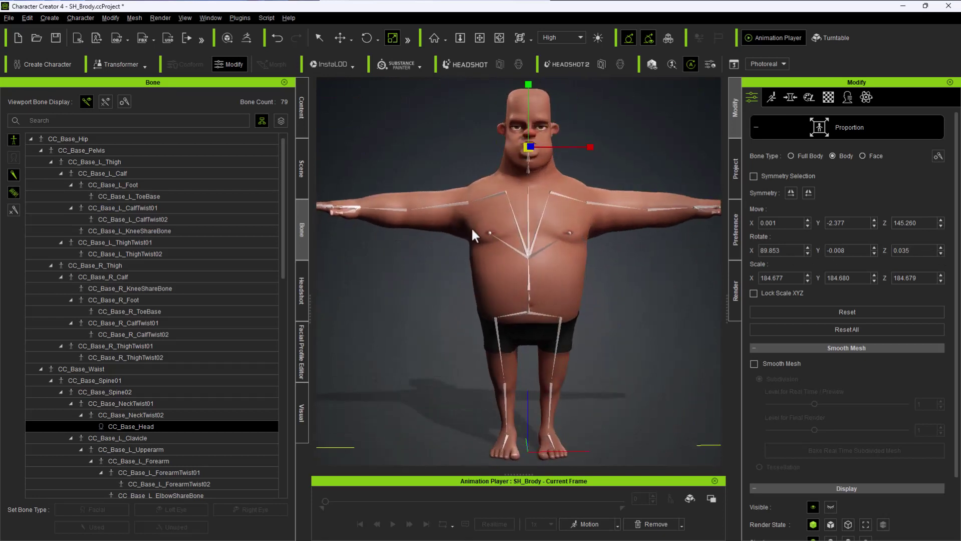
pyautogui.click(611, 206)
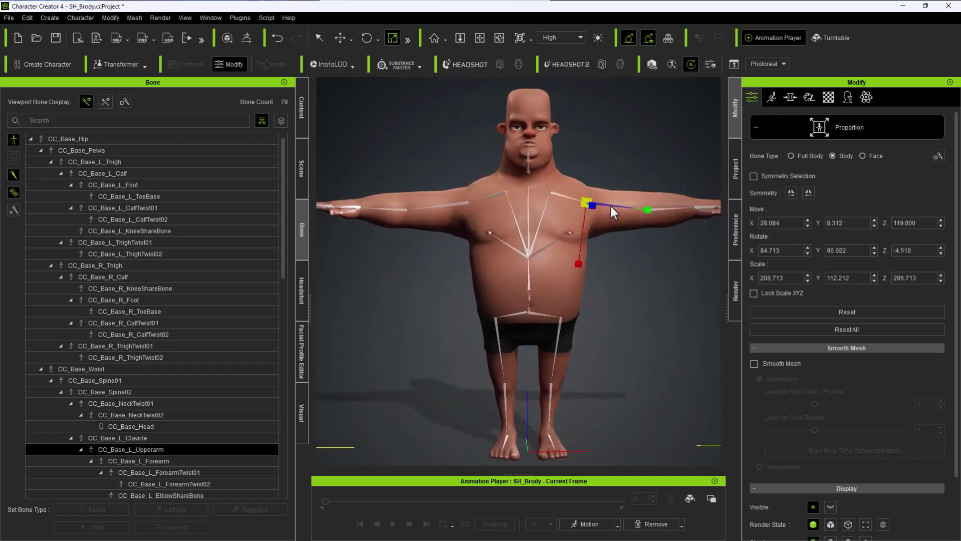
pyautogui.moveTo(577, 268)
pyautogui.mouseDown()
pyautogui.moveTo(579, 242)
pyautogui.moveTo(579, 262)
pyautogui.mouseUp()
pyautogui.click(807, 192)
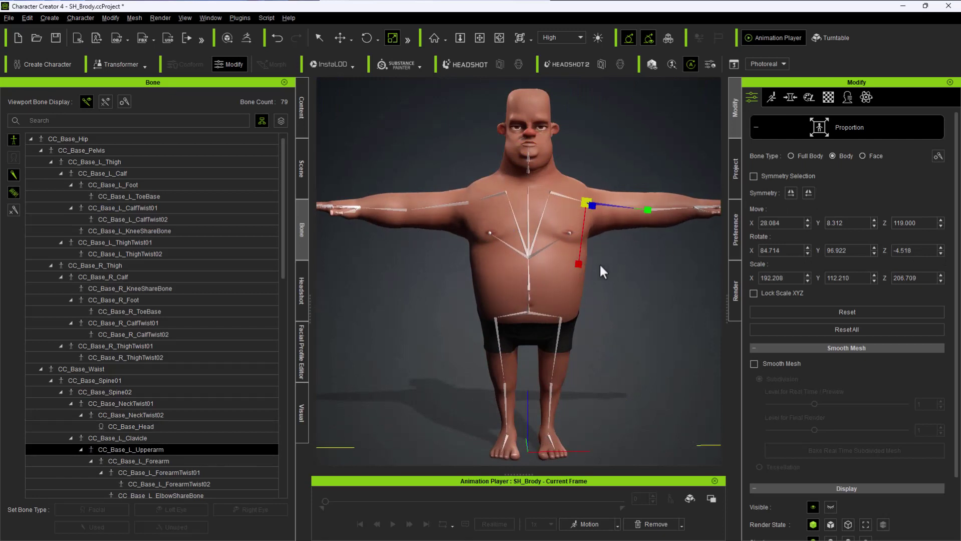
# Enable symmetry selection and raise the CC_Base_L_Upperarm bone to a Z position of about 121.6
pyautogui.click(339, 38)
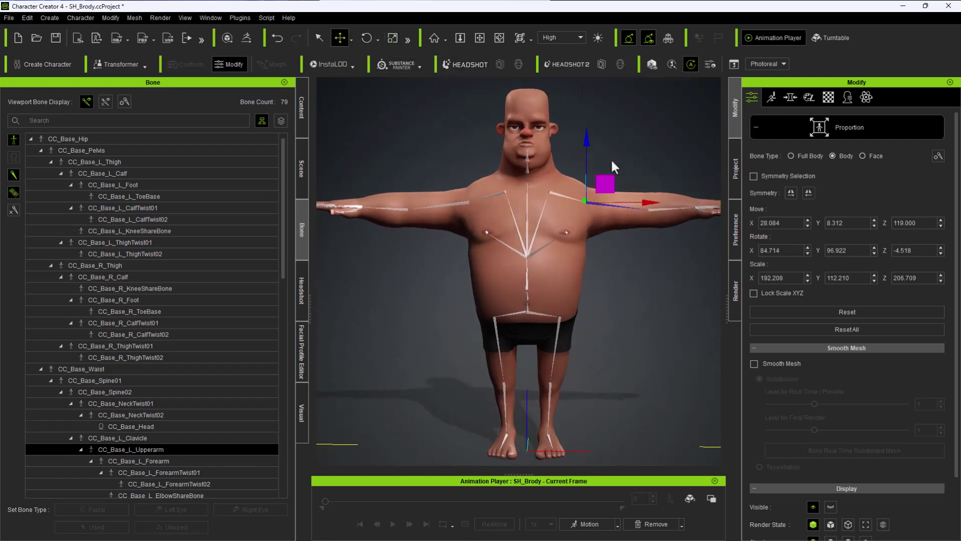
pyautogui.moveTo(586, 138); pyautogui.dragTo(587, 134)
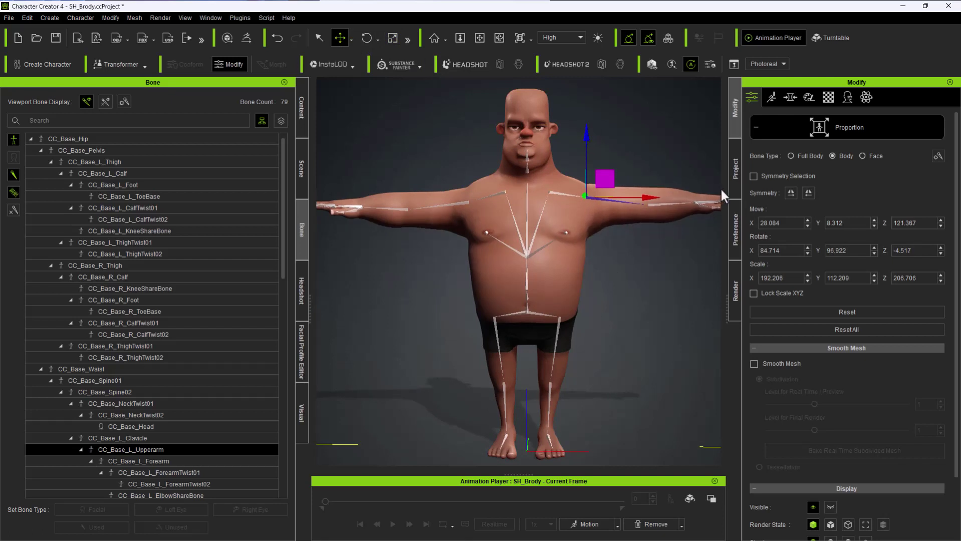
pyautogui.hotkey('ctrl', 'z')
pyautogui.click(753, 176)
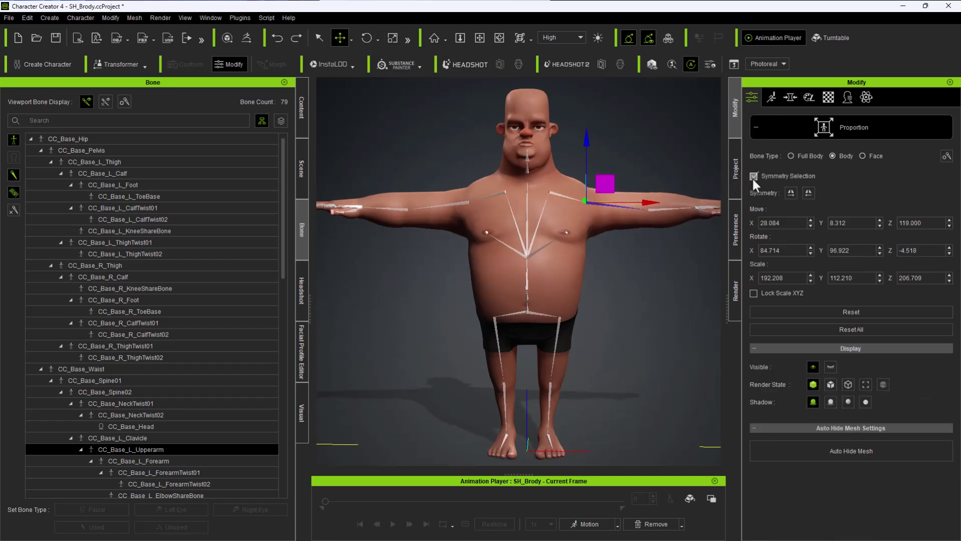
pyautogui.moveTo(586, 140); pyautogui.dragTo(584, 136)
pyautogui.keyDown('alt'); pyautogui.moveTo(629, 146); pyautogui.dragTo(621, 146, button='middle'); pyautogui.keyUp('alt')
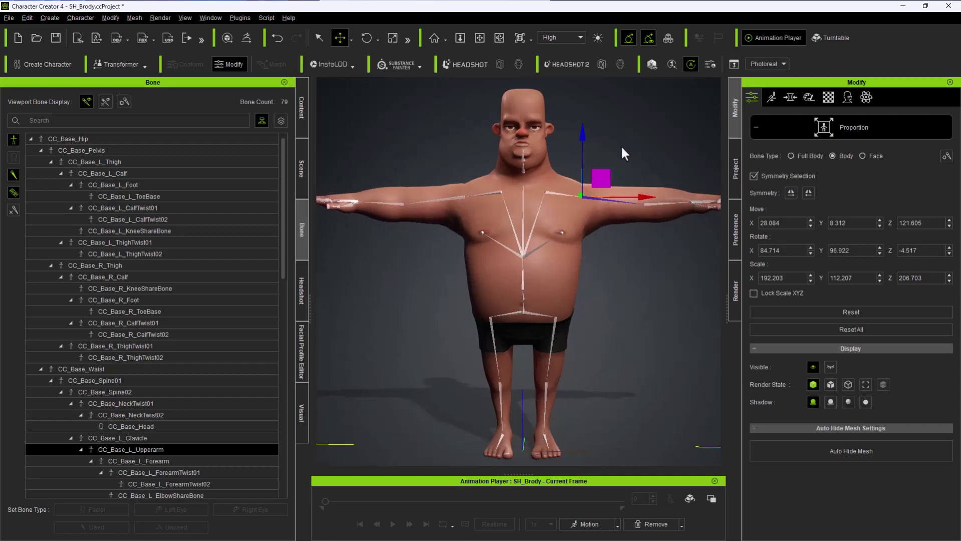
pyautogui.keyDown('alt'); pyautogui.moveTo(622, 145); pyautogui.dragTo(622, 151); pyautogui.keyUp('alt')
pyautogui.keyDown('alt'); pyautogui.moveTo(656, 163); pyautogui.dragTo(652, 153, button='middle'); pyautogui.keyUp('alt')
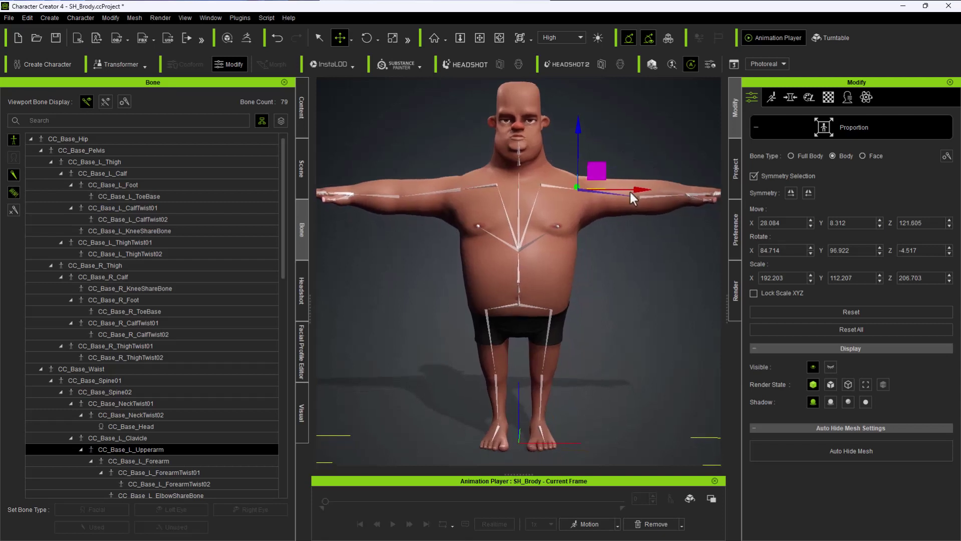
pyautogui.keyDown('alt'); pyautogui.moveTo(595, 303); pyautogui.dragTo(614, 278, button='middle'); pyautogui.keyUp('alt')
pyautogui.keyDown('alt'); pyautogui.moveTo(604, 215); pyautogui.dragTo(602, 222, button='middle'); pyautogui.keyUp('alt')
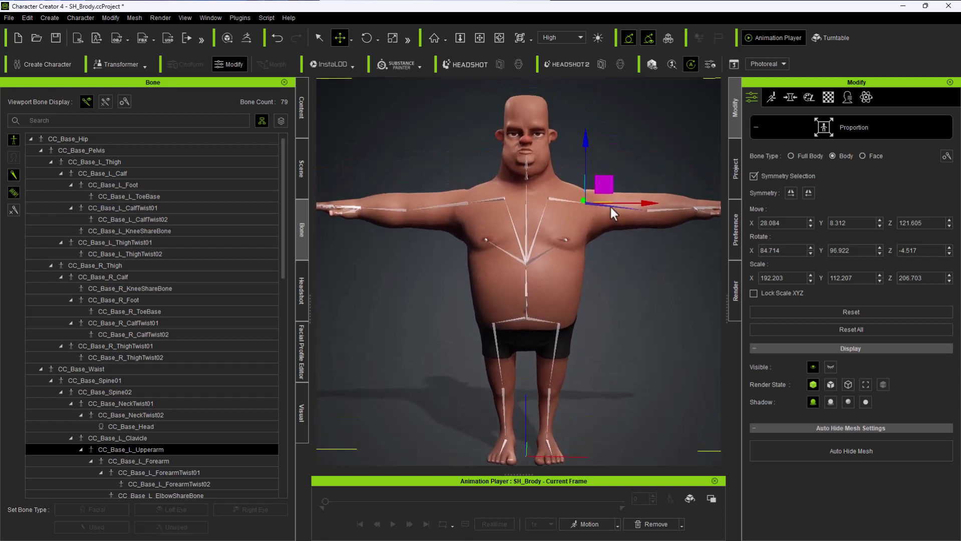
# Reduce the X scale of the CC_Base_L_Upperarm bone to about 187.7 and slightly reduce its Z scale
pyautogui.click(392, 38)
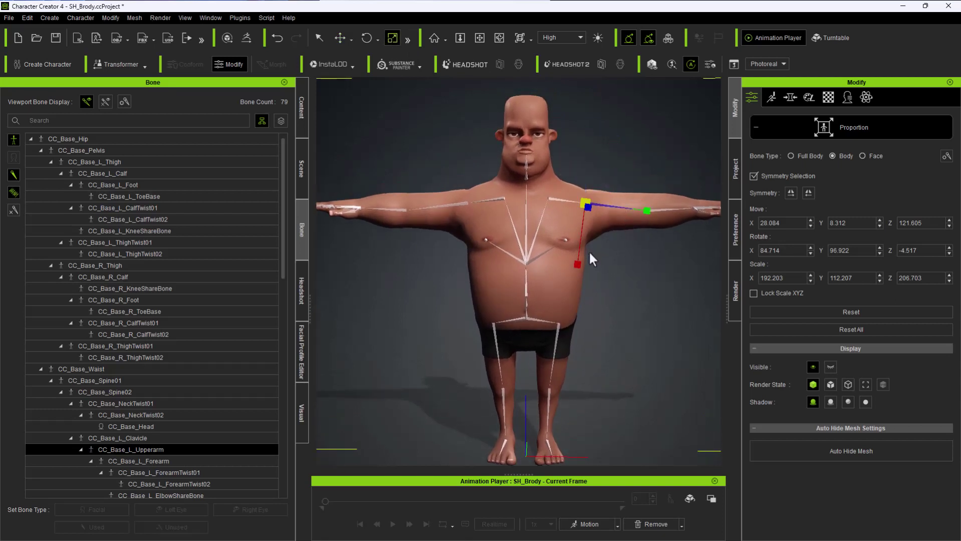
pyautogui.moveTo(577, 264); pyautogui.dragTo(579, 259)
pyautogui.keyDown('alt'); pyautogui.moveTo(643, 371); pyautogui.dragTo(633, 294, button='right'); pyautogui.keyUp('alt')
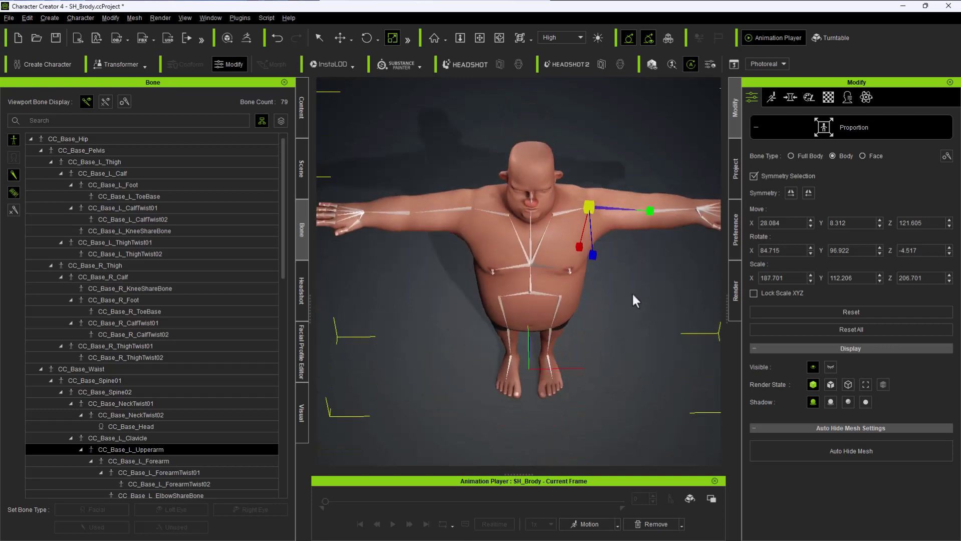
pyautogui.moveTo(595, 257); pyautogui.dragTo(592, 249)
# Select the CC_Base_L_Forearm bone and check the arm proportions from the front
pyautogui.click(672, 211)
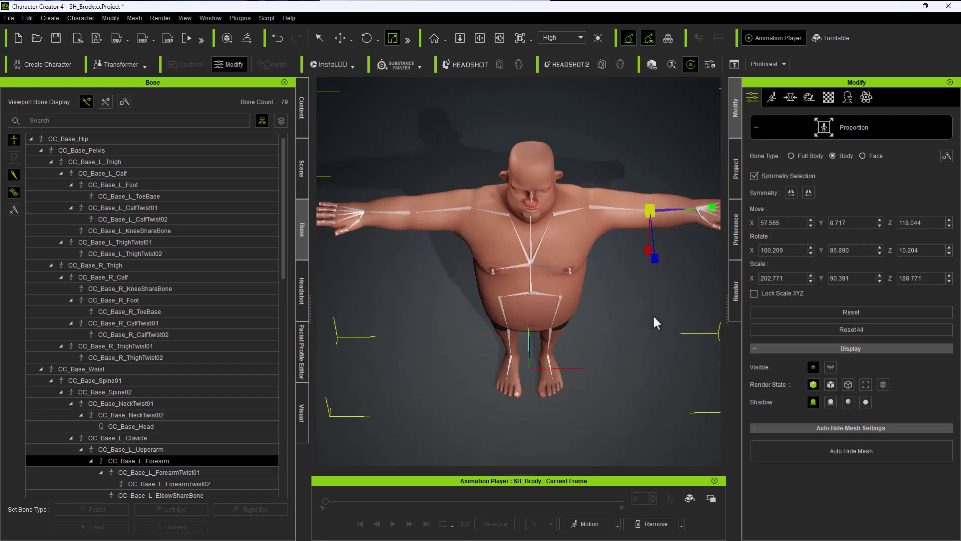
pyautogui.moveTo(653, 314); pyautogui.dragTo(631, 260, button='right')
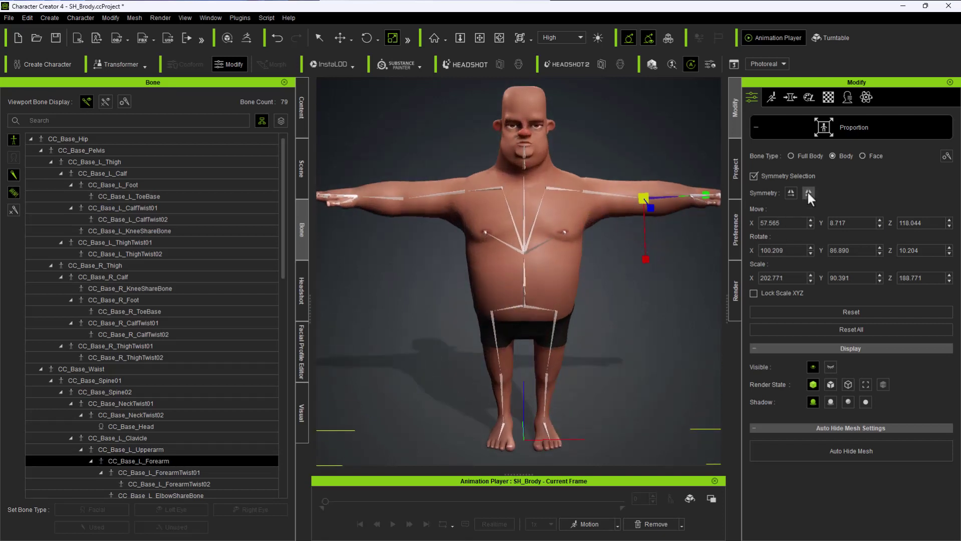
pyautogui.moveTo(656, 306); pyautogui.dragTo(636, 303, button='right')
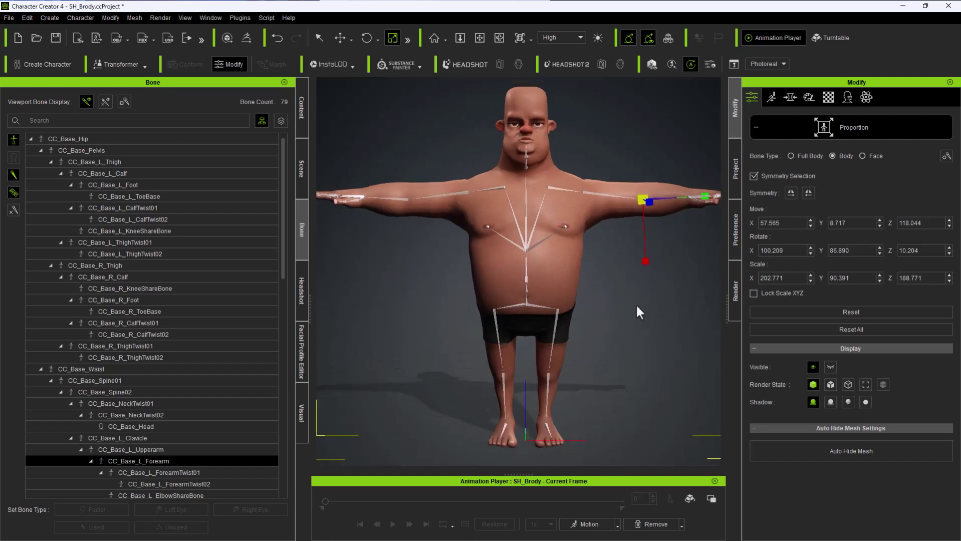
pyautogui.moveTo(636, 303); pyautogui.dragTo(655, 334, button='middle')
# Scale the CC_Base_Head bone down uniformly to about 177.18 and leave Proportion editing
pyautogui.scroll(1, 554, 249)
pyautogui.scroll(3, 554, 248)
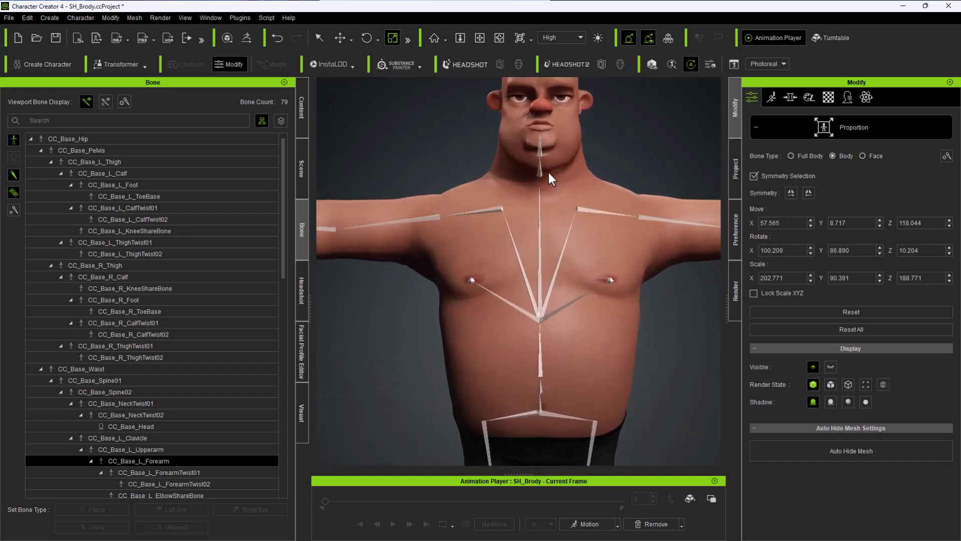
pyautogui.click(155, 427)
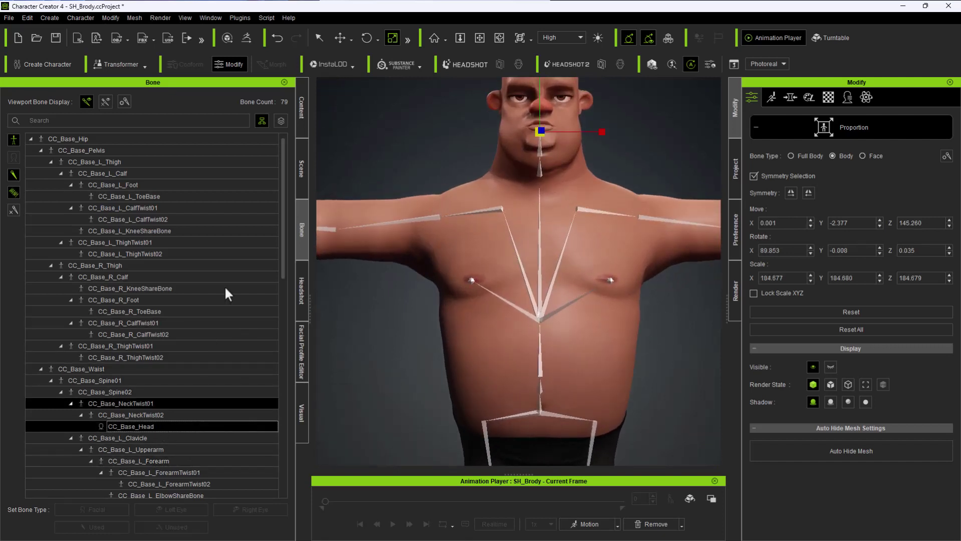
pyautogui.scroll(-1, 499, 153)
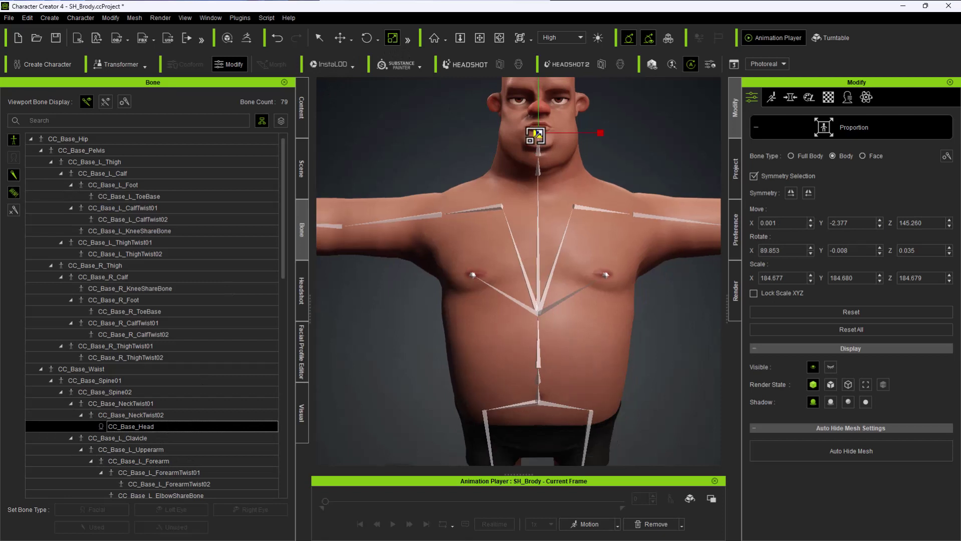
pyautogui.moveTo(536, 135); pyautogui.dragTo(534, 146)
pyautogui.scroll(-5, 516, 150)
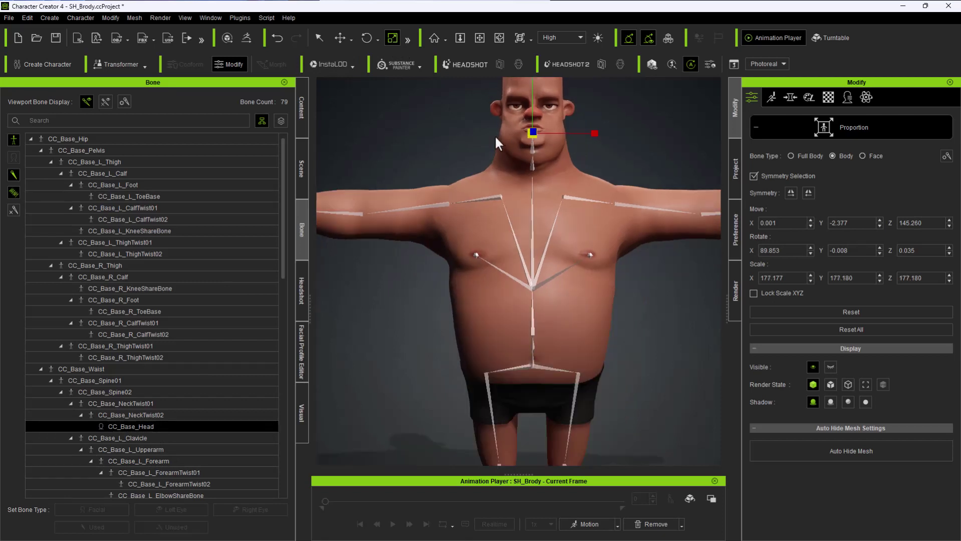
pyautogui.moveTo(634, 271); pyautogui.dragTo(647, 305, button='right')
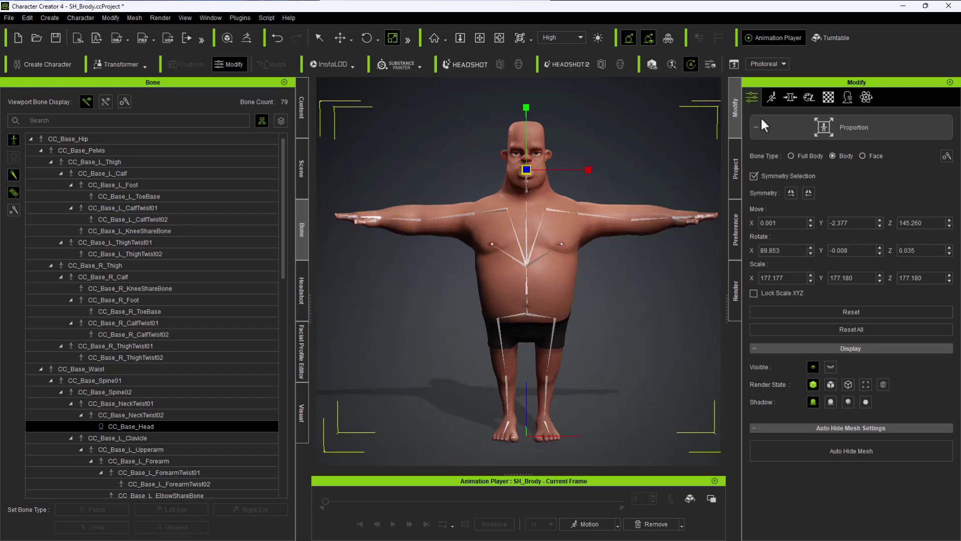
pyautogui.click(752, 128)
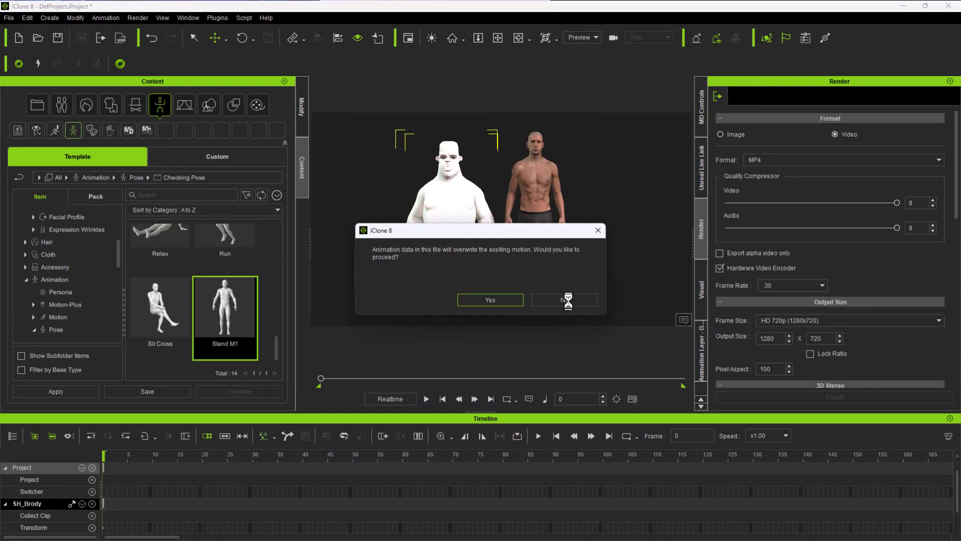
# In iClone, keep the existing motion for the updated SH_Brody and compare him with the realistic character from the side and front
pyautogui.click(568, 301)
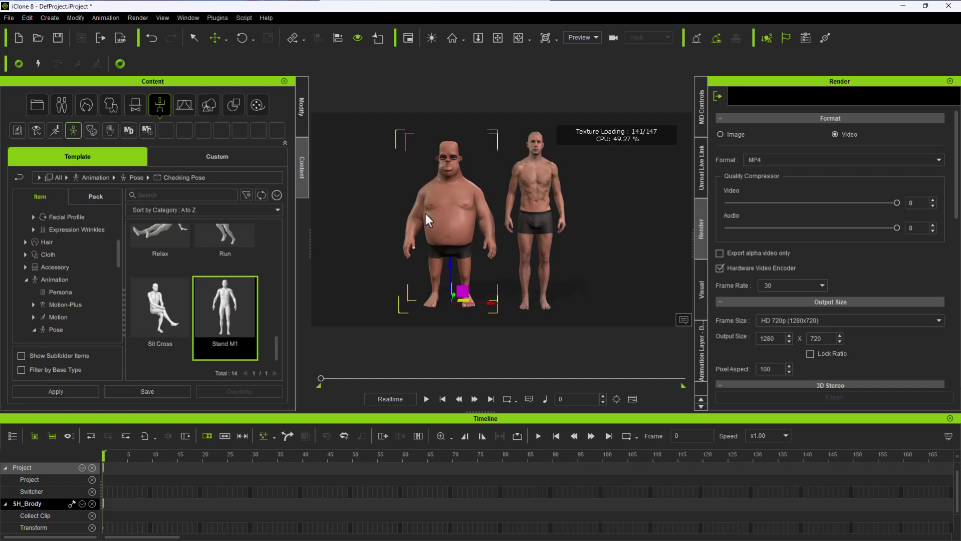
pyautogui.moveTo(388, 225); pyautogui.dragTo(538, 241, button='right')
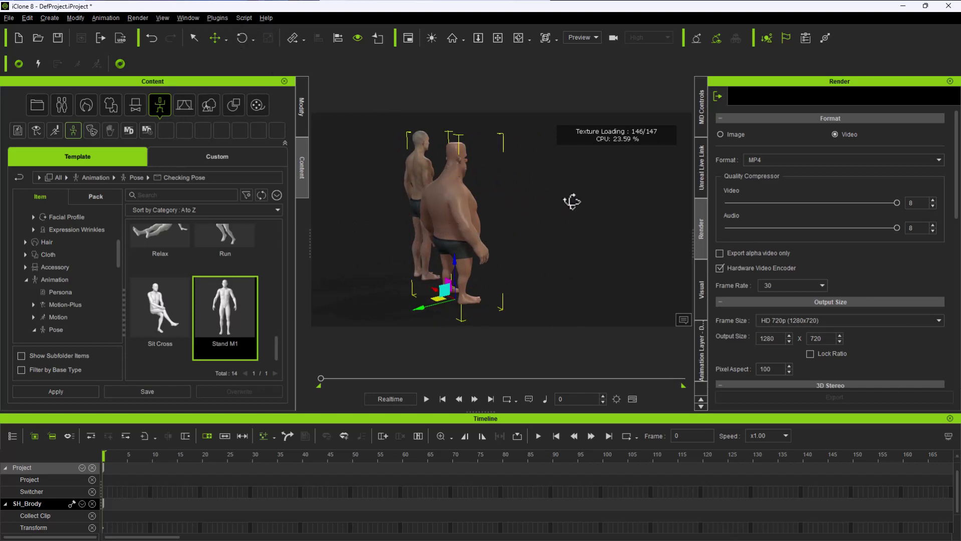
pyautogui.moveTo(571, 201); pyautogui.dragTo(598, 201, button='right')
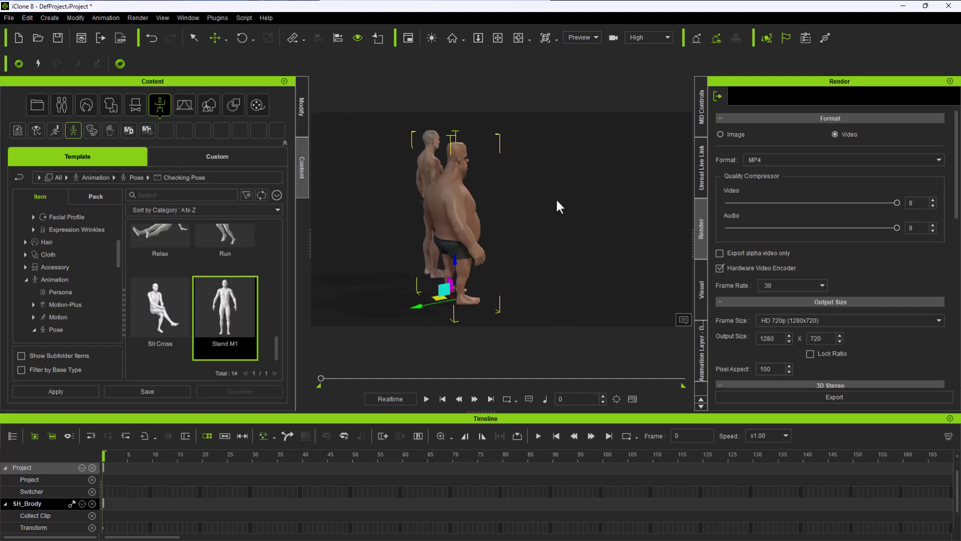
pyautogui.moveTo(556, 198); pyautogui.dragTo(274, 194, button='right')
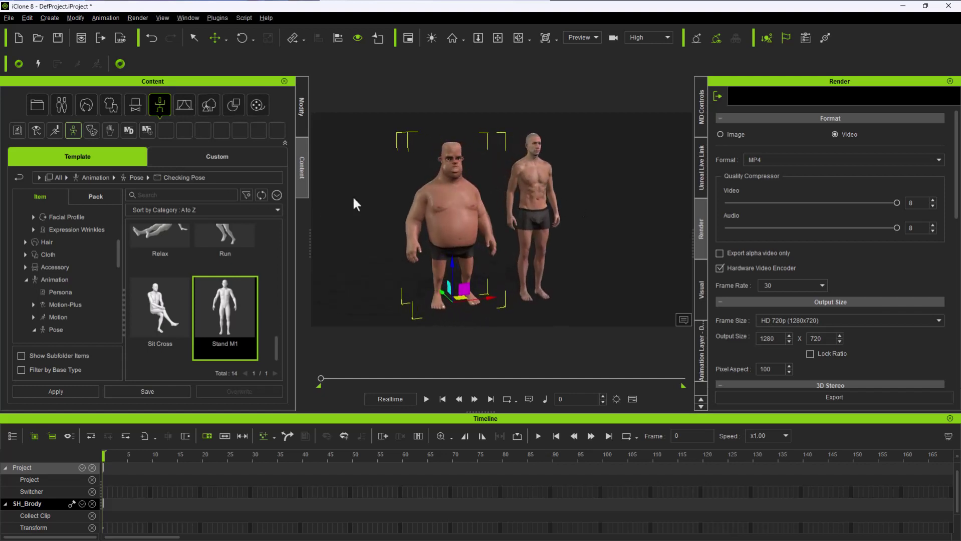
pyautogui.moveTo(354, 203); pyautogui.dragTo(287, 185, button='right')
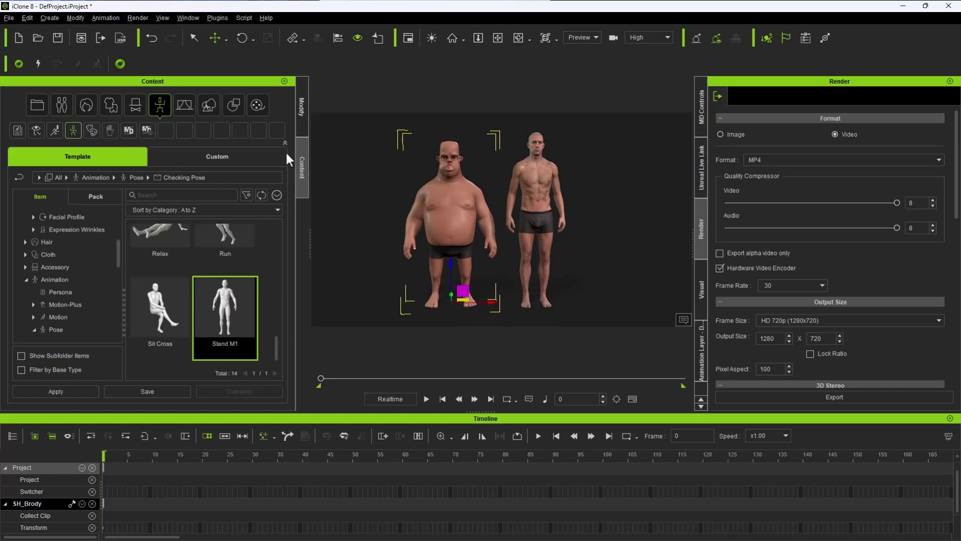
# Switch to Character Creator, deselect the character and open the content library
pyautogui.hotkey('alt', 'Tab')
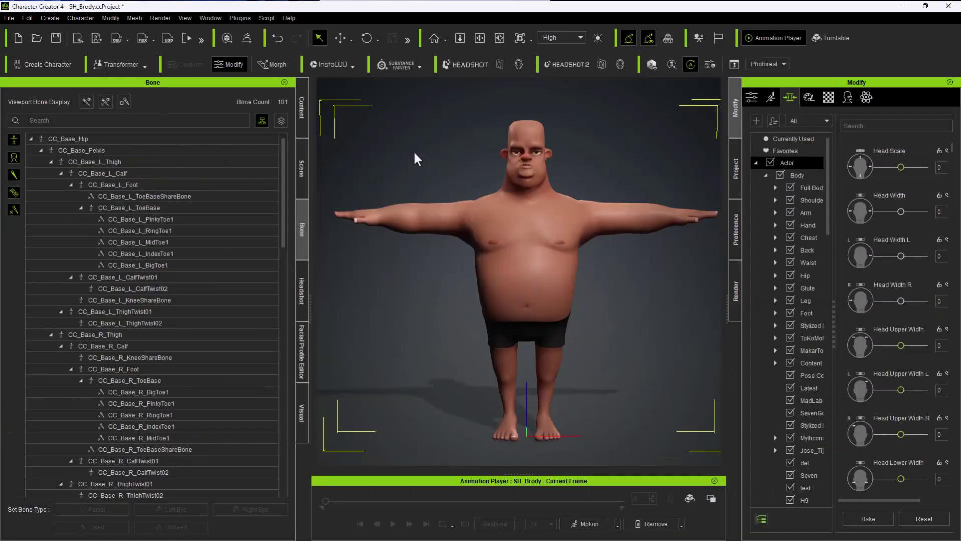
pyautogui.click(414, 151)
pyautogui.moveTo(486, 214); pyautogui.dragTo(493, 216, button='middle')
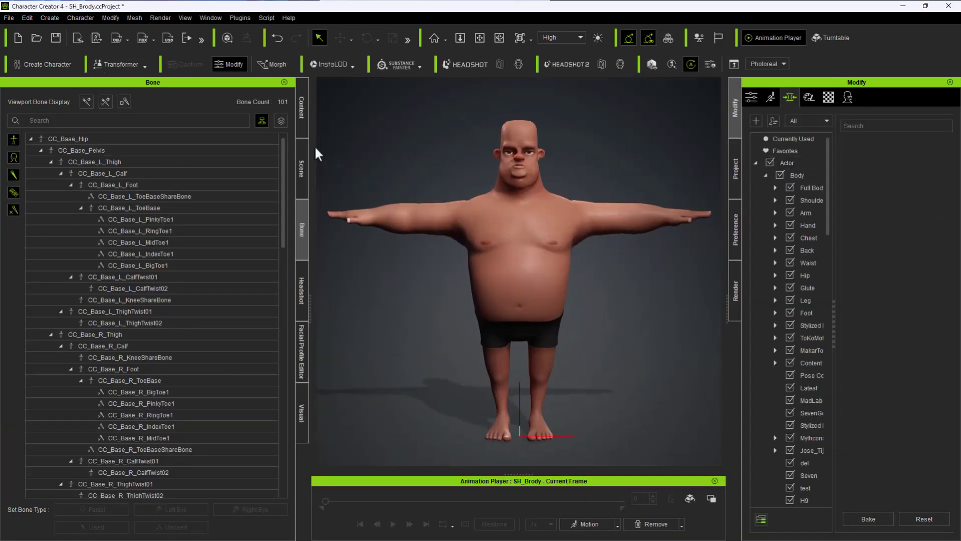
pyautogui.click(299, 122)
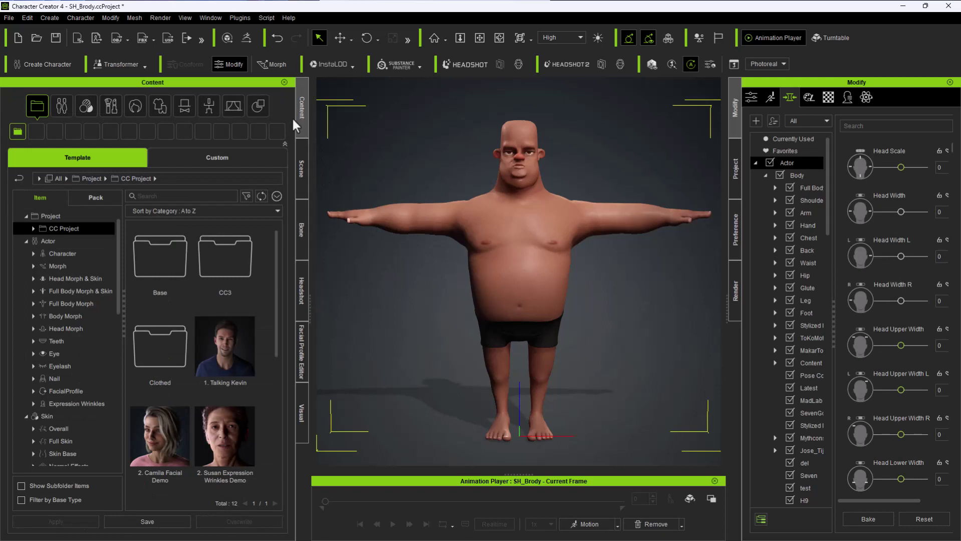
# Start creating Head & Body Morph Sliders for SH_Brody and begin editing the slider path
pyautogui.click(31, 18)
pyautogui.moveTo(48, 18)
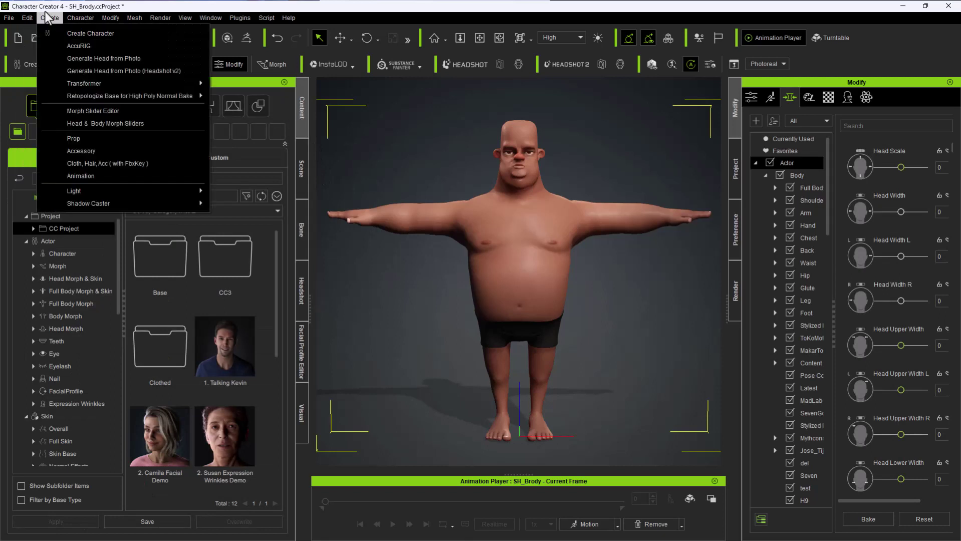
pyautogui.click(523, 82)
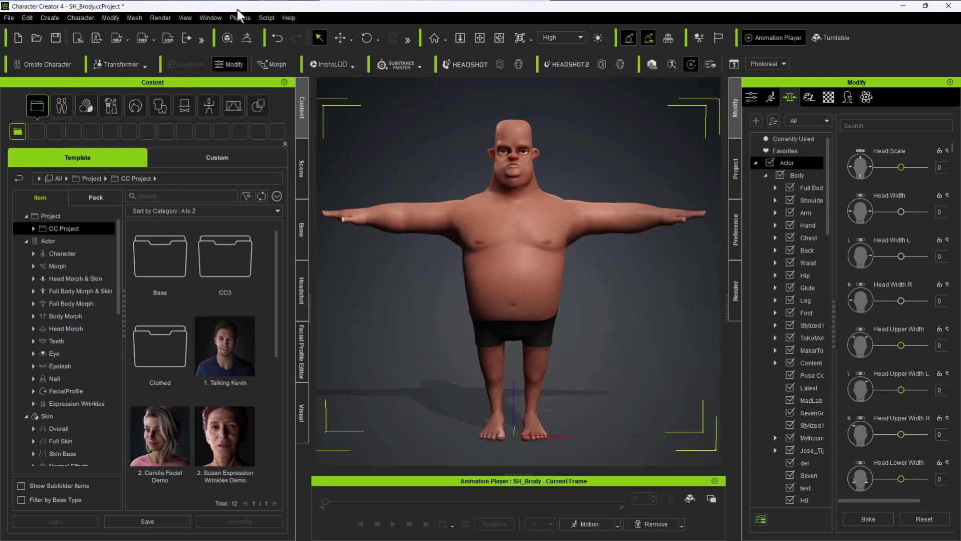
pyautogui.click(56, 20)
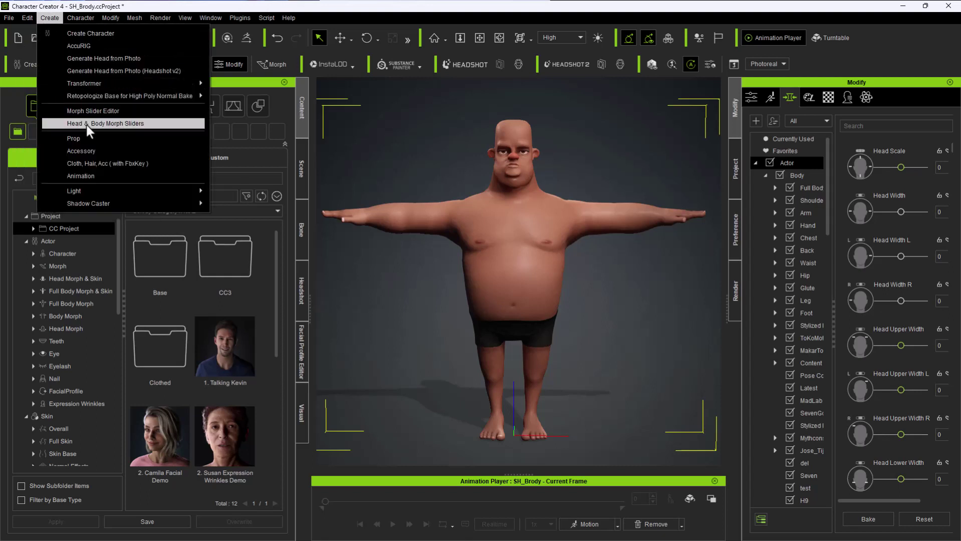
pyautogui.click(86, 125)
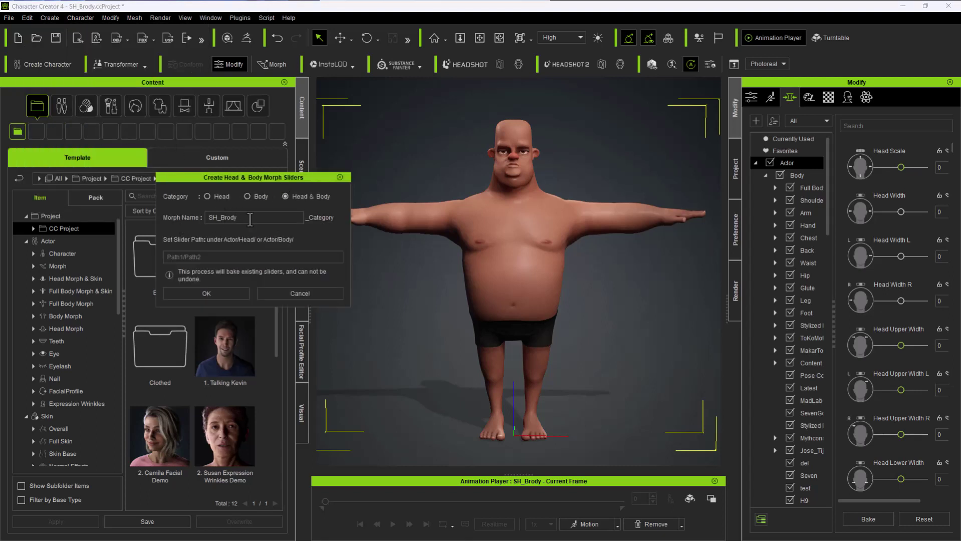
pyautogui.click(237, 255)
pyautogui.write('Reallusion')
pyautogui.press('BackSpace')
pyautogui.press('BackSpace')
pyautogui.press('BackSpace')
pyautogui.press('BackSpace')
pyautogui.press('BackSpace')
pyautogui.press('BackSpace')
pyautogui.press('BackSpace')
pyautogui.press('BackSpace')
pyautogui.press('BackSpace')
pyautogui.press('BackSpace')
# Set the slider path to Stylized Heaven/CityWork and create the SH_Brody head and body morph sliders
pyautogui.write('Stylized Heaven/CityWork')
pyautogui.click(225, 298)
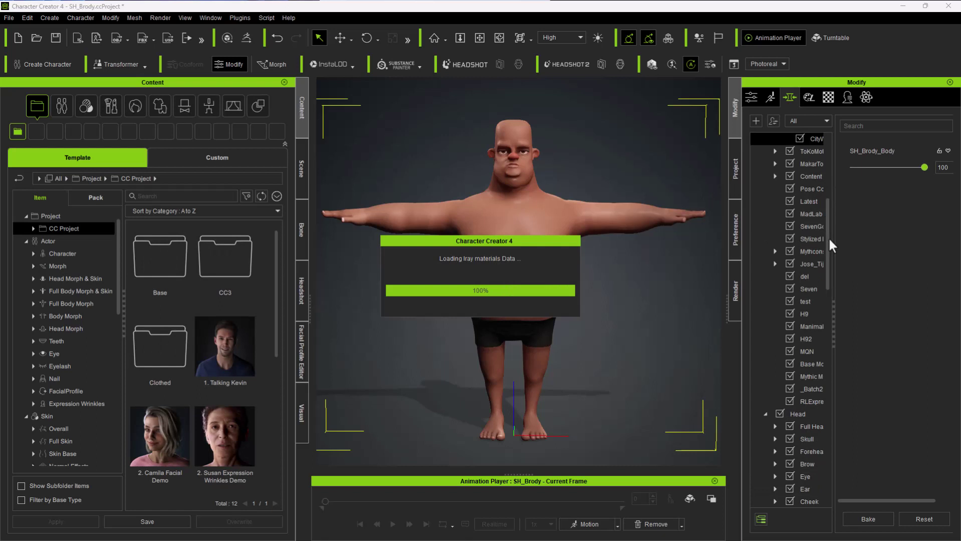
# Show the currently used morphs and test the SH_Brody_Body and SH_Brody_Head sliders, leaving both at 100
pyautogui.moveTo(829, 239); pyautogui.dragTo(835, 150)
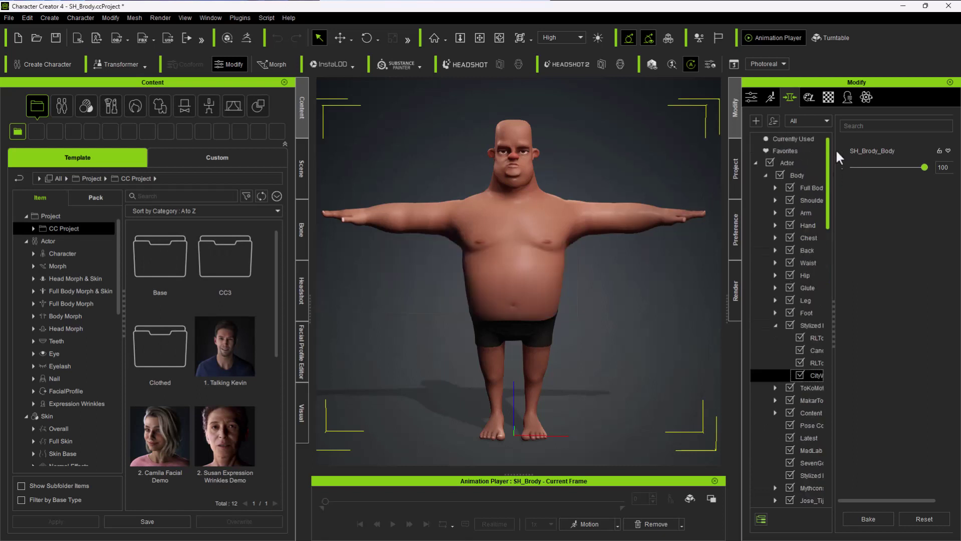
pyautogui.click(797, 139)
pyautogui.moveTo(924, 167)
pyautogui.mouseDown()
pyautogui.moveTo(865, 168)
pyautogui.moveTo(924, 168)
pyautogui.mouseUp()
pyautogui.moveTo(923, 213); pyautogui.dragTo(953, 216)
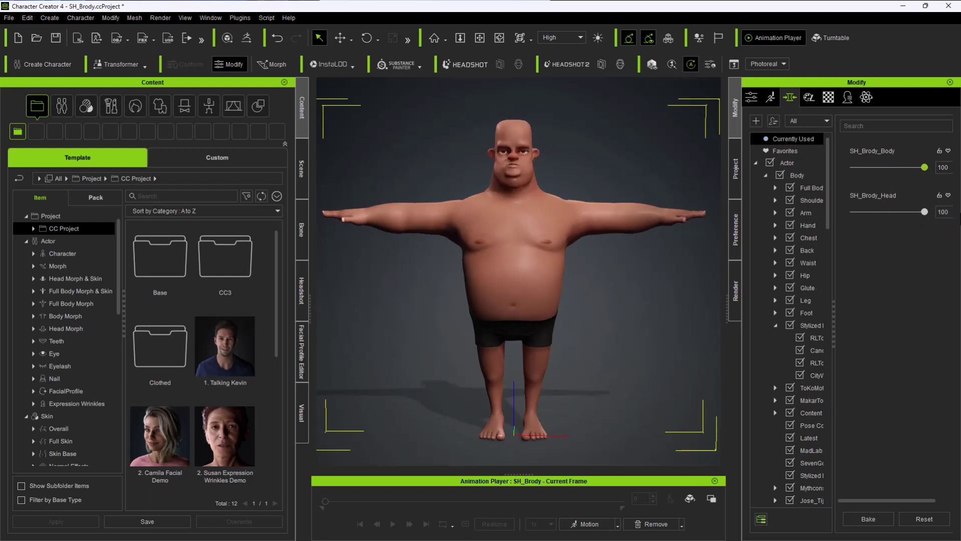
# Deselect the character and open the list of scene objects
pyautogui.click(651, 168)
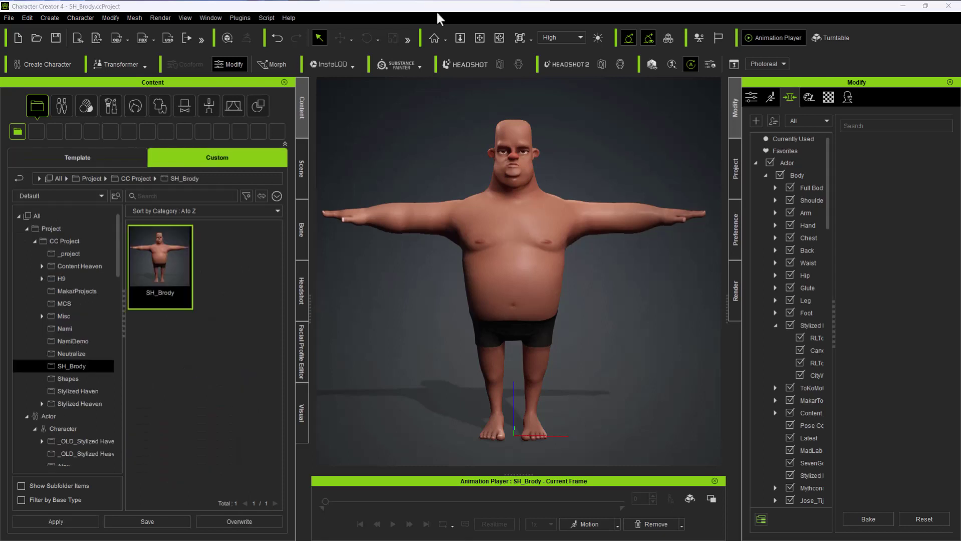
pyautogui.click(434, 145)
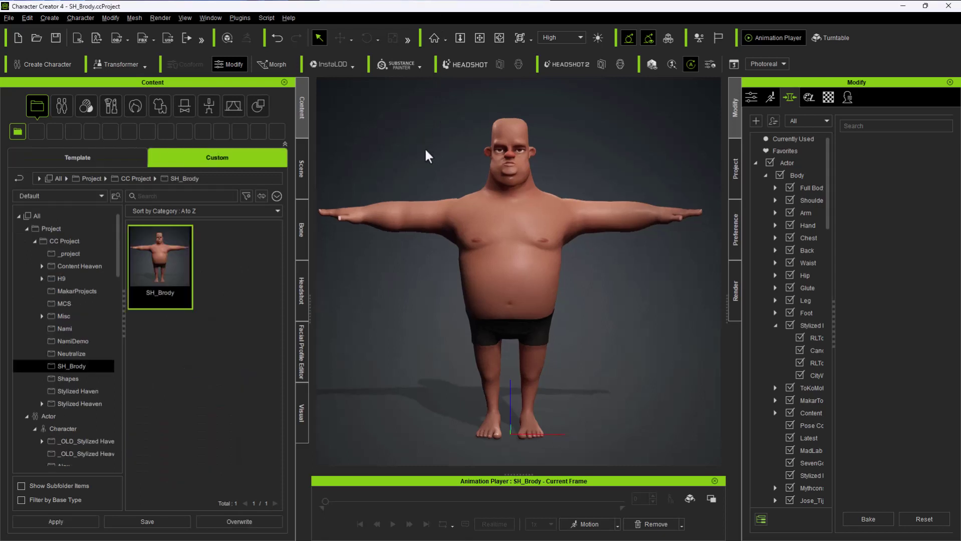
pyautogui.click(302, 166)
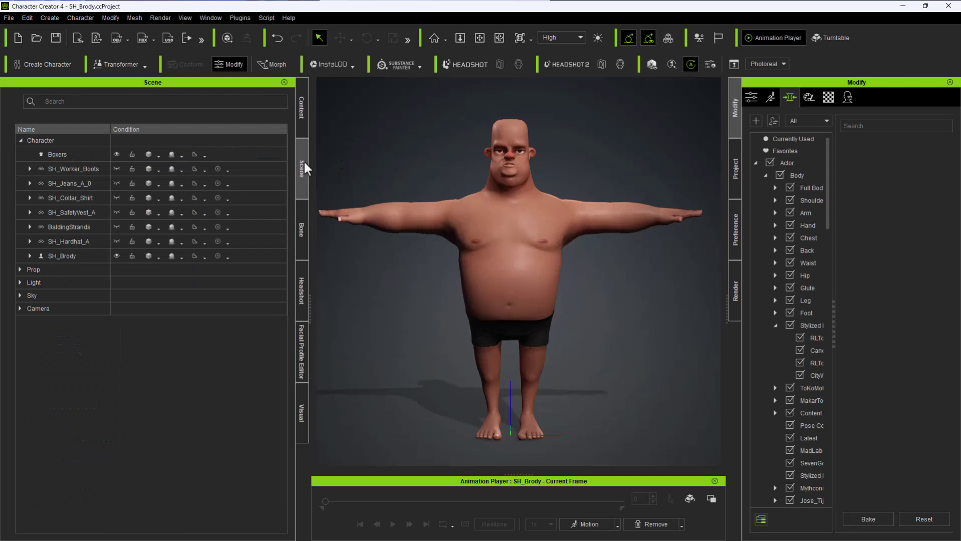
# Show the SH_Worker_Boots accessory and hide the SH_Brody body in the scene
pyautogui.click(68, 169)
pyautogui.click(89, 155)
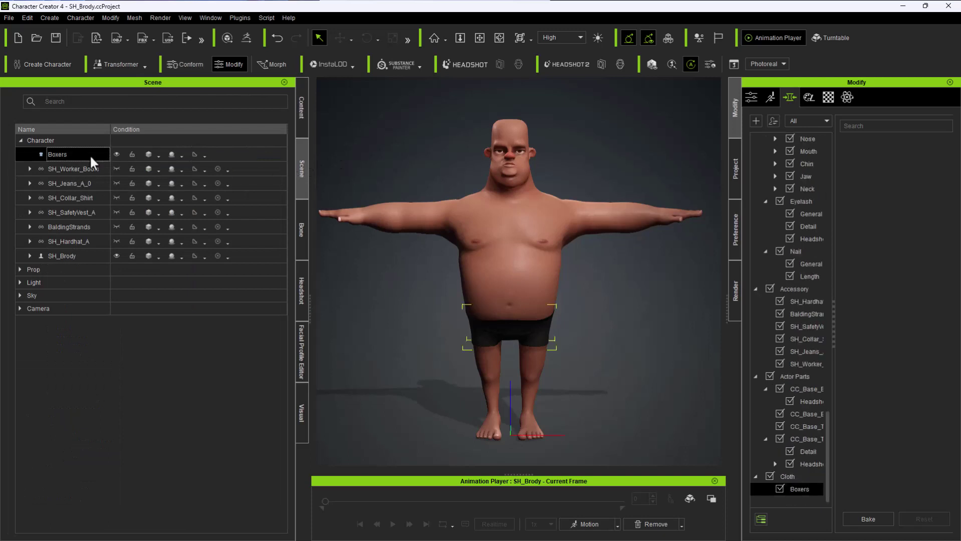
pyautogui.click(116, 167)
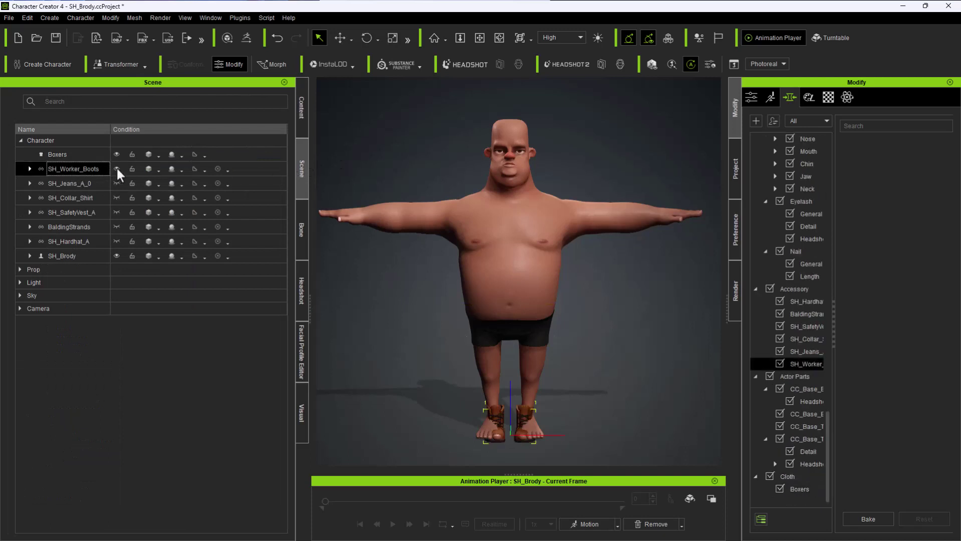
pyautogui.click(75, 256)
pyautogui.click(116, 256)
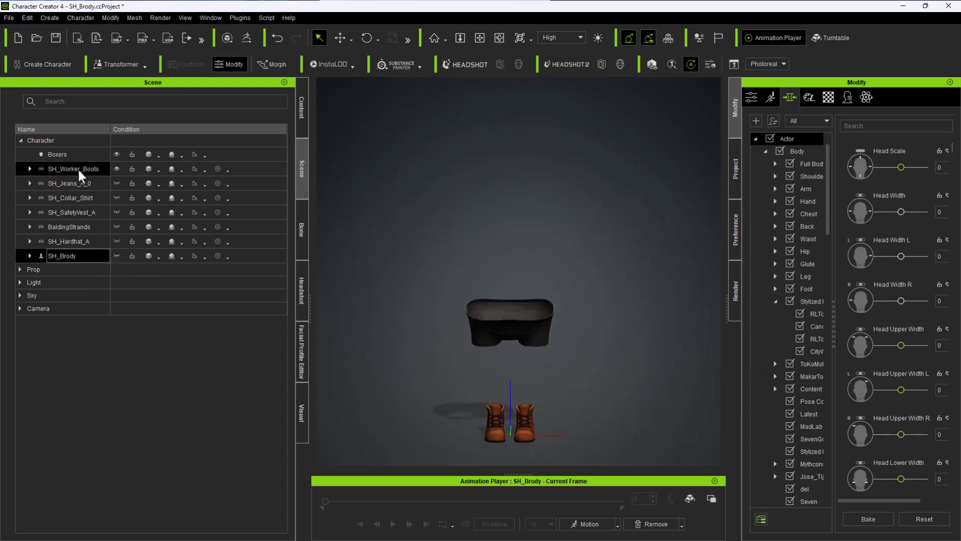
# Show the hidden SH_Jeans_A_0, SH_Collar_Shirt, SH_SafetyVest_A, BaldingStrands and SH_Hardhat_A accessories
pyautogui.click(75, 184)
pyautogui.click(116, 183)
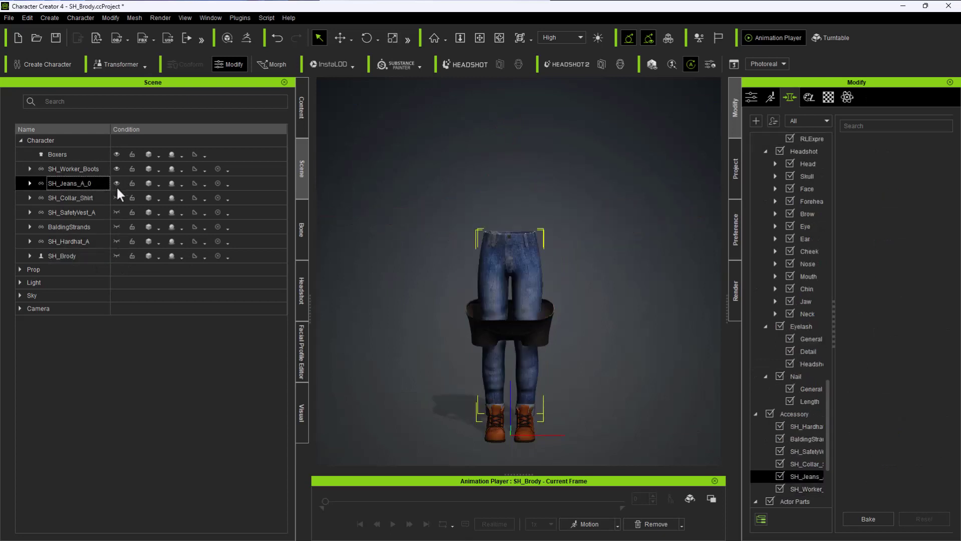
pyautogui.click(118, 197)
pyautogui.click(116, 213)
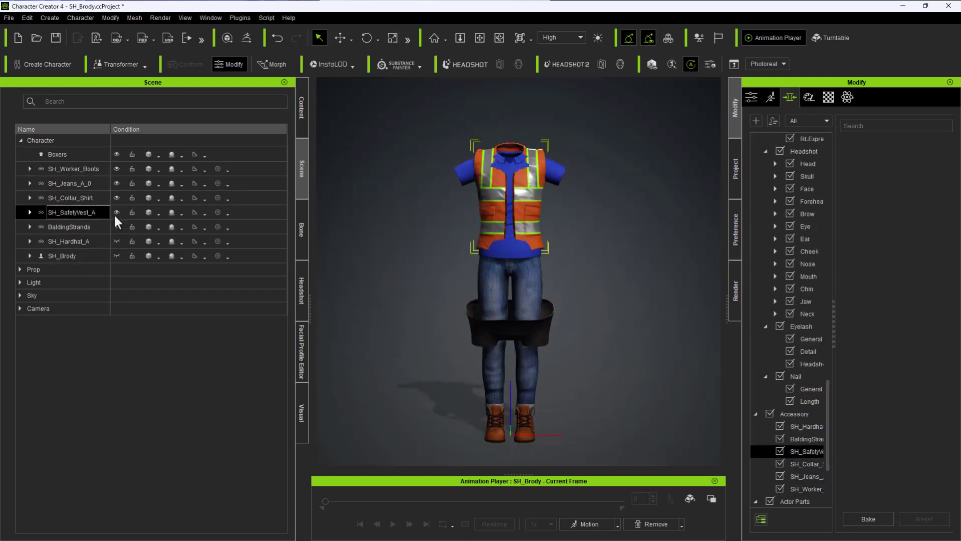
pyautogui.click(117, 227)
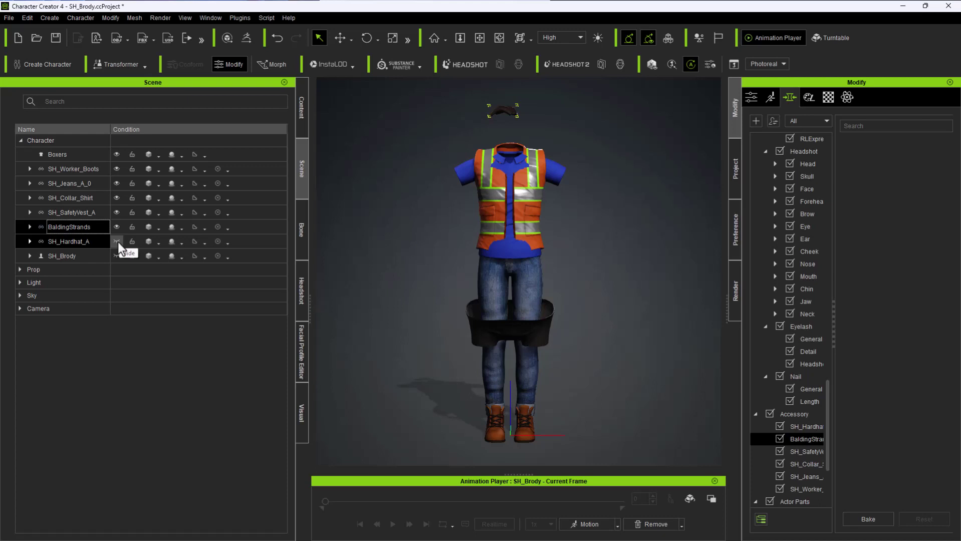
pyautogui.click(117, 240)
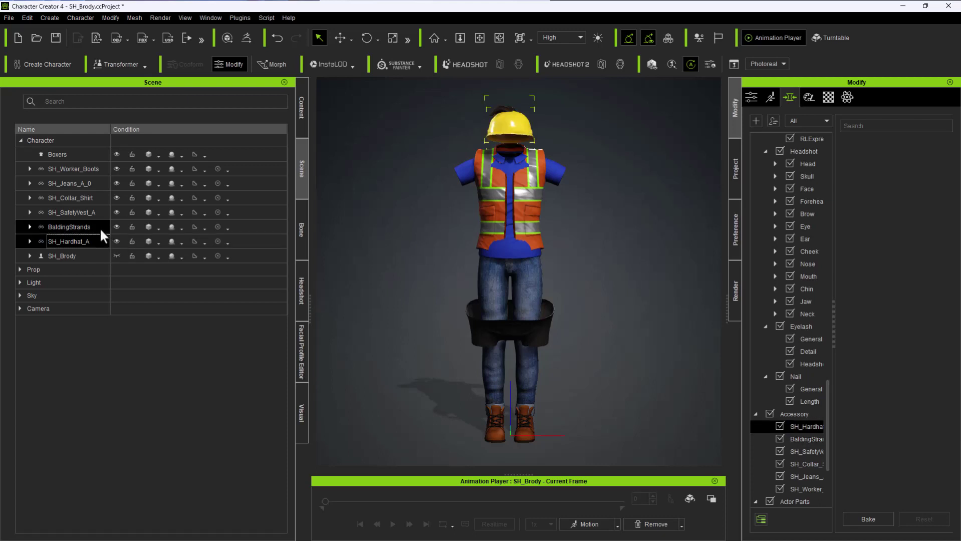
# Delete the BaldingStrands hair accessory above the hardhat
pyautogui.click(79, 216)
pyautogui.moveTo(376, 218); pyautogui.dragTo(403, 216, button='right')
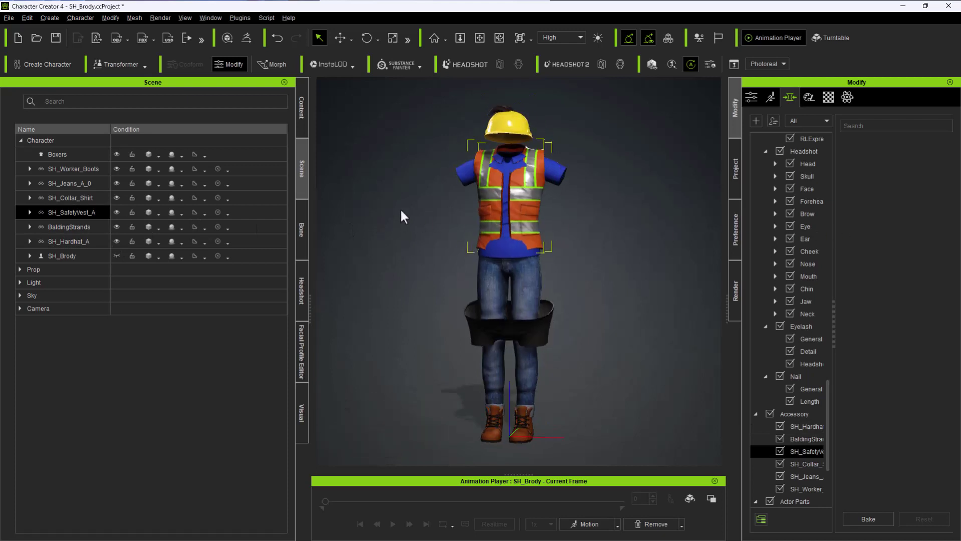
pyautogui.moveTo(471, 127); pyautogui.dragTo(511, 113, button='right')
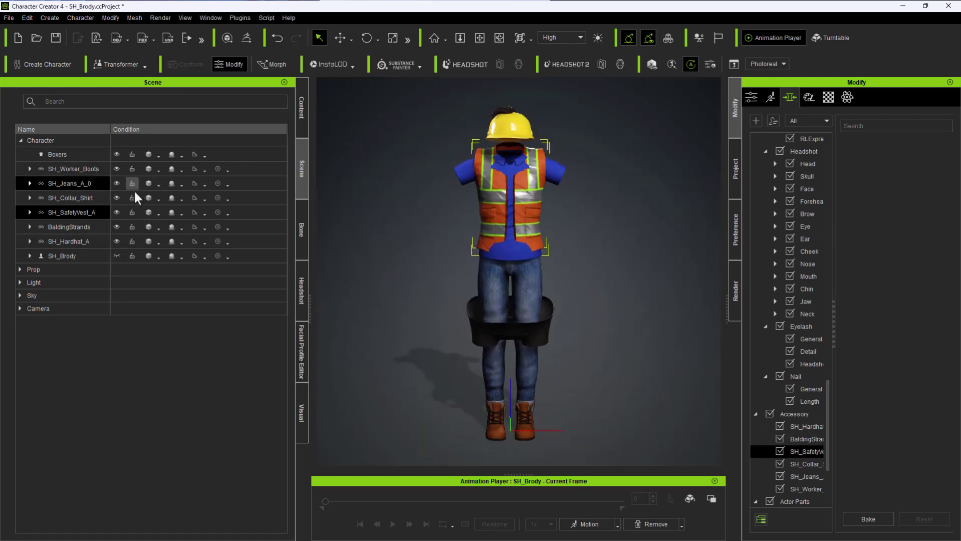
pyautogui.click(30, 256)
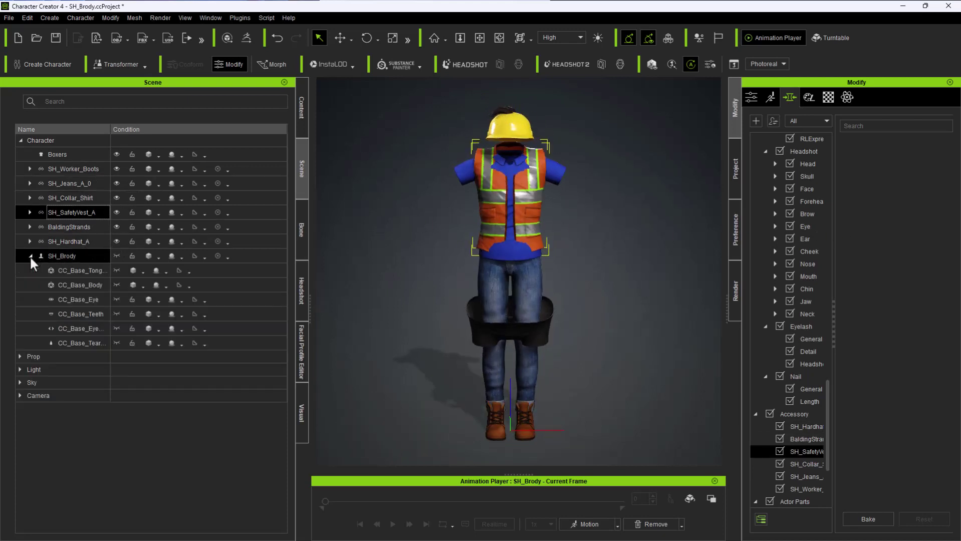
pyautogui.click(30, 256)
pyautogui.click(418, 150)
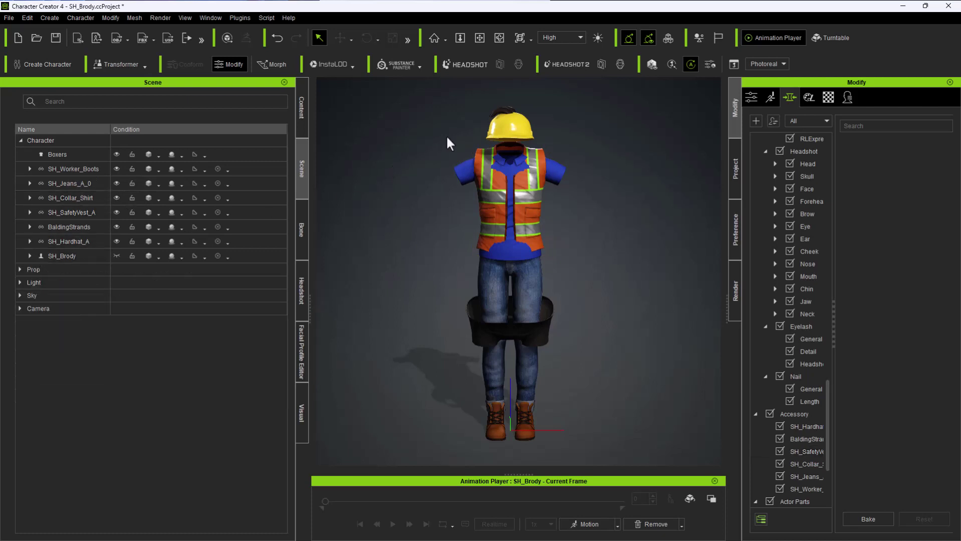
pyautogui.click(512, 128)
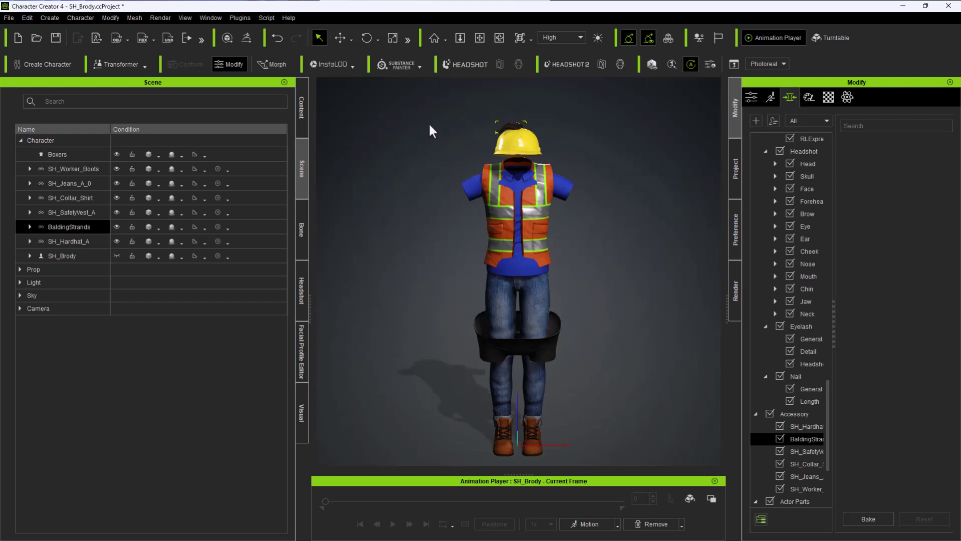
pyautogui.press('Delete')
pyautogui.moveTo(469, 154); pyautogui.dragTo(503, 170, button='right')
# Hide the Boxers and show the SH_Brody body together with the work outfit
pyautogui.click(550, 333)
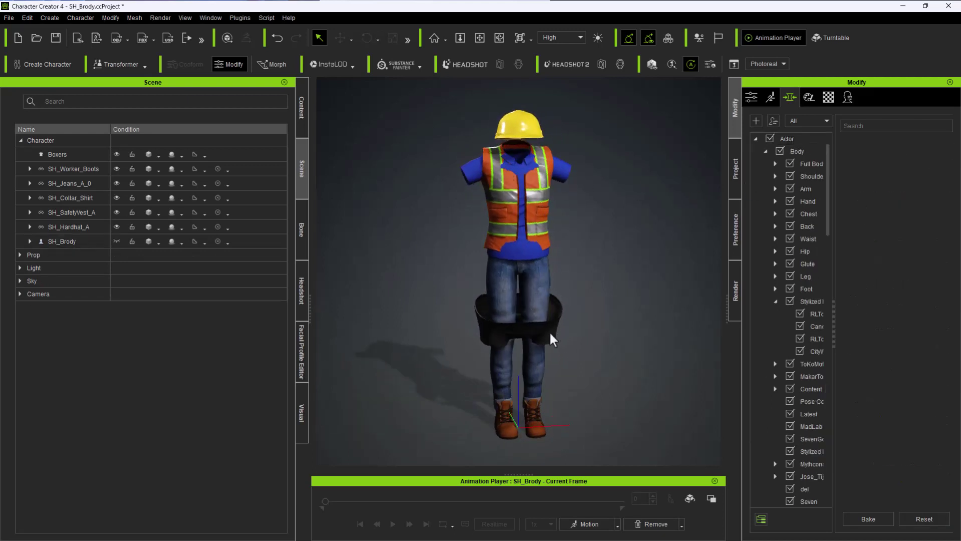
pyautogui.click(550, 334)
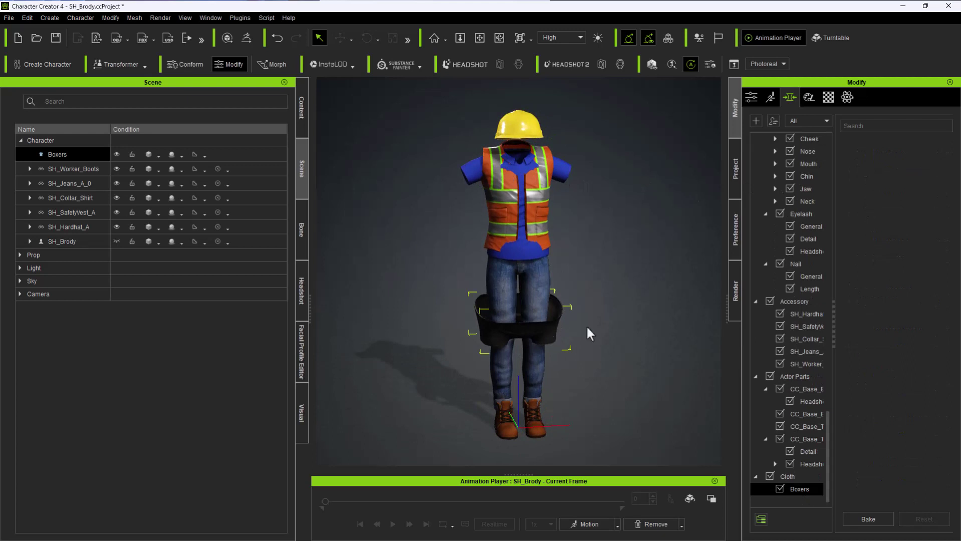
pyautogui.click(117, 155)
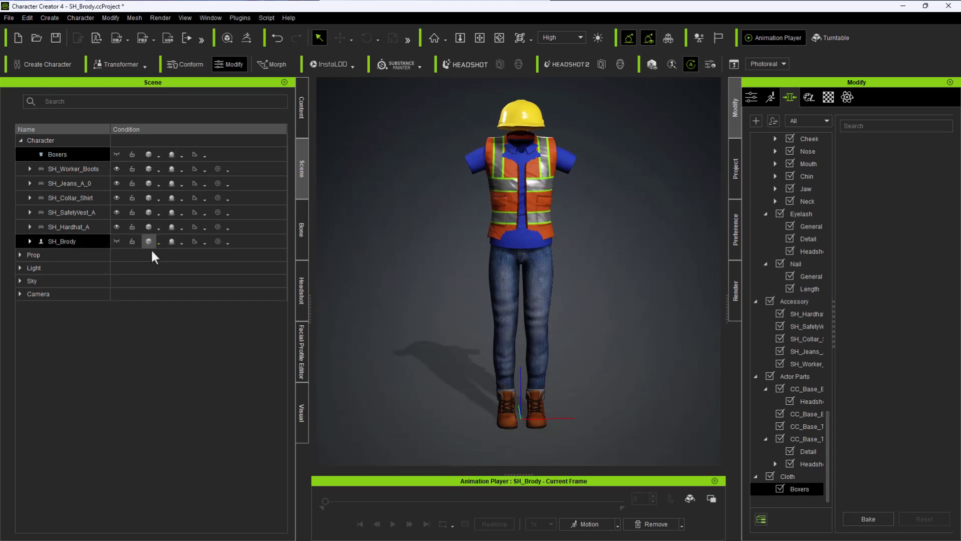
pyautogui.click(116, 241)
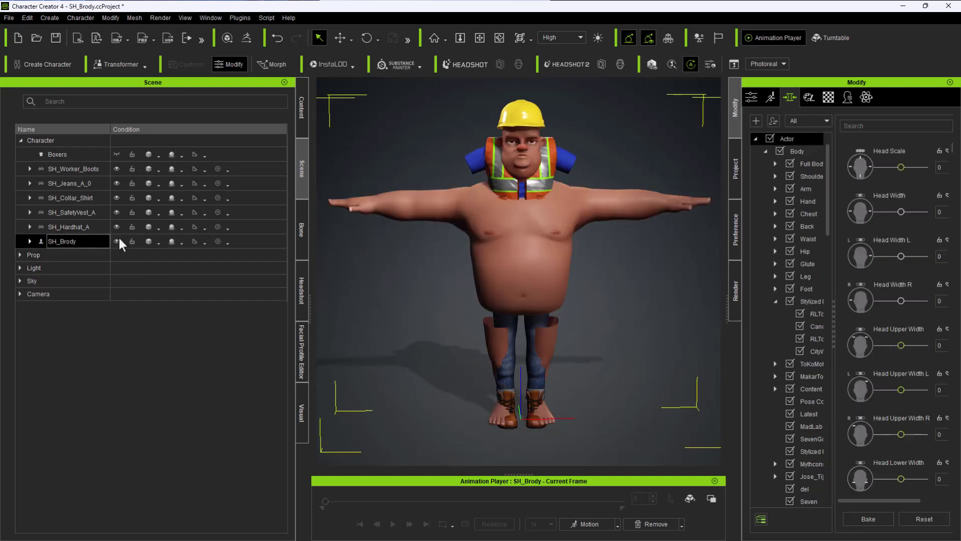
pyautogui.moveTo(425, 232)
pyautogui.mouseDown(button='right')
pyautogui.moveTo(714, 236)
pyautogui.moveTo(395, 222)
pyautogui.moveTo(412, 223)
pyautogui.moveTo(442, 251)
pyautogui.moveTo(430, 251)
pyautogui.mouseUp(button='right')
pyautogui.moveTo(429, 257); pyautogui.dragTo(411, 269, button='middle')
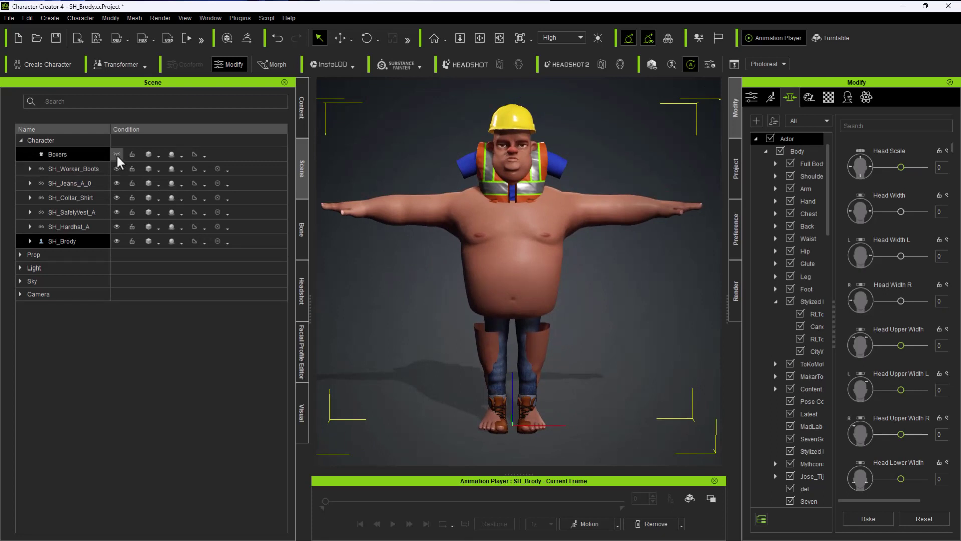
# Select SH_Brody with the worker boots, jeans, collar shirt and safety vest, and send them to ZBrush through GoZ in A-Pose
pyautogui.doubleClick(68, 241)
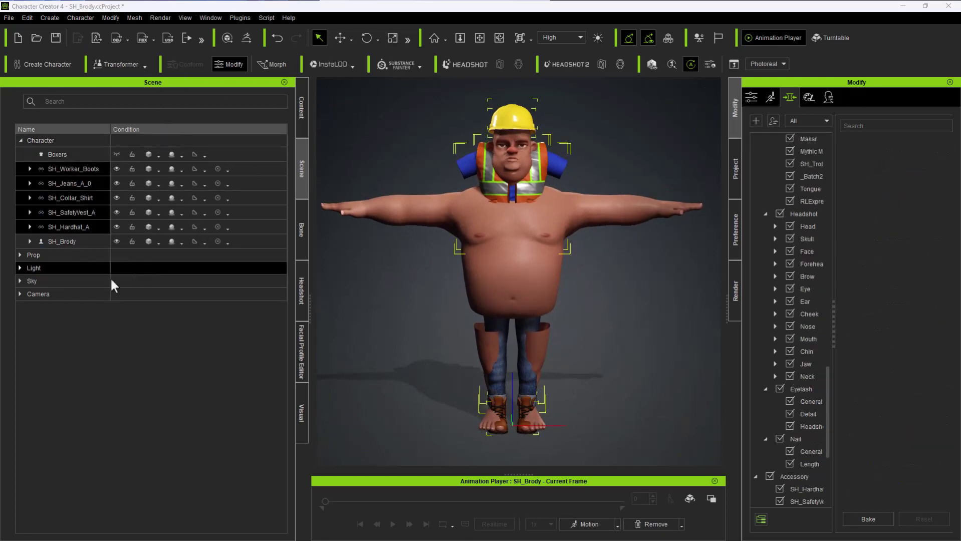
pyautogui.click(65, 155)
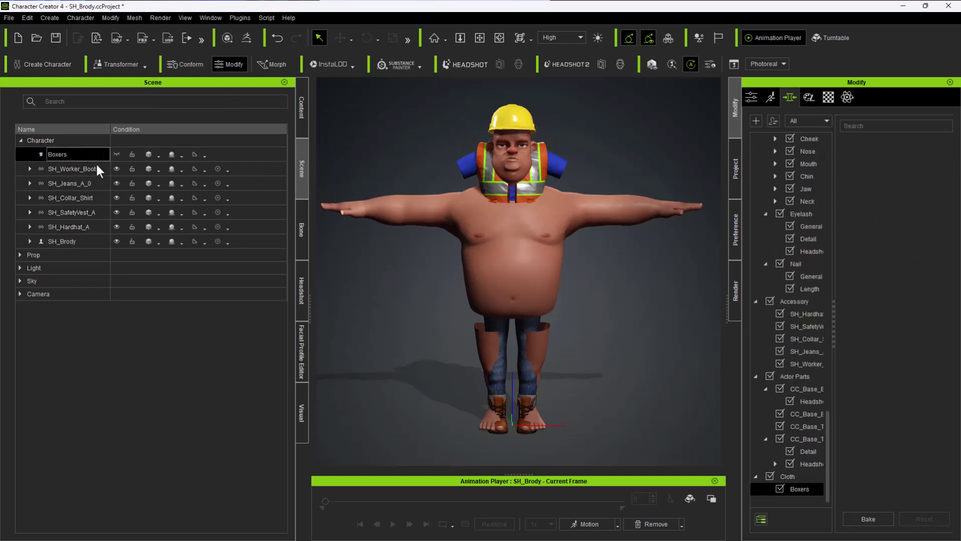
pyautogui.click(81, 169)
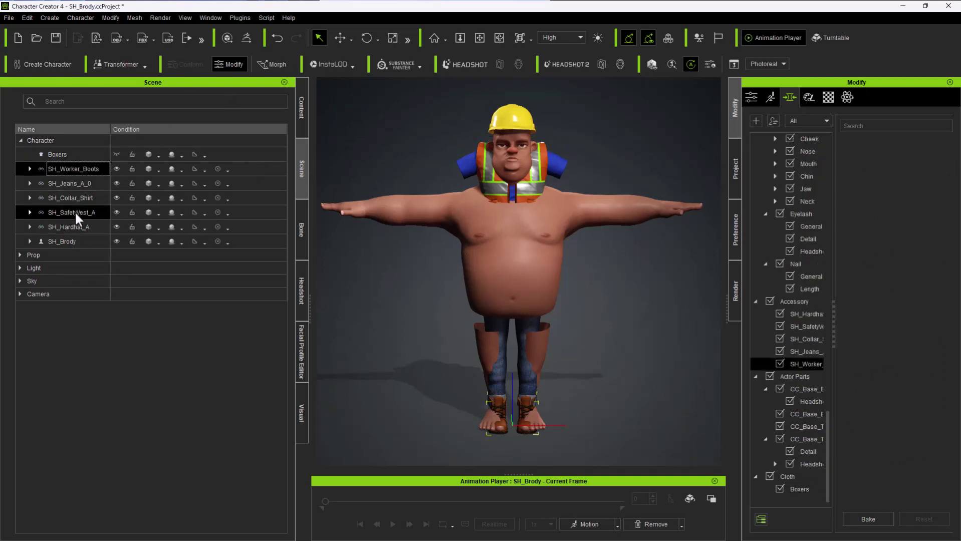
pyautogui.keyDown('shift'); pyautogui.click(74, 211); pyautogui.keyUp('shift')
pyautogui.keyDown('ctrl'); pyautogui.click(66, 241); pyautogui.keyUp('ctrl')
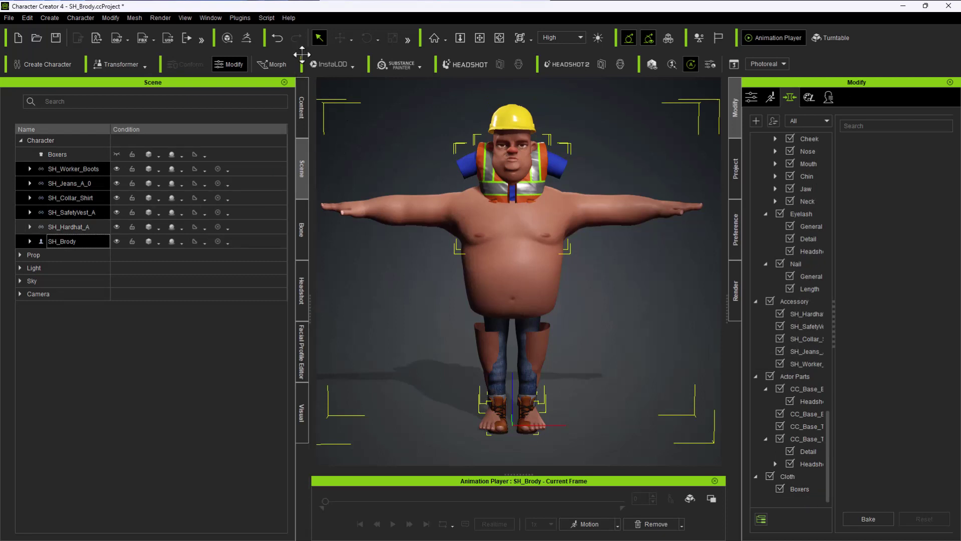
pyautogui.click(246, 38)
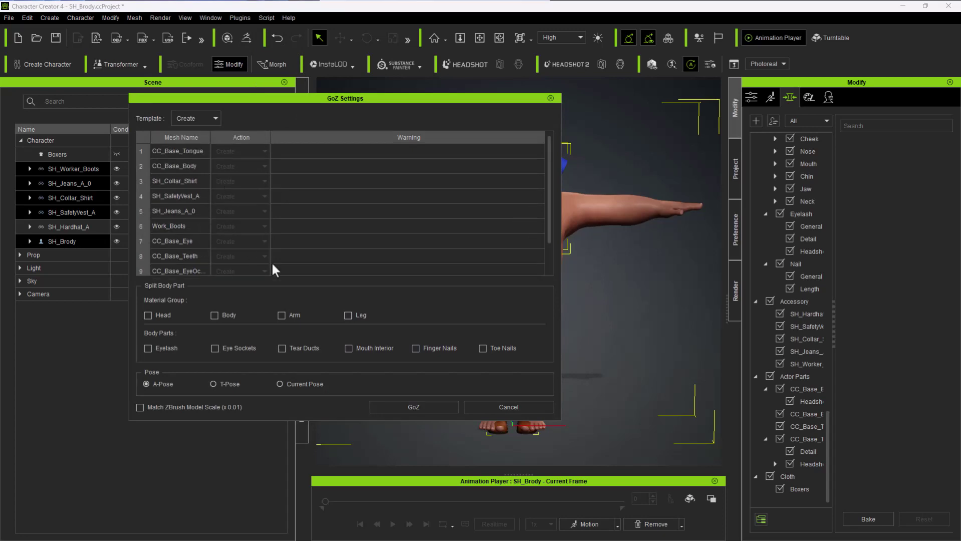
pyautogui.click(421, 406)
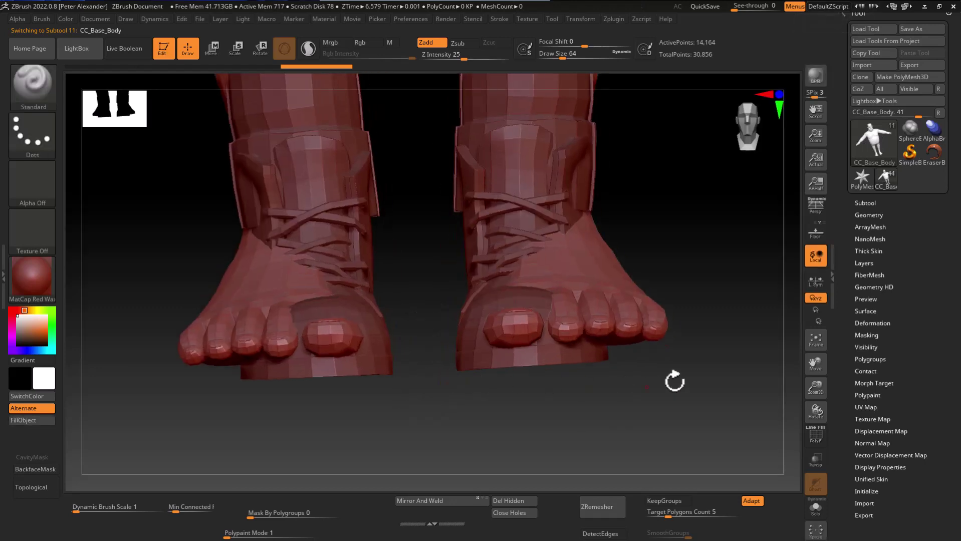
# Bring the character's upper body into view in ZBrush and activate the Move brush
pyautogui.click(820, 343)
pyautogui.moveTo(322, 382); pyautogui.dragTo(258, 416)
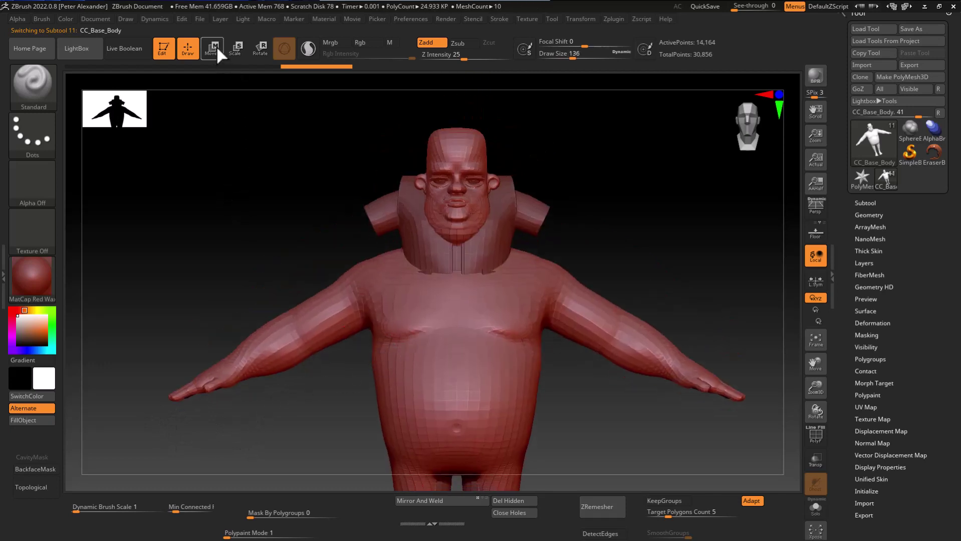
pyautogui.press('b')
pyautogui.press('m')
pyautogui.press('v')
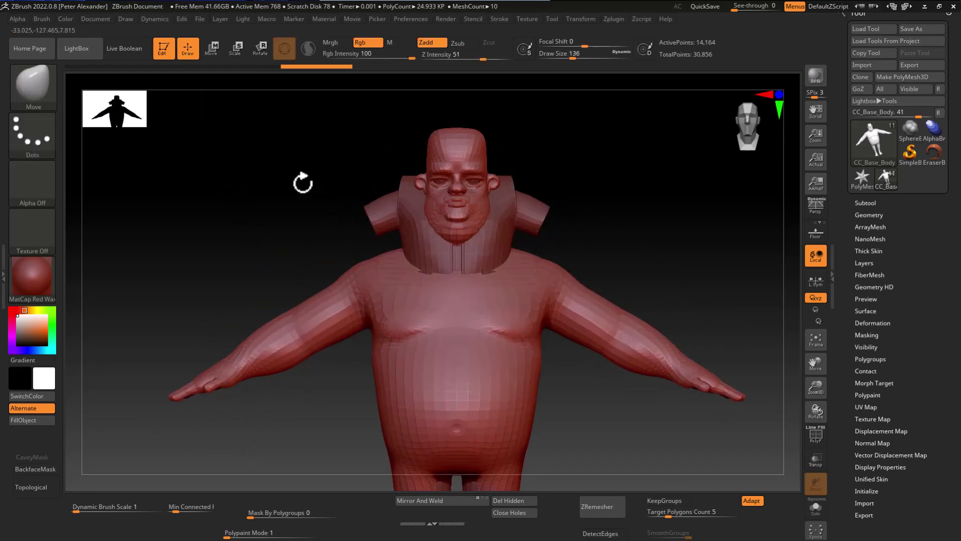
# Make Work_Boots the active subtool and bring the character's legs and boots into view
pyautogui.click(865, 203)
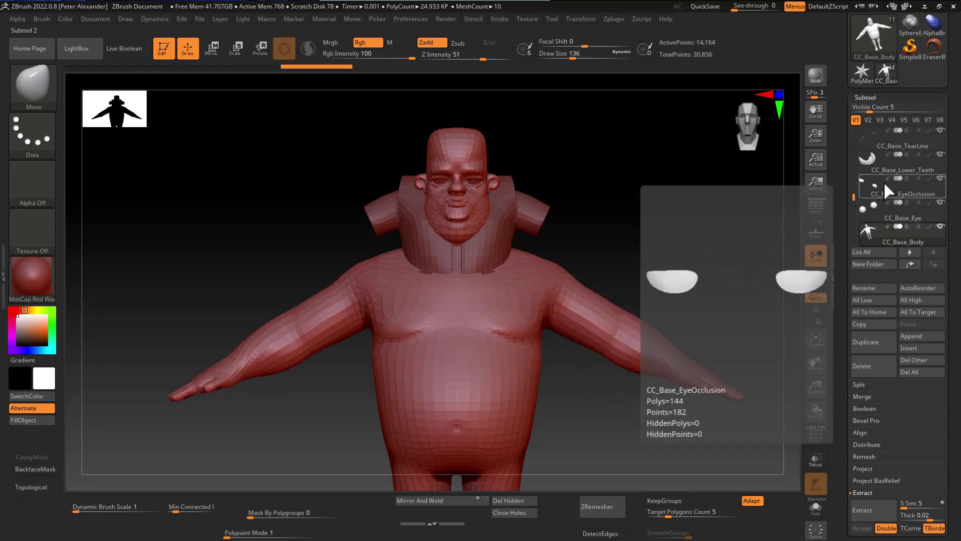
pyautogui.moveTo(860, 158)
pyautogui.moveTo(853, 196); pyautogui.dragTo(852, 125)
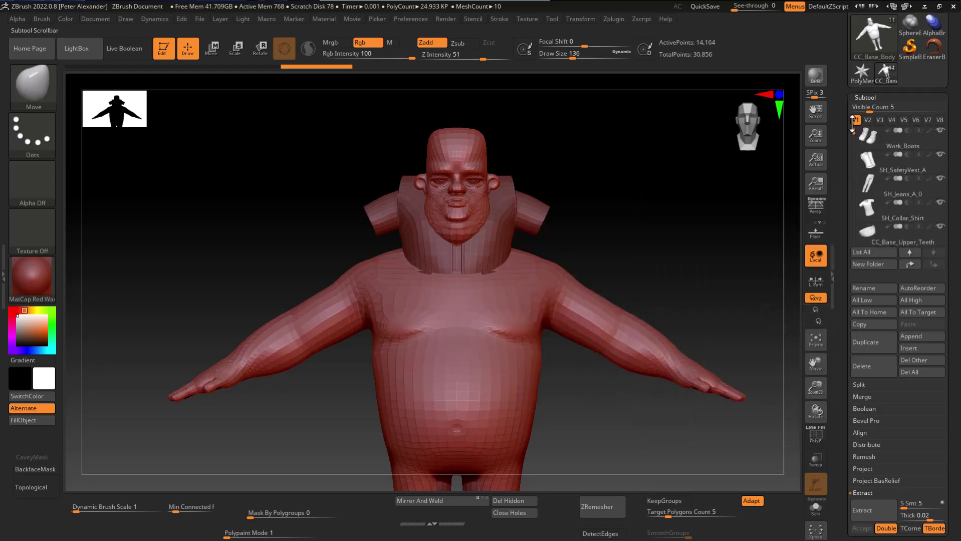
pyautogui.click(878, 141)
pyautogui.click(815, 338)
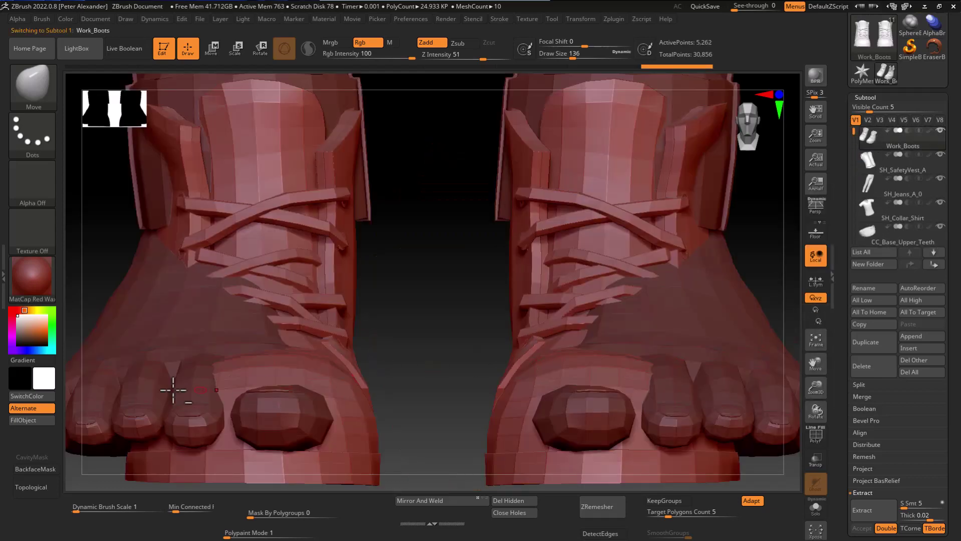
pyautogui.keyDown('ctrl'); pyautogui.moveTo(419, 424); pyautogui.dragTo(287, 406, button='right'); pyautogui.keyUp('ctrl')
pyautogui.moveTo(287, 406)
pyautogui.keyDown('ctrl'); pyautogui.mouseDown(button='right')
pyautogui.moveTo(176, 334)
pyautogui.moveTo(284, 435)
pyautogui.moveTo(326, 381)
pyautogui.moveTo(289, 382)
pyautogui.moveTo(321, 400)
pyautogui.moveTo(282, 403)
pyautogui.mouseUp(button='right'); pyautogui.keyUp('ctrl')
# Enlarge and reposition both boots over the feet with the transform gizmo, using local symmetry across X
pyautogui.click(212, 49)
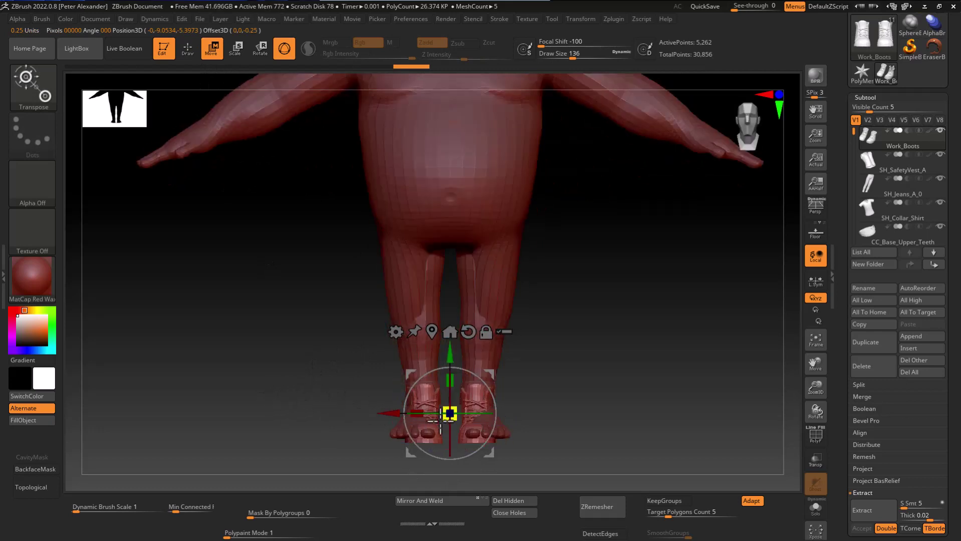
pyautogui.moveTo(433, 428); pyautogui.dragTo(338, 418, button='right')
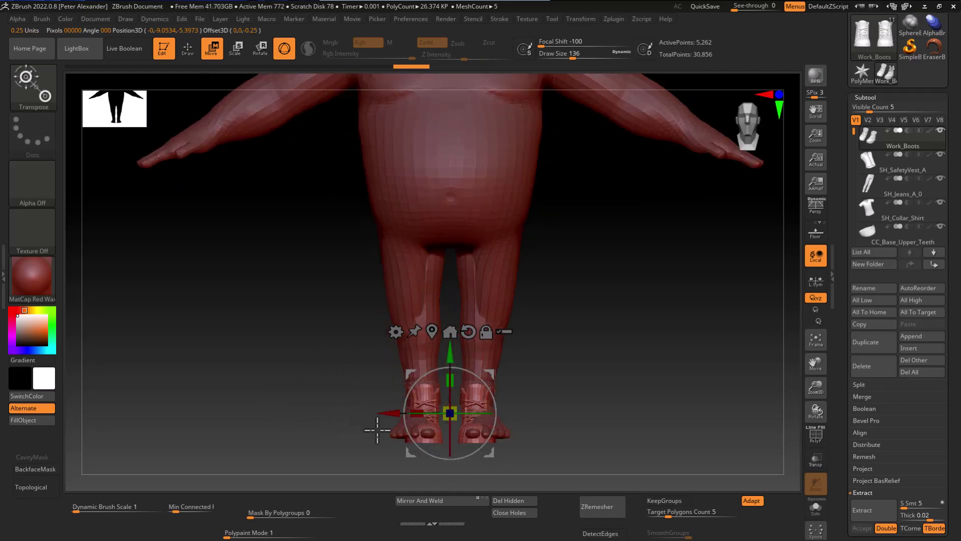
pyautogui.click(816, 280)
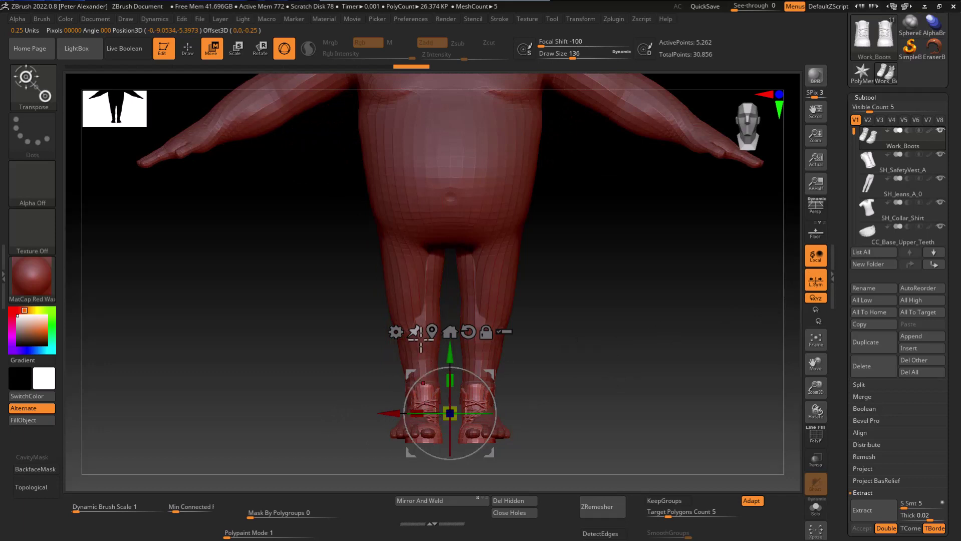
pyautogui.press('x')
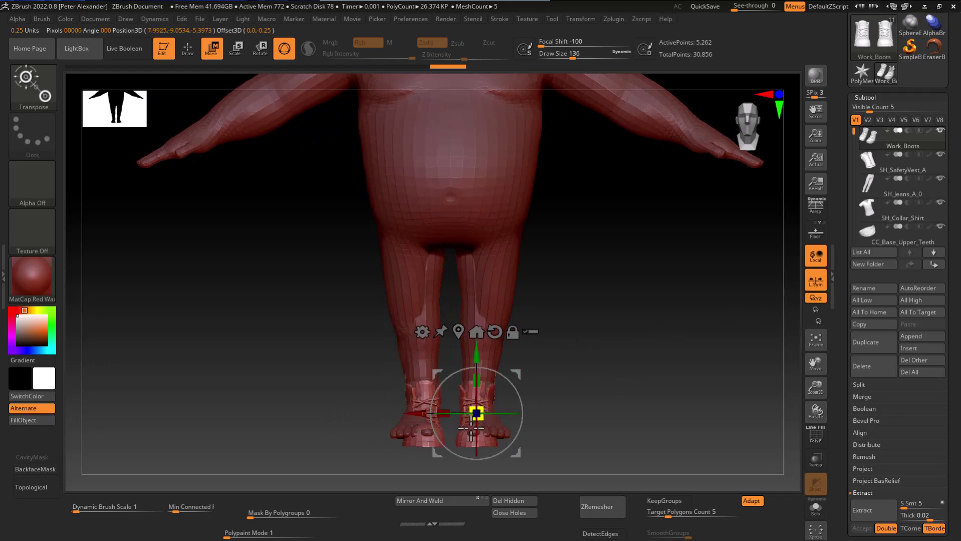
pyautogui.moveTo(416, 460); pyautogui.dragTo(442, 450)
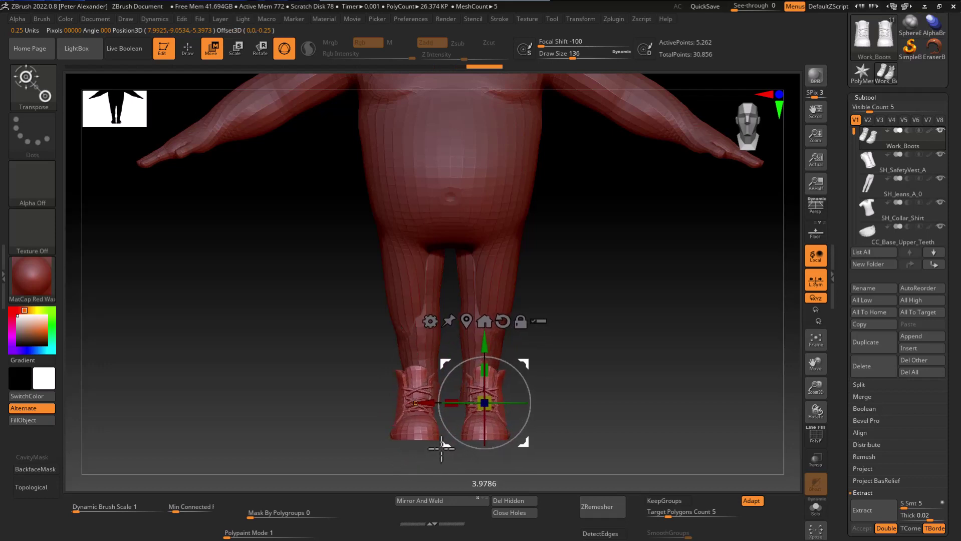
# Set Dynamic Brush Scale to about 21 and reshape the boots around the ankles, heels and soles with the Move brush
pyautogui.moveTo(346, 423); pyautogui.dragTo(435, 454)
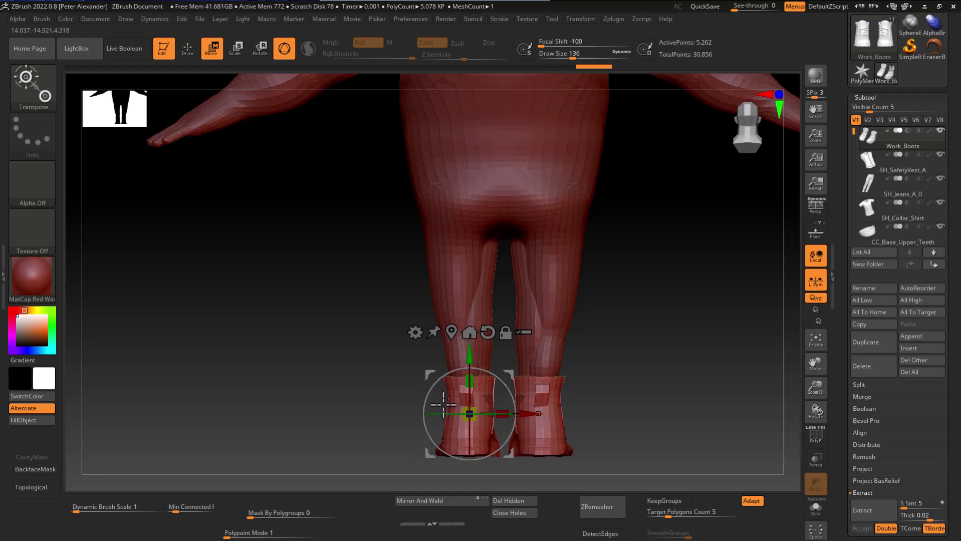
pyautogui.press('q')
pyautogui.moveTo(416, 418); pyautogui.dragTo(475, 378)
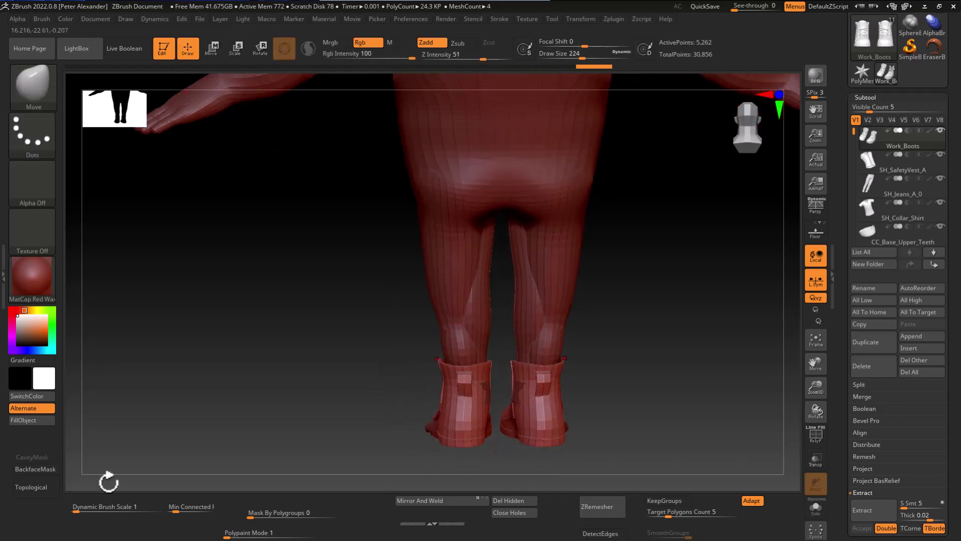
pyautogui.click(111, 509)
pyautogui.moveTo(259, 390); pyautogui.dragTo(341, 382)
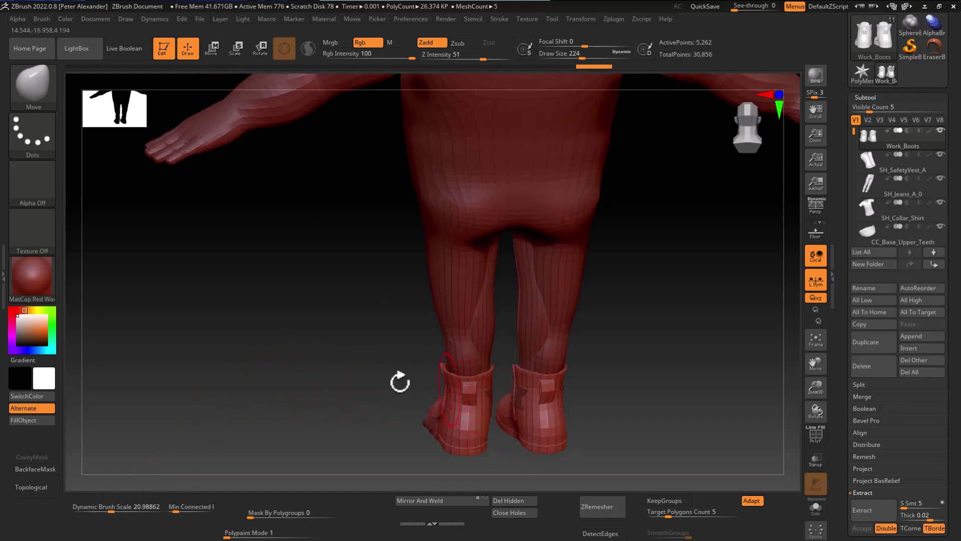
pyautogui.moveTo(400, 382); pyautogui.dragTo(494, 418)
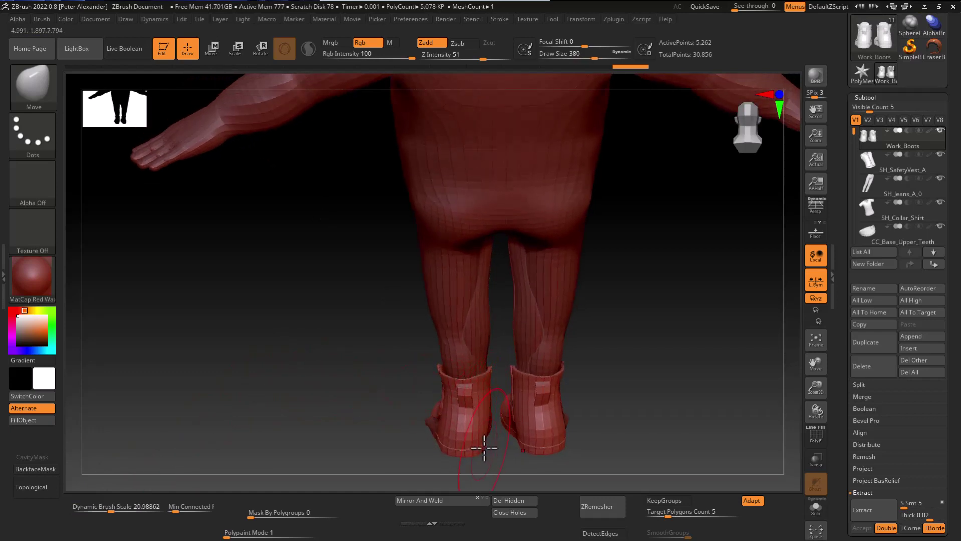
pyautogui.moveTo(401, 419); pyautogui.dragTo(492, 397)
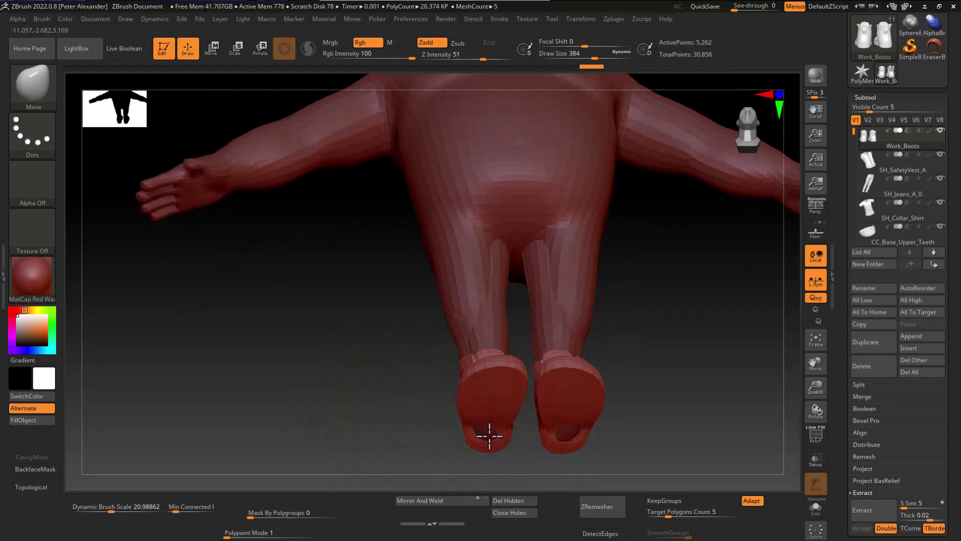
pyautogui.moveTo(432, 409); pyautogui.dragTo(401, 459)
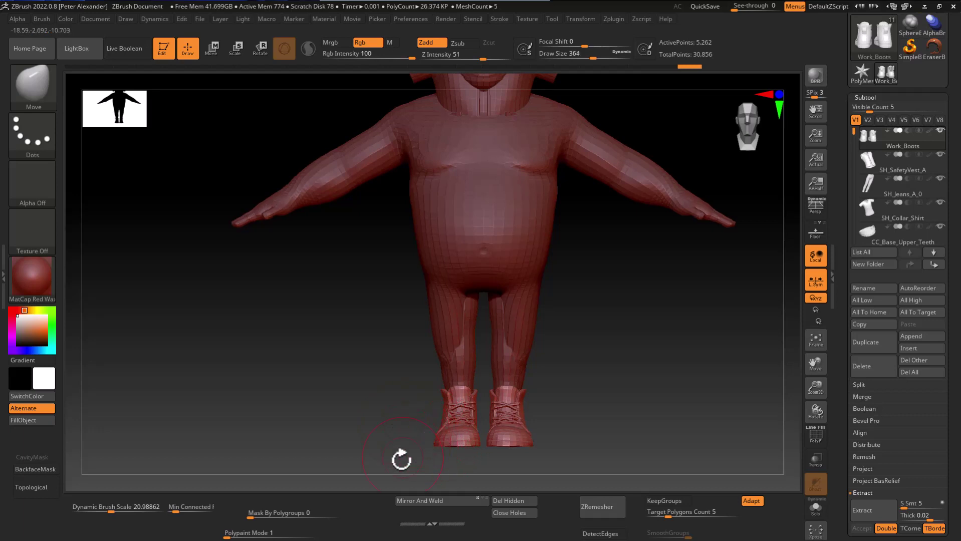
# Make SH_SafetyVest_A the active subtool, centre the transform gizmo on it and lower the vest onto the torso with ghost transparency on
pyautogui.click(897, 170)
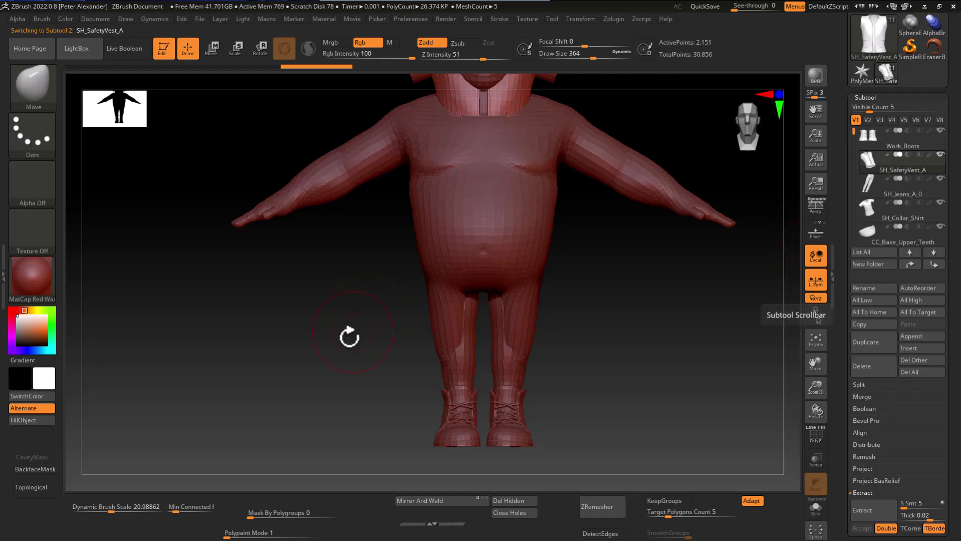
pyautogui.moveTo(350, 337); pyautogui.dragTo(314, 474)
pyautogui.click(211, 48)
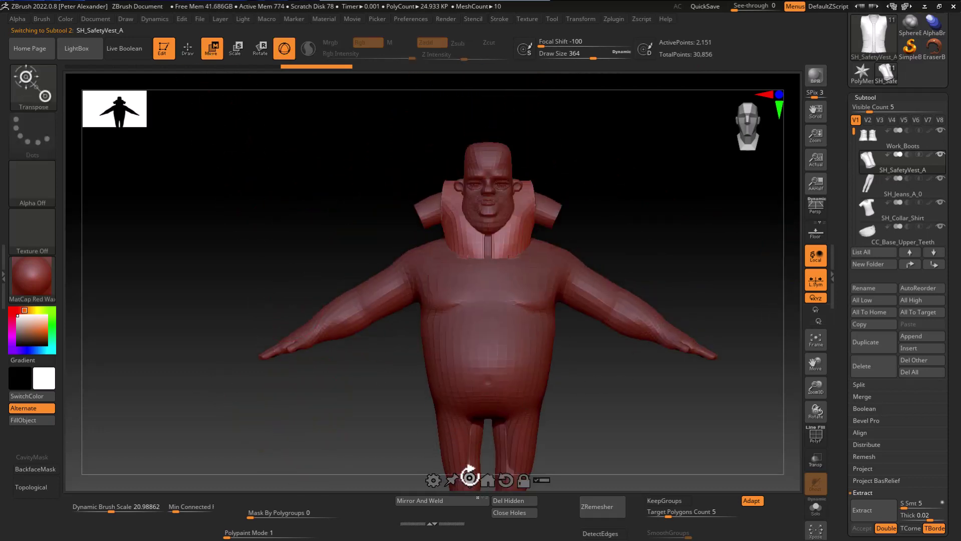
pyautogui.click(469, 480)
pyautogui.click(816, 339)
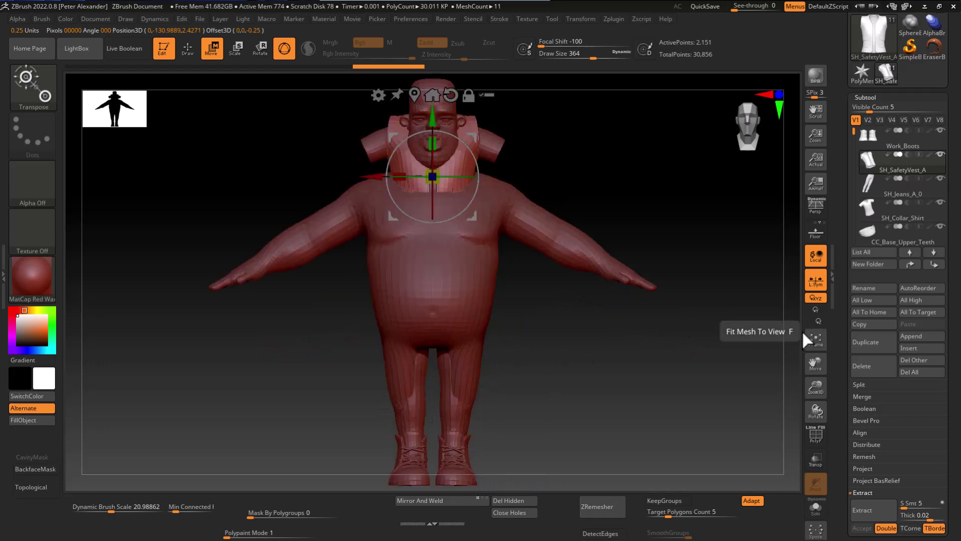
pyautogui.keyDown('alt'); pyautogui.moveTo(290, 159); pyautogui.dragTo(332, 264); pyautogui.keyUp('alt')
pyautogui.moveTo(440, 264); pyautogui.dragTo(451, 321)
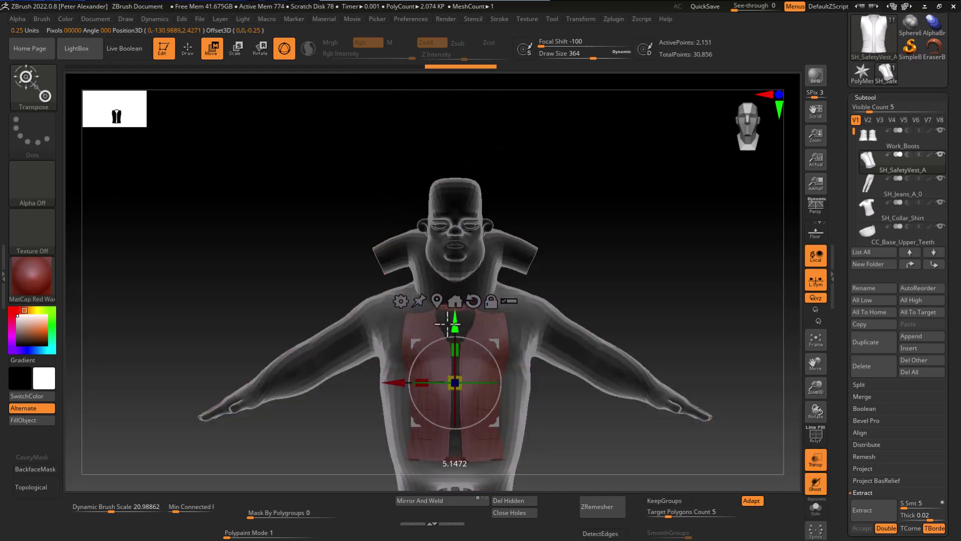
# Enlarge the safety vest with the transform gizmo and position it around the chest and belly
pyautogui.keyDown('alt'); pyautogui.moveTo(338, 418); pyautogui.dragTo(306, 419); pyautogui.keyUp('alt')
pyautogui.keyDown('alt'); pyautogui.moveTo(356, 457); pyautogui.dragTo(491, 454); pyautogui.keyUp('alt')
pyautogui.moveTo(454, 375); pyautogui.dragTo(452, 412)
pyautogui.moveTo(352, 417); pyautogui.dragTo(326, 419)
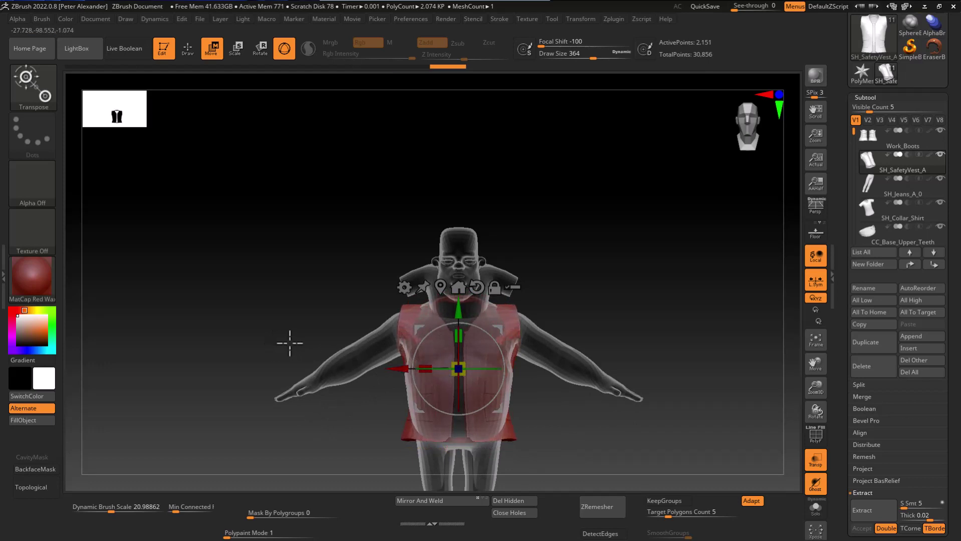
# Shape the safety vest's sides and shoulders to the body with the Move brush, and hide SH_Collar_Shirt
pyautogui.moveTo(290, 343)
pyautogui.mouseDown()
pyautogui.moveTo(333, 343)
pyautogui.moveTo(296, 349)
pyautogui.moveTo(244, 330)
pyautogui.moveTo(289, 345)
pyautogui.moveTo(313, 296)
pyautogui.moveTo(402, 295)
pyautogui.mouseUp()
pyautogui.press('q')
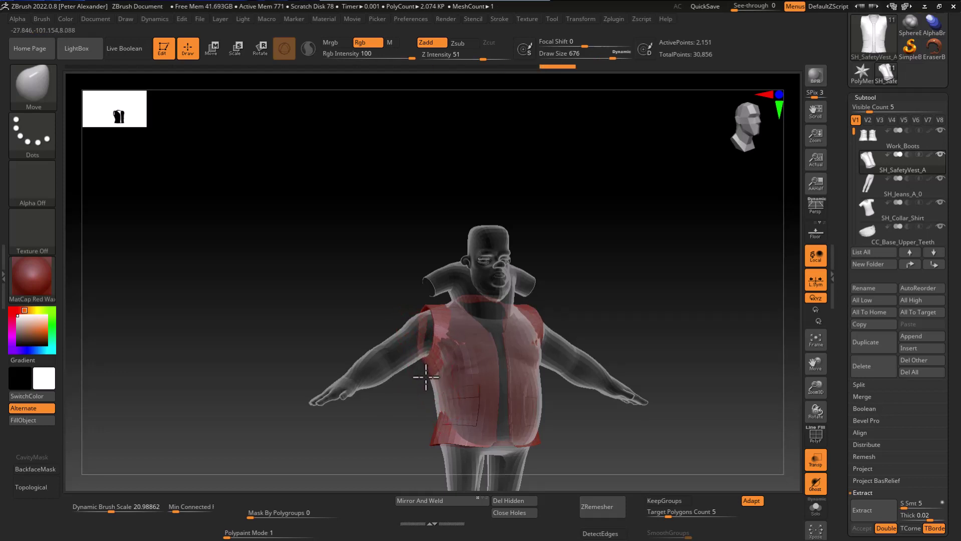
pyautogui.moveTo(426, 377); pyautogui.dragTo(463, 352)
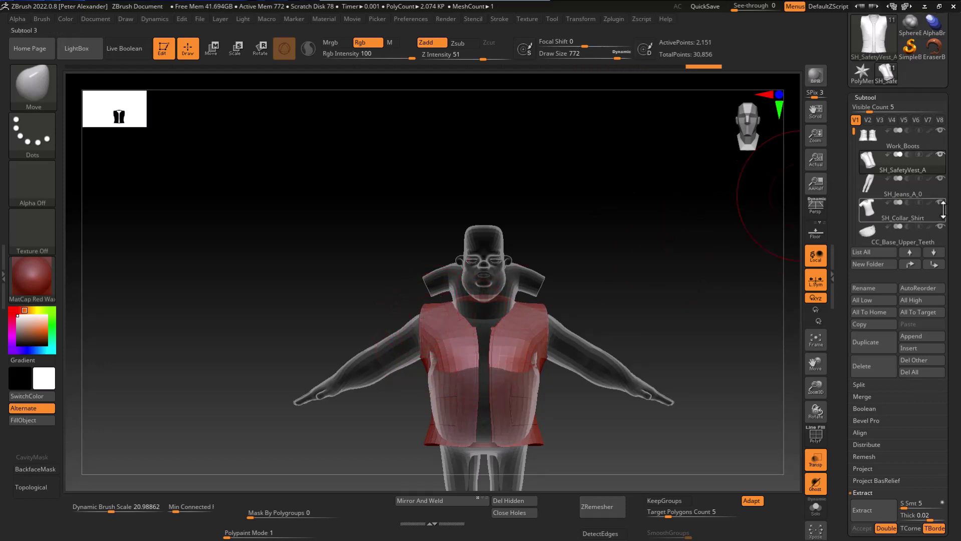
pyautogui.moveTo(944, 211)
pyautogui.keyDown('alt'); pyautogui.moveTo(370, 298); pyautogui.dragTo(368, 343); pyautogui.keyUp('alt')
# Pull the back of the safety vest and its armholes outward over the body with the Move brush
pyautogui.moveTo(288, 333)
pyautogui.keyDown('alt'); pyautogui.mouseDown()
pyautogui.moveTo(318, 298)
pyautogui.moveTo(331, 254)
pyautogui.mouseUp(); pyautogui.keyUp('alt')
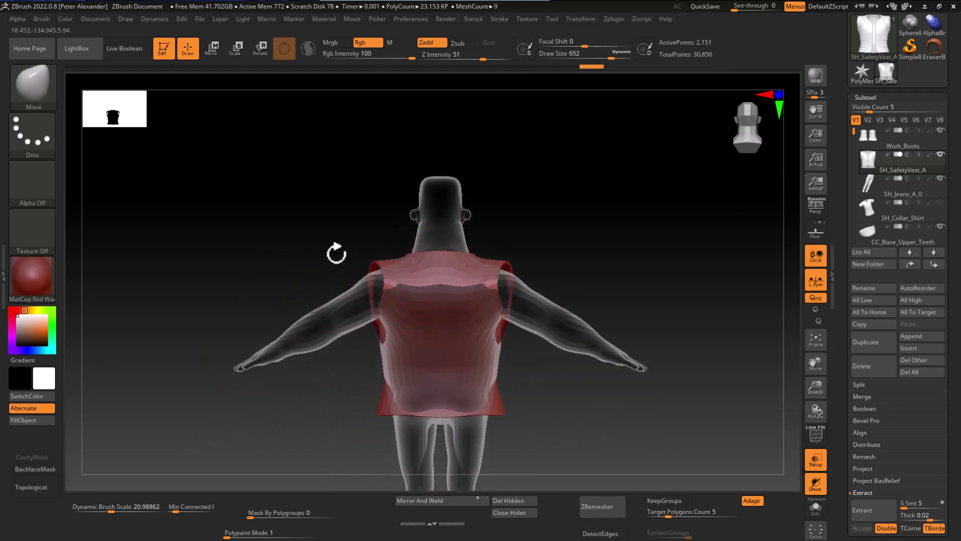
pyautogui.moveTo(408, 329)
pyautogui.keyDown('alt'); pyautogui.mouseDown()
pyautogui.moveTo(422, 324)
pyautogui.moveTo(407, 322)
pyautogui.mouseUp(); pyautogui.keyUp('alt')
pyautogui.moveTo(417, 371)
pyautogui.keyDown('alt'); pyautogui.mouseDown()
pyautogui.moveTo(439, 397)
pyautogui.moveTo(398, 388)
pyautogui.moveTo(445, 375)
pyautogui.mouseUp(); pyautogui.keyUp('alt')
pyautogui.keyDown('alt'); pyautogui.moveTo(231, 394); pyautogui.dragTo(336, 383); pyautogui.keyUp('alt')
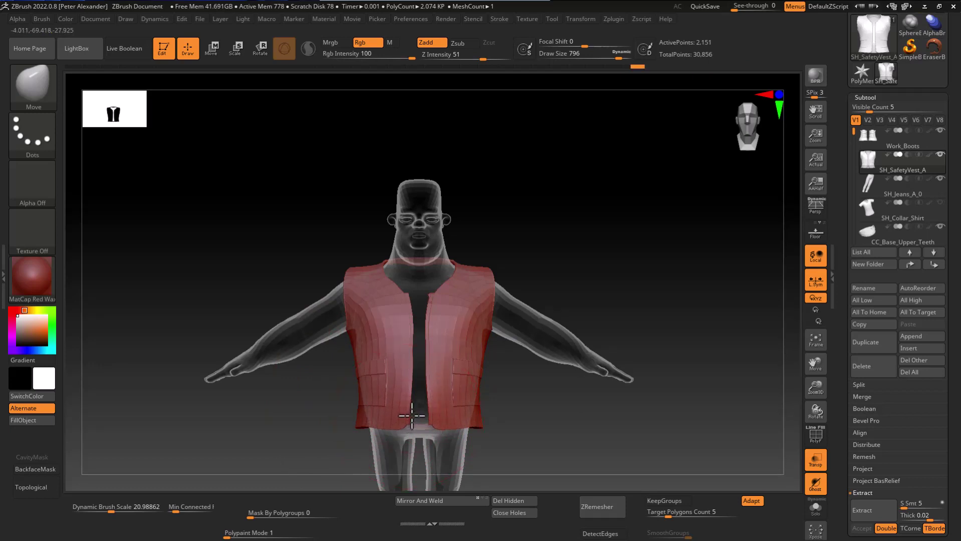
# Refine the safety vest's front panels and lower hem around the belly with the Move brush
pyautogui.moveTo(411, 415)
pyautogui.mouseDown(button='right')
pyautogui.moveTo(344, 401)
pyautogui.moveTo(404, 399)
pyautogui.mouseUp(button='right')
pyautogui.moveTo(324, 399)
pyautogui.mouseDown(button='right')
pyautogui.moveTo(238, 402)
pyautogui.moveTo(262, 401)
pyautogui.mouseUp(button='right')
pyautogui.keyDown('ctrl'); pyautogui.moveTo(456, 454); pyautogui.dragTo(469, 432, button='right'); pyautogui.keyUp('ctrl')
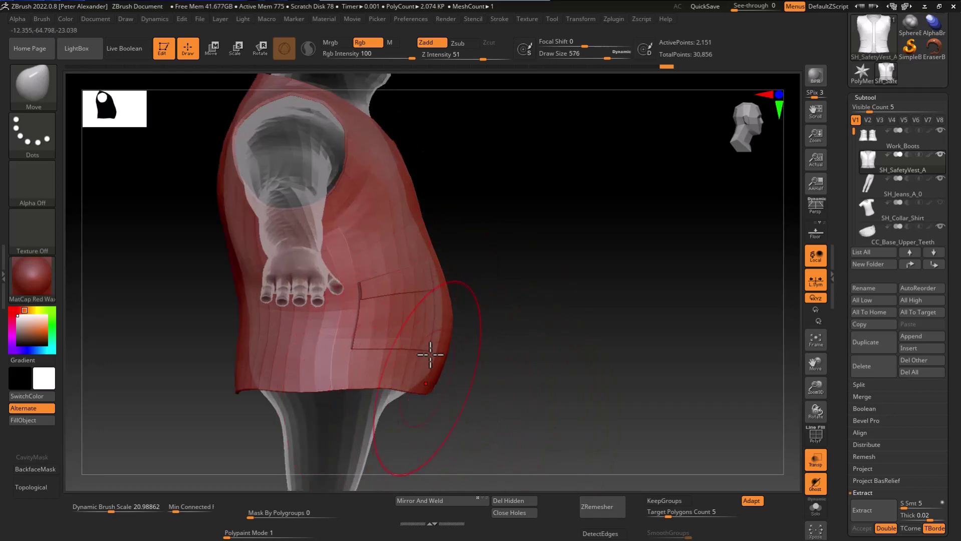
pyautogui.keyDown('shift'); pyautogui.moveTo(445, 322); pyautogui.dragTo(397, 327); pyautogui.keyUp('shift')
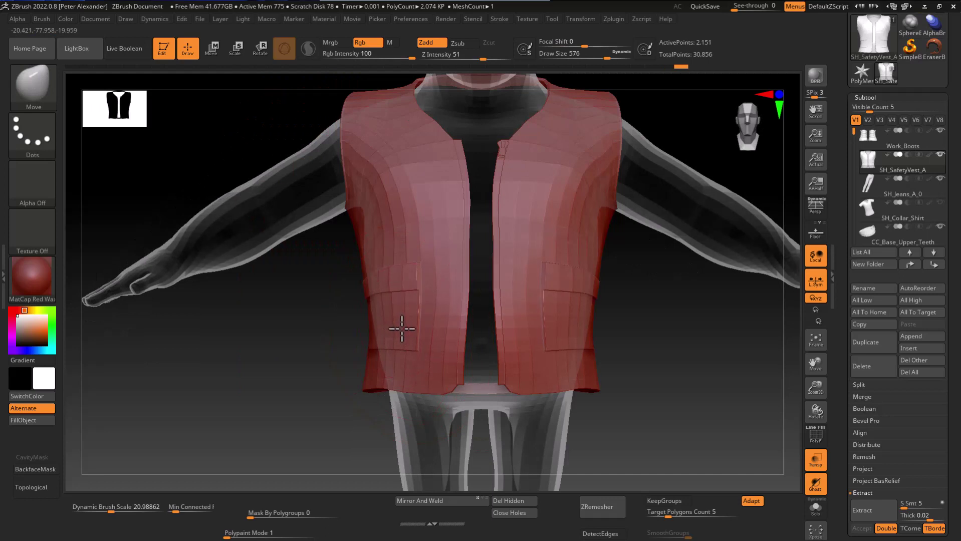
pyautogui.moveTo(285, 344)
pyautogui.mouseDown()
pyautogui.moveTo(326, 415)
pyautogui.moveTo(318, 434)
pyautogui.moveTo(386, 365)
pyautogui.moveTo(350, 349)
pyautogui.moveTo(294, 395)
pyautogui.mouseUp()
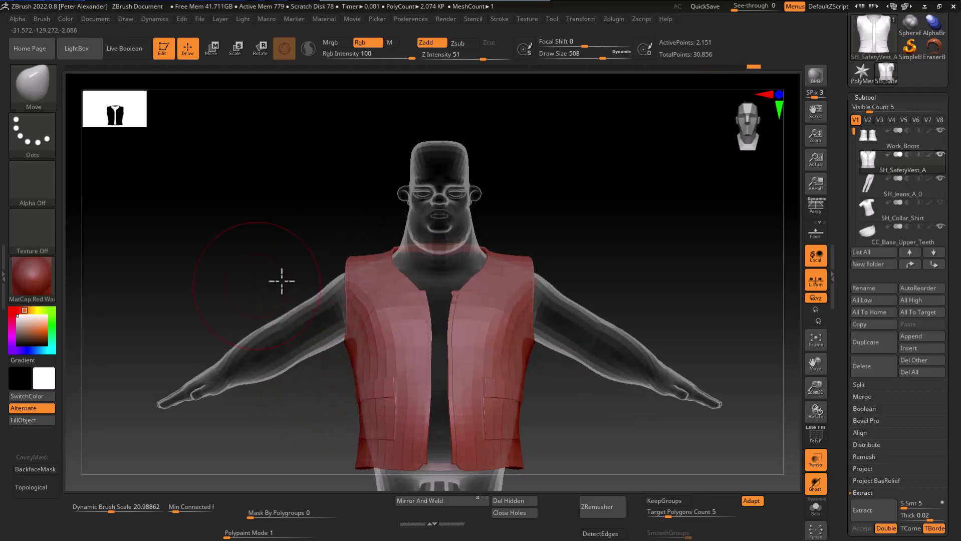
pyautogui.moveTo(282, 281); pyautogui.dragTo(355, 453)
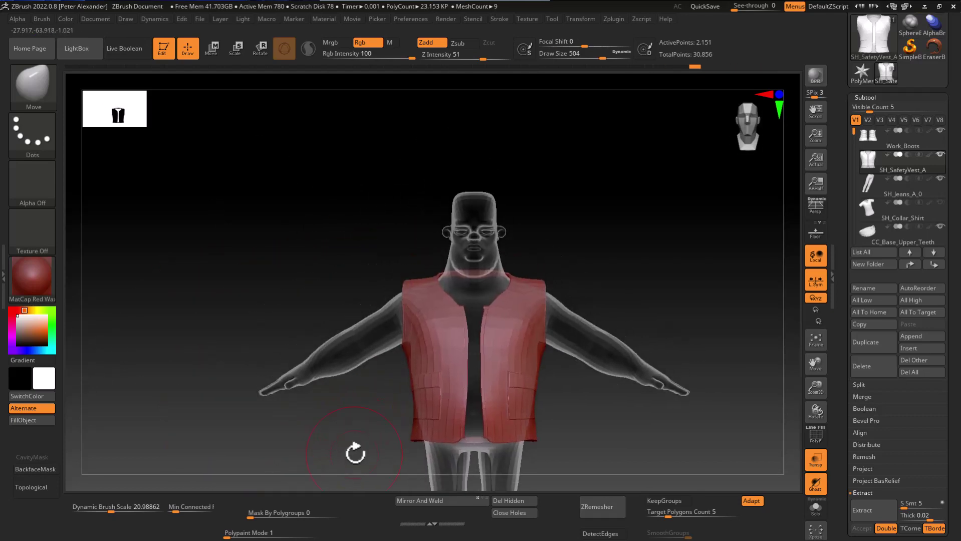
# Make SH_Collar_Shirt the active subtool, then lower and enlarge it around the torso with the transform gizmo
pyautogui.click(887, 210)
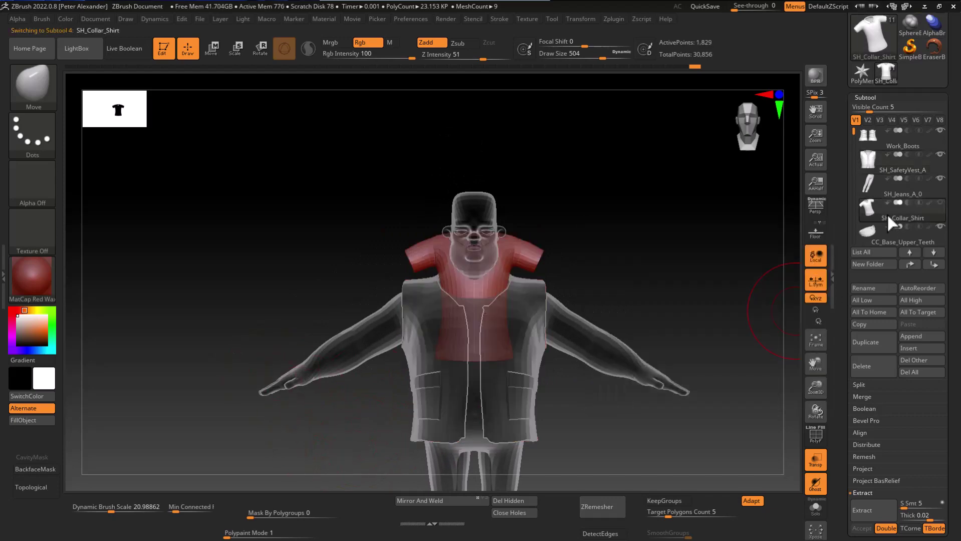
pyautogui.press('w')
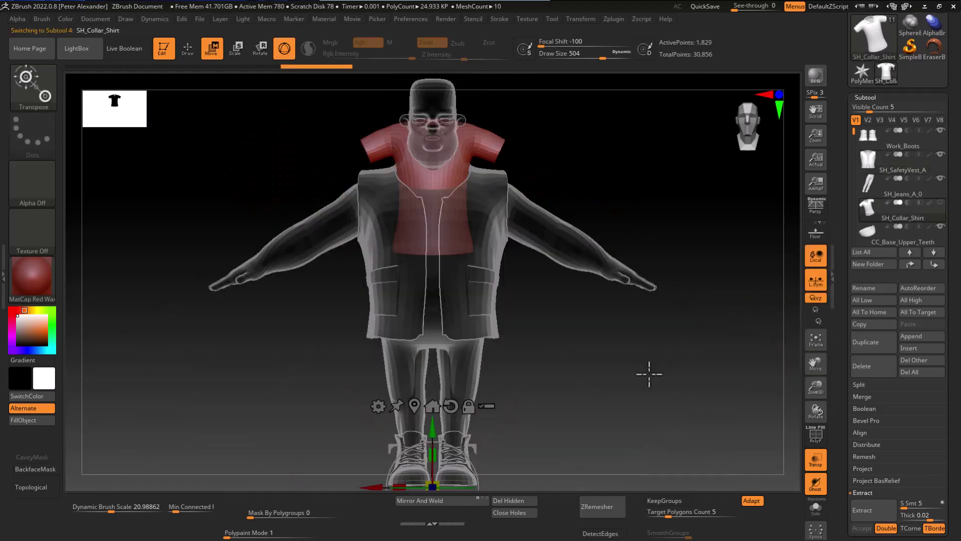
pyautogui.moveTo(321, 365)
pyautogui.mouseDown()
pyautogui.moveTo(397, 263)
pyautogui.moveTo(396, 334)
pyautogui.mouseUp()
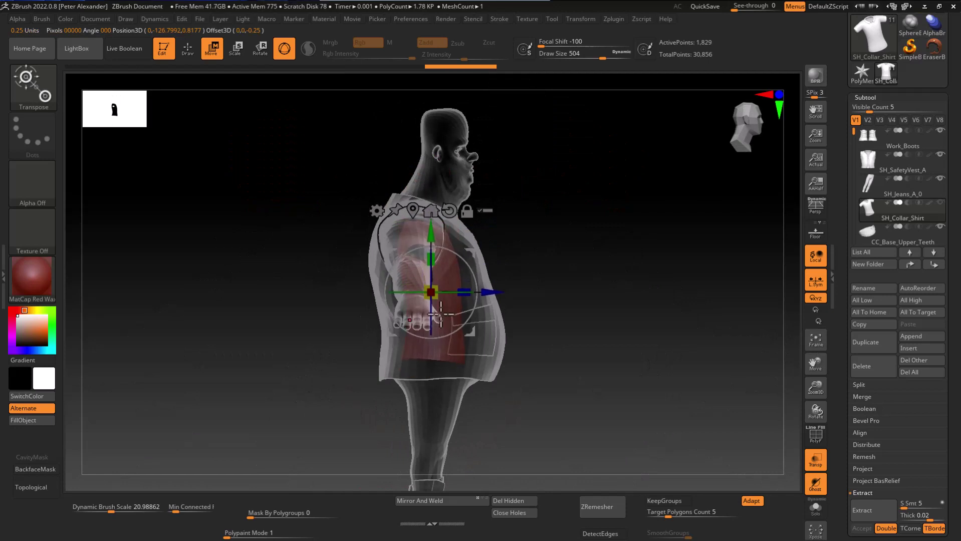
pyautogui.moveTo(482, 301); pyautogui.dragTo(485, 301)
pyautogui.keyDown('shift'); pyautogui.moveTo(310, 328); pyautogui.dragTo(246, 368); pyautogui.keyUp('shift')
pyautogui.moveTo(443, 331); pyautogui.dragTo(436, 376)
# Hide SH_SafetyVest_A and adjust the collar shirt's placement on the torso with the transform gizmo
pyautogui.click(941, 154)
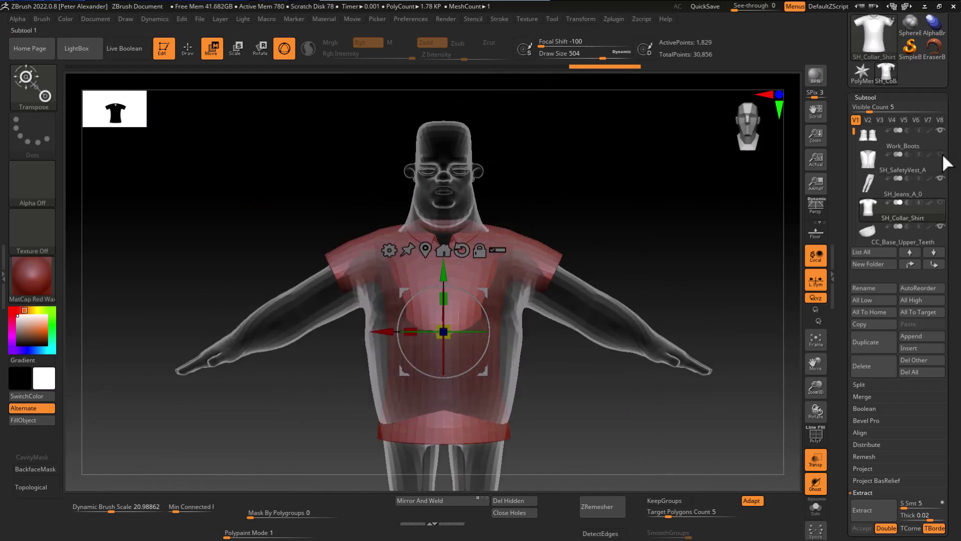
pyautogui.keyDown('alt'); pyautogui.moveTo(314, 367); pyautogui.dragTo(315, 392); pyautogui.keyUp('alt')
pyautogui.moveTo(444, 324); pyautogui.dragTo(444, 293)
pyautogui.keyDown('alt'); pyautogui.moveTo(322, 352); pyautogui.dragTo(323, 388); pyautogui.keyUp('alt')
# Fit the collar shirt's neckline, shoulders and upper back to the body with the Move brush
pyautogui.press('q')
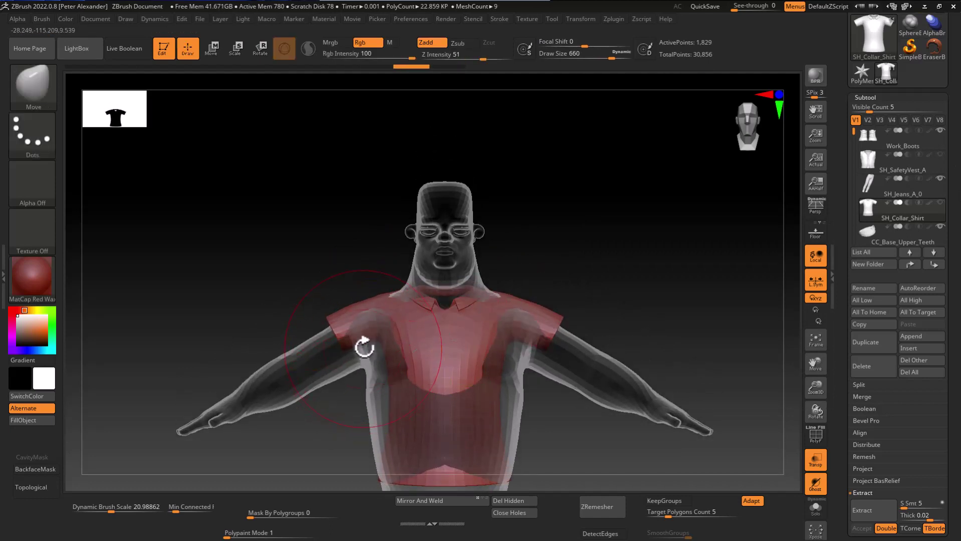
pyautogui.press('b')
pyautogui.press('m')
pyautogui.press('v')
pyautogui.moveTo(365, 320)
pyautogui.mouseDown()
pyautogui.moveTo(363, 310)
pyautogui.moveTo(400, 285)
pyautogui.mouseUp()
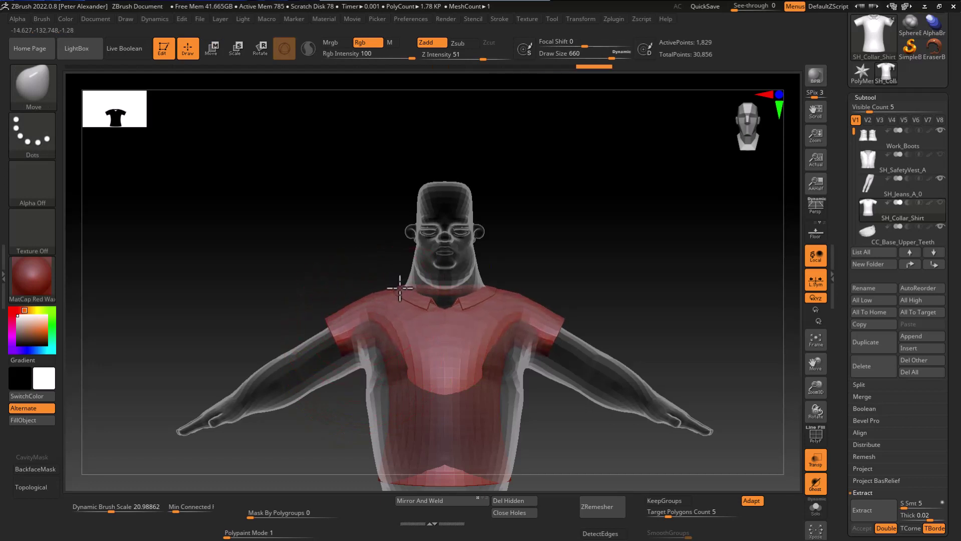
pyautogui.keyDown('shift'); pyautogui.moveTo(320, 271); pyautogui.dragTo(466, 280); pyautogui.keyUp('shift')
pyautogui.moveTo(285, 350)
pyautogui.keyDown('alt'); pyautogui.mouseDown()
pyautogui.moveTo(353, 293)
pyautogui.moveTo(330, 295)
pyautogui.mouseUp(); pyautogui.keyUp('alt')
pyautogui.moveTo(326, 258); pyautogui.dragTo(331, 249)
pyautogui.moveTo(380, 305); pyautogui.dragTo(373, 321)
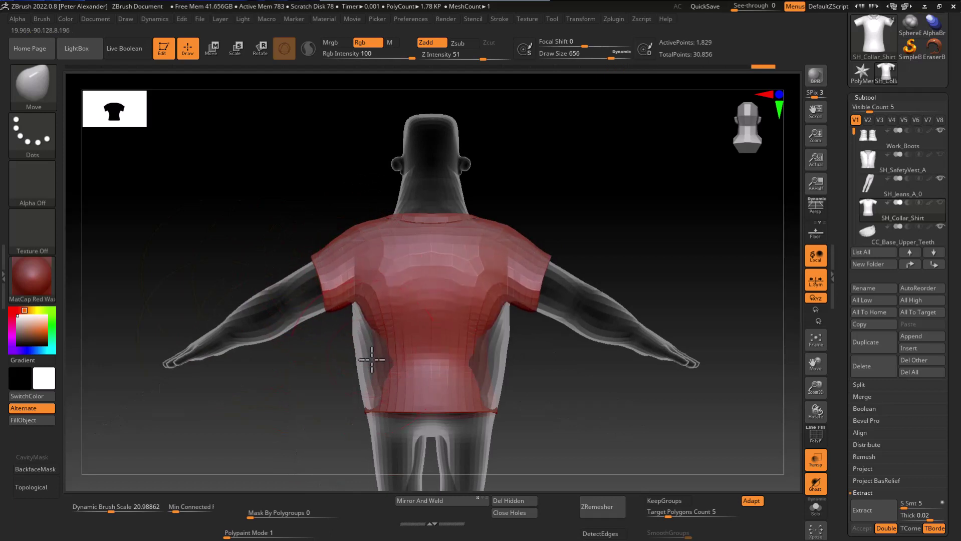
# Turn on the visibility of SH_Collar_Shirt and make it the active subtool
pyautogui.keyDown('alt'); pyautogui.moveTo(335, 390); pyautogui.dragTo(358, 380); pyautogui.keyUp('alt')
pyautogui.keyDown('alt'); pyautogui.click(393, 364); pyautogui.keyUp('alt')
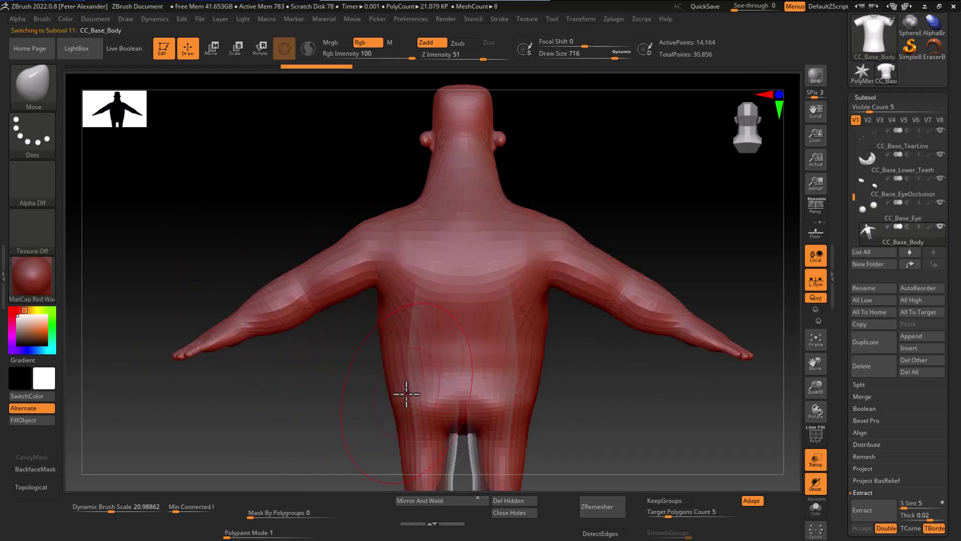
pyautogui.scroll(4, 897, 191)
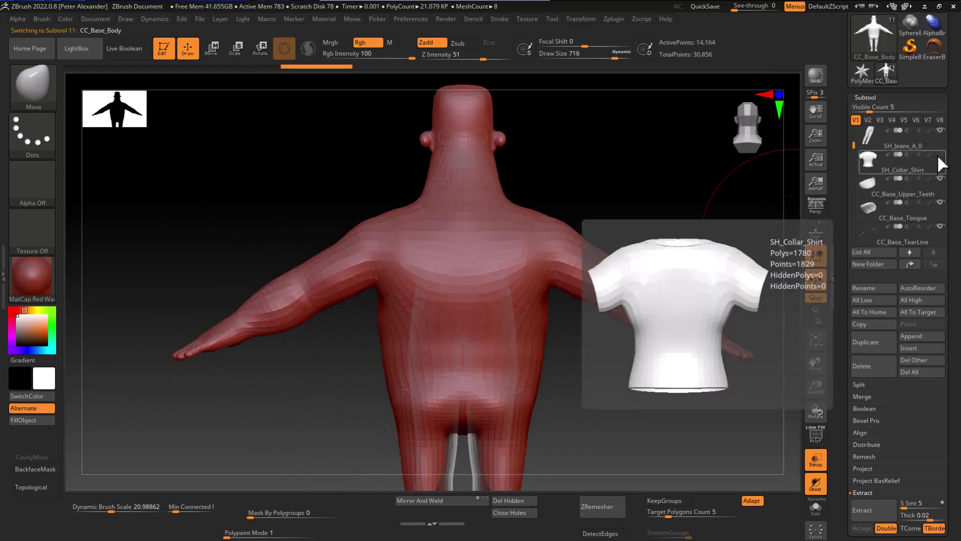
pyautogui.click(939, 154)
pyautogui.click(929, 167)
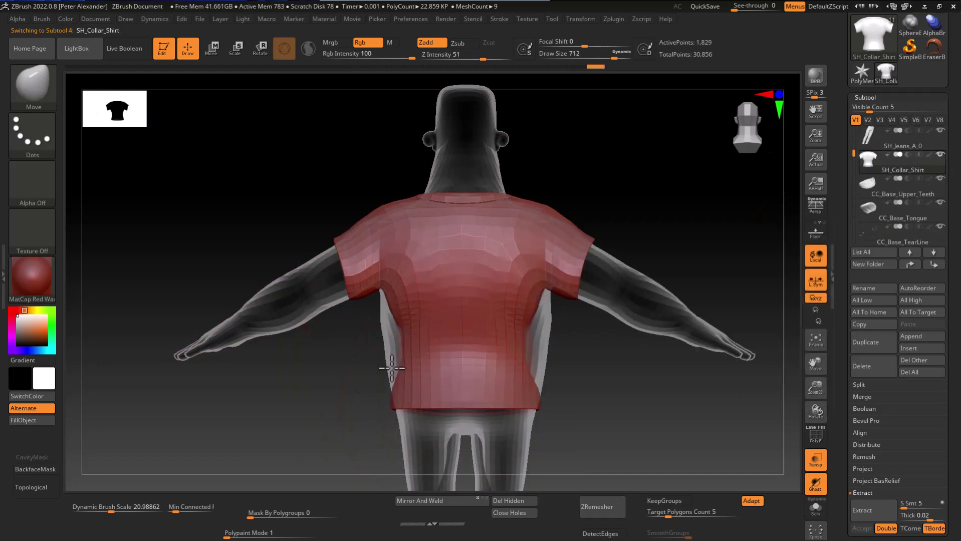
# Pull the collar shirt's waist sides and sleeves outward with the Move brush so they clear the body
pyautogui.moveTo(393, 348); pyautogui.dragTo(381, 341)
pyautogui.moveTo(367, 344)
pyautogui.mouseDown(button='right')
pyautogui.moveTo(347, 337)
pyautogui.moveTo(305, 392)
pyautogui.moveTo(350, 285)
pyautogui.mouseUp(button='right')
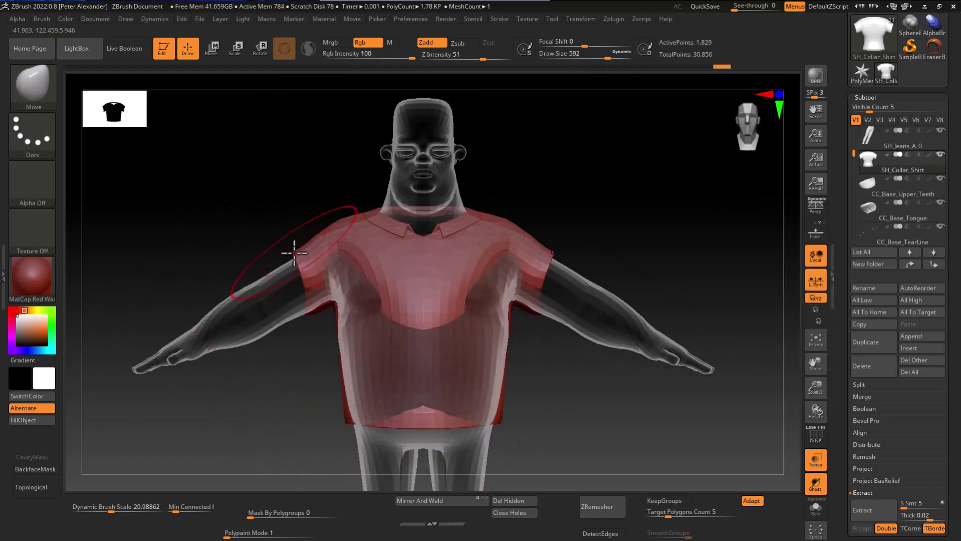
pyautogui.press('[')
pyautogui.moveTo(319, 296)
pyautogui.mouseDown()
pyautogui.moveTo(349, 285)
pyautogui.moveTo(353, 307)
pyautogui.mouseUp()
pyautogui.moveTo(362, 361)
pyautogui.keyDown('alt'); pyautogui.mouseDown(button='right')
pyautogui.moveTo(371, 344)
pyautogui.moveTo(362, 357)
pyautogui.moveTo(348, 348)
pyautogui.moveTo(253, 388)
pyautogui.moveTo(345, 396)
pyautogui.moveTo(362, 365)
pyautogui.moveTo(396, 405)
pyautogui.moveTo(356, 279)
pyautogui.mouseUp(button='right'); pyautogui.keyUp('alt')
pyautogui.press(']')
pyautogui.press('[')
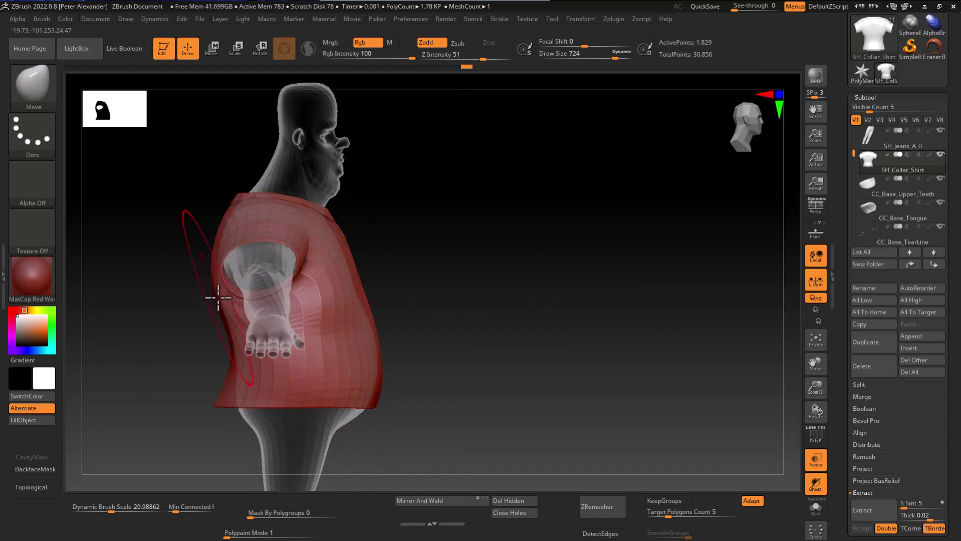
# Reshape and smooth the back and lower hem of the collar shirt around the hips
pyautogui.moveTo(192, 331); pyautogui.dragTo(211, 379, button='right')
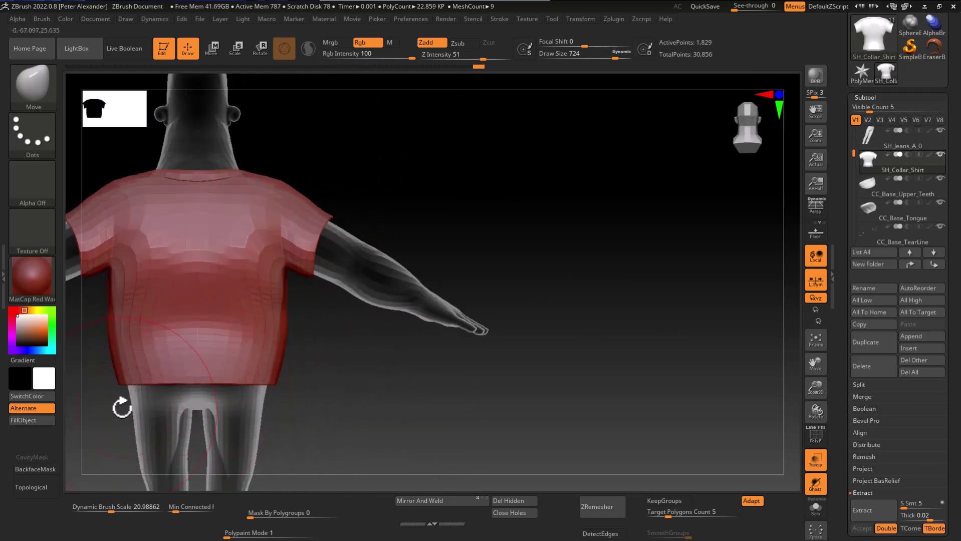
pyautogui.moveTo(122, 407); pyautogui.dragTo(218, 301, button='right')
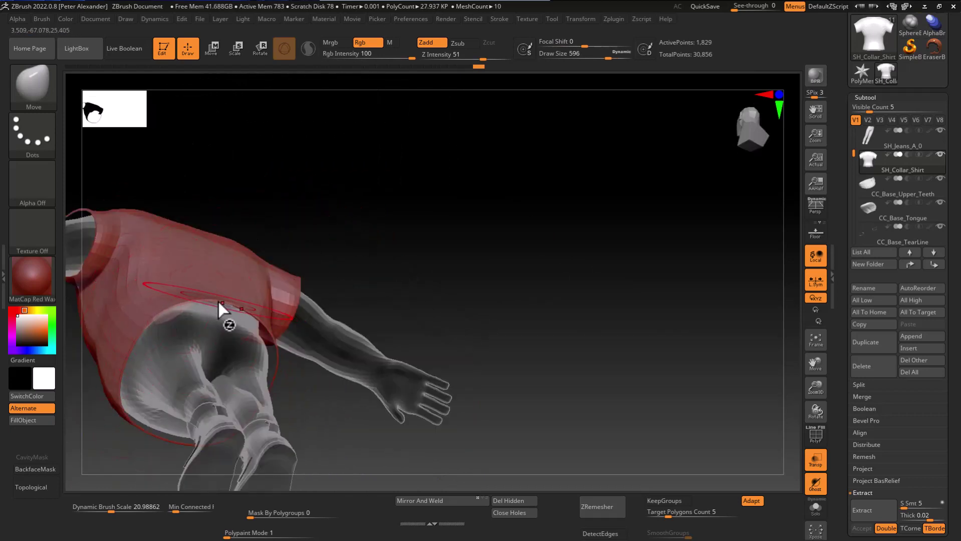
pyautogui.moveTo(216, 318); pyautogui.dragTo(228, 345, button='right')
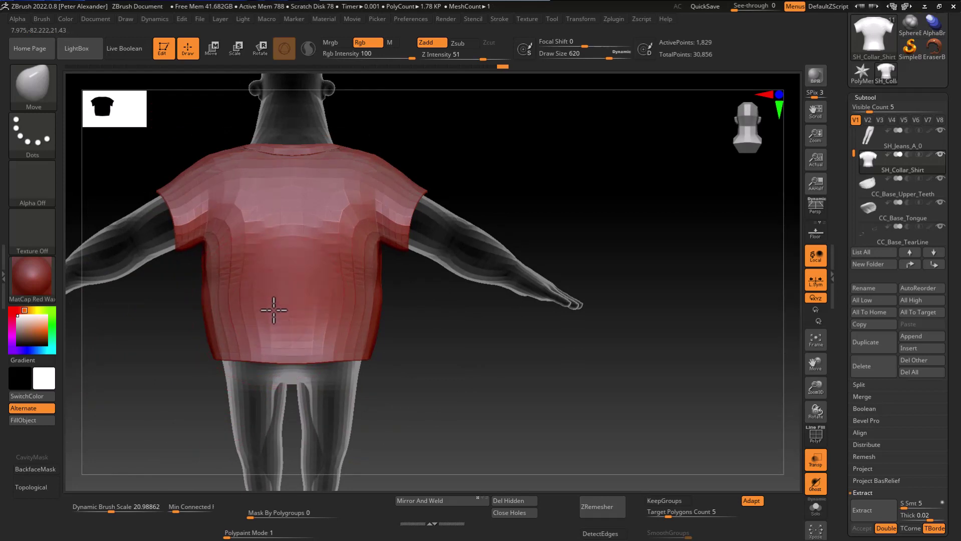
pyautogui.moveTo(245, 296); pyautogui.dragTo(265, 297)
pyautogui.keyDown('shift'); pyautogui.moveTo(270, 253); pyautogui.dragTo(285, 292); pyautogui.keyUp('shift')
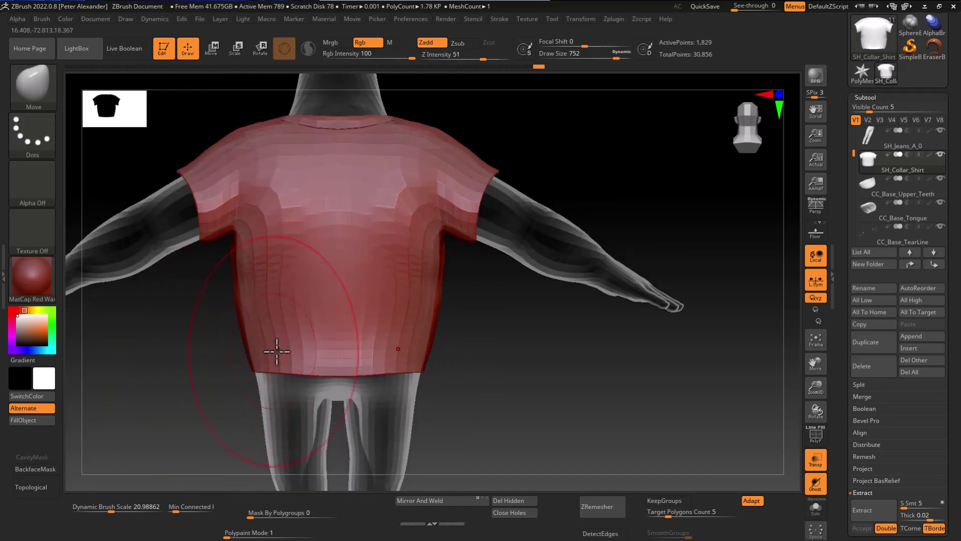
# Adjust the collar shirt's sleeves and sides with the Move brush and smooth its front and back around the body
pyautogui.moveTo(309, 360)
pyautogui.mouseDown(button='right')
pyautogui.moveTo(176, 377)
pyautogui.moveTo(215, 315)
pyautogui.mouseUp(button='right')
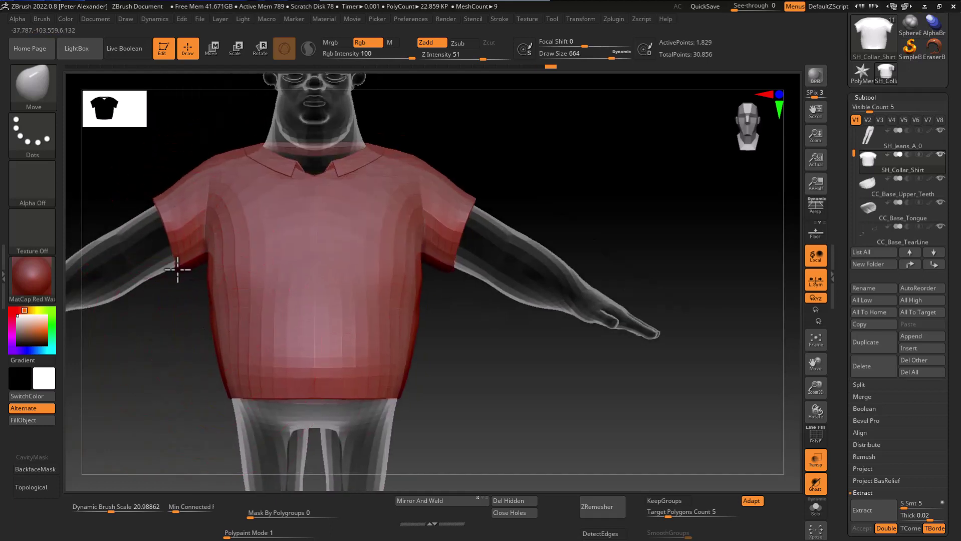
pyautogui.moveTo(155, 206)
pyautogui.mouseDown()
pyautogui.moveTo(204, 258)
pyautogui.moveTo(212, 300)
pyautogui.mouseUp()
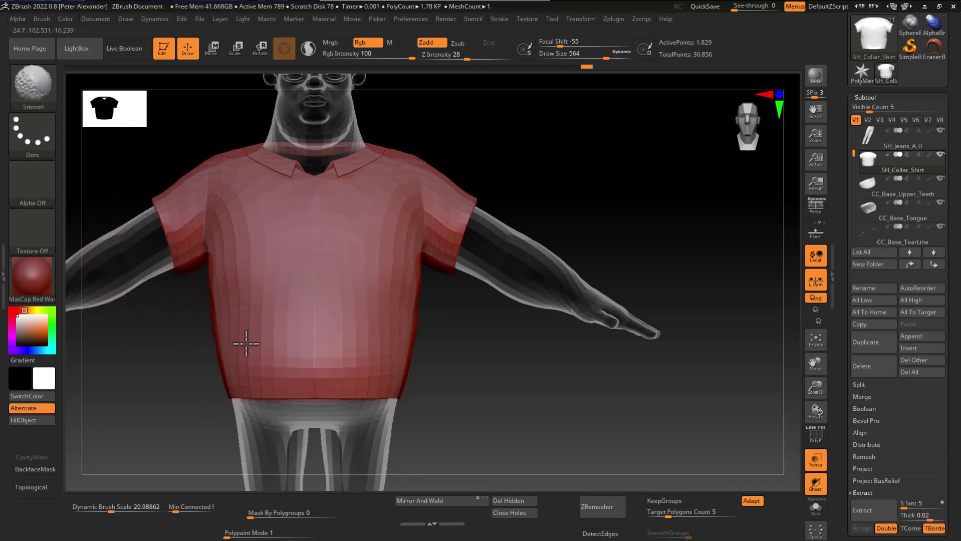
pyautogui.press('f')
pyautogui.moveTo(188, 407); pyautogui.dragTo(458, 295)
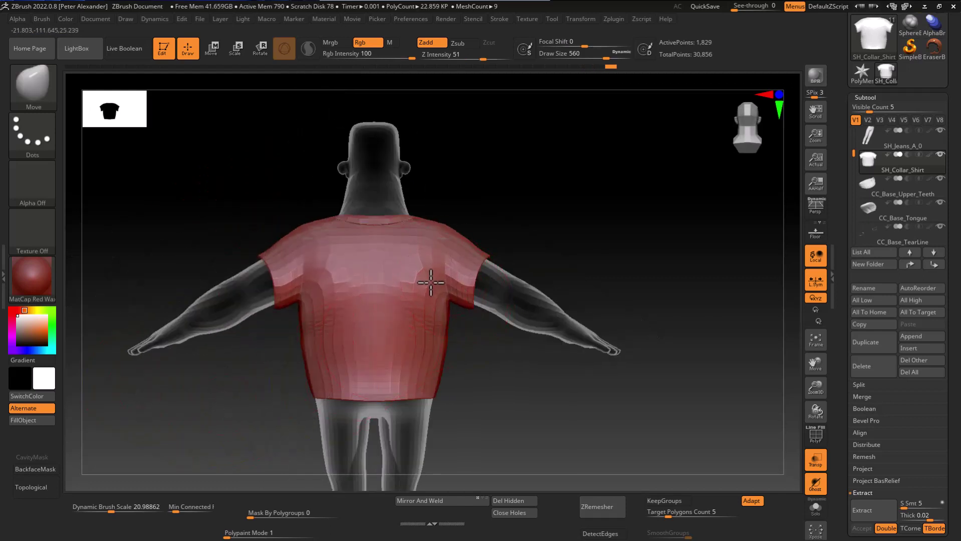
pyautogui.moveTo(242, 221); pyautogui.dragTo(360, 388)
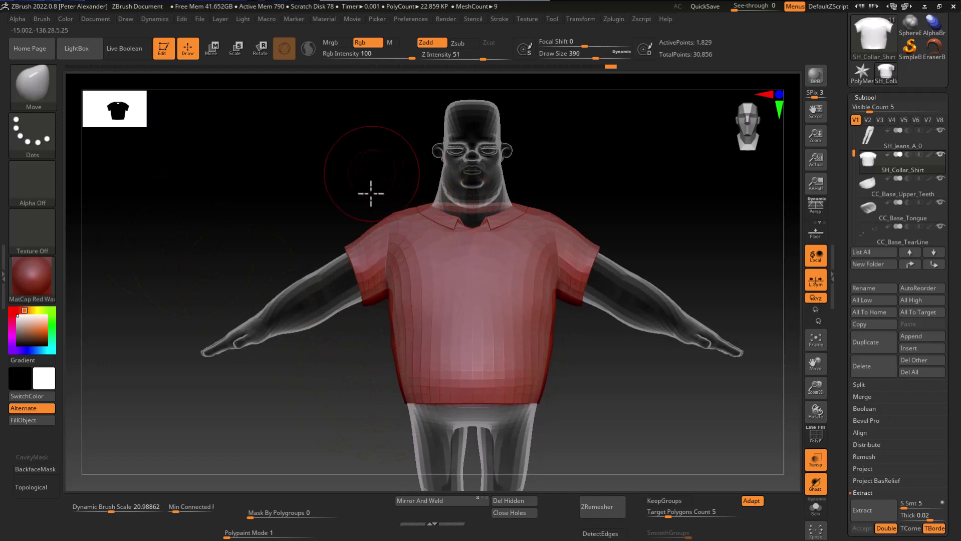
# Fit the shirt's collar and shoulder line around the neck with the Move brush at a draw size of 312
pyautogui.moveTo(370, 193)
pyautogui.keyDown('alt'); pyautogui.mouseDown()
pyautogui.moveTo(343, 274)
pyautogui.moveTo(415, 266)
pyautogui.mouseUp(); pyautogui.keyUp('alt')
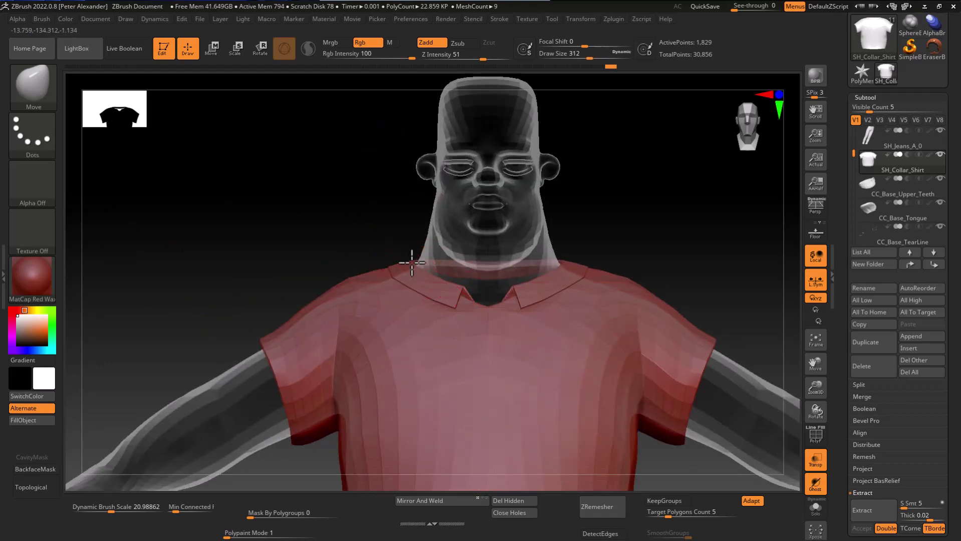
pyautogui.moveTo(359, 246)
pyautogui.mouseDown()
pyautogui.moveTo(325, 228)
pyautogui.moveTo(210, 215)
pyautogui.moveTo(326, 253)
pyautogui.mouseUp()
pyautogui.moveTo(382, 265)
pyautogui.mouseDown()
pyautogui.moveTo(389, 261)
pyautogui.moveTo(376, 256)
pyautogui.mouseUp()
pyautogui.keyDown('alt'); pyautogui.moveTo(248, 191); pyautogui.dragTo(258, 296); pyautogui.keyUp('alt')
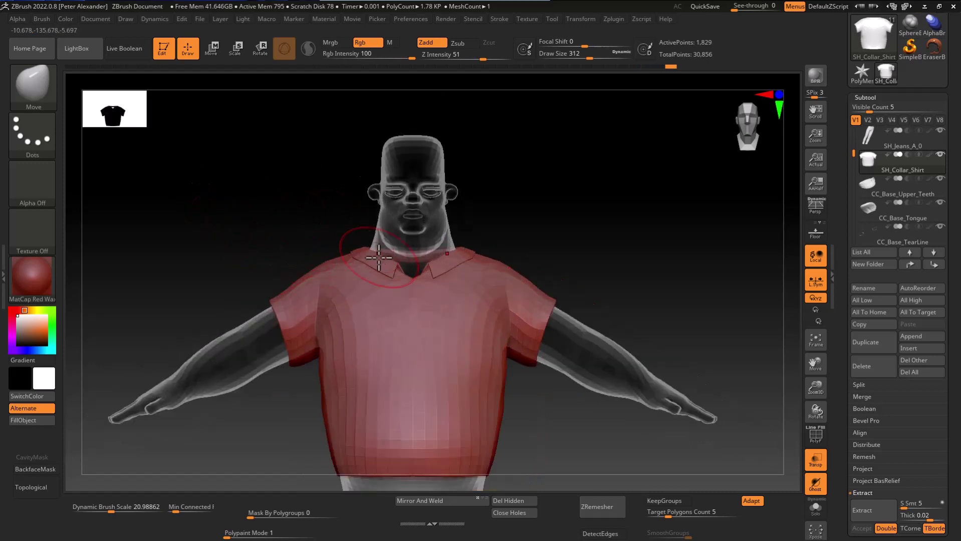
pyautogui.moveTo(321, 234)
pyautogui.keyDown('alt'); pyautogui.mouseDown()
pyautogui.moveTo(247, 234)
pyautogui.moveTo(256, 260)
pyautogui.mouseUp(); pyautogui.keyUp('alt')
# Turn off the transparent view, turn on the visibility of SH_SafetyVest_A and make it the active subtool
pyautogui.hotkey('shift', 't')
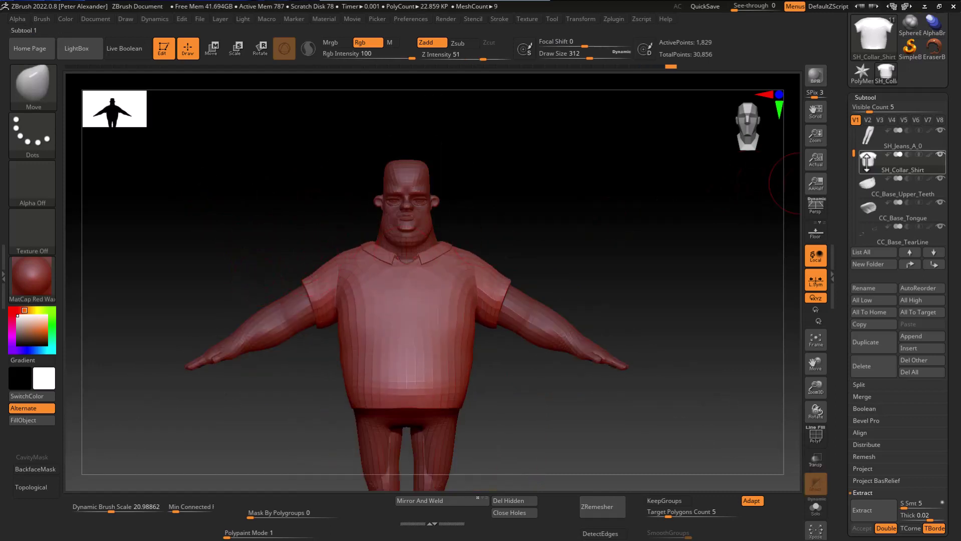
pyautogui.moveTo(855, 158)
pyautogui.mouseDown()
pyautogui.moveTo(853, 206)
pyautogui.moveTo(849, 140)
pyautogui.mouseUp()
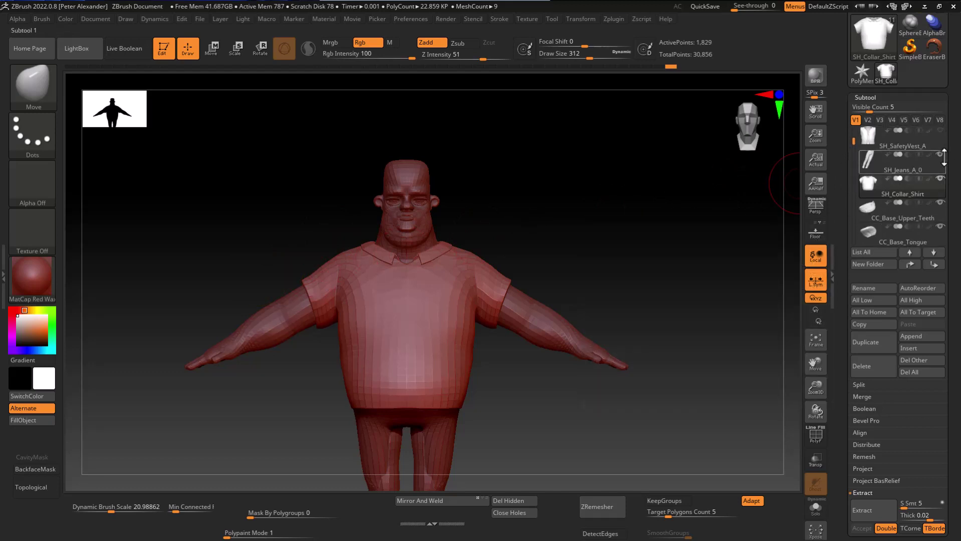
pyautogui.click(940, 130)
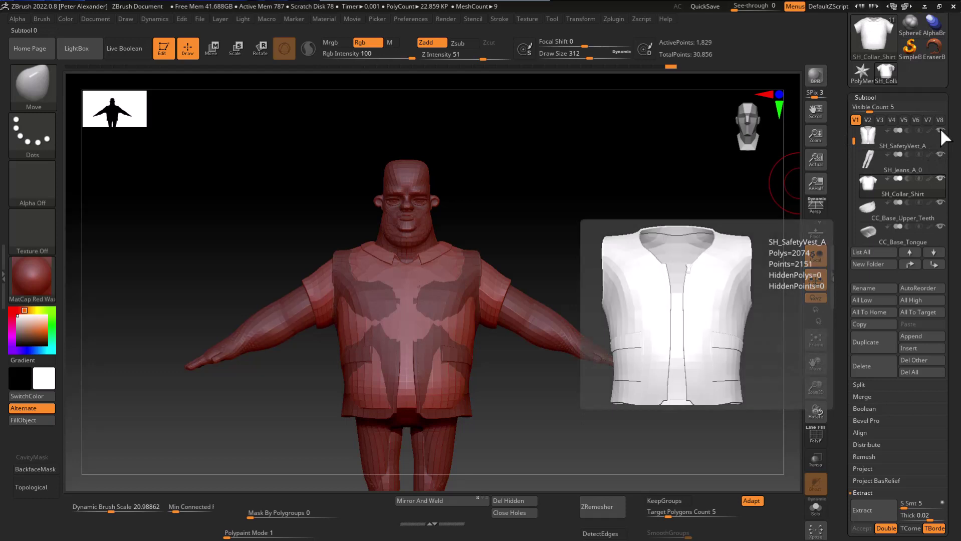
pyautogui.keyDown('alt'); pyautogui.moveTo(304, 389); pyautogui.dragTo(315, 373); pyautogui.keyUp('alt')
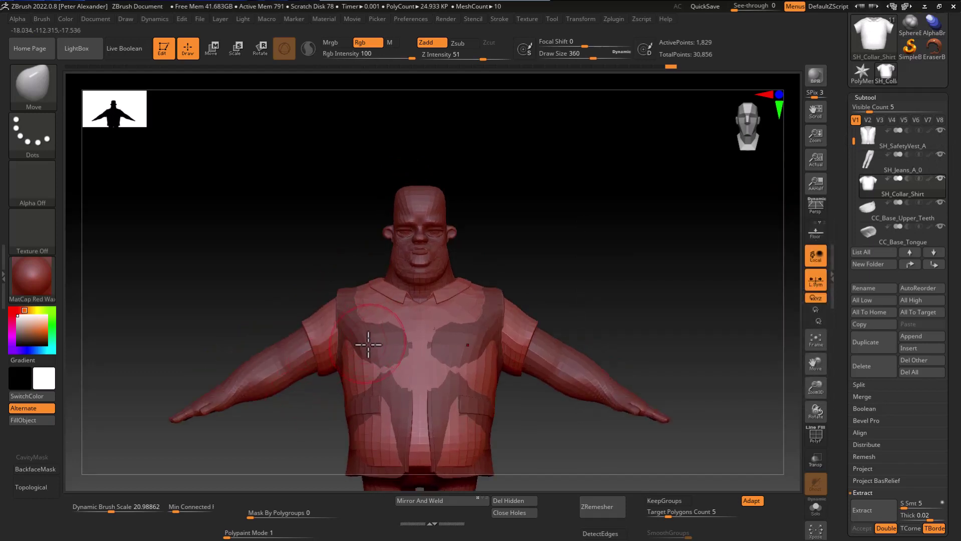
pyautogui.moveTo(236, 307)
pyautogui.mouseDown()
pyautogui.moveTo(369, 343)
pyautogui.moveTo(363, 380)
pyautogui.mouseUp()
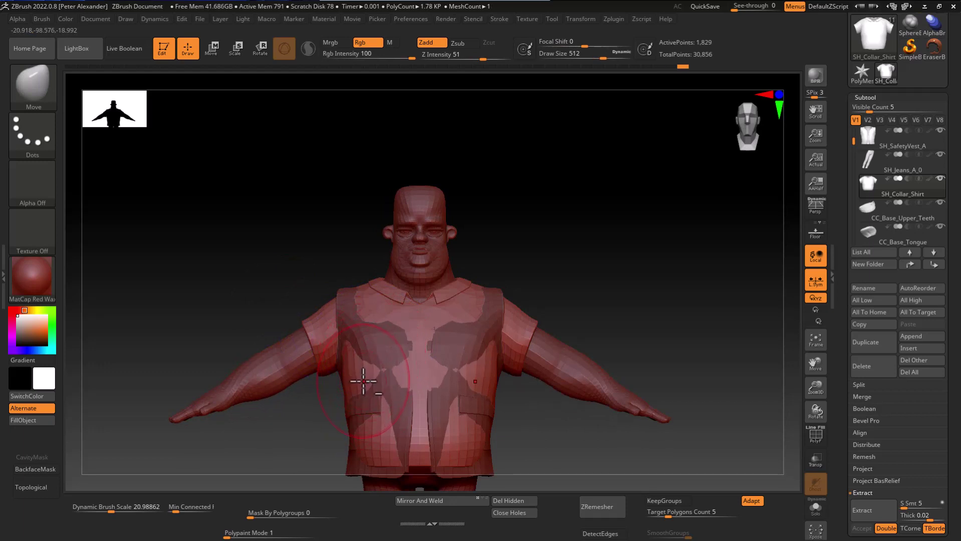
pyautogui.keyDown('alt'); pyautogui.click(388, 389); pyautogui.keyUp('alt')
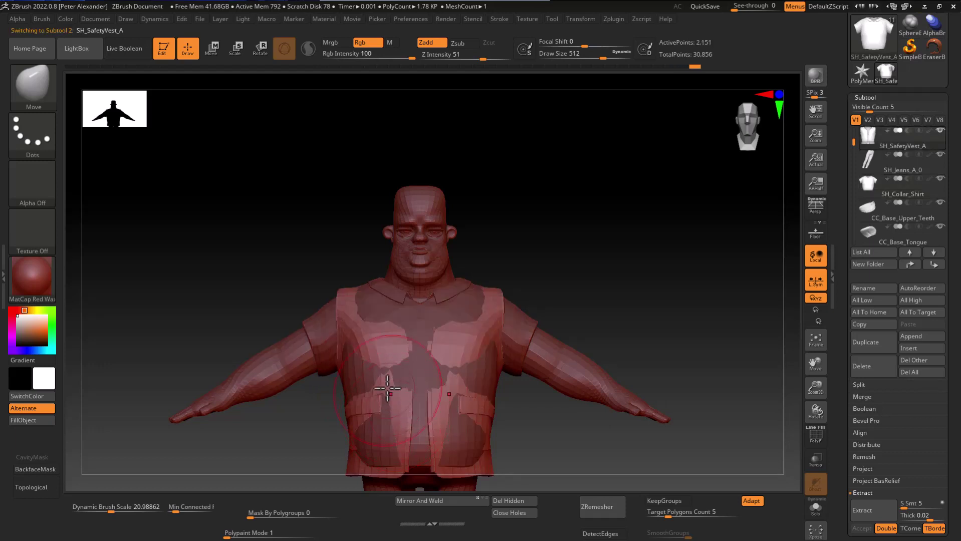
pyautogui.press(']')
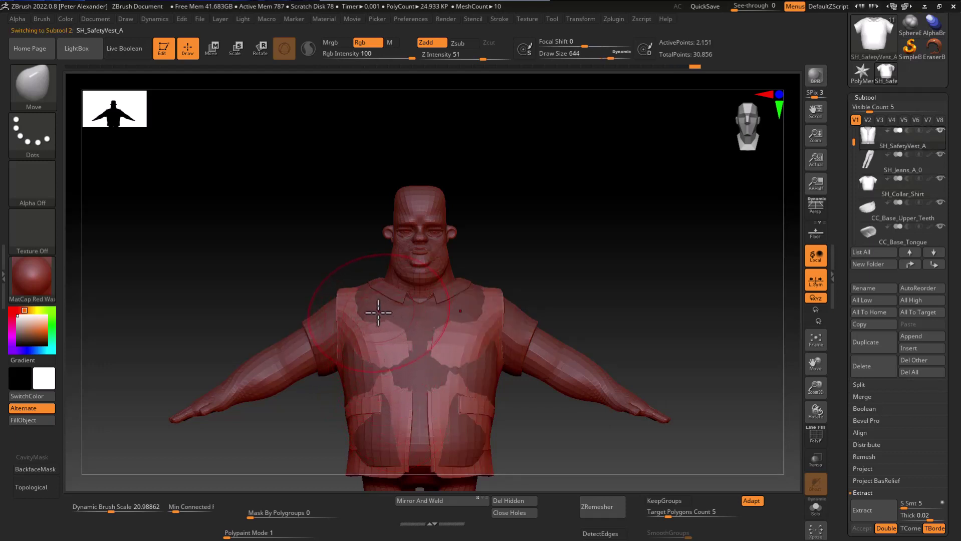
# Pull the safety vest's upper chest and back outward with the Move brush so they cover the collar shirt
pyautogui.moveTo(375, 304); pyautogui.dragTo(386, 301)
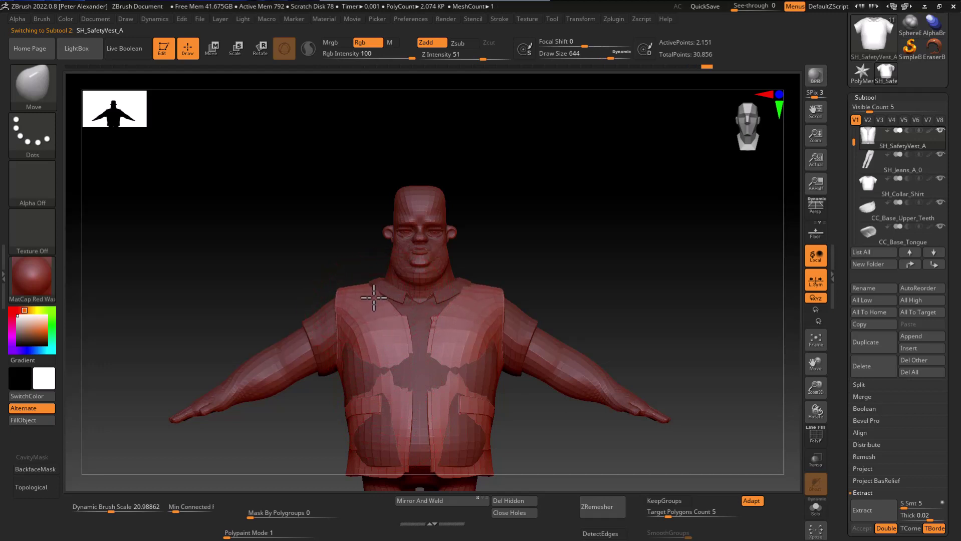
pyautogui.moveTo(373, 297); pyautogui.dragTo(344, 292, button='right')
pyautogui.moveTo(345, 294)
pyautogui.keyDown('alt'); pyautogui.mouseDown()
pyautogui.moveTo(337, 296)
pyautogui.moveTo(360, 337)
pyautogui.mouseUp(); pyautogui.keyUp('alt')
pyautogui.keyDown('alt'); pyautogui.moveTo(394, 385); pyautogui.dragTo(424, 362, button='right'); pyautogui.keyUp('alt')
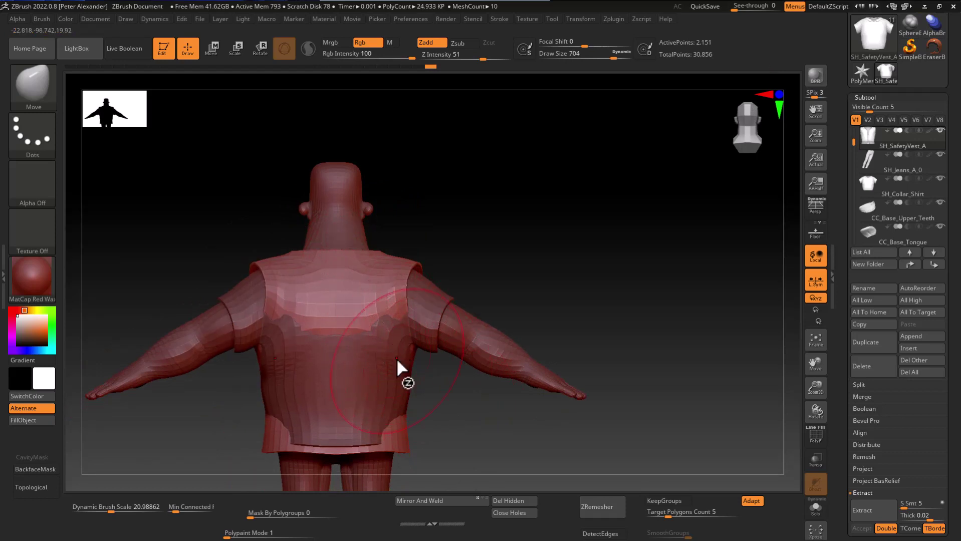
pyautogui.moveTo(397, 368)
pyautogui.keyDown('shift'); pyautogui.mouseDown()
pyautogui.moveTo(397, 354)
pyautogui.moveTo(351, 432)
pyautogui.moveTo(365, 424)
pyautogui.mouseUp(); pyautogui.keyUp('shift')
pyautogui.keyDown('shift'); pyautogui.moveTo(317, 348); pyautogui.dragTo(358, 420); pyautogui.keyUp('shift')
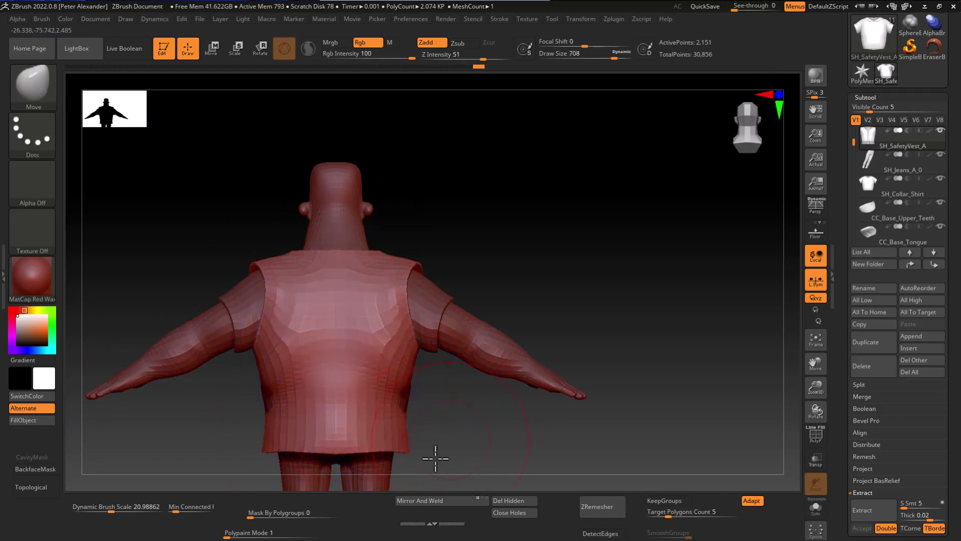
pyautogui.moveTo(435, 458); pyautogui.dragTo(411, 421)
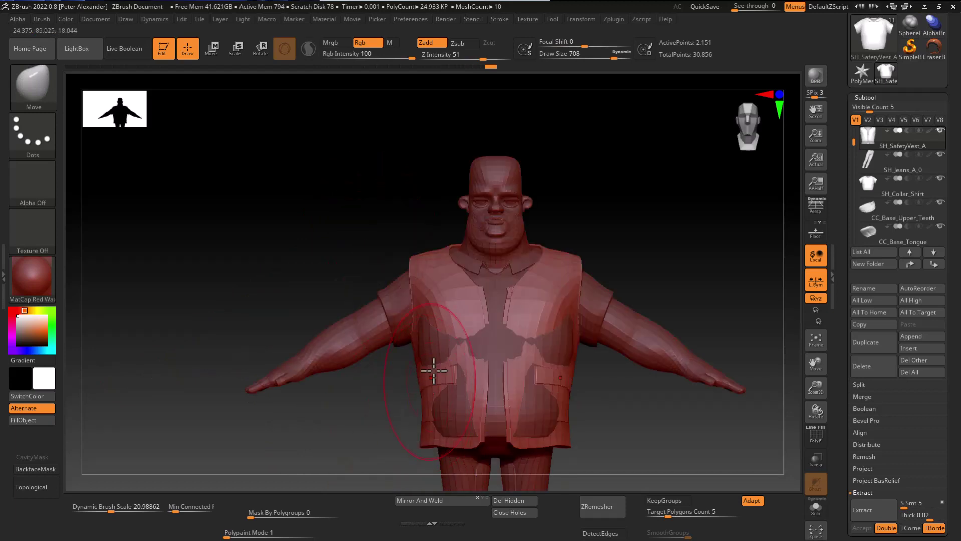
# Pull the vest's front sides and lower front panels out over the shirt's belly with the Move brush
pyautogui.moveTo(437, 353); pyautogui.dragTo(435, 350)
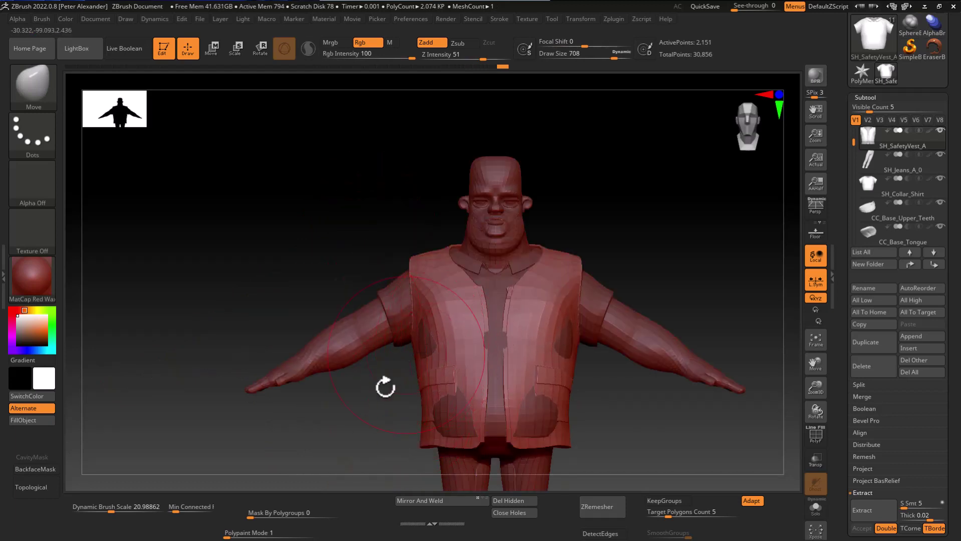
pyautogui.moveTo(385, 387); pyautogui.dragTo(414, 346)
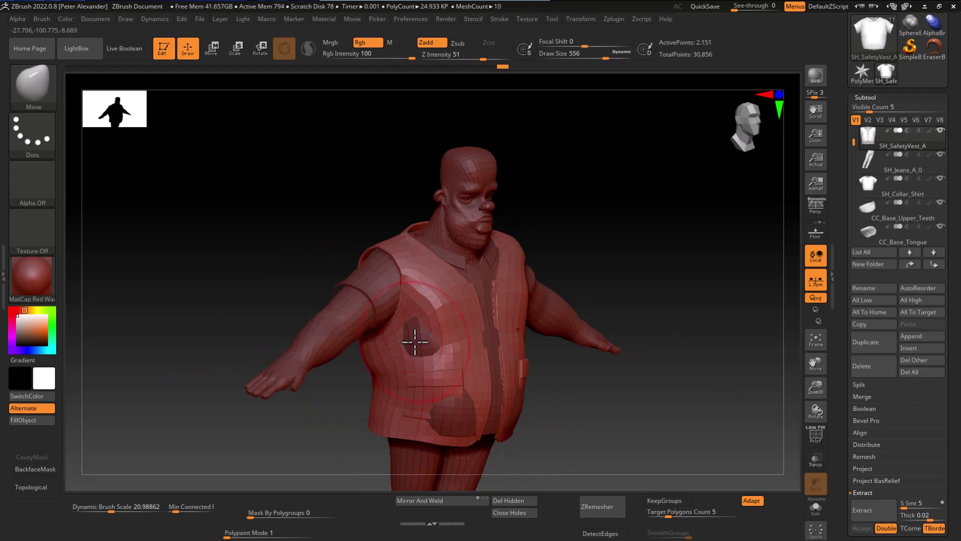
pyautogui.moveTo(413, 341); pyautogui.dragTo(418, 343)
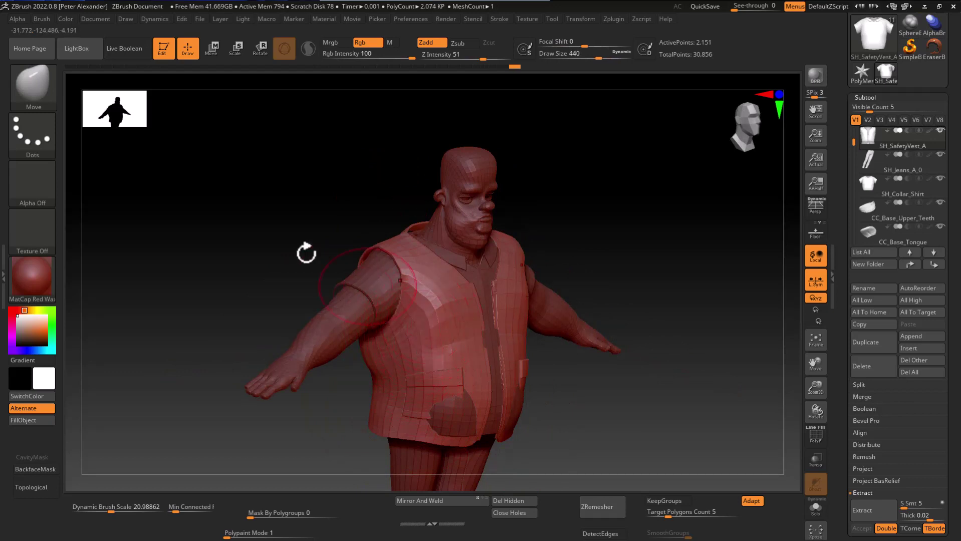
pyautogui.keyDown('shift'); pyautogui.moveTo(306, 253); pyautogui.dragTo(429, 279); pyautogui.keyUp('shift')
pyautogui.moveTo(446, 322); pyautogui.dragTo(467, 337)
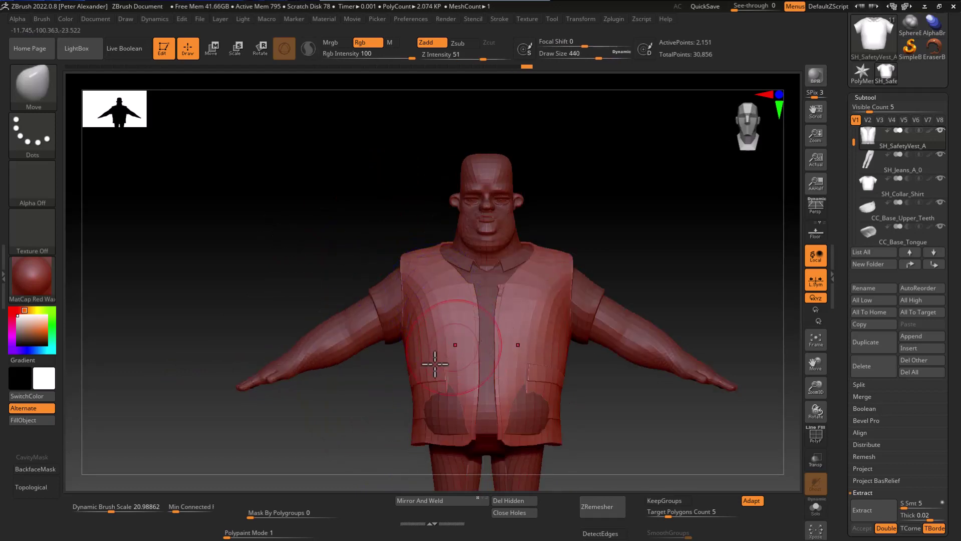
pyautogui.keyDown('alt'); pyautogui.moveTo(376, 435); pyautogui.dragTo(387, 406); pyautogui.keyUp('alt')
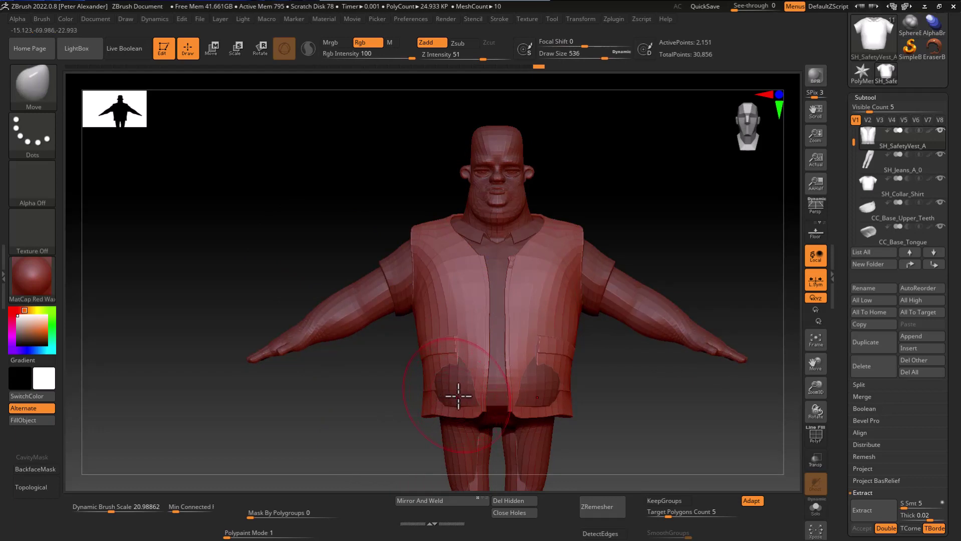
pyautogui.keyDown('alt'); pyautogui.moveTo(456, 396); pyautogui.dragTo(467, 399); pyautogui.keyUp('alt')
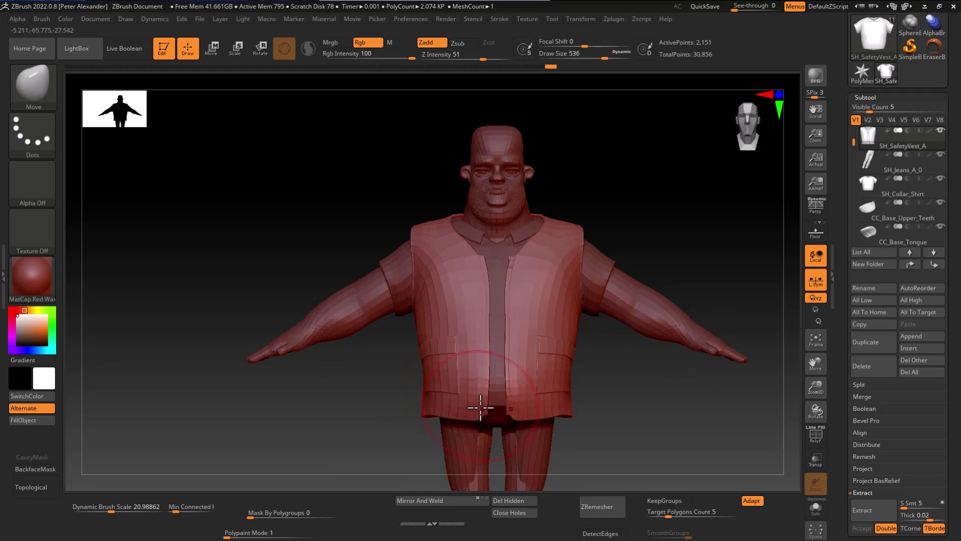
# Smooth the back of the safety vest and adjust its sides and shoulders over the shirt
pyautogui.moveTo(393, 407)
pyautogui.mouseDown()
pyautogui.moveTo(450, 403)
pyautogui.moveTo(407, 338)
pyautogui.mouseUp()
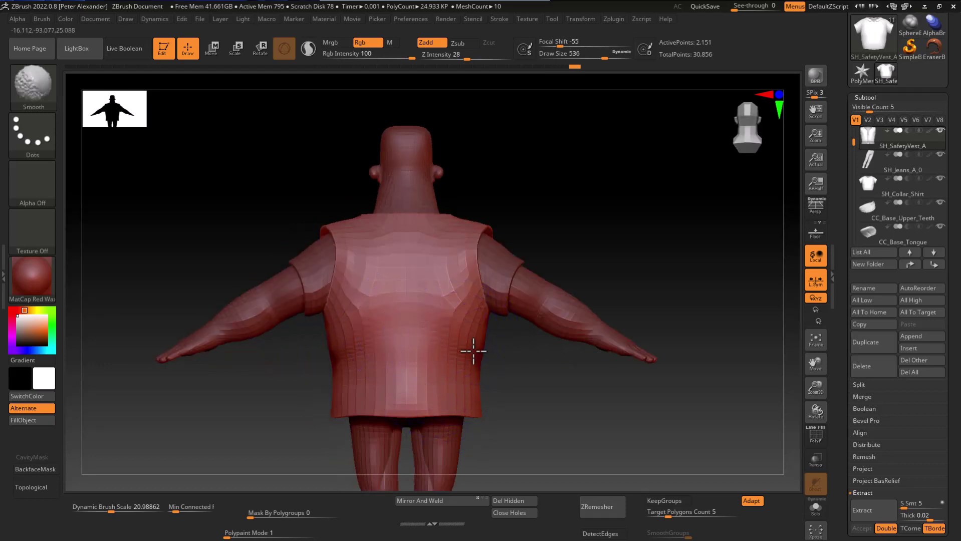
pyautogui.moveTo(488, 378)
pyautogui.mouseDown()
pyautogui.moveTo(517, 423)
pyautogui.moveTo(482, 368)
pyautogui.mouseUp()
pyautogui.moveTo(400, 403)
pyautogui.keyDown('shift'); pyautogui.mouseDown()
pyautogui.moveTo(330, 397)
pyautogui.moveTo(426, 434)
pyautogui.moveTo(418, 376)
pyautogui.moveTo(431, 328)
pyautogui.moveTo(317, 275)
pyautogui.moveTo(458, 304)
pyautogui.moveTo(403, 281)
pyautogui.moveTo(383, 245)
pyautogui.mouseUp(); pyautogui.keyUp('shift')
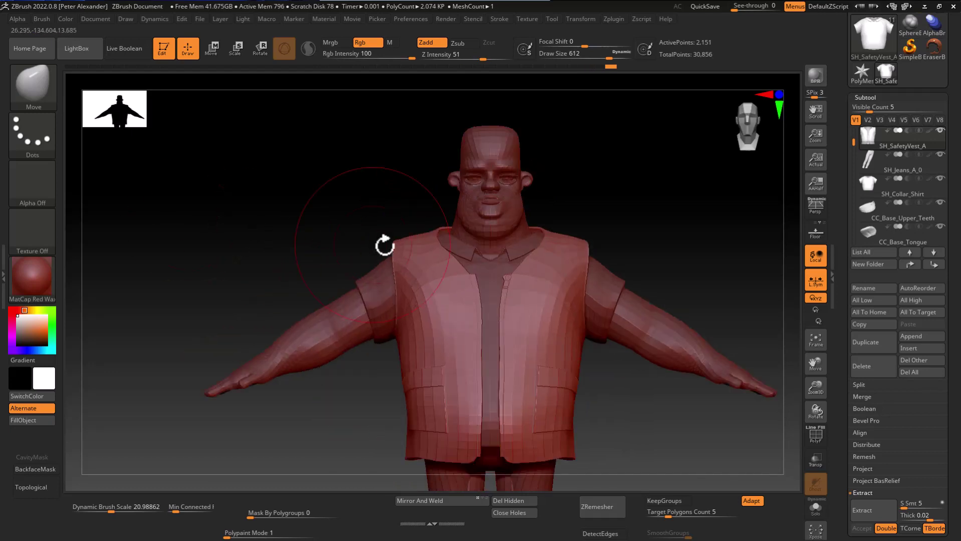
pyautogui.moveTo(220, 361)
pyautogui.mouseDown()
pyautogui.moveTo(315, 253)
pyautogui.moveTo(330, 252)
pyautogui.mouseUp()
pyautogui.keyDown('alt'); pyautogui.moveTo(359, 289); pyautogui.dragTo(346, 268); pyautogui.keyUp('alt')
# Make SH_Jeans_A_0 the active subtool, isolate it and try shifting the jeans with the Move gizmo, undoing the last move
pyautogui.click(883, 167)
pyautogui.press('f')
pyautogui.hotkey('alt', 's')
pyautogui.press('w')
pyautogui.click(463, 344)
pyautogui.moveTo(480, 257); pyautogui.dragTo(481, 265)
pyautogui.moveTo(480, 230); pyautogui.dragTo(480, 245)
pyautogui.moveTo(356, 325); pyautogui.dragTo(572, 388)
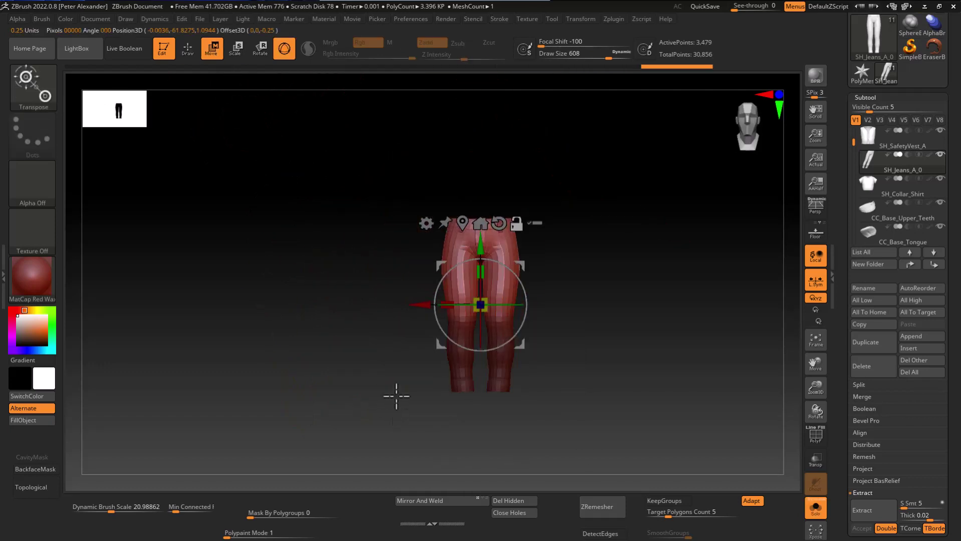
pyautogui.moveTo(480, 244); pyautogui.dragTo(481, 253)
pyautogui.hotkey('ctrl', 'z')
# Clear the mask on the jeans and compare them in isolation with the full outfit
pyautogui.keyDown('ctrl'); pyautogui.moveTo(339, 224); pyautogui.dragTo(532, 388); pyautogui.keyUp('ctrl')
pyautogui.hotkey('alt', 's')
pyautogui.keyDown('shift'); pyautogui.moveTo(358, 351); pyautogui.dragTo(397, 379); pyautogui.keyUp('shift')
pyautogui.hotkey('alt', 's')
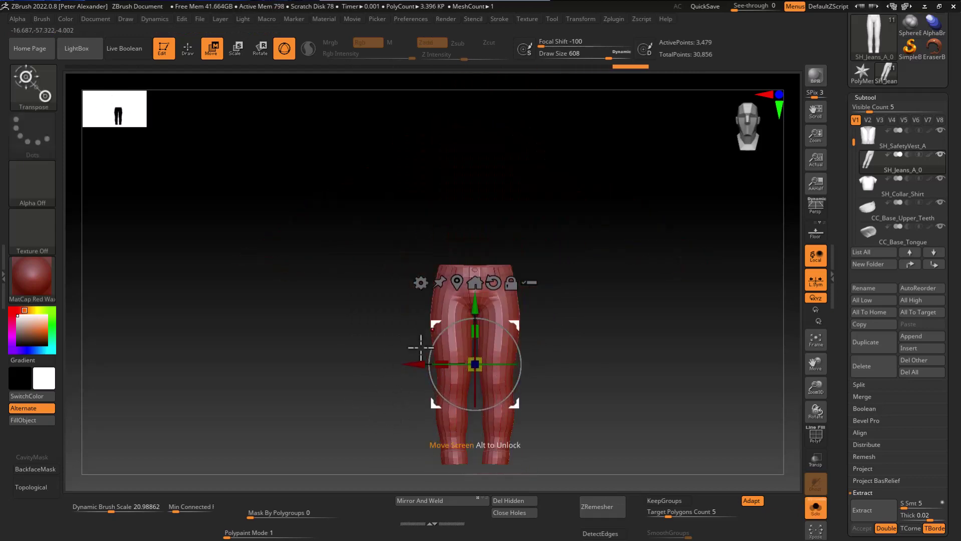
pyautogui.hotkey('alt', 's')
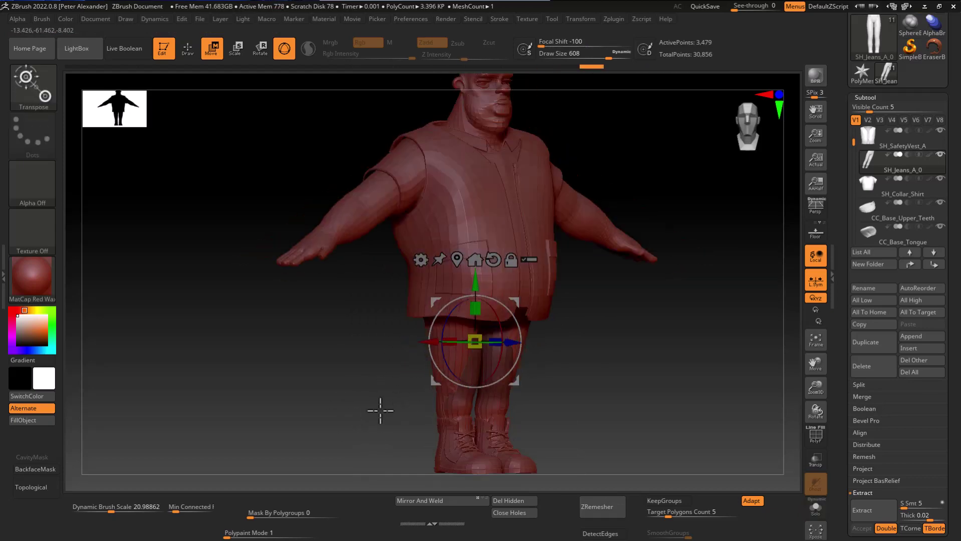
pyautogui.press('q')
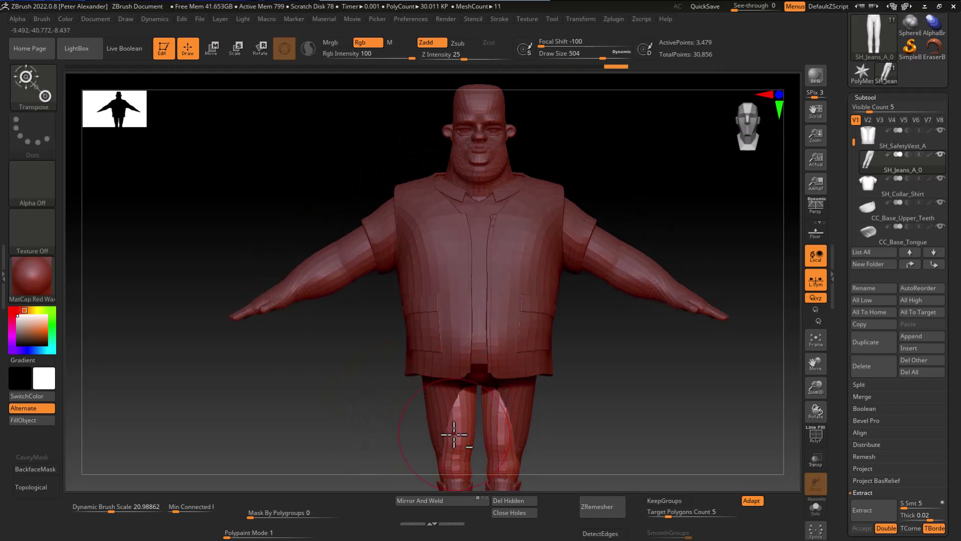
# Isolate the jeans and mask their upper half down to mid-thigh
pyautogui.hotkey('alt', 's')
pyautogui.moveTo(369, 252)
pyautogui.keyDown('ctrl'); pyautogui.mouseDown()
pyautogui.moveTo(392, 388)
pyautogui.moveTo(576, 408)
pyautogui.mouseUp(); pyautogui.keyUp('ctrl')
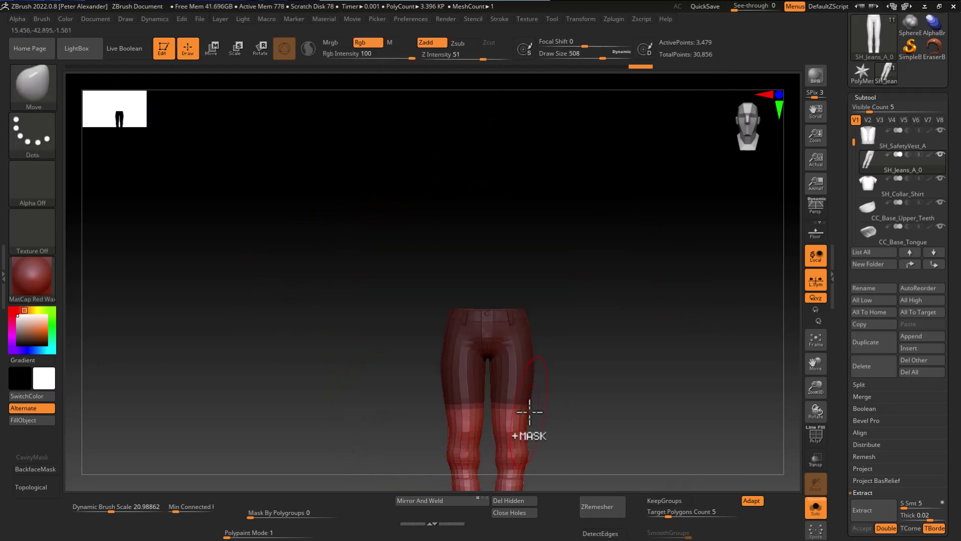
pyautogui.press('w')
# Show the full outfit in transparent view and widen the jeans with the gizmo to match the character's legs
pyautogui.hotkey('alt', 's')
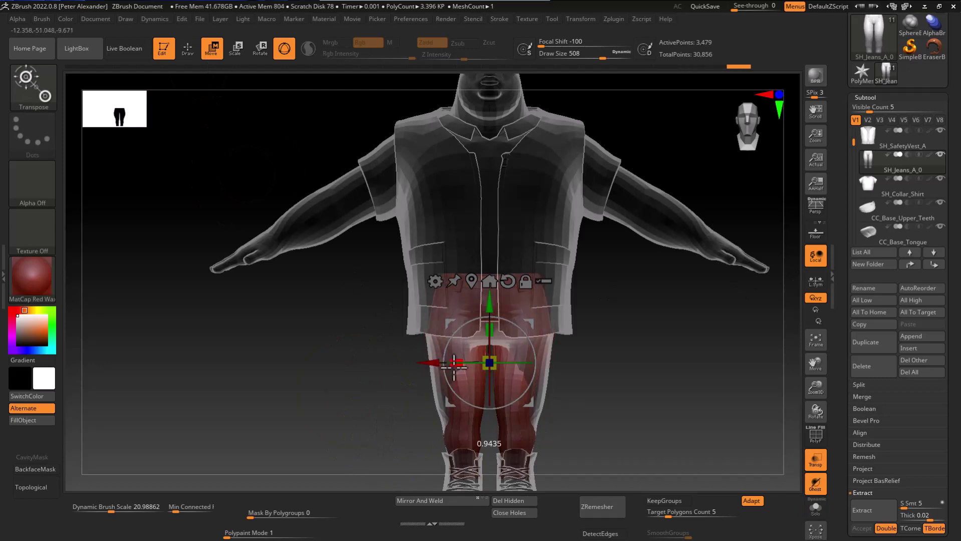
pyautogui.keyDown('shift'); pyautogui.moveTo(450, 360); pyautogui.dragTo(397, 343, button='right'); pyautogui.keyUp('shift')
pyautogui.keyDown('shift'); pyautogui.moveTo(373, 389); pyautogui.dragTo(298, 341, button='right'); pyautogui.keyUp('shift')
pyautogui.keyDown('ctrl'); pyautogui.moveTo(214, 445); pyautogui.dragTo(623, 277); pyautogui.keyUp('ctrl')
pyautogui.keyDown('alt'); pyautogui.moveTo(614, 326); pyautogui.dragTo(623, 276, button='right'); pyautogui.keyUp('alt')
pyautogui.keyDown('ctrl'); pyautogui.moveTo(293, 474); pyautogui.dragTo(391, 478); pyautogui.keyUp('ctrl')
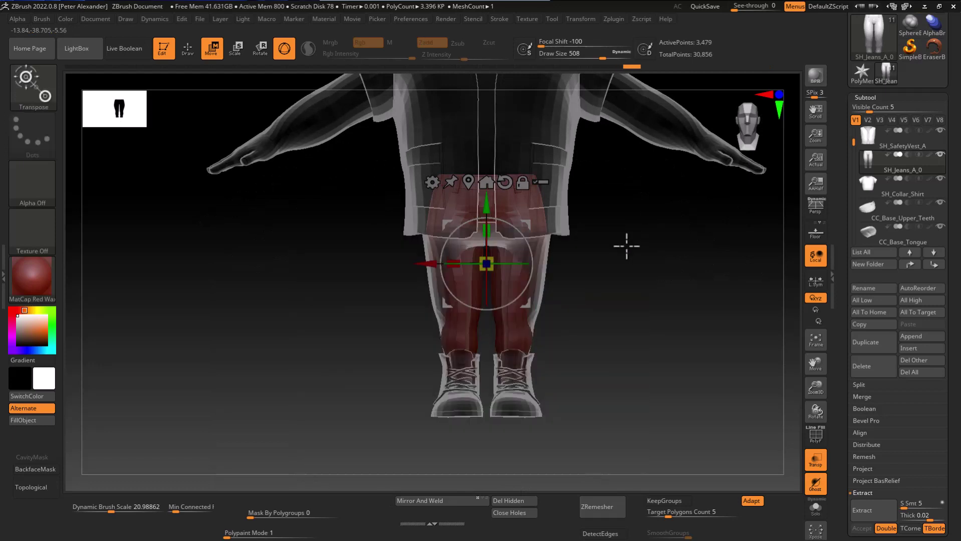
# Hide all other subtools and turn on the visibility of CC_Base_Body alongside the jeans
pyautogui.keyDown('alt'); pyautogui.moveTo(372, 364); pyautogui.dragTo(376, 520, button='right'); pyautogui.keyUp('alt')
pyautogui.click(940, 154)
pyautogui.moveTo(854, 143); pyautogui.dragTo(853, 204)
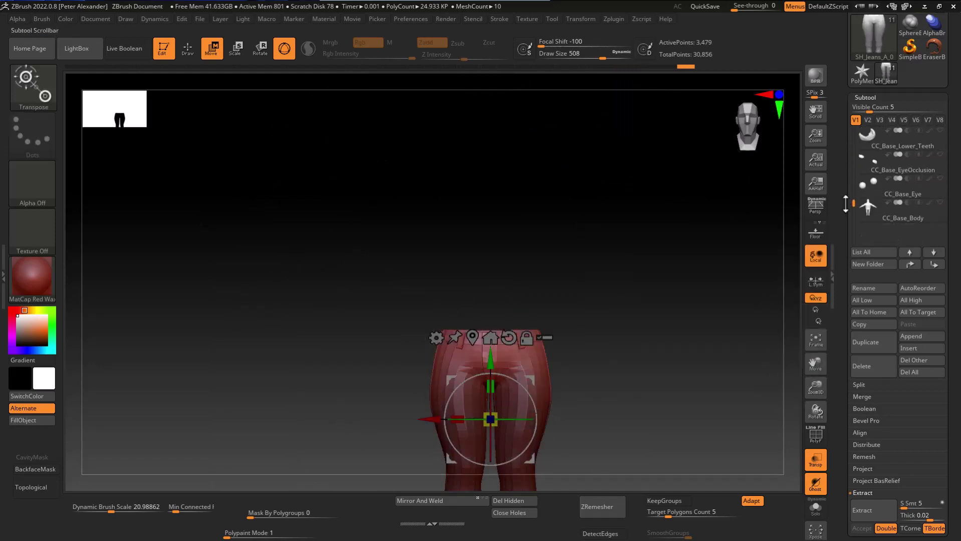
pyautogui.click(939, 202)
# Clear the mask on the jeans and return to the Move brush
pyautogui.keyDown('alt'); pyautogui.moveTo(480, 436); pyautogui.dragTo(500, 392, button='right'); pyautogui.keyUp('alt')
pyautogui.keyDown('ctrl'); pyautogui.moveTo(399, 390); pyautogui.dragTo(416, 401); pyautogui.keyUp('ctrl')
pyautogui.press('q')
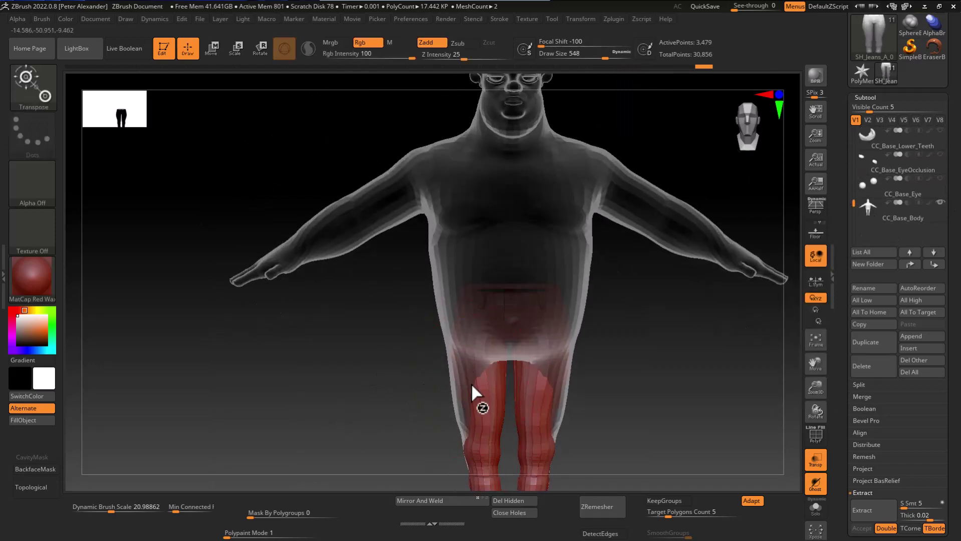
pyautogui.press('w')
pyautogui.press('q')
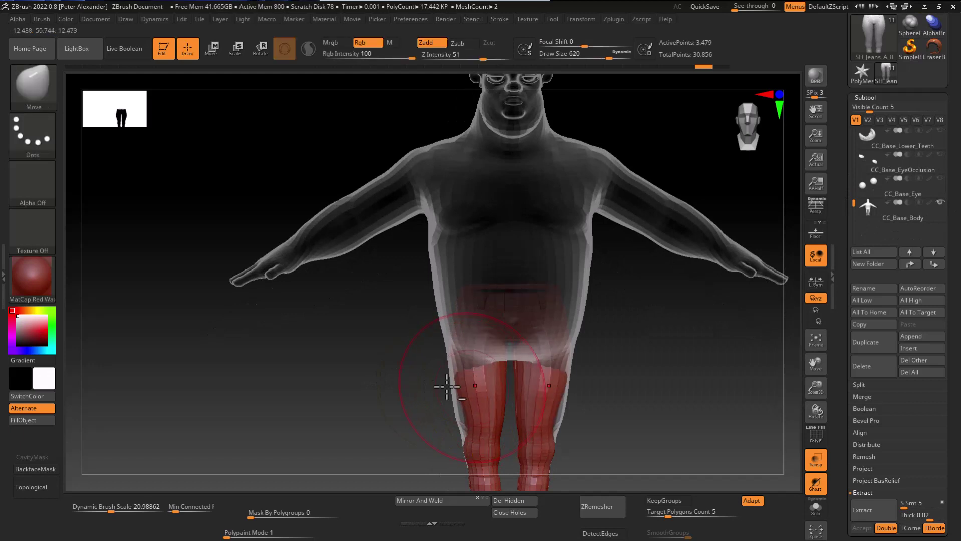
# Pull the outer thighs and lower legs of the jeans outward over the body with the Move brush, from front and back
pyautogui.keyDown('shift'); pyautogui.moveTo(446, 389); pyautogui.dragTo(466, 390, button='right'); pyautogui.keyUp('shift')
pyautogui.moveTo(420, 393); pyautogui.dragTo(412, 394)
pyautogui.moveTo(428, 441)
pyautogui.keyDown('shift'); pyautogui.mouseDown(button='right')
pyautogui.moveTo(277, 361)
pyautogui.moveTo(328, 306)
pyautogui.mouseUp(button='right'); pyautogui.keyUp('shift')
pyautogui.keyDown('ctrl'); pyautogui.moveTo(328, 306); pyautogui.dragTo(326, 280, button='right'); pyautogui.keyUp('ctrl')
pyautogui.moveTo(387, 410); pyautogui.dragTo(391, 411)
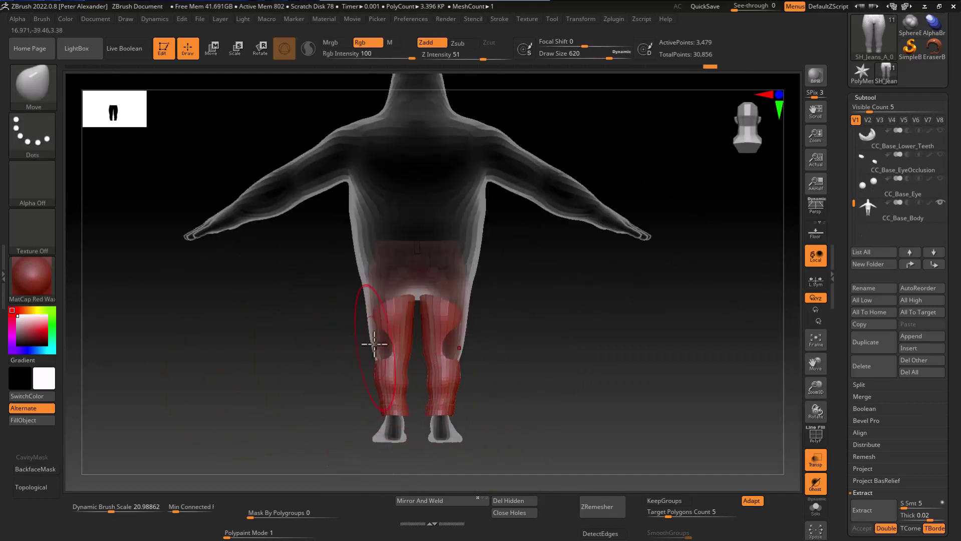
pyautogui.moveTo(373, 343); pyautogui.dragTo(380, 341)
# Isolate the jeans to examine the waistband and hips from the front and side, and show the body again
pyautogui.moveTo(370, 351)
pyautogui.keyDown('shift'); pyautogui.mouseDown(button='right')
pyautogui.moveTo(309, 371)
pyautogui.moveTo(353, 381)
pyautogui.mouseUp(button='right'); pyautogui.keyUp('shift')
pyautogui.moveTo(244, 332)
pyautogui.keyDown('ctrl'); pyautogui.mouseDown(button='right')
pyautogui.moveTo(330, 305)
pyautogui.moveTo(306, 313)
pyautogui.moveTo(300, 287)
pyautogui.moveTo(394, 315)
pyautogui.mouseUp(button='right'); pyautogui.keyUp('ctrl')
pyautogui.hotkey('alt', 's')
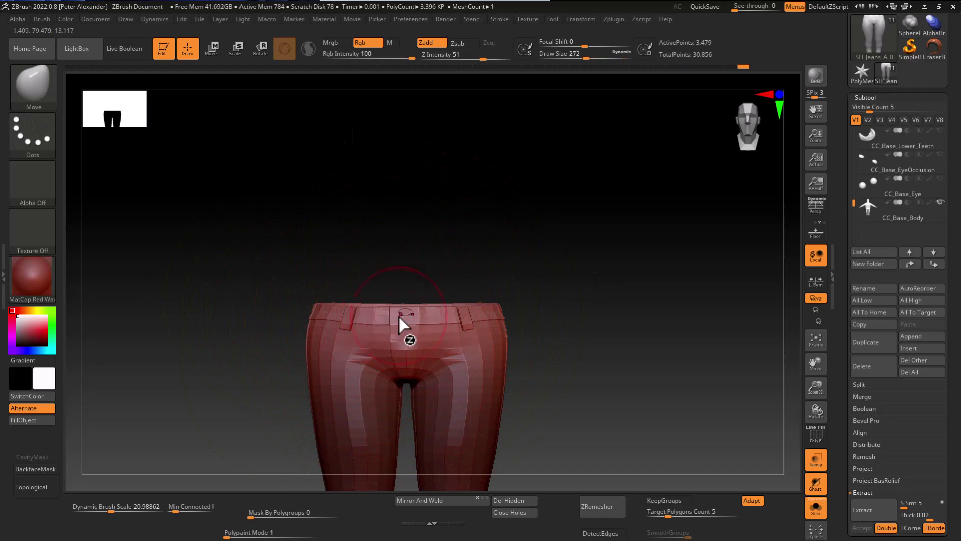
pyautogui.keyDown('ctrl'); pyautogui.moveTo(401, 312); pyautogui.dragTo(276, 394, button='right'); pyautogui.keyUp('ctrl')
pyautogui.hotkey('alt', 's')
pyautogui.hotkey('alt', 's')
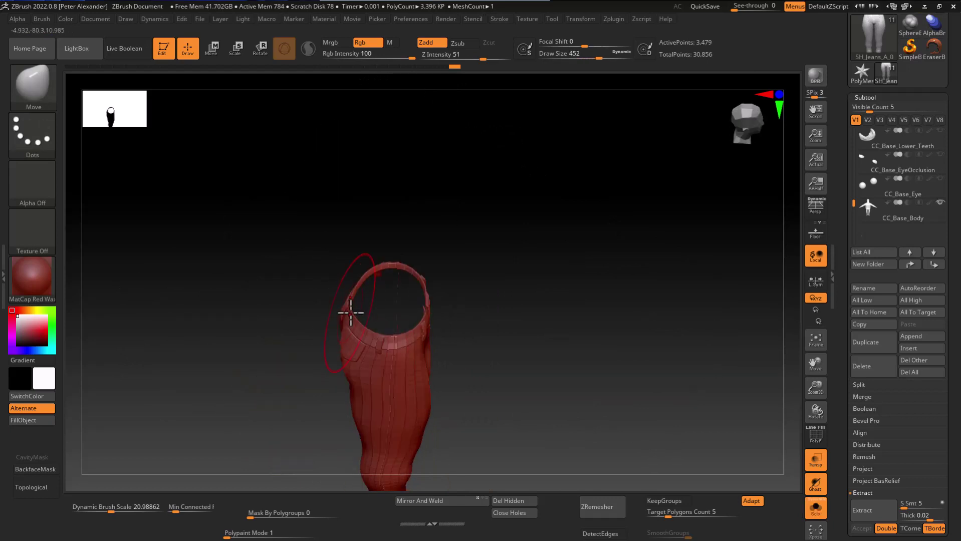
pyautogui.moveTo(352, 335); pyautogui.dragTo(278, 347, button='right')
pyautogui.hotkey('alt', 's')
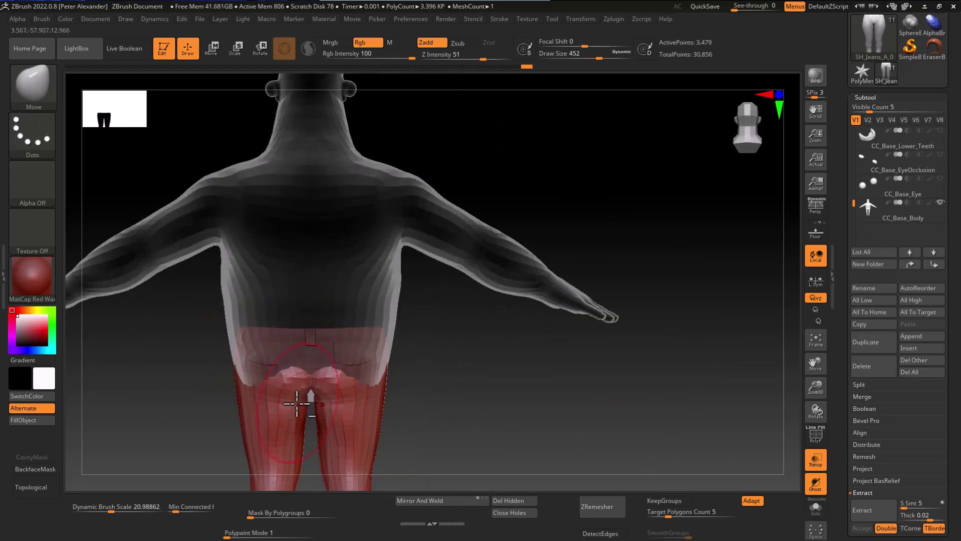
# Expand the waist, hips and seat of the jeans with the Move brush so they enclose the body all around
pyautogui.moveTo(278, 388)
pyautogui.keyDown('ctrl'); pyautogui.mouseDown(button='right')
pyautogui.moveTo(306, 404)
pyautogui.moveTo(299, 358)
pyautogui.moveTo(315, 317)
pyautogui.moveTo(369, 333)
pyautogui.moveTo(393, 383)
pyautogui.mouseUp(button='right'); pyautogui.keyUp('ctrl')
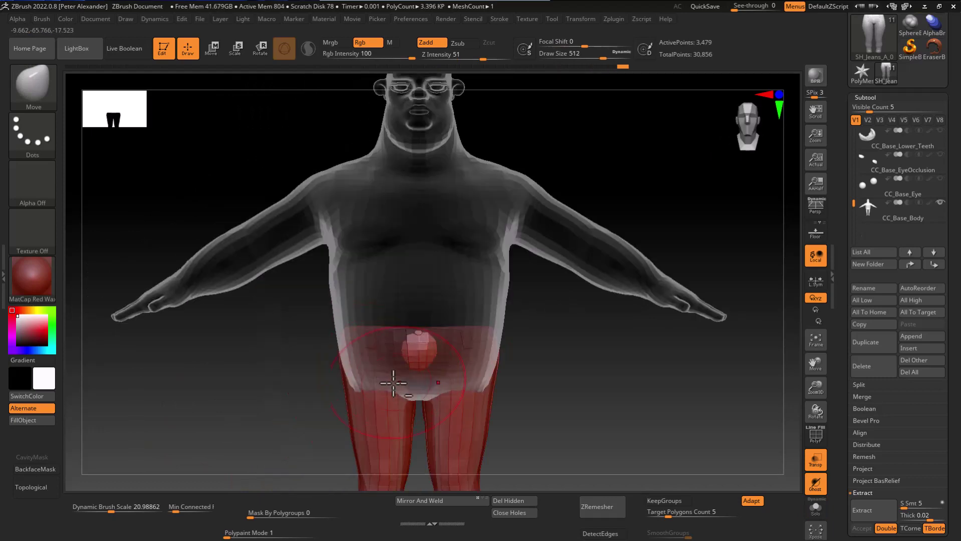
pyautogui.moveTo(358, 331); pyautogui.dragTo(432, 356, button='right')
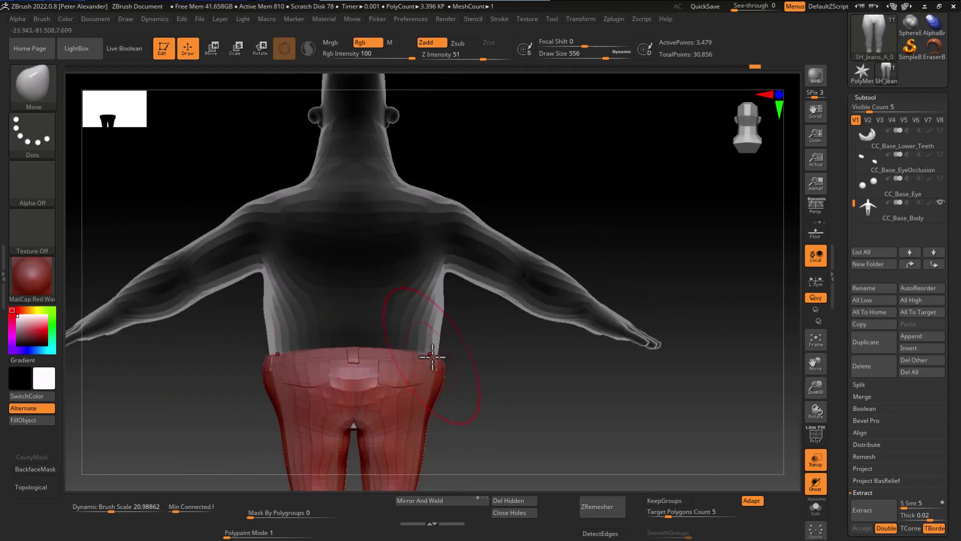
pyautogui.moveTo(343, 425)
pyautogui.keyDown('shift'); pyautogui.mouseDown(button='right')
pyautogui.moveTo(242, 423)
pyautogui.moveTo(290, 356)
pyautogui.mouseUp(button='right'); pyautogui.keyUp('shift')
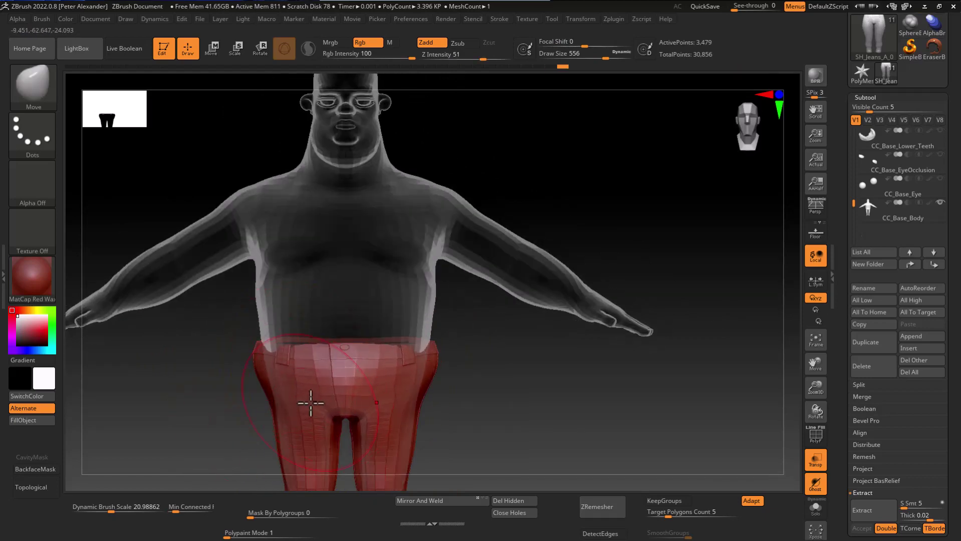
pyautogui.moveTo(310, 403); pyautogui.dragTo(281, 403, button='right')
pyautogui.hotkey('alt', 'shift', 's')
pyautogui.hotkey('alt', 'shift', 's')
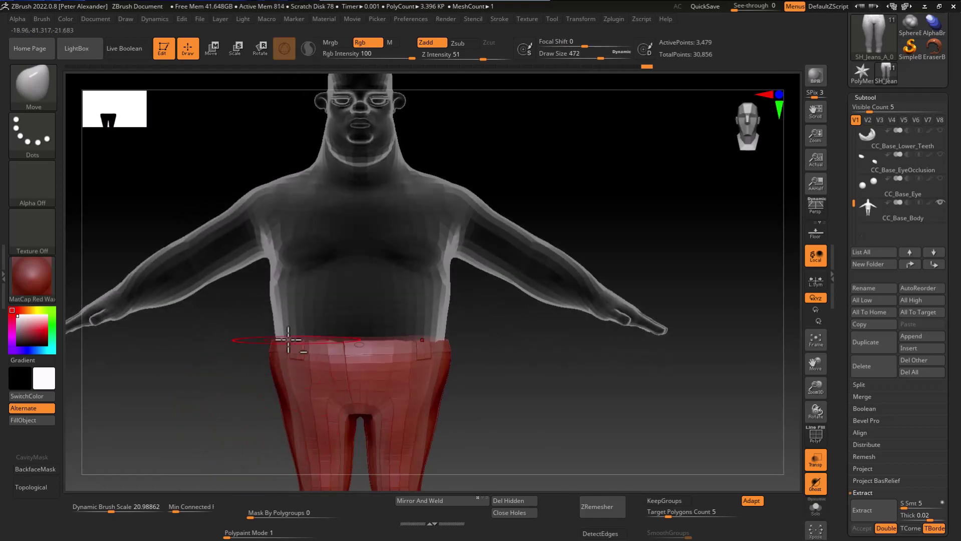
pyautogui.hotkey('alt', 'shift', 's')
pyautogui.moveTo(288, 340); pyautogui.dragTo(216, 361, button='right')
pyautogui.hotkey('alt', 'shift', 's')
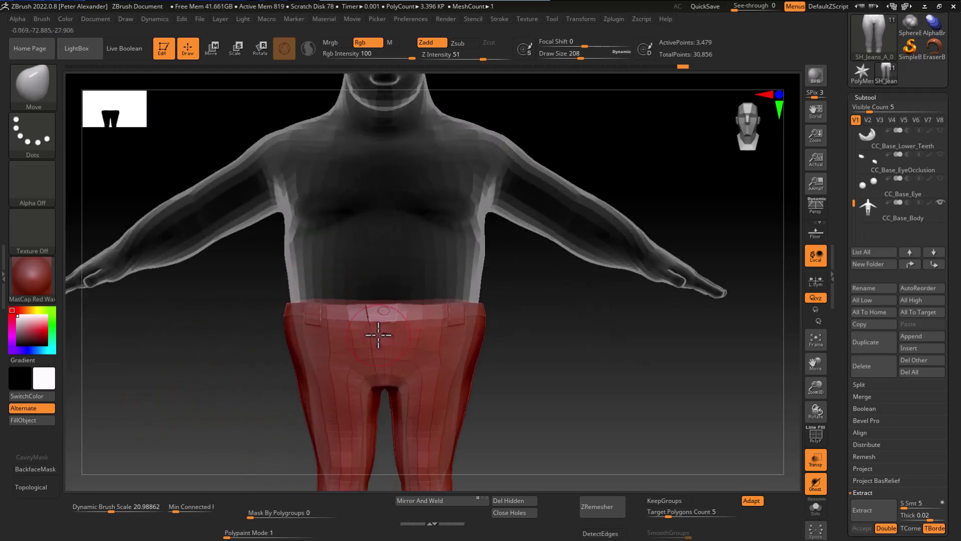
# Refine the front and side of the jeans' waistband with a smaller Move brush to follow the belly
pyautogui.moveTo(378, 335)
pyautogui.mouseDown()
pyautogui.moveTo(391, 344)
pyautogui.moveTo(356, 313)
pyautogui.mouseUp()
pyautogui.moveTo(300, 338); pyautogui.dragTo(270, 356, button='right')
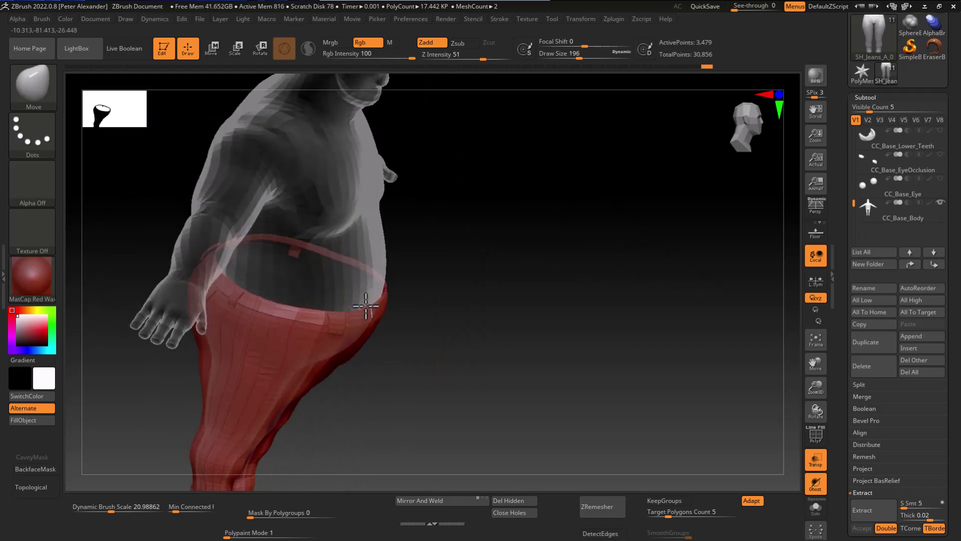
pyautogui.moveTo(368, 306); pyautogui.dragTo(377, 302)
pyautogui.moveTo(377, 302)
pyautogui.mouseDown(button='right')
pyautogui.moveTo(271, 426)
pyautogui.moveTo(334, 364)
pyautogui.moveTo(418, 446)
pyautogui.moveTo(459, 444)
pyautogui.mouseUp(button='right')
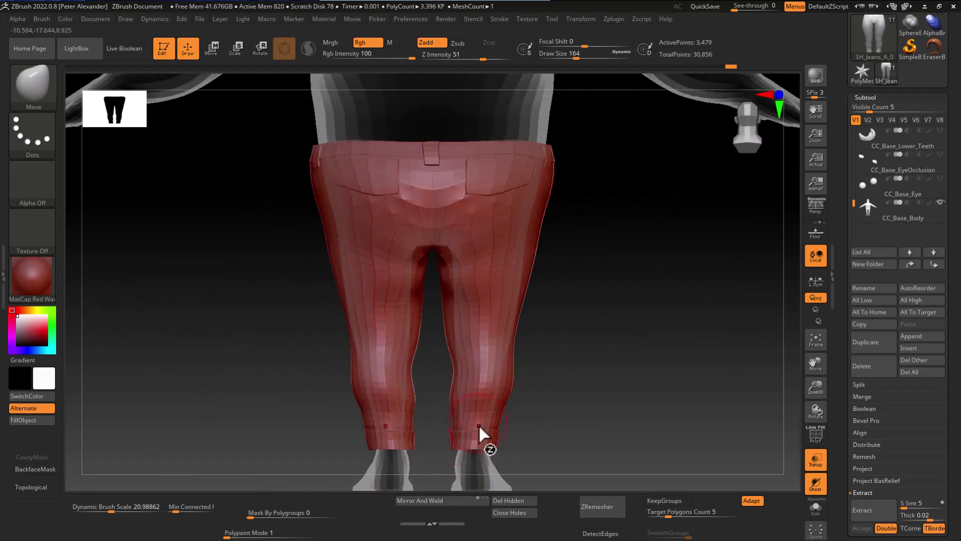
pyautogui.moveTo(428, 326)
pyautogui.mouseDown(button='right')
pyautogui.moveTo(322, 396)
pyautogui.moveTo(375, 317)
pyautogui.moveTo(407, 317)
pyautogui.moveTo(422, 361)
pyautogui.mouseUp(button='right')
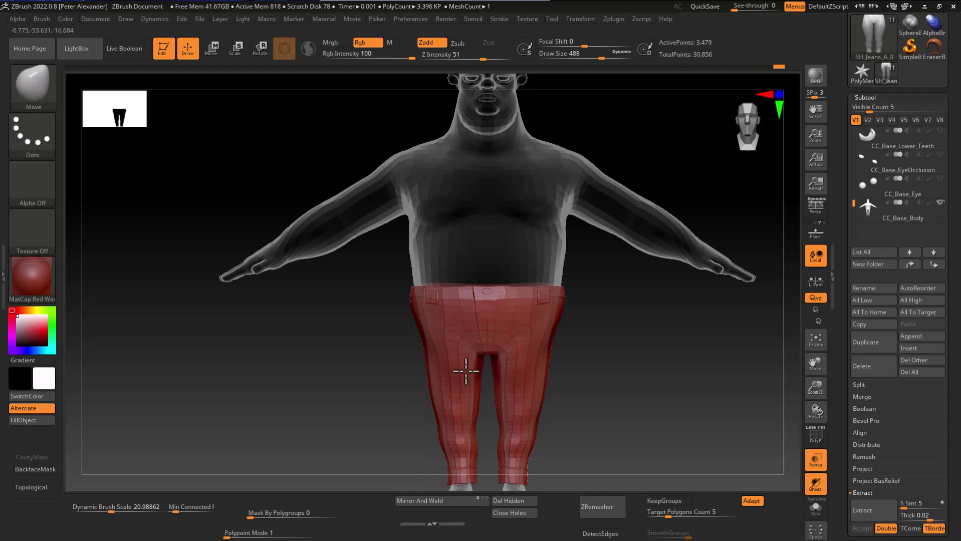
# Check the shape of the waist opening with the jeans isolated and compare it with the full body
pyautogui.moveTo(397, 317)
pyautogui.mouseDown(button='right')
pyautogui.moveTo(405, 307)
pyautogui.moveTo(382, 307)
pyautogui.mouseUp(button='right')
pyautogui.press('[')
pyautogui.hotkey('alt', 's')
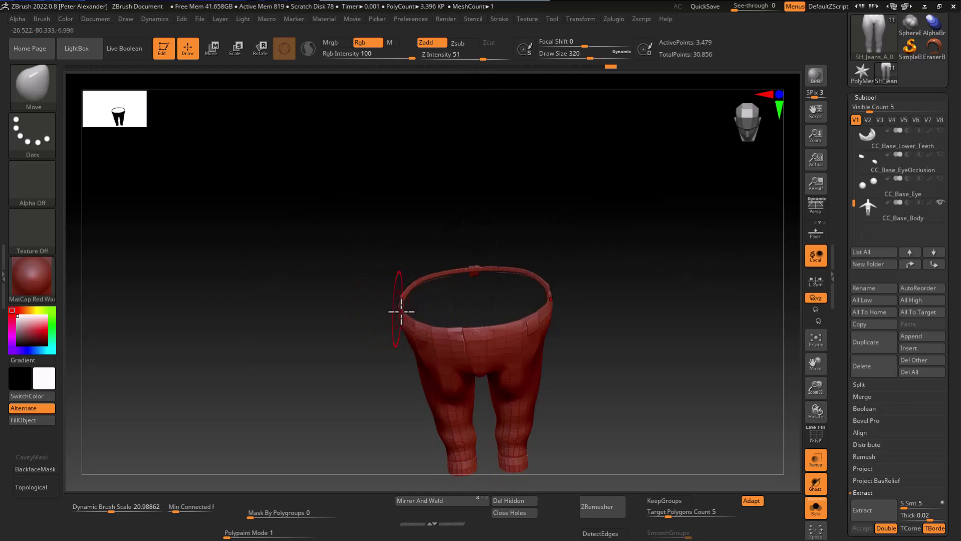
pyautogui.hotkey('alt', 's')
pyautogui.moveTo(357, 266)
pyautogui.mouseDown(button='right')
pyautogui.moveTo(364, 321)
pyautogui.moveTo(388, 318)
pyautogui.moveTo(313, 369)
pyautogui.moveTo(343, 369)
pyautogui.mouseUp(button='right')
pyautogui.moveTo(409, 373)
pyautogui.keyDown('shift'); pyautogui.mouseDown(button='right')
pyautogui.moveTo(246, 365)
pyautogui.moveTo(289, 385)
pyautogui.mouseUp(button='right'); pyautogui.keyUp('shift')
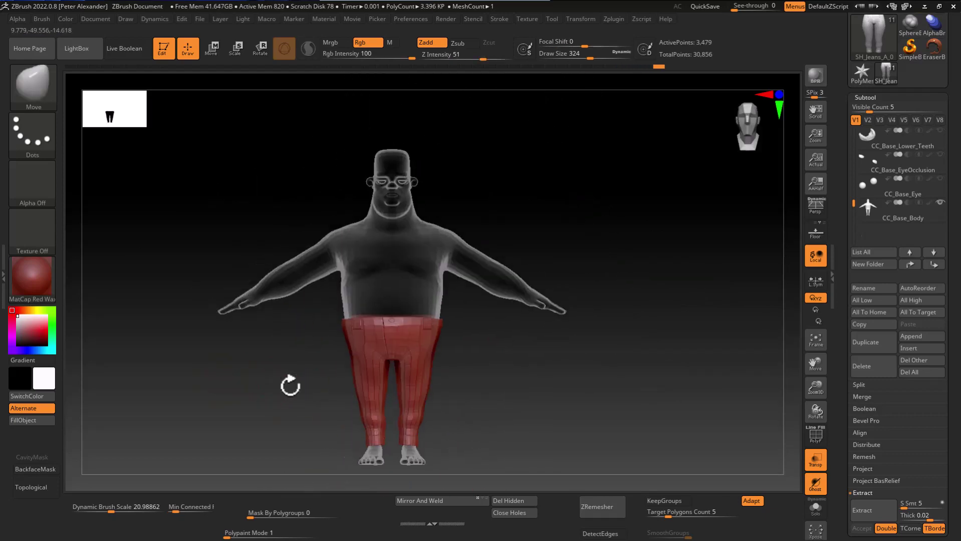
# Smooth the jeans' thighs and slim the leg outlines and inseam evenly with the Move brush
pyautogui.moveTo(370, 308); pyautogui.dragTo(369, 311)
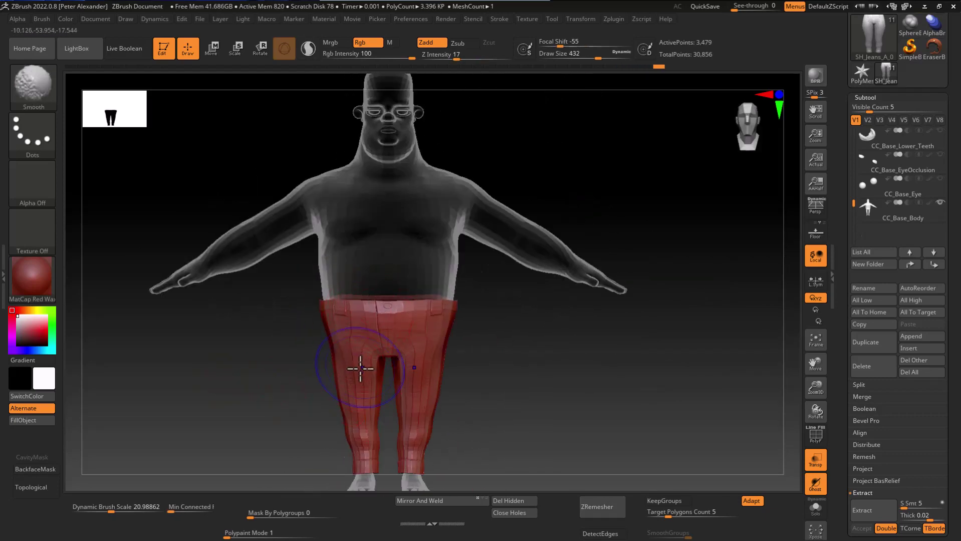
pyautogui.keyDown('shift'); pyautogui.moveTo(310, 399); pyautogui.dragTo(350, 399, button='right'); pyautogui.keyUp('shift')
pyautogui.keyDown('shift'); pyautogui.moveTo(227, 425); pyautogui.dragTo(338, 393, button='right'); pyautogui.keyUp('shift')
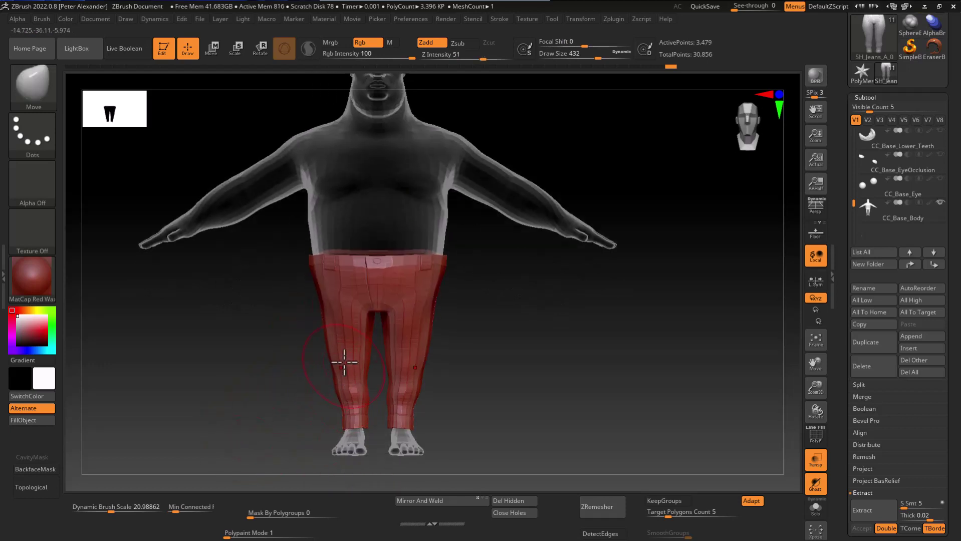
pyautogui.moveTo(339, 358)
pyautogui.keyDown('shift'); pyautogui.mouseDown(button='right')
pyautogui.moveTo(349, 377)
pyautogui.moveTo(276, 369)
pyautogui.moveTo(313, 318)
pyautogui.moveTo(328, 365)
pyautogui.moveTo(262, 377)
pyautogui.moveTo(292, 365)
pyautogui.mouseUp(button='right'); pyautogui.keyUp('shift')
pyautogui.press('[')
pyautogui.press('[')
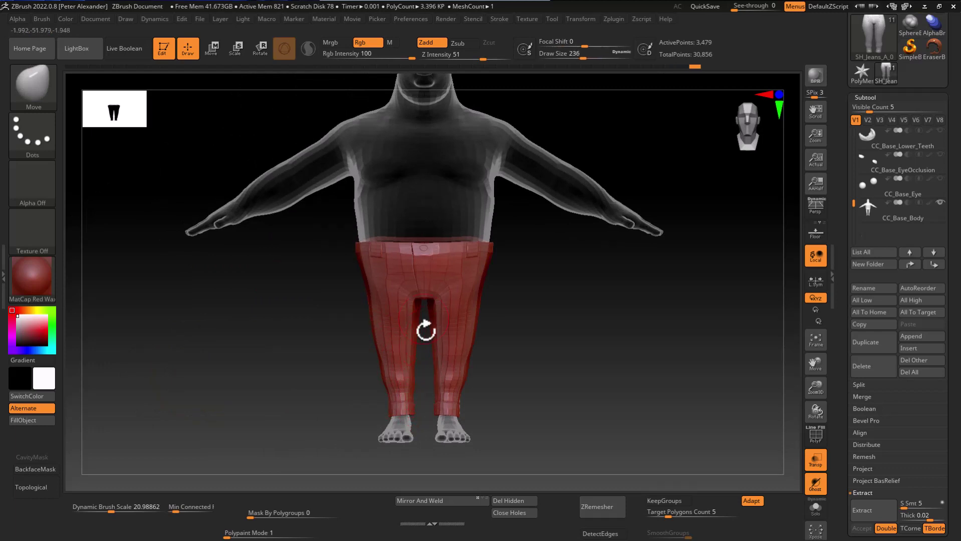
pyautogui.press(']')
pyautogui.press('f')
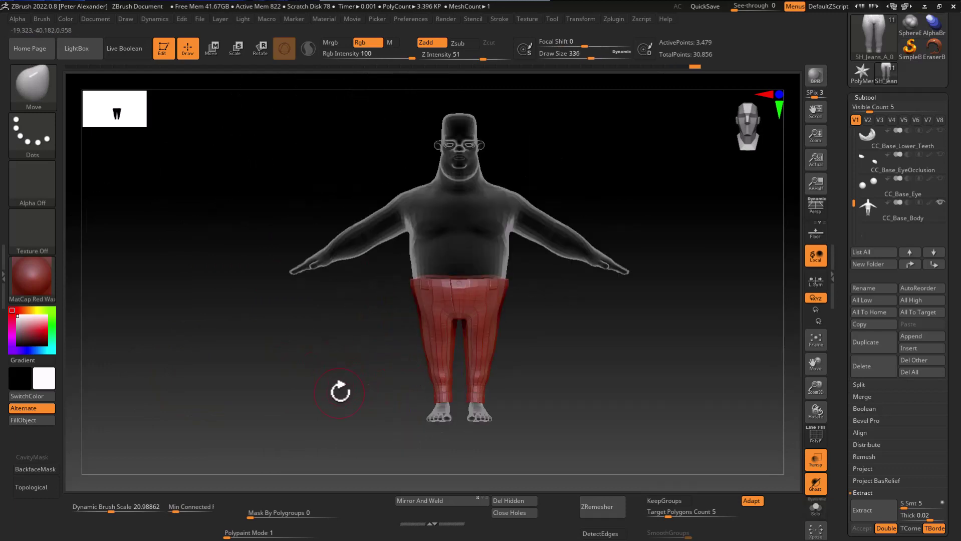
# Show all subtools, turn off the transparent view and inspect the jeans with the complete outfit
pyautogui.press('shift')
pyautogui.keyDown('shift'); pyautogui.click(940, 180); pyautogui.keyUp('shift')
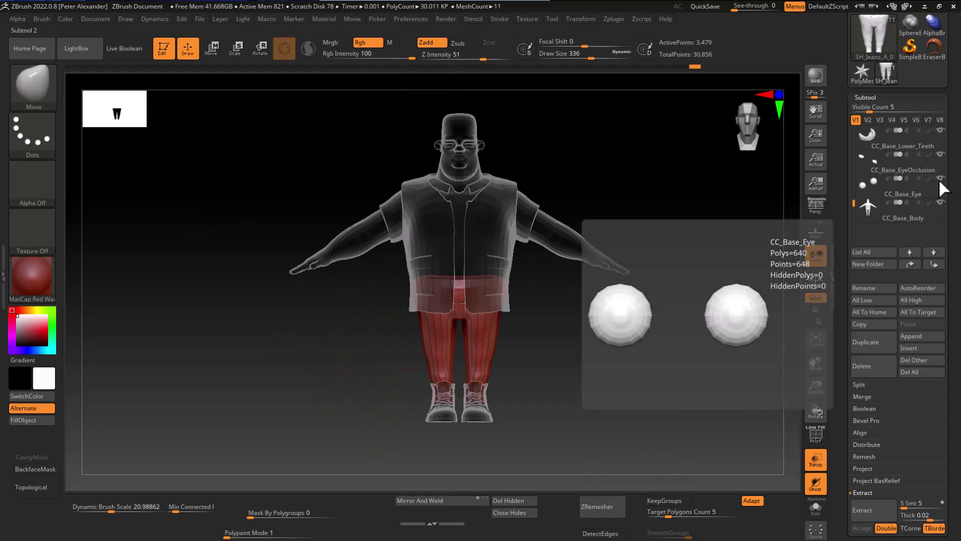
pyautogui.press('f')
pyautogui.hotkey('shift', 't')
pyautogui.moveTo(308, 411)
pyautogui.keyDown('alt'); pyautogui.mouseDown()
pyautogui.moveTo(268, 403)
pyautogui.moveTo(318, 418)
pyautogui.moveTo(359, 395)
pyautogui.mouseUp(); pyautogui.keyUp('alt')
pyautogui.press(']')
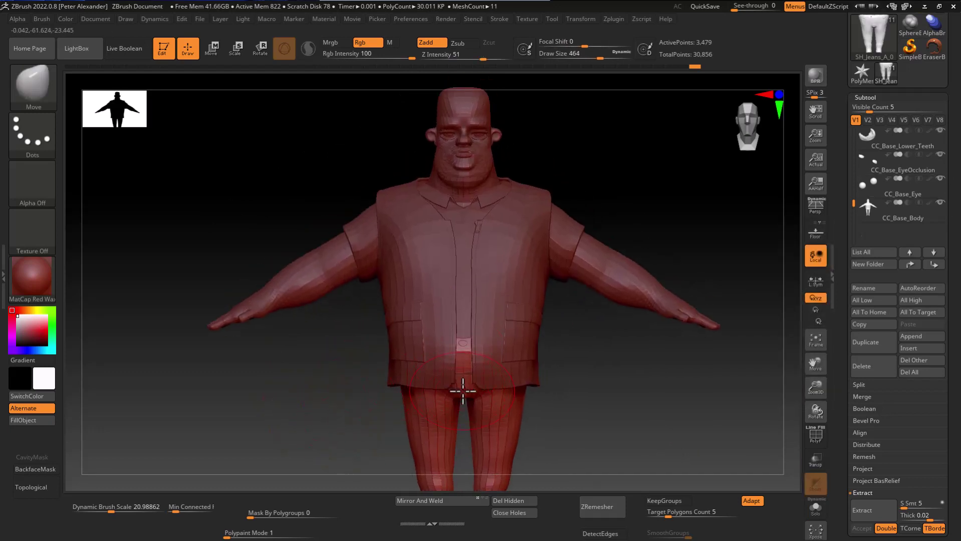
pyautogui.moveTo(466, 392); pyautogui.dragTo(406, 399, button='right')
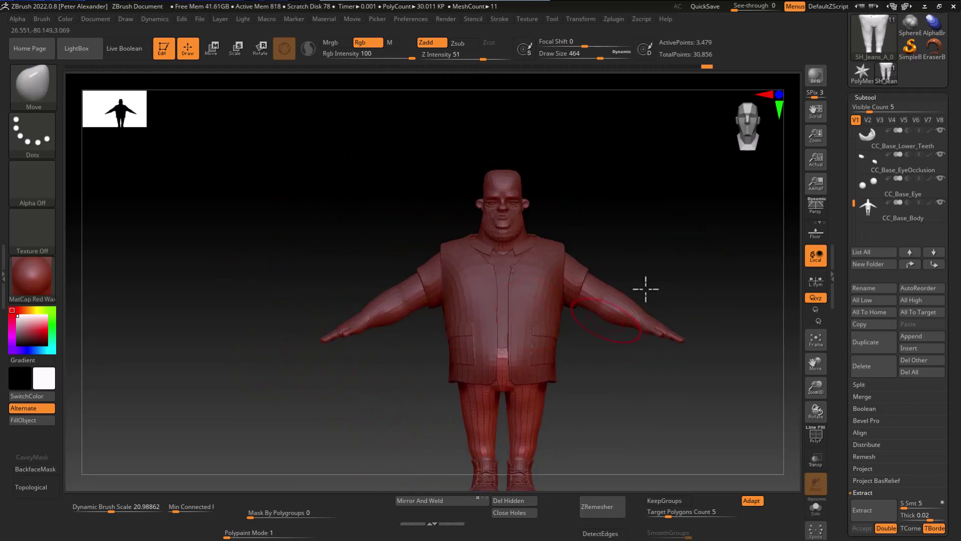
# Hide all other subtools and make Work_Boots the active subtool
pyautogui.moveTo(943, 209)
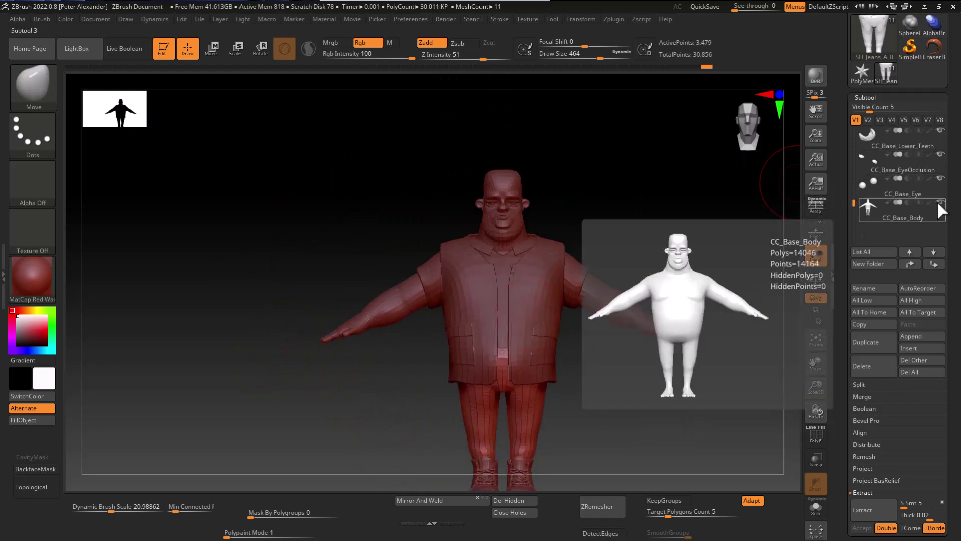
pyautogui.keyDown('shift'); pyautogui.click(941, 201); pyautogui.keyUp('shift')
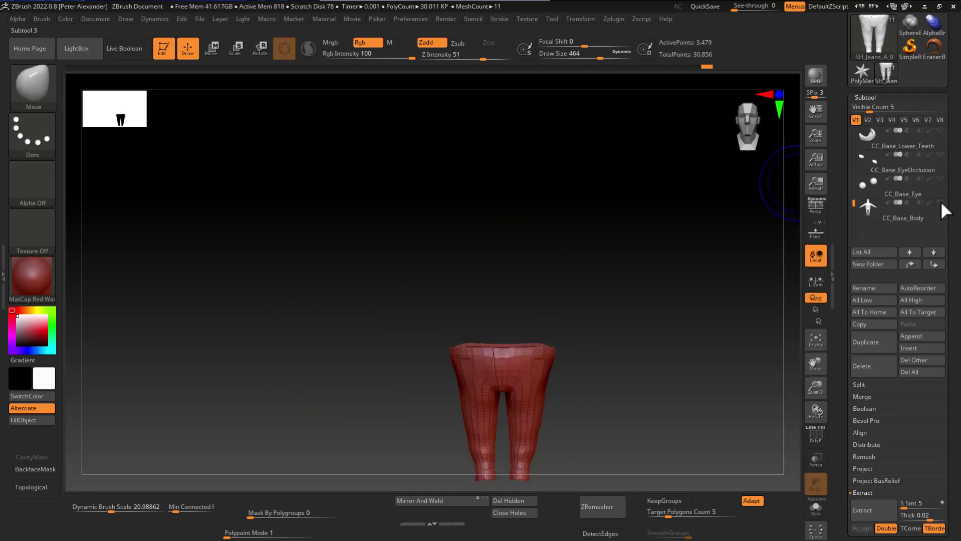
pyautogui.moveTo(854, 203); pyautogui.dragTo(853, 132)
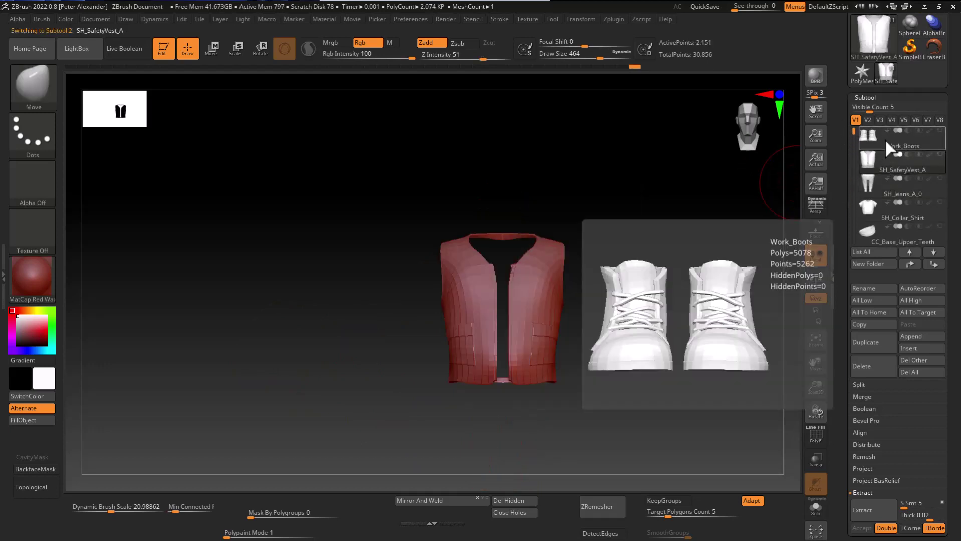
pyautogui.click(885, 142)
pyautogui.keyDown('alt'); pyautogui.moveTo(702, 203); pyautogui.dragTo(690, 236); pyautogui.keyUp('alt')
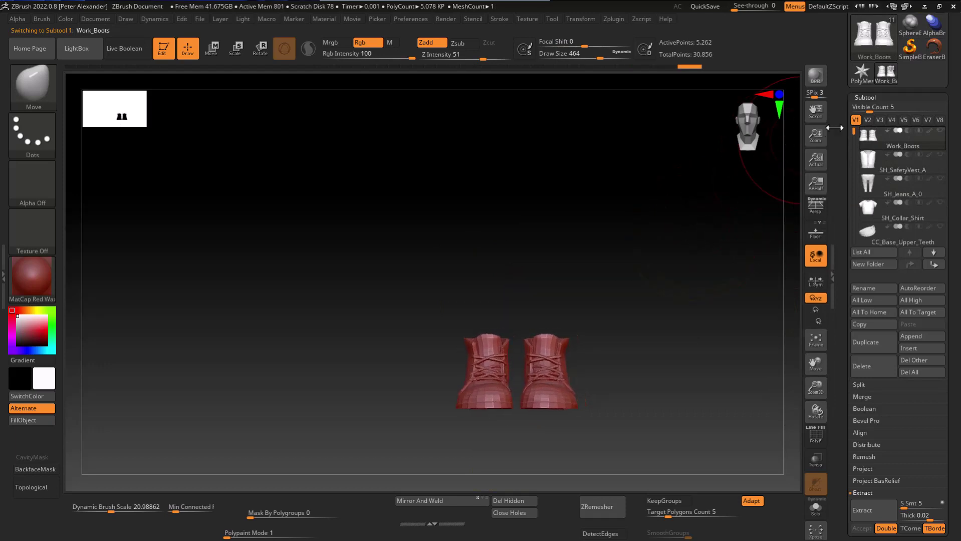
# Turn on the visibility of SH_SafetyVest_A, SH_Jeans_A_0 and SH_Collar_Shirt alongside the boots
pyautogui.click(941, 155)
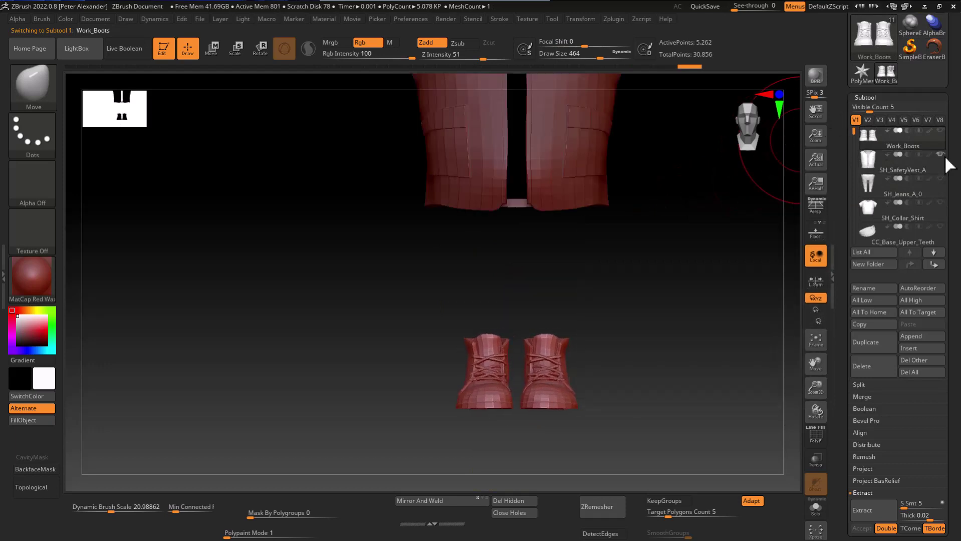
pyautogui.click(941, 179)
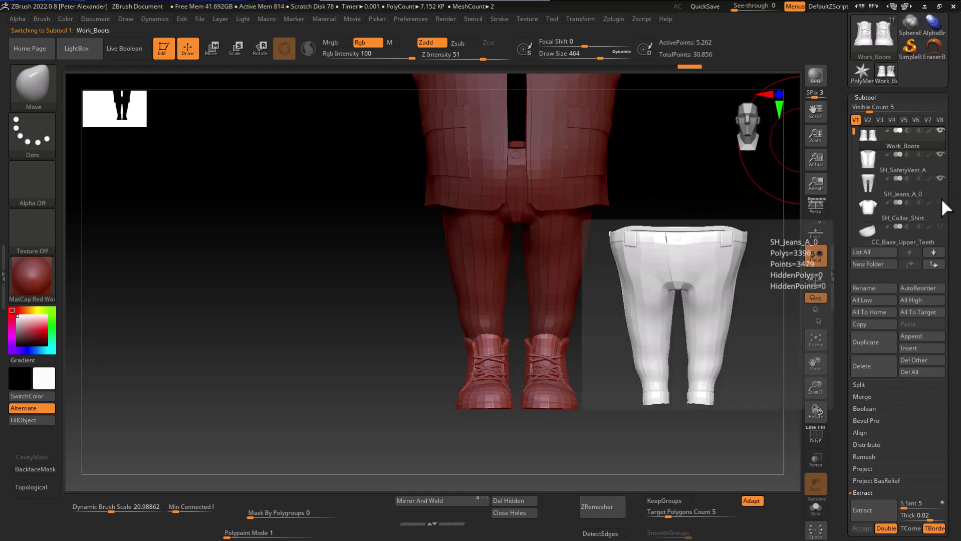
pyautogui.click(941, 202)
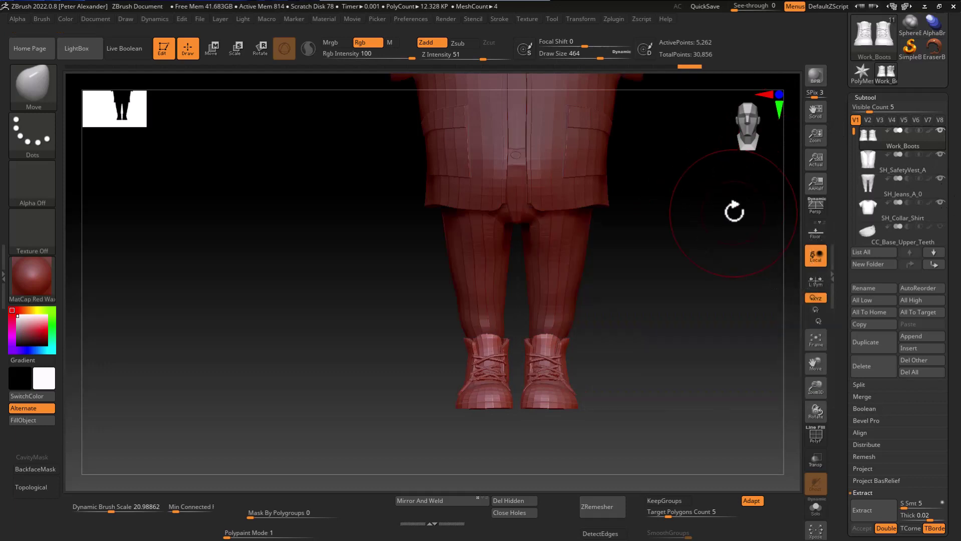
pyautogui.keyDown('alt'); pyautogui.moveTo(734, 212); pyautogui.dragTo(319, 425); pyautogui.keyUp('alt')
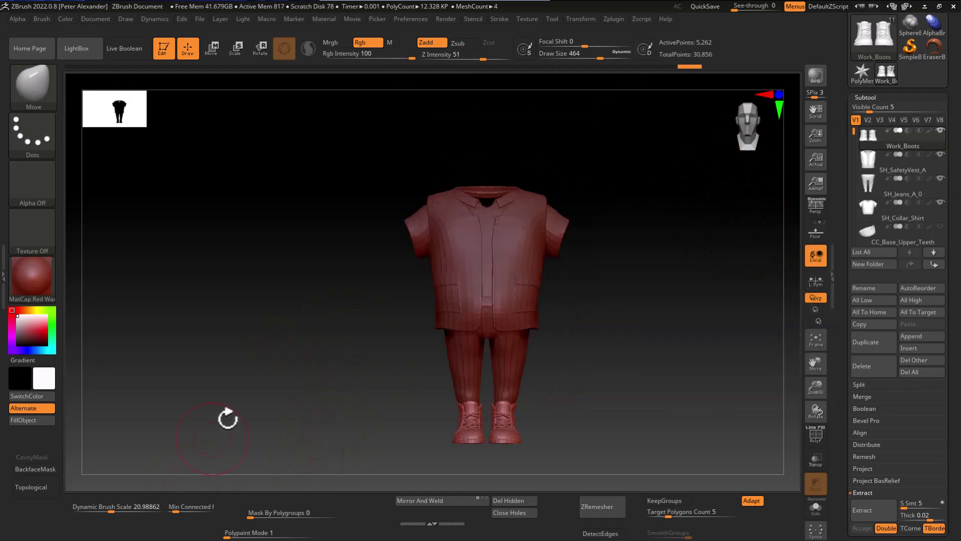
# Select SH_SafetyVest_A, send the visible clothing subtools to Character Creator with GoZ and inspect the dressed character there
pyautogui.click(896, 165)
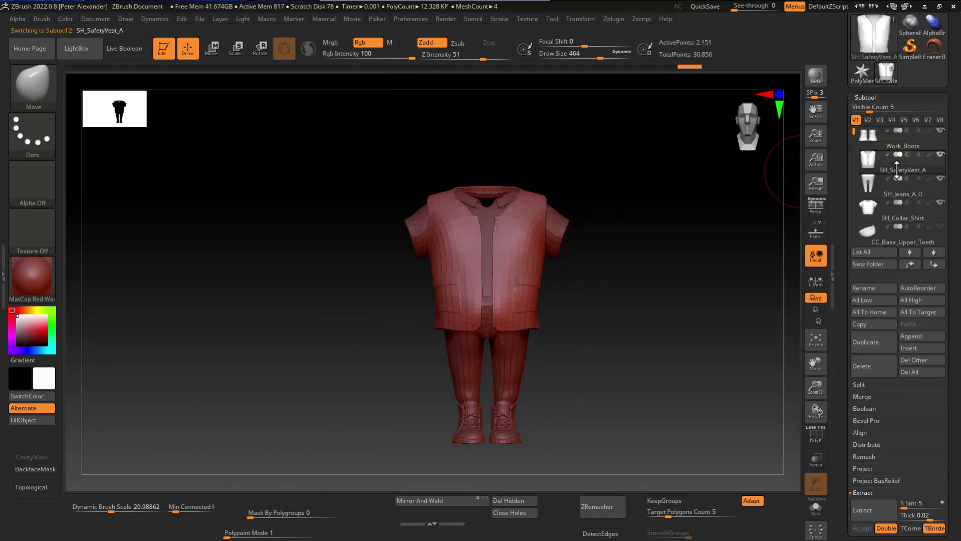
pyautogui.moveTo(843, 140); pyautogui.dragTo(845, 252)
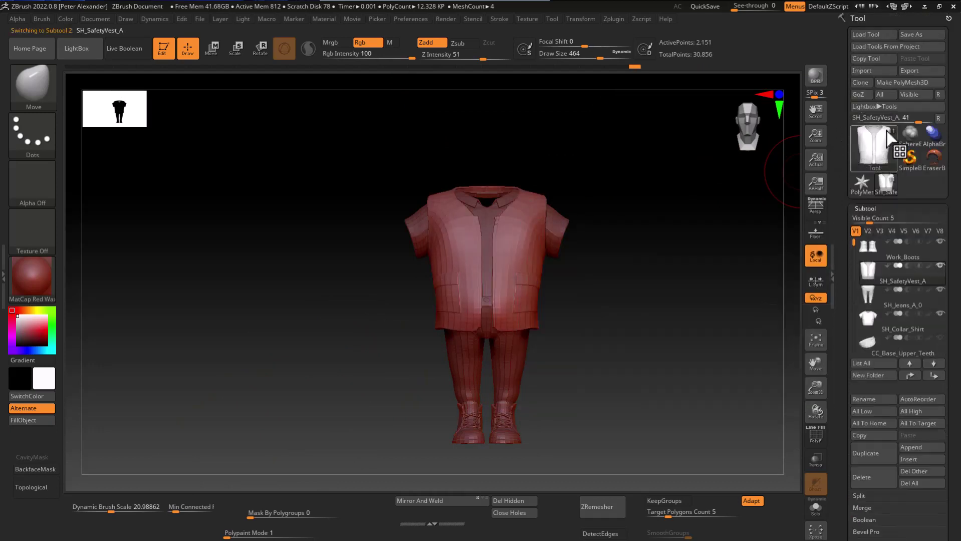
pyautogui.click(900, 97)
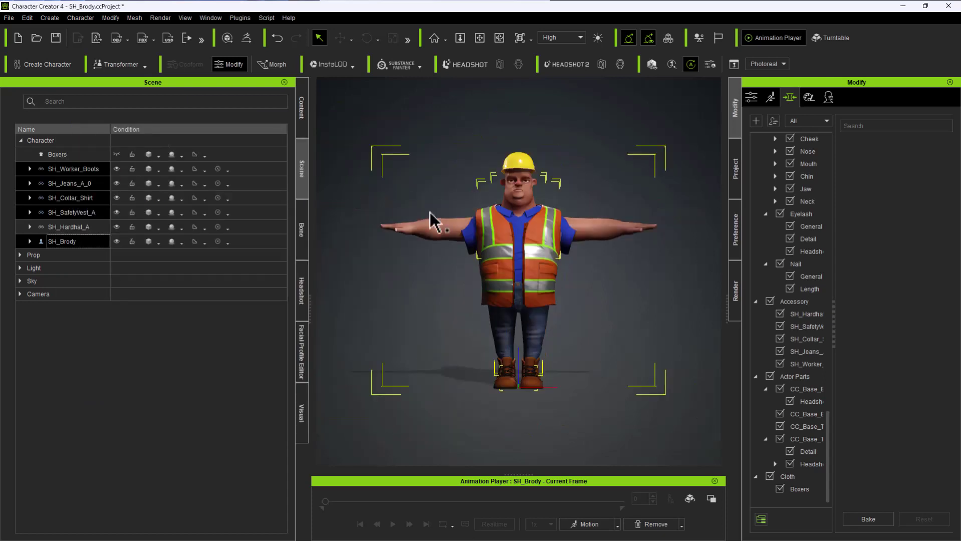
pyautogui.scroll(5, 461, 224)
pyautogui.keyDown('alt'); pyautogui.moveTo(437, 279); pyautogui.dragTo(414, 267, button='middle'); pyautogui.keyUp('alt')
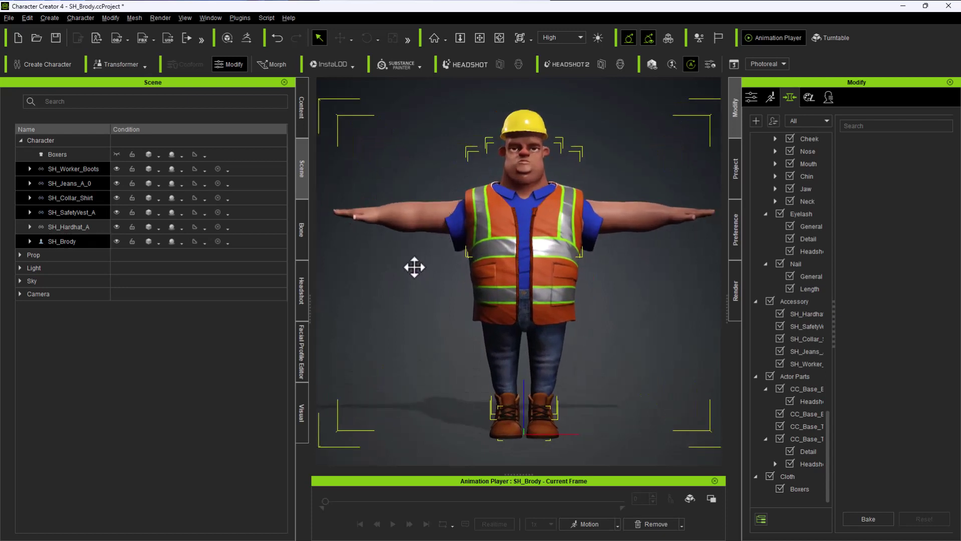
pyautogui.moveTo(414, 267)
pyautogui.mouseDown(button='right')
pyautogui.moveTo(636, 277)
pyautogui.moveTo(406, 270)
pyautogui.moveTo(415, 272)
pyautogui.mouseUp(button='right')
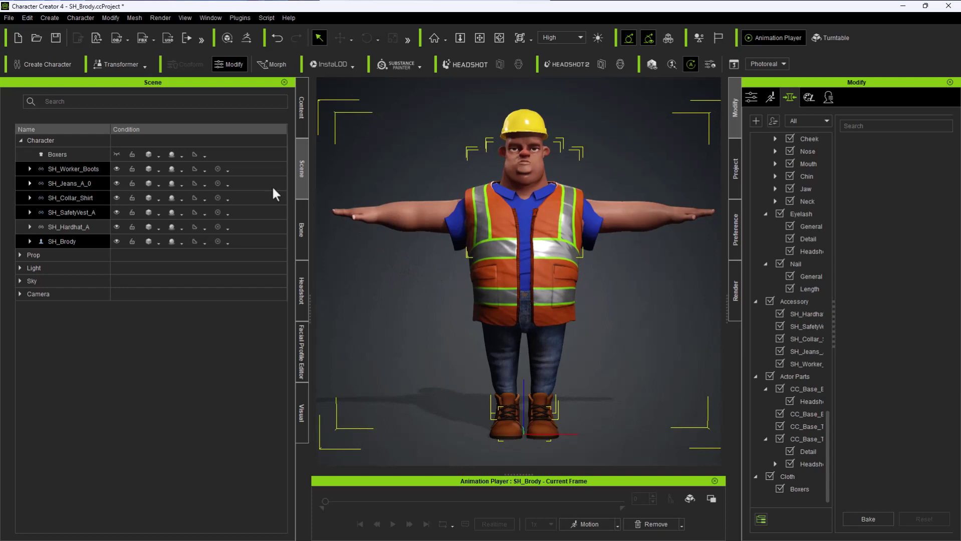
pyautogui.click(407, 221)
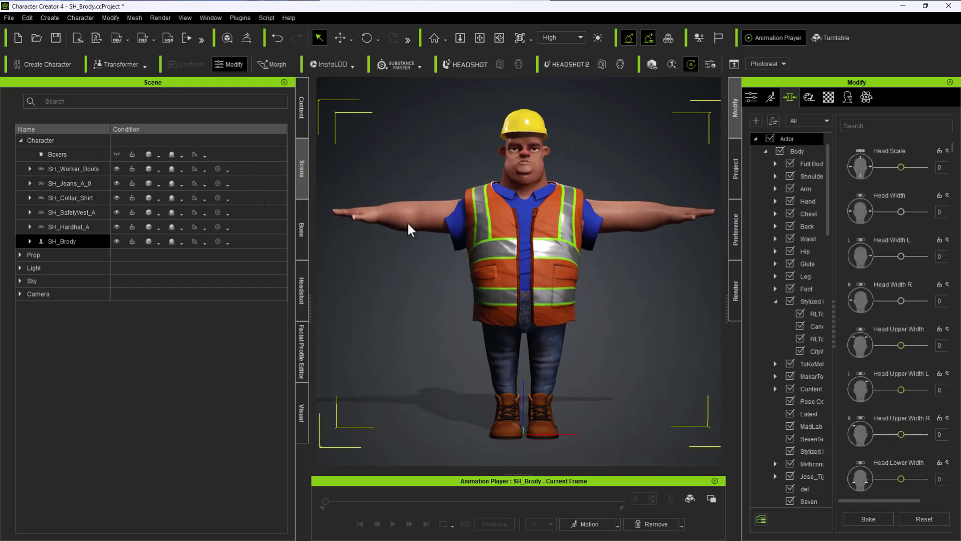
pyautogui.doubleClick(620, 213)
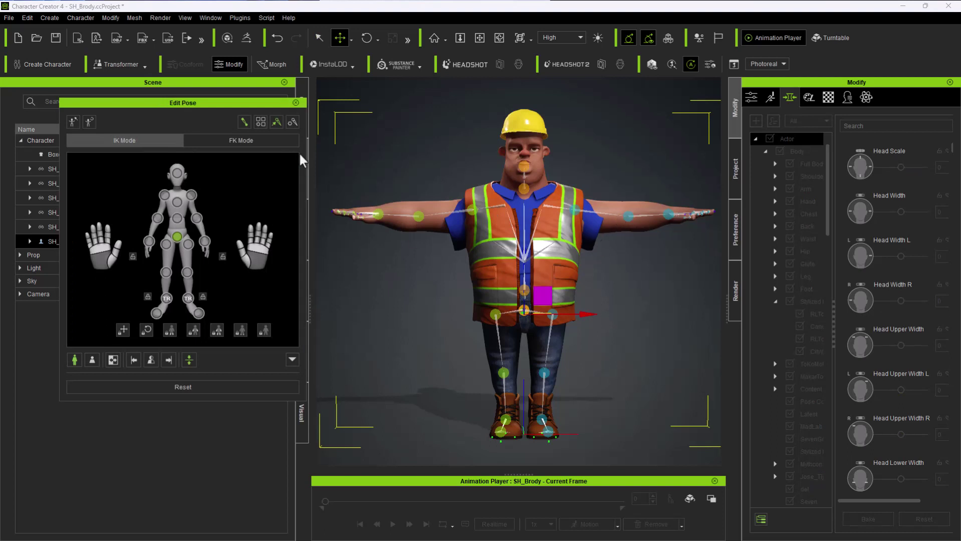
pyautogui.click(295, 103)
pyautogui.click(615, 344)
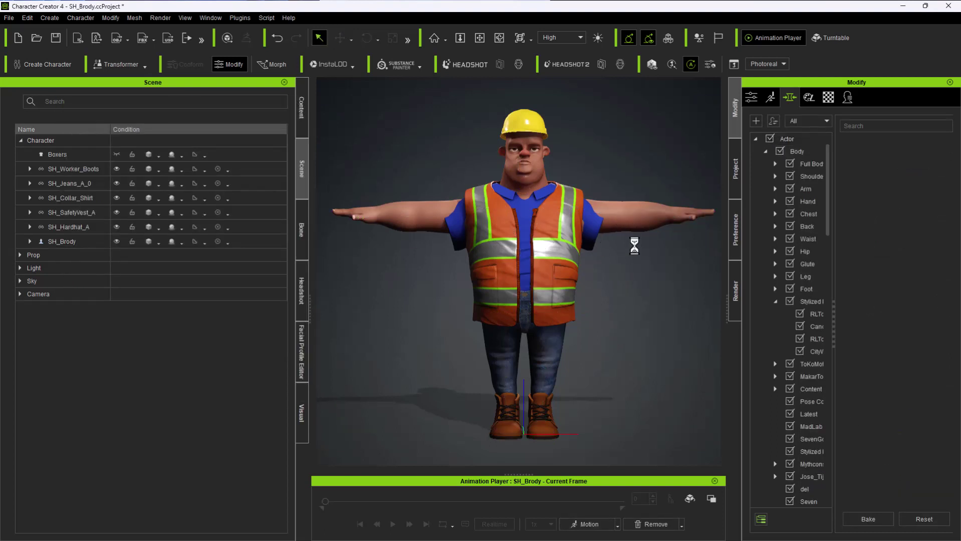
# Select SH_Brody and restore the character's bind pose
pyautogui.click(628, 218)
pyautogui.click(682, 525)
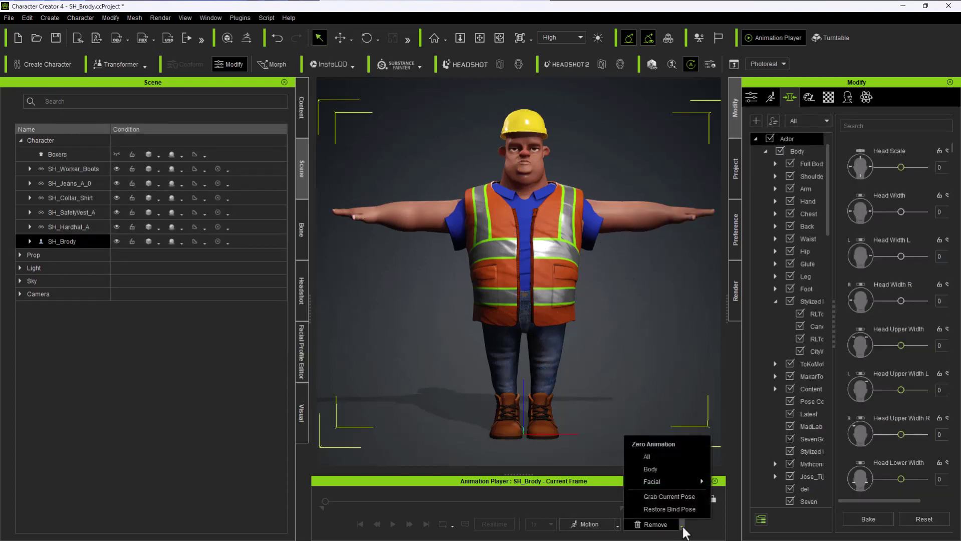
pyautogui.click(669, 508)
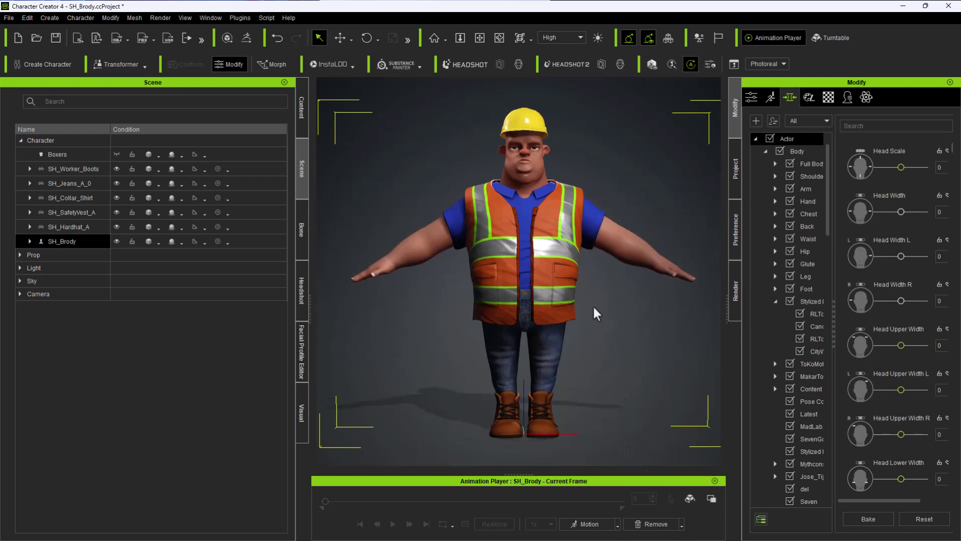
pyautogui.moveTo(641, 322); pyautogui.dragTo(609, 306, button='right')
pyautogui.click(605, 321)
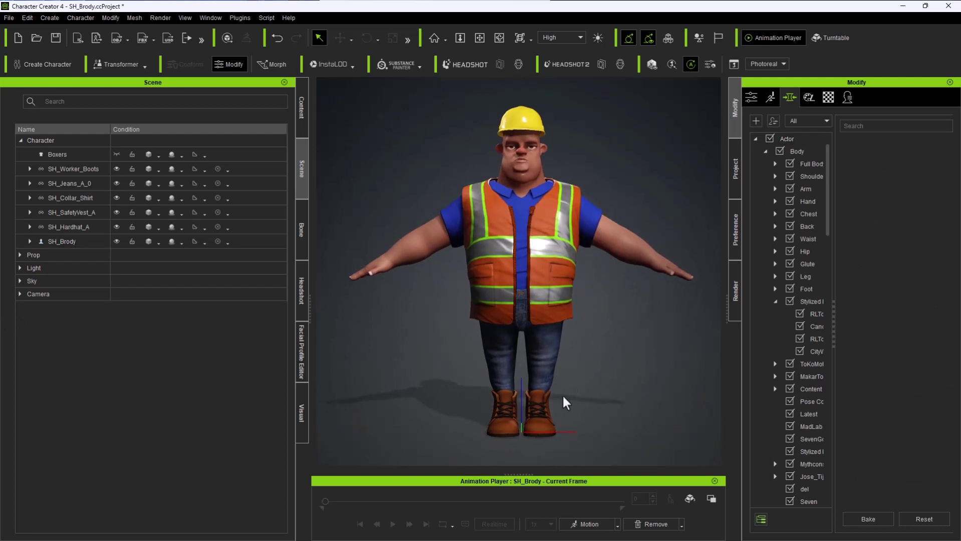
# Transfer skin weights to the SH_Collar_Shirt accessory using the Default template
pyautogui.click(552, 371)
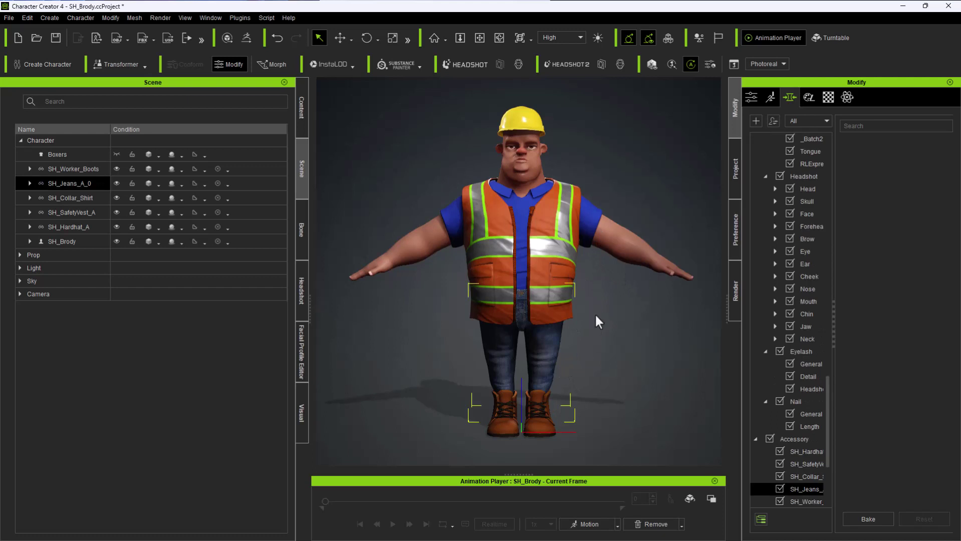
pyautogui.click(524, 203)
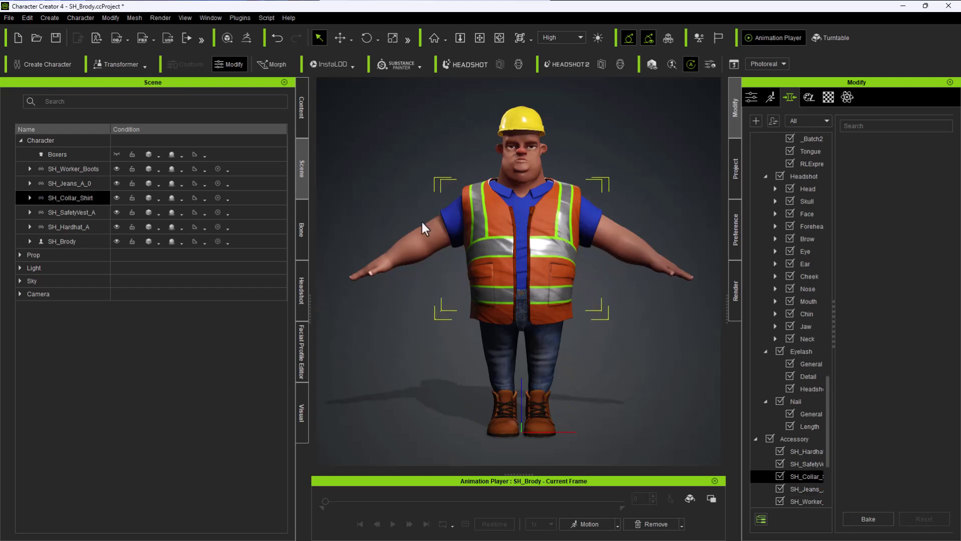
pyautogui.click(96, 18)
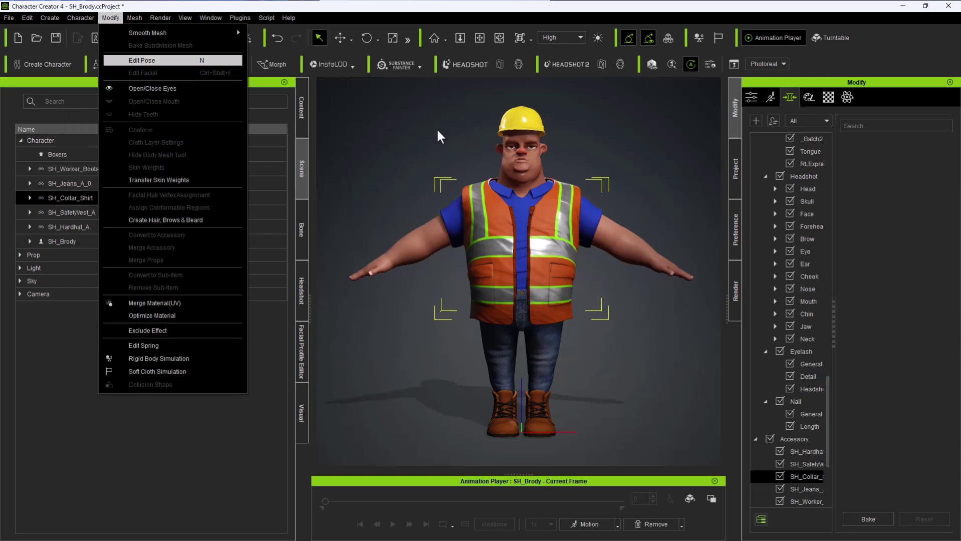
pyautogui.click(750, 97)
pyautogui.click(828, 244)
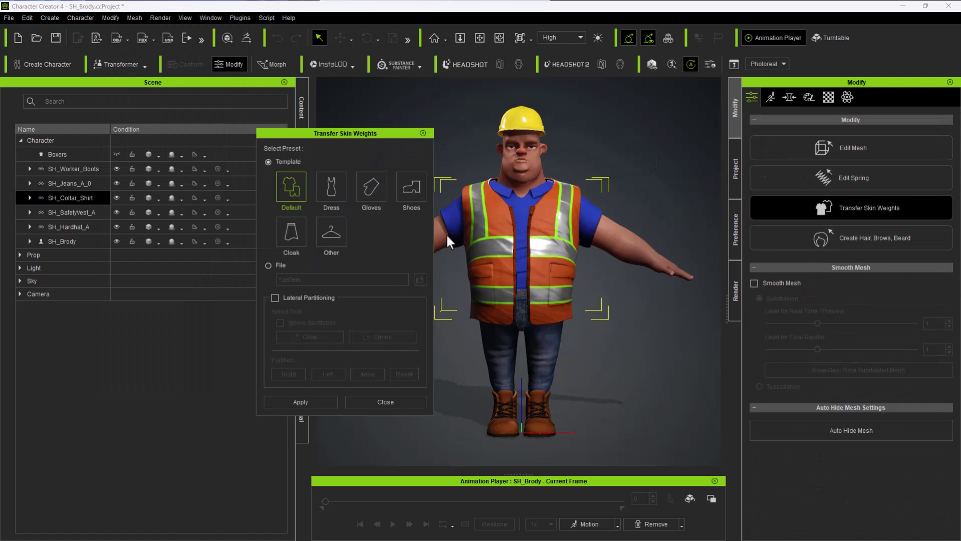
pyautogui.click(326, 399)
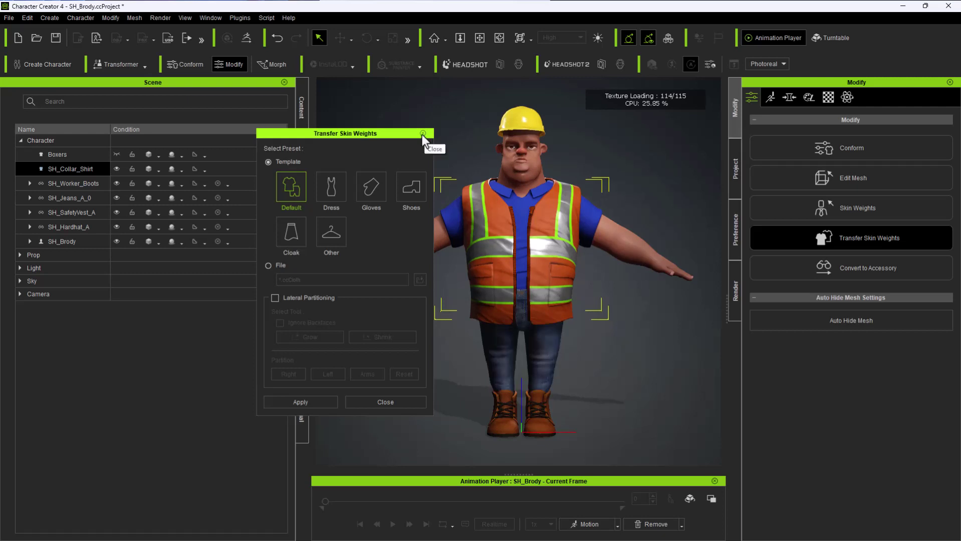
pyautogui.click(423, 134)
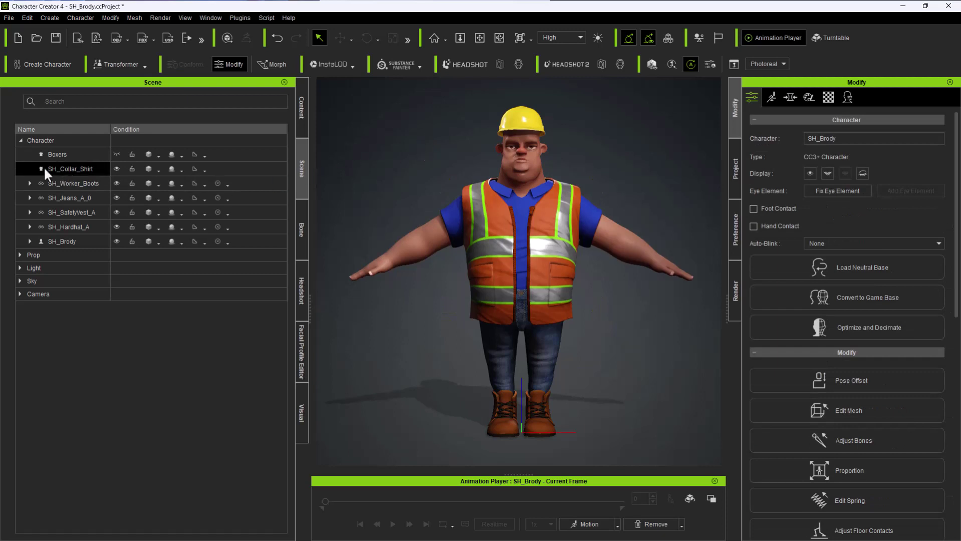
# Transfer skin weights to the SH_Jeans_A_0 accessory using the Default template
pyautogui.click(75, 198)
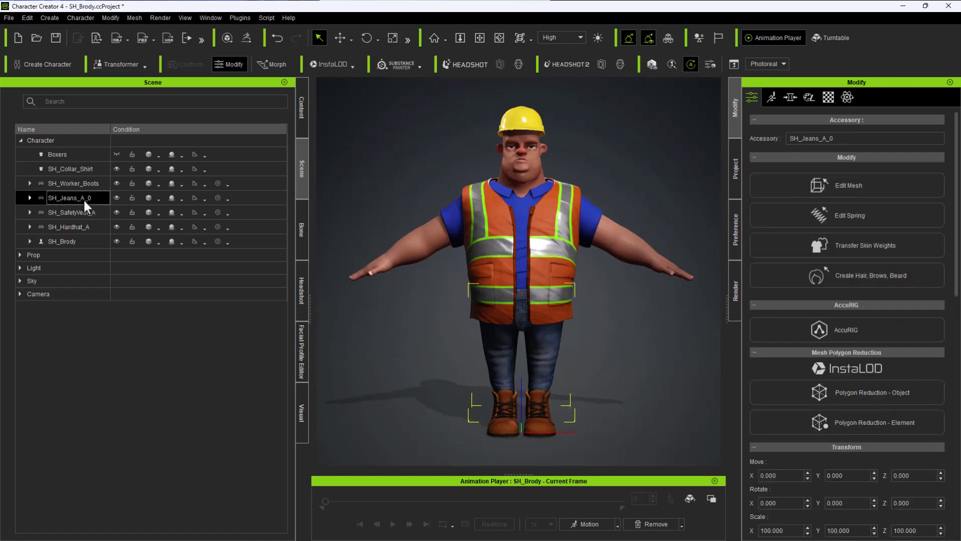
pyautogui.click(107, 19)
pyautogui.moveTo(134, 17)
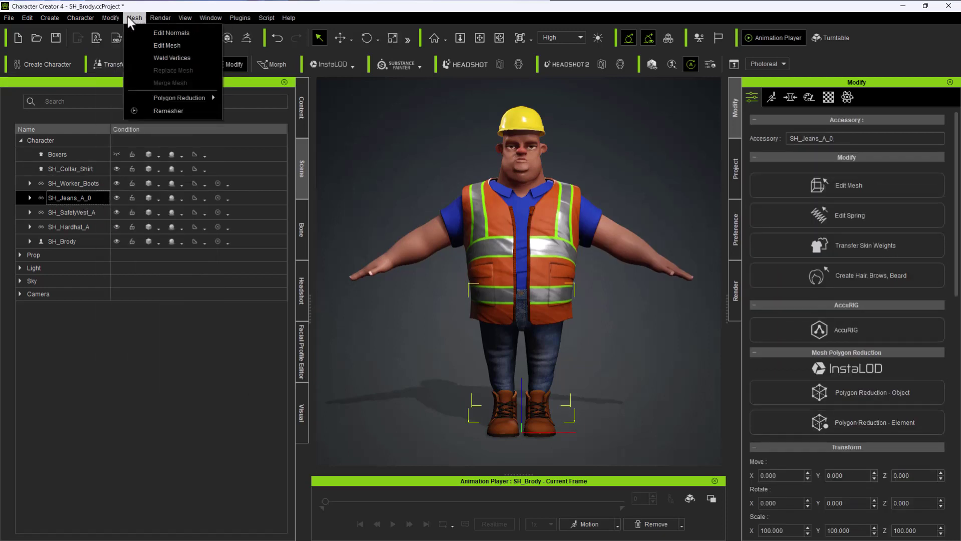
pyautogui.moveTo(59, 17)
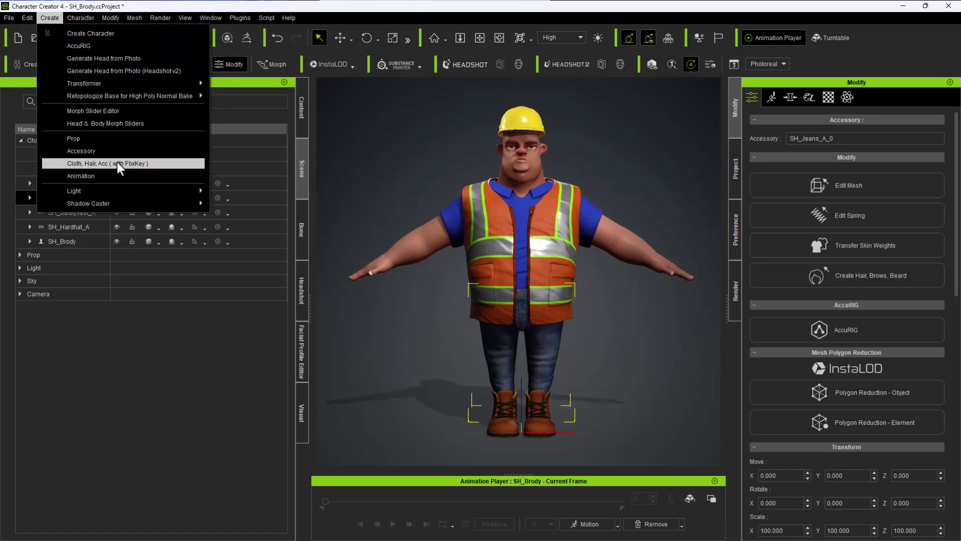
pyautogui.click(729, 136)
pyautogui.click(860, 252)
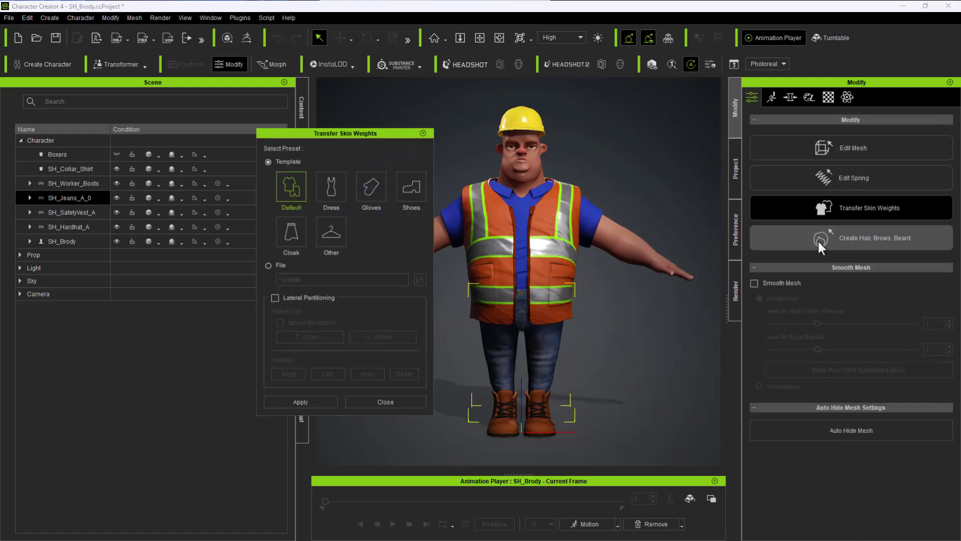
pyautogui.click(310, 402)
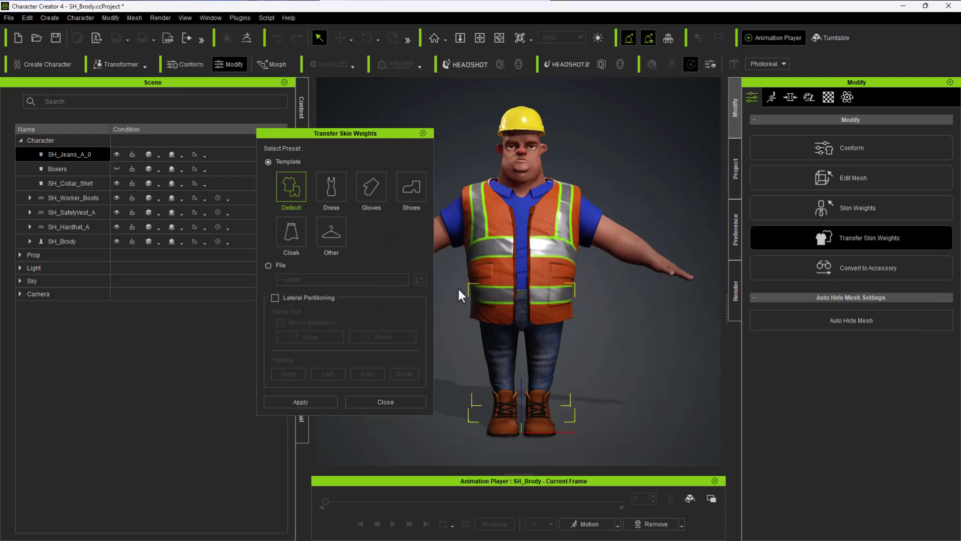
pyautogui.click(423, 134)
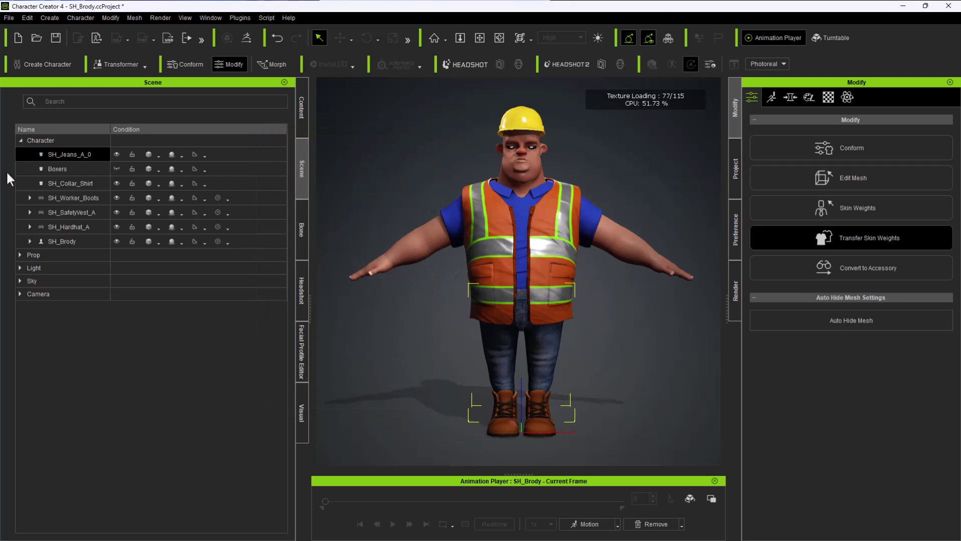
# Transfer skin weights to SH_Worker_Boots using the Shoes template with Lateral Partitioning enabled
pyautogui.click(84, 198)
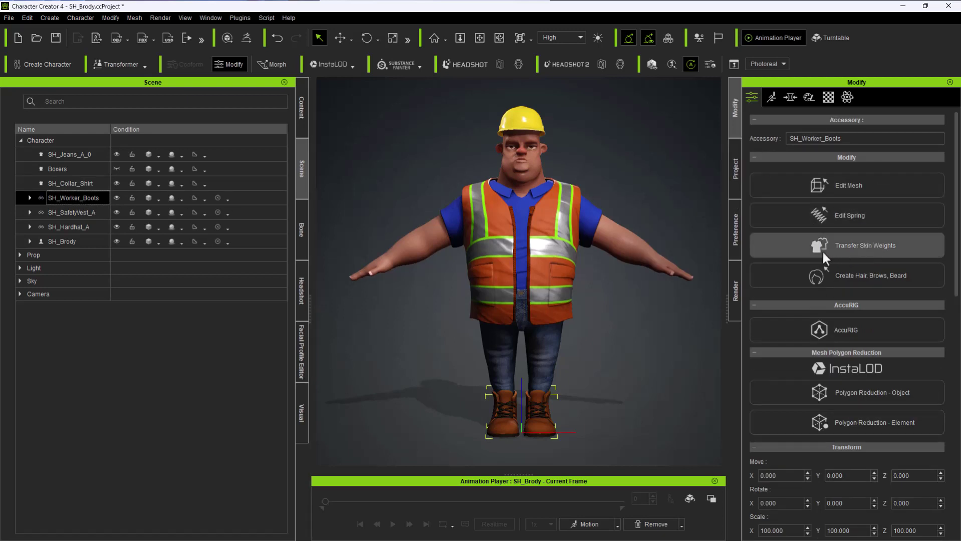
pyautogui.click(808, 249)
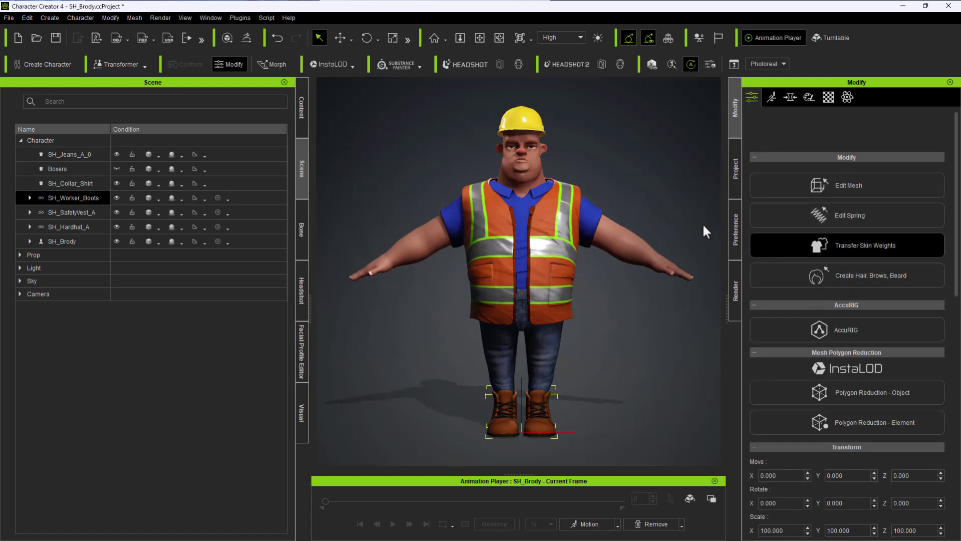
pyautogui.click(411, 187)
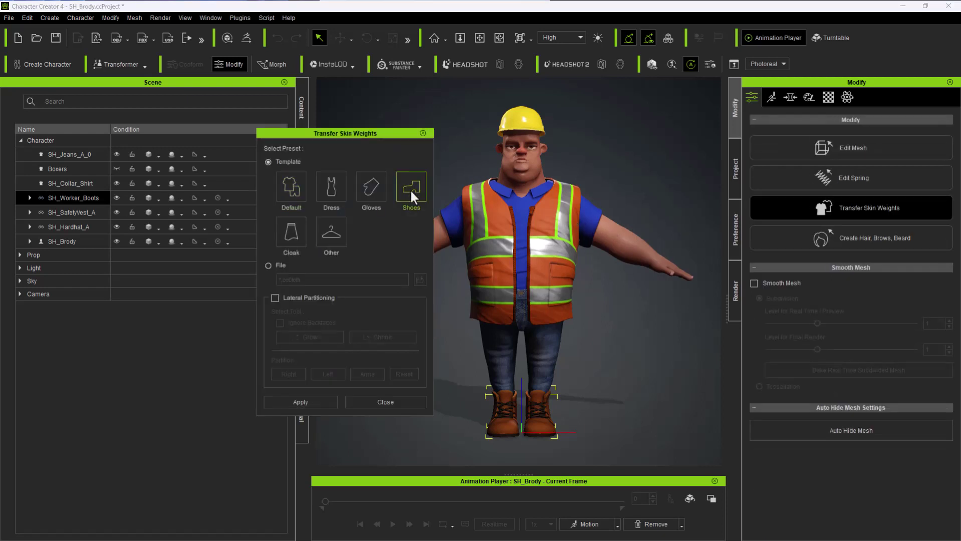
pyautogui.click(283, 298)
pyautogui.click(301, 402)
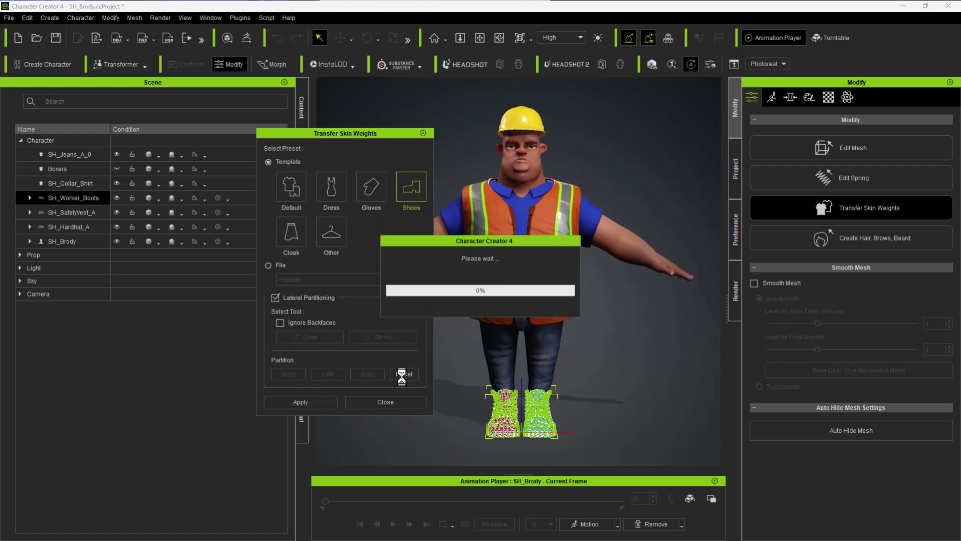
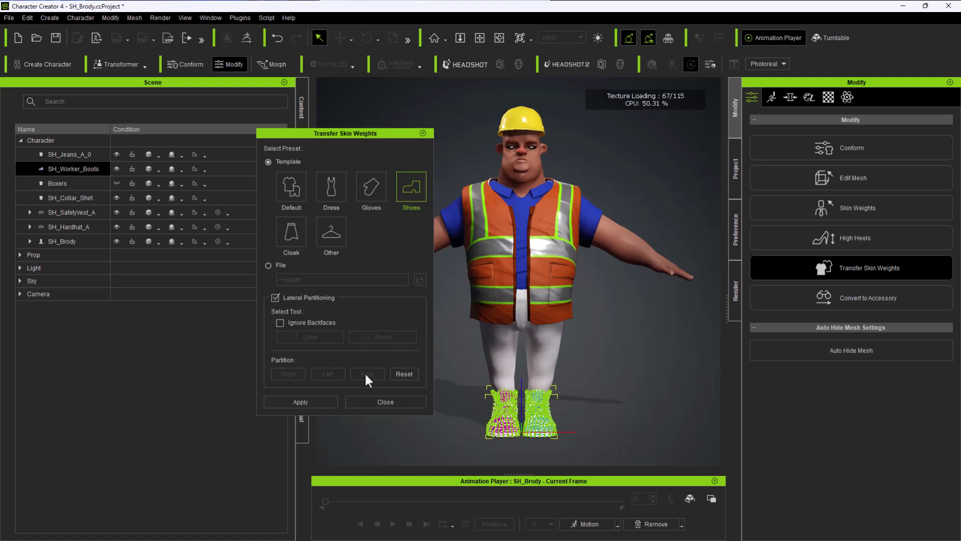
pyautogui.click(379, 404)
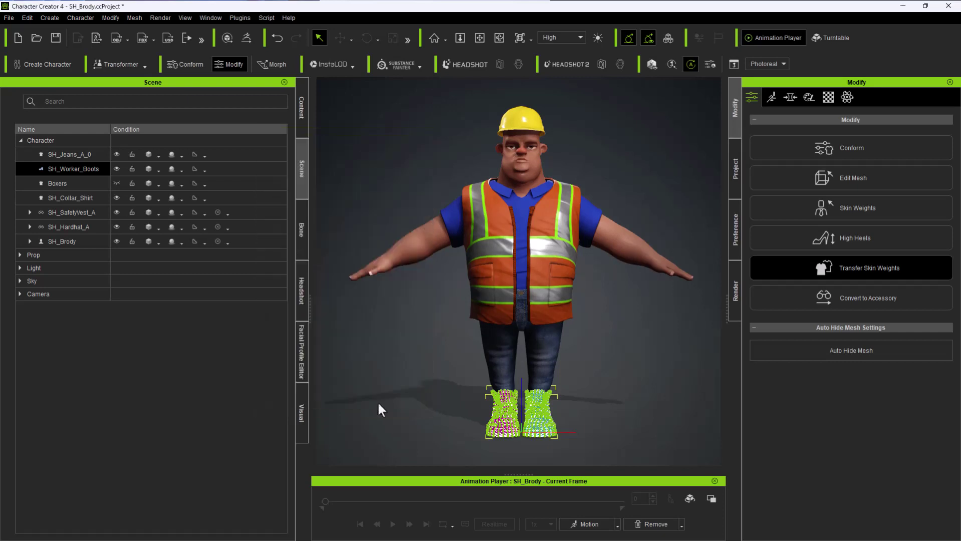
pyautogui.click(419, 353)
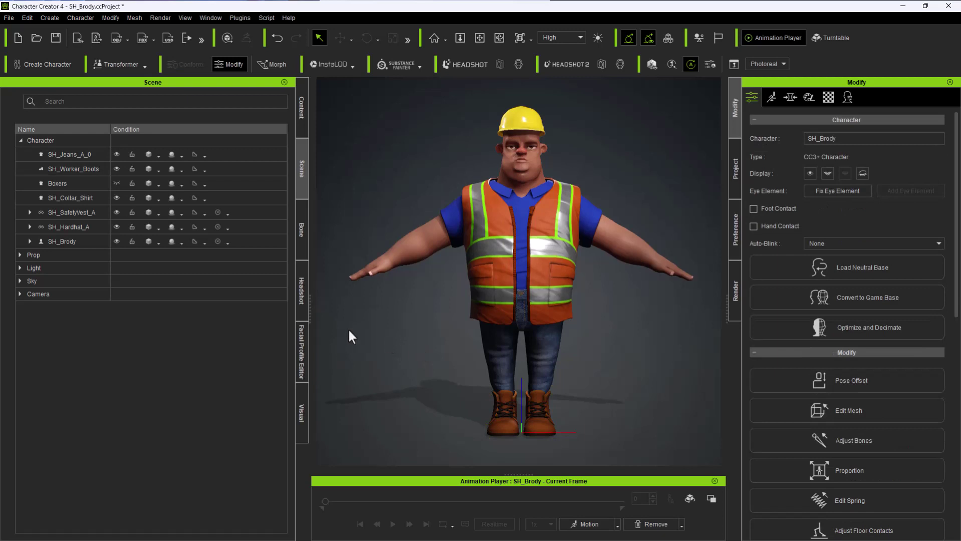
# Transfer skin weights to SH_SafetyVest_A using the Default template
pyautogui.click(76, 213)
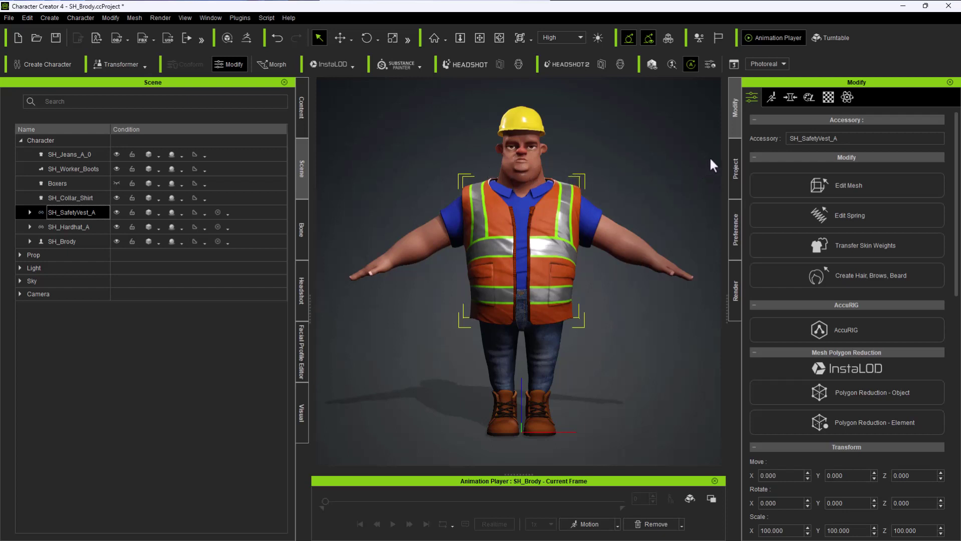
pyautogui.click(854, 246)
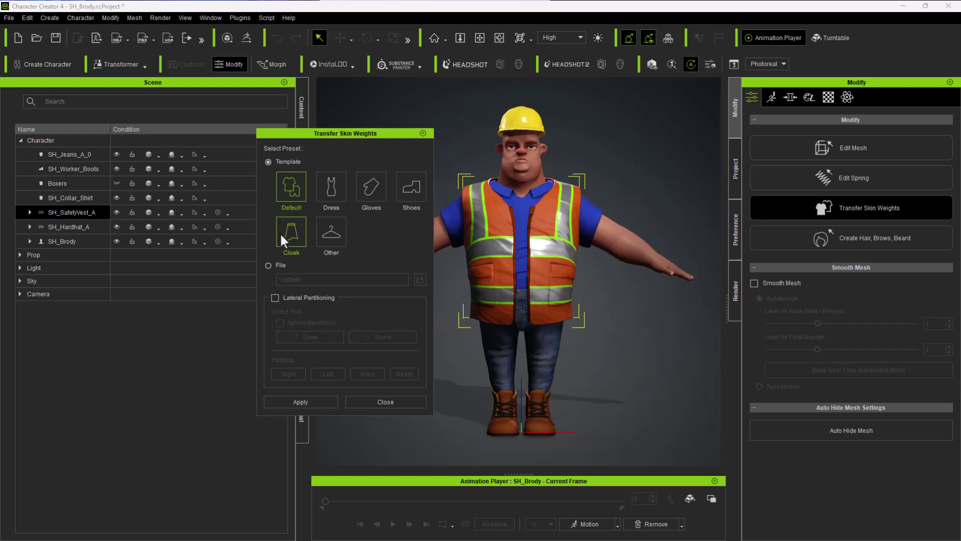
pyautogui.click(301, 404)
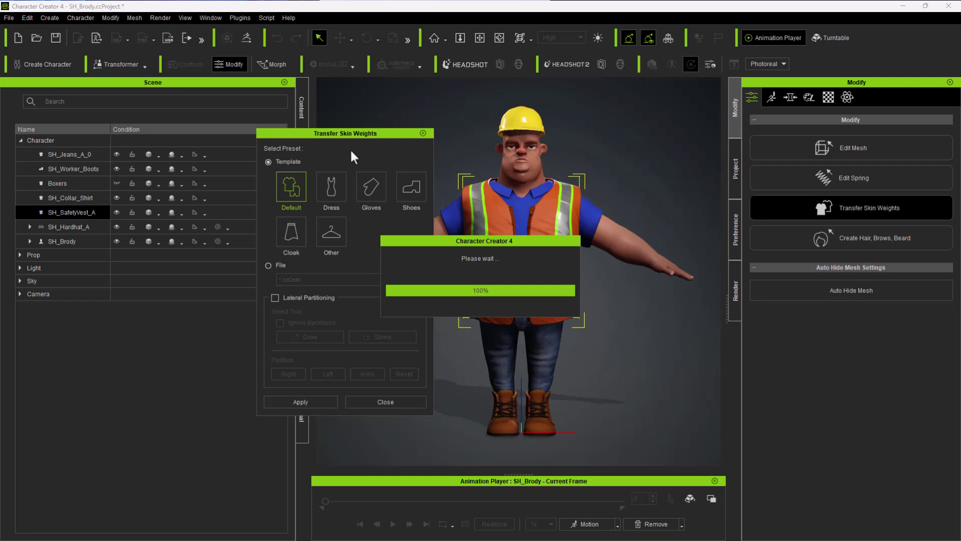
pyautogui.click(400, 187)
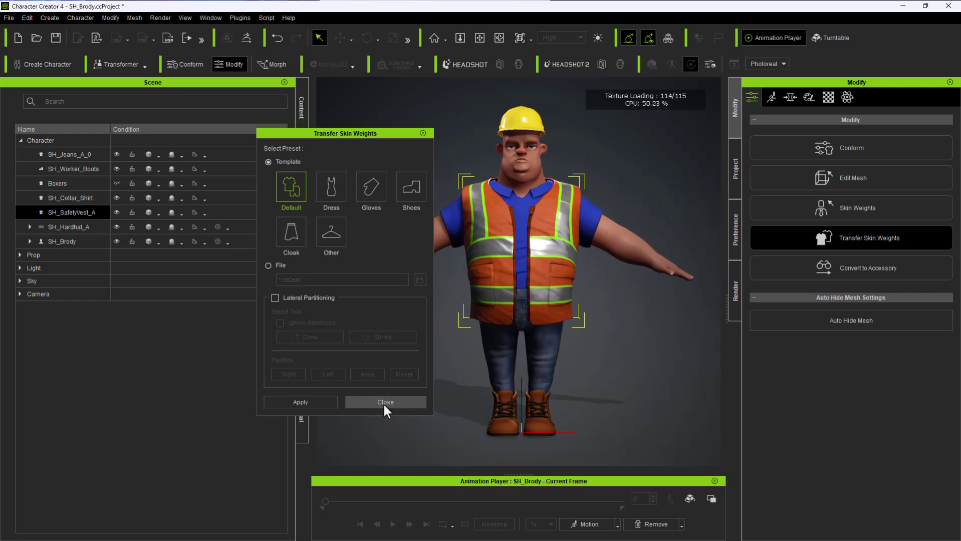
pyautogui.click(384, 402)
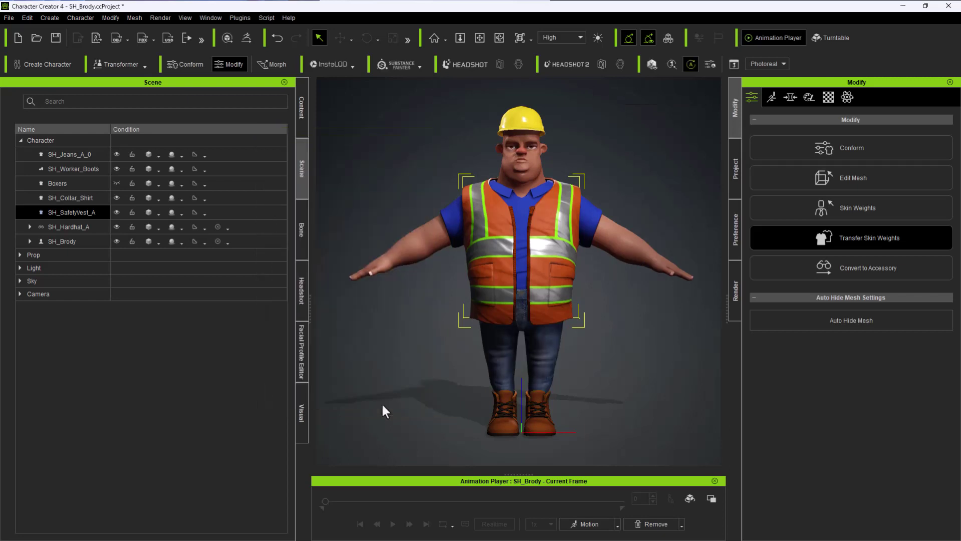
pyautogui.click(415, 339)
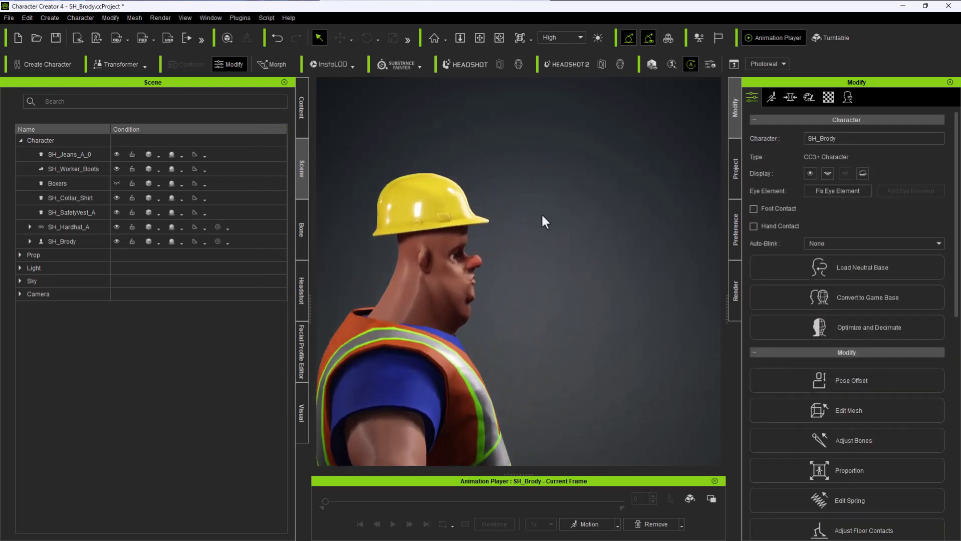
# Move SH_Hardhat_A slightly forward on the head to Z about -0.53 and scale it to about 638 along Y
pyautogui.click(501, 189)
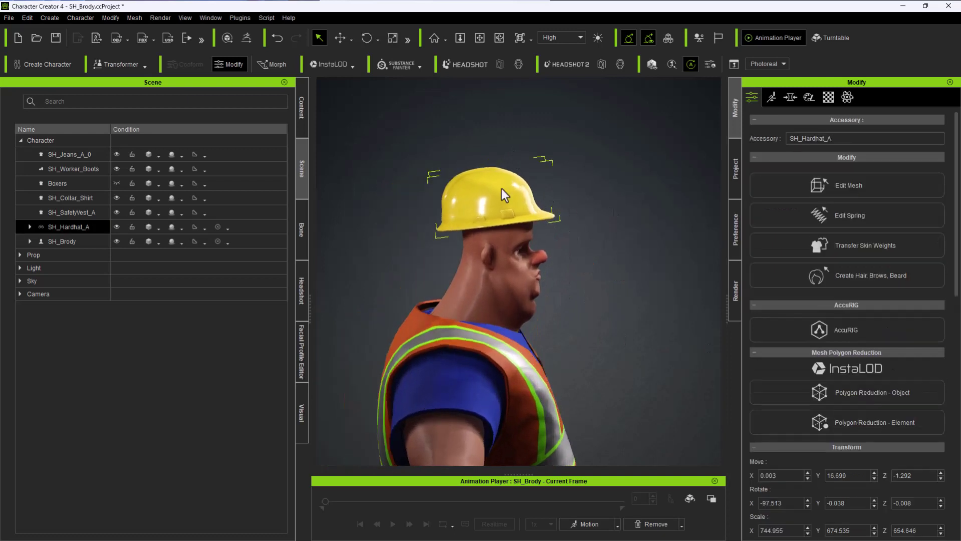
pyautogui.click(340, 38)
pyautogui.moveTo(456, 153); pyautogui.dragTo(464, 153)
pyautogui.click(396, 40)
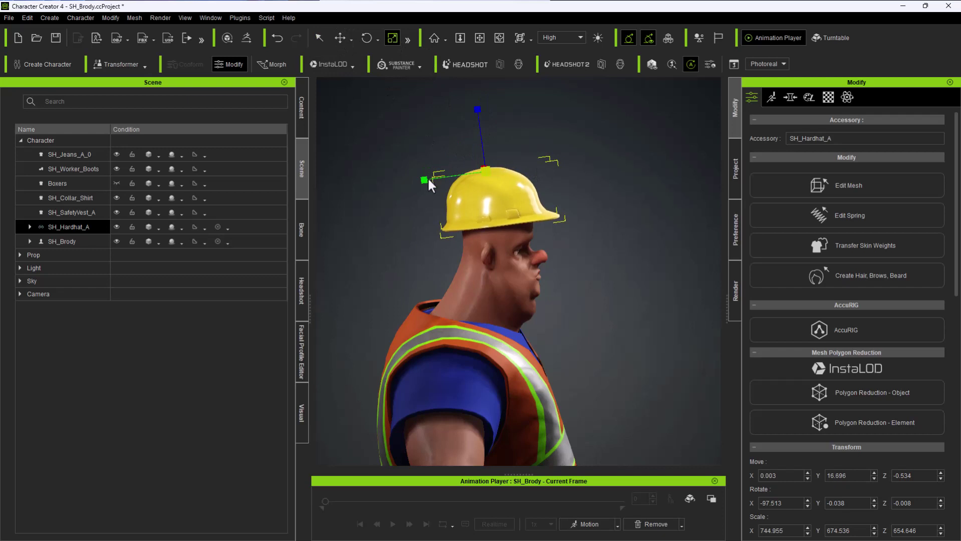
pyautogui.moveTo(426, 179); pyautogui.dragTo(431, 178)
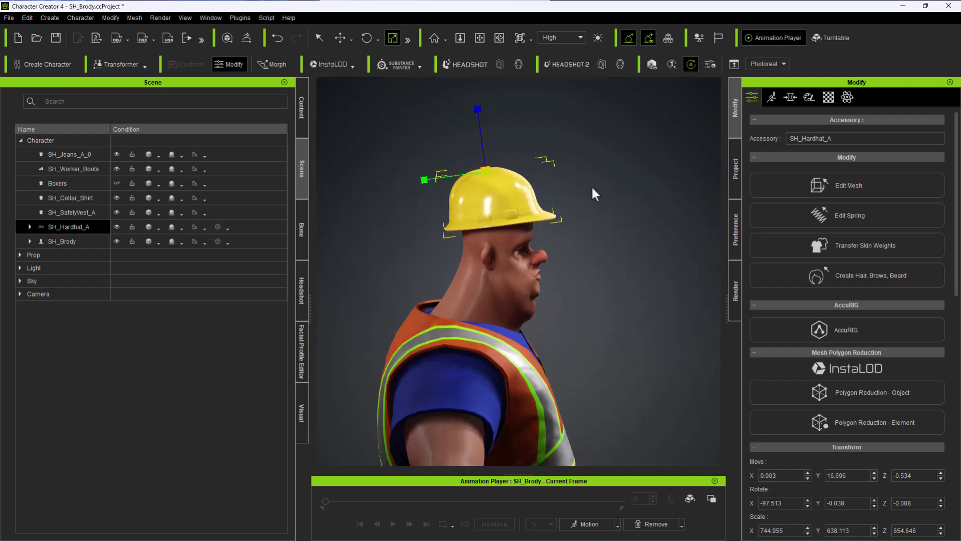
# Shrink SH_Hardhat_A to a scale of about 719 along X, 635 along Y and 651 along Z to fit the head
pyautogui.moveTo(591, 187); pyautogui.dragTo(281, 171, button='right')
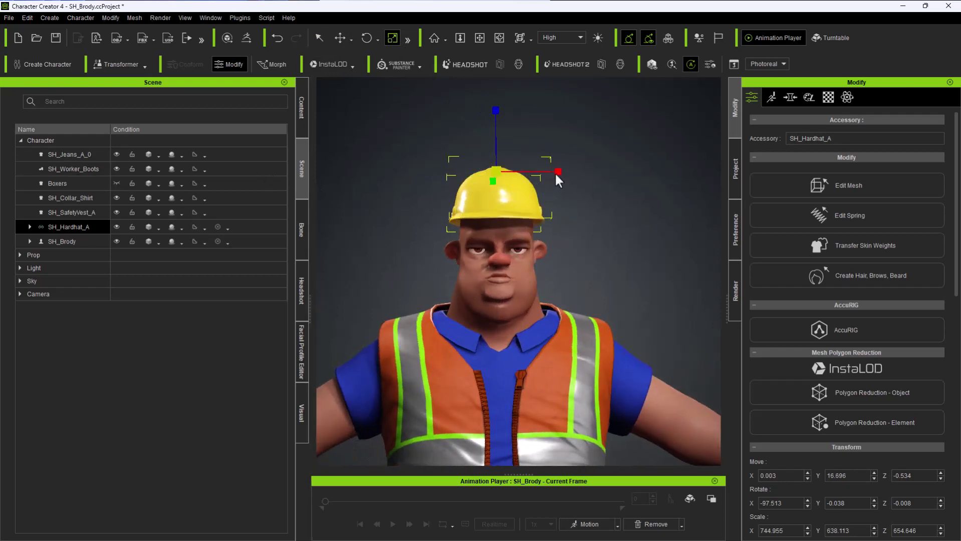
pyautogui.moveTo(556, 175); pyautogui.dragTo(499, 170)
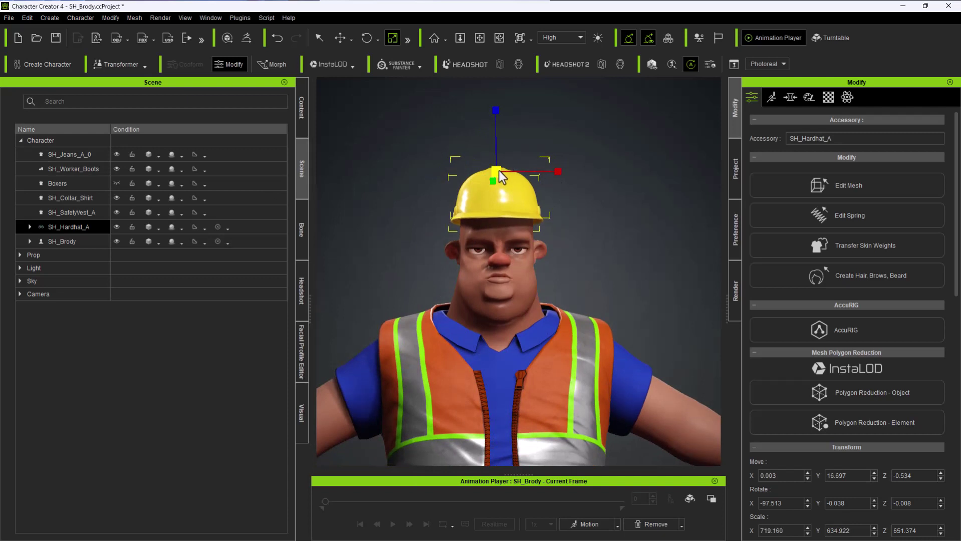
pyautogui.click(417, 189)
pyautogui.scroll(-5, 424, 187)
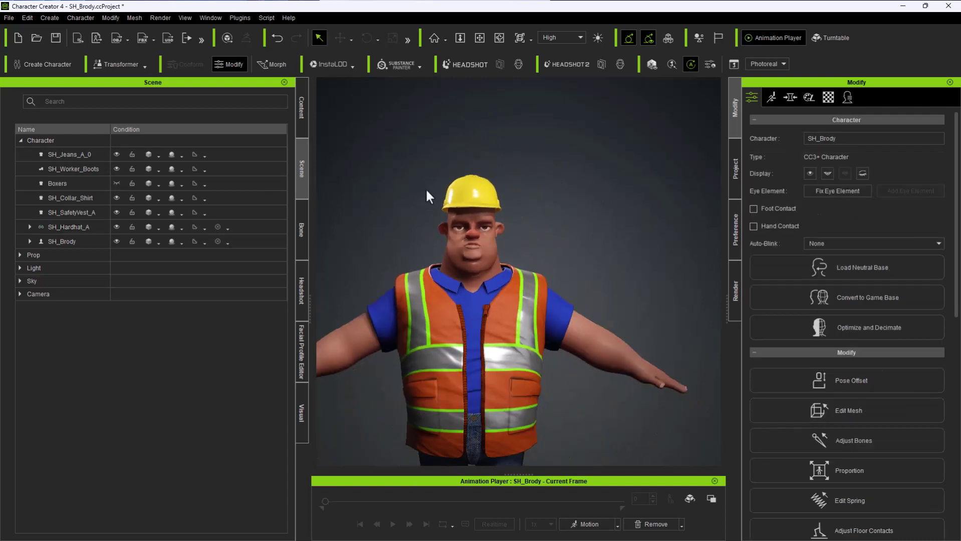
pyautogui.moveTo(429, 219); pyautogui.dragTo(443, 173, button='middle')
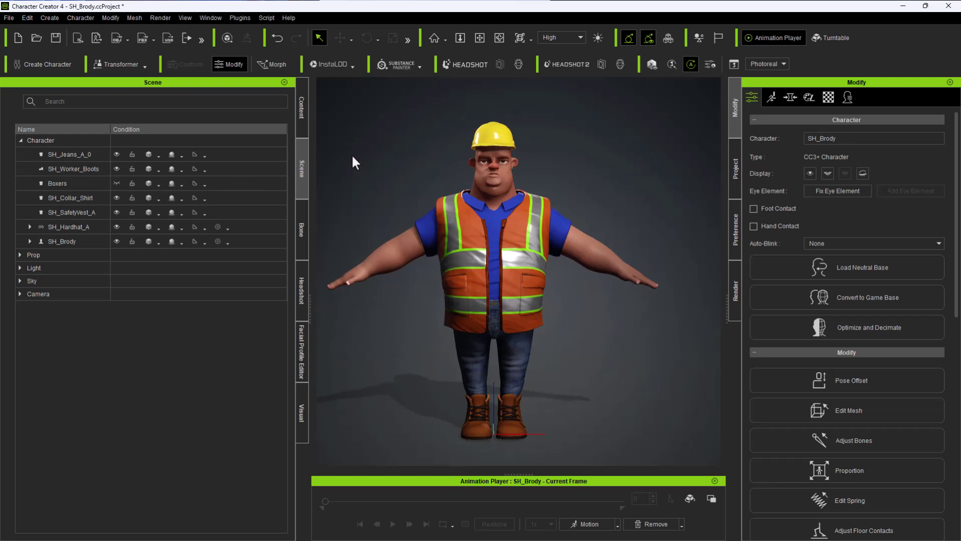
# Select the SH_Hardhat_A accessory together with the SH_Brody character
pyautogui.click(67, 224)
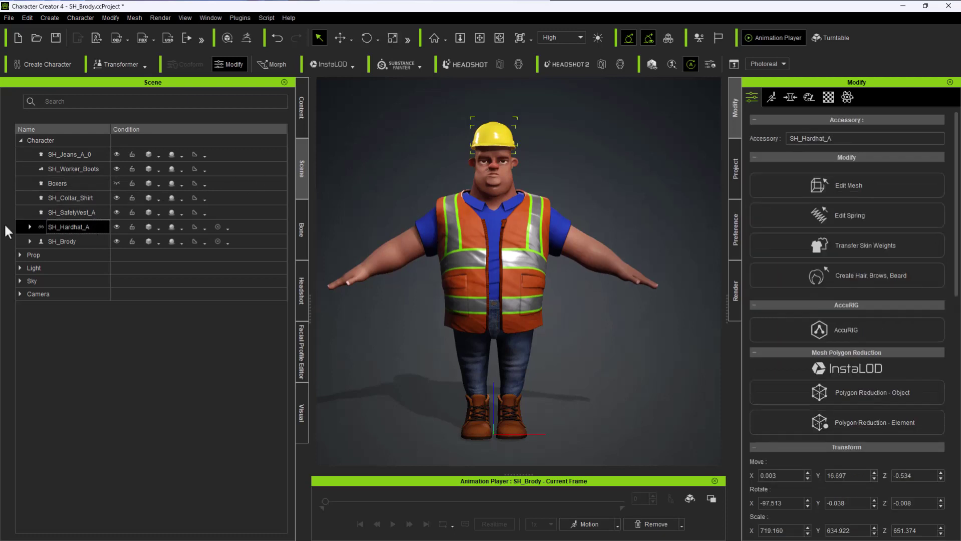
pyautogui.click(85, 240)
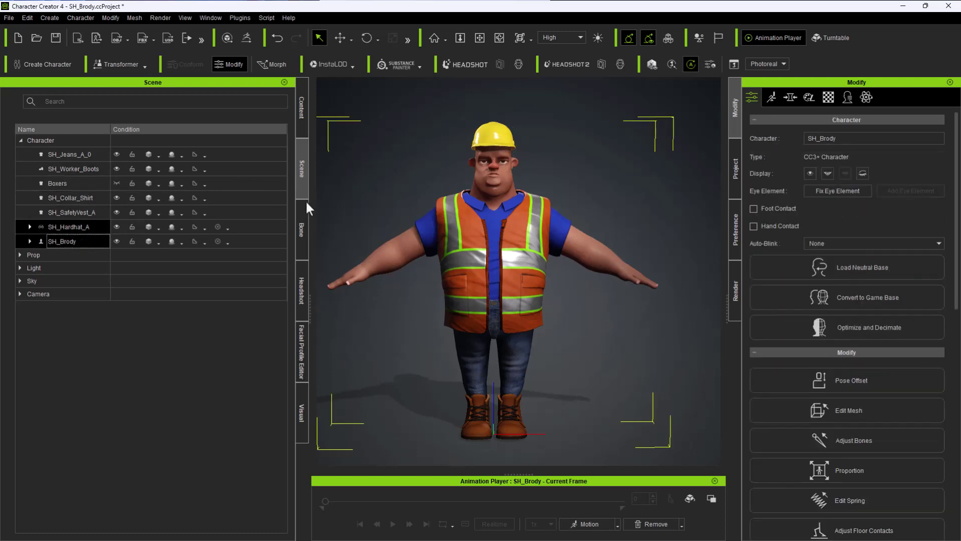
pyautogui.moveTo(369, 174); pyautogui.dragTo(447, 181, button='middle')
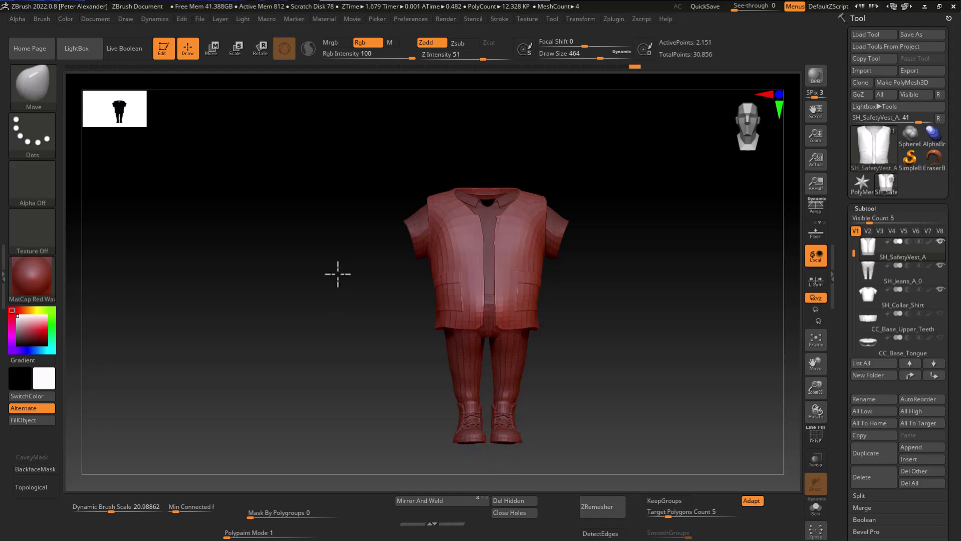
# In ZBrush, show the CC_Base_Body subtool and make it the active one
pyautogui.moveTo(337, 272); pyautogui.dragTo(302, 344)
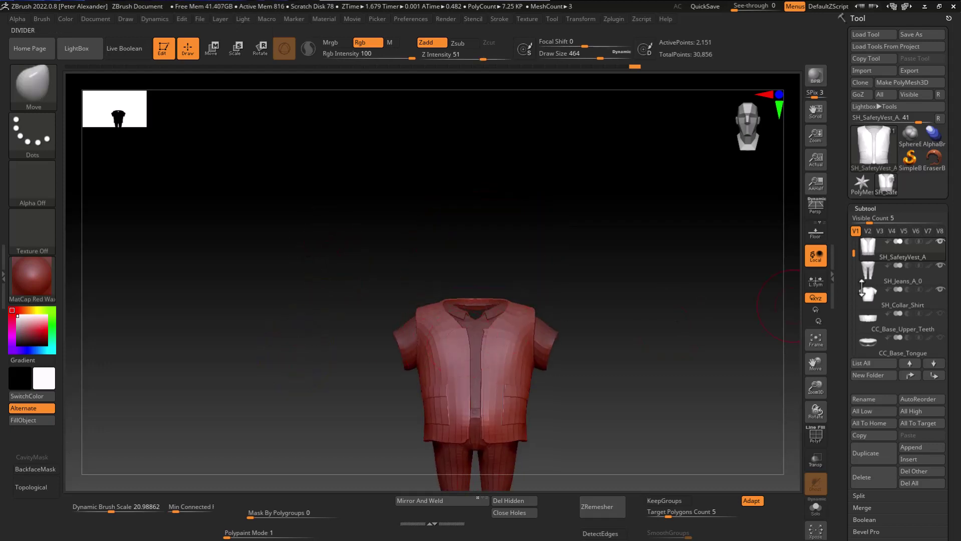
pyautogui.moveTo(939, 254)
pyautogui.scroll(-3, 933, 308)
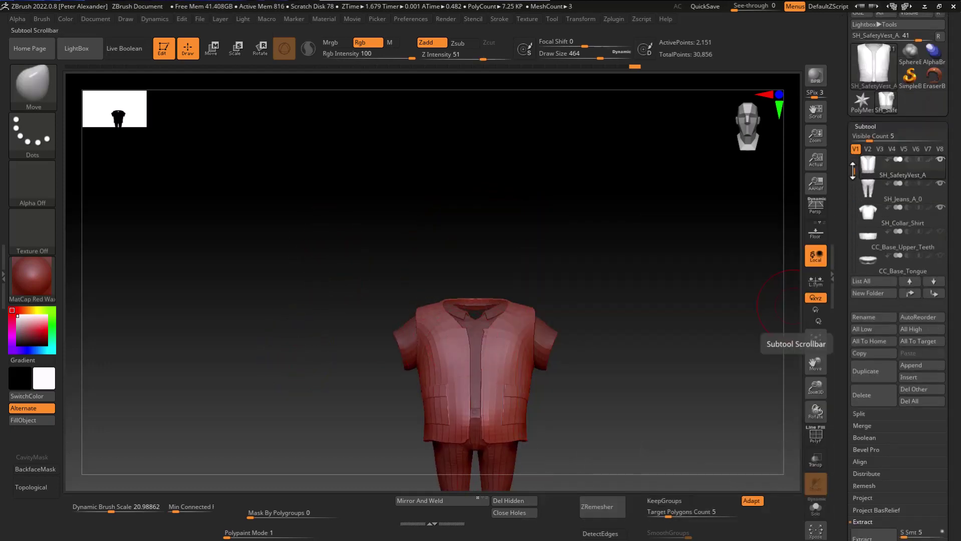
pyautogui.moveTo(850, 171); pyautogui.dragTo(850, 234)
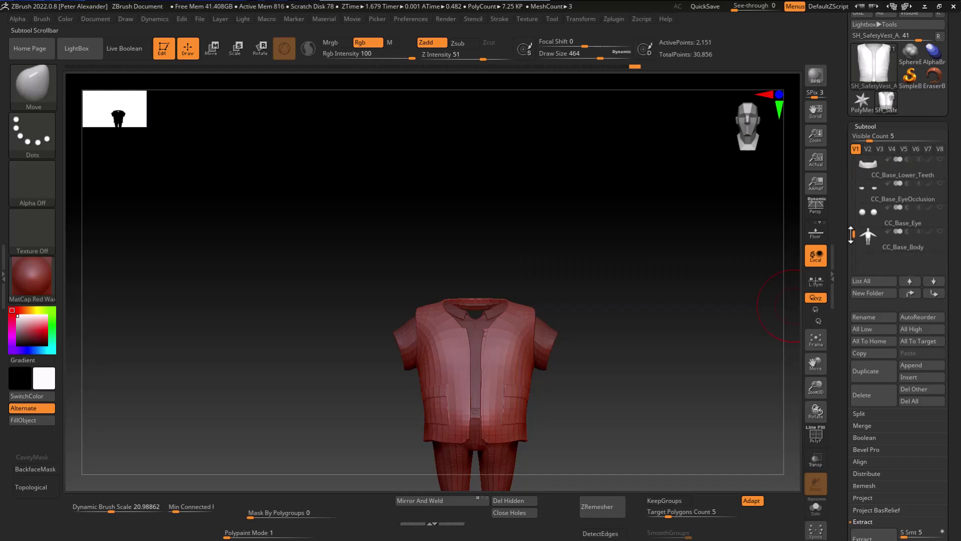
pyautogui.click(940, 232)
pyautogui.moveTo(308, 246); pyautogui.dragTo(423, 392)
pyautogui.keyDown('alt'); pyautogui.click(425, 388); pyautogui.keyUp('alt')
# Reduce the brush Draw Size to 100 and subdivide the CC_Base_Body mesh twice
pyautogui.moveTo(321, 336); pyautogui.dragTo(386, 356)
pyautogui.press('[')
pyautogui.press('[')
pyautogui.press('[')
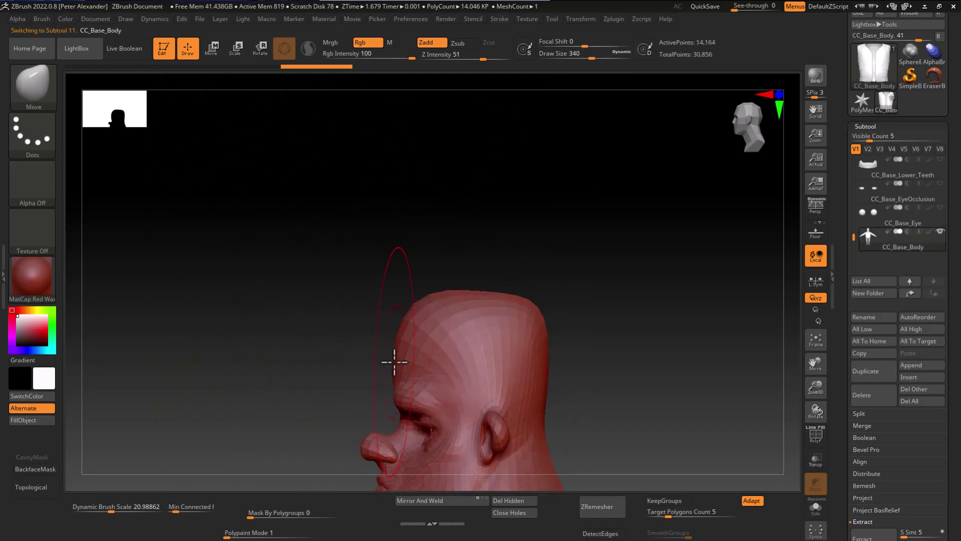
pyautogui.press('[')
pyautogui.press('[')
pyautogui.press('[')
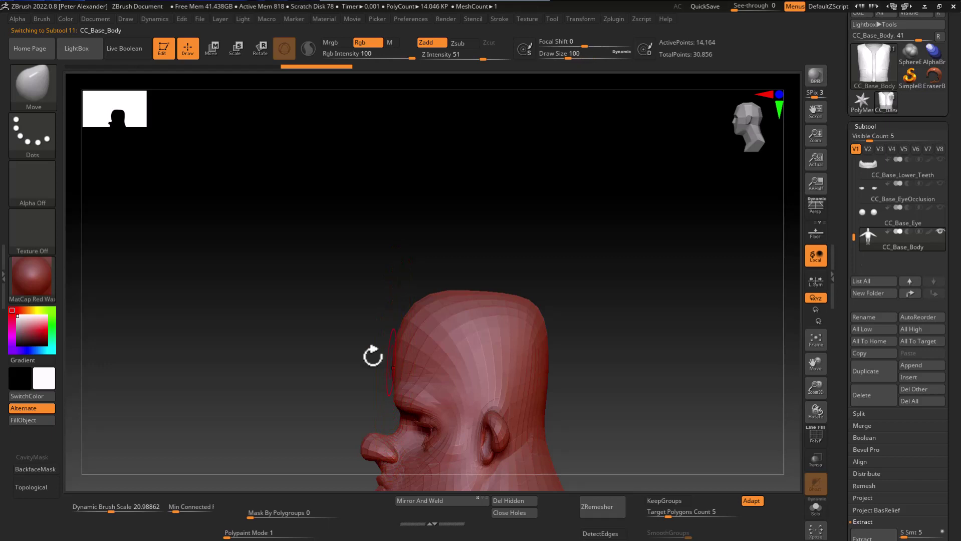
pyautogui.moveTo(371, 353)
pyautogui.mouseDown()
pyautogui.moveTo(281, 305)
pyautogui.moveTo(357, 325)
pyautogui.mouseUp()
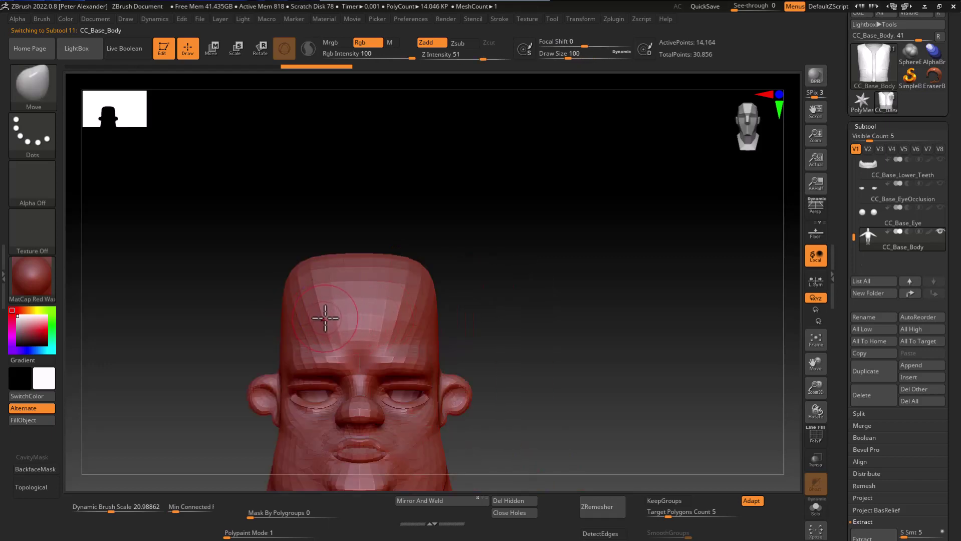
pyautogui.keyDown('alt'); pyautogui.moveTo(170, 327); pyautogui.dragTo(236, 289); pyautogui.keyUp('alt')
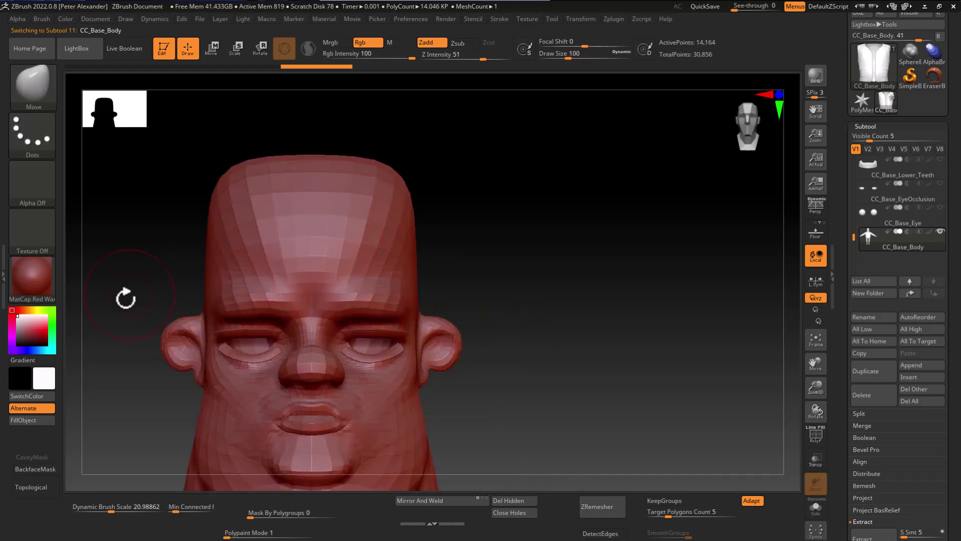
pyautogui.moveTo(124, 296)
pyautogui.keyDown('alt'); pyautogui.mouseDown()
pyautogui.moveTo(161, 335)
pyautogui.moveTo(251, 318)
pyautogui.moveTo(276, 360)
pyautogui.moveTo(240, 291)
pyautogui.moveTo(246, 332)
pyautogui.moveTo(286, 364)
pyautogui.mouseUp(); pyautogui.keyUp('alt')
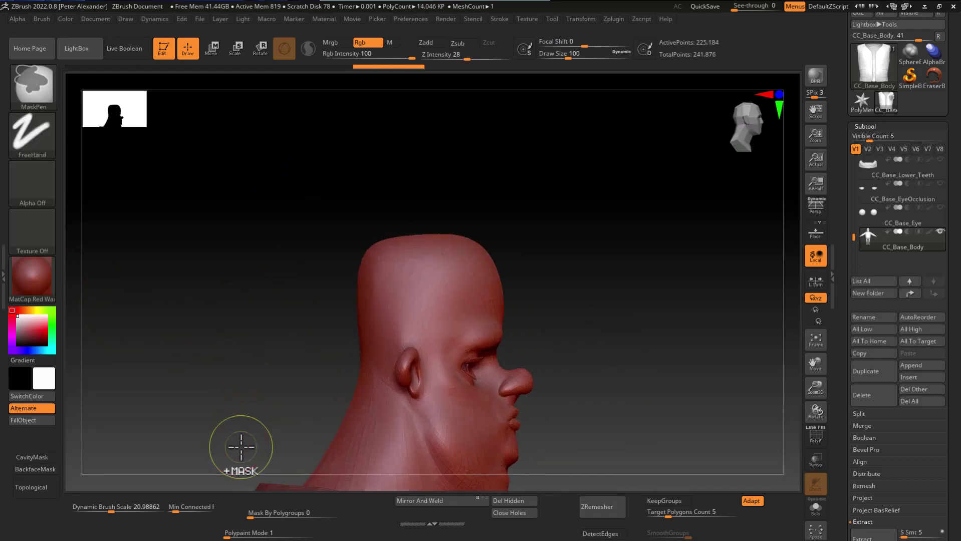
# Change the MaskPen stroke and mask a hair-shaped area around the back and sides of the head above the ears
pyautogui.moveTo(241, 448); pyautogui.dragTo(275, 336)
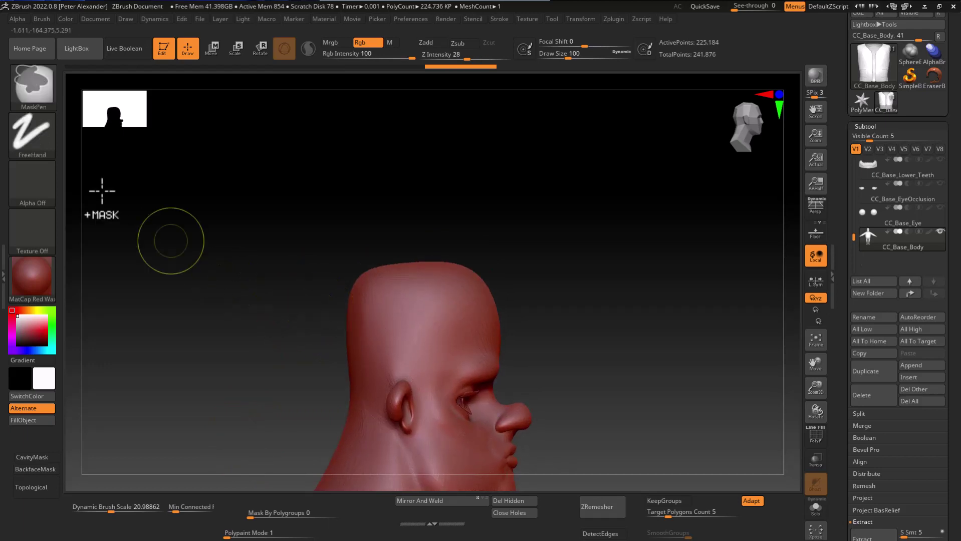
pyautogui.click(33, 136)
pyautogui.click(195, 173)
pyautogui.moveTo(285, 319)
pyautogui.keyDown('ctrl'); pyautogui.mouseDown()
pyautogui.moveTo(456, 321)
pyautogui.moveTo(467, 337)
pyautogui.moveTo(314, 321)
pyautogui.moveTo(456, 318)
pyautogui.moveTo(457, 350)
pyautogui.moveTo(430, 372)
pyautogui.moveTo(392, 366)
pyautogui.moveTo(356, 404)
pyautogui.moveTo(313, 374)
pyautogui.moveTo(197, 388)
pyautogui.moveTo(242, 382)
pyautogui.moveTo(298, 399)
pyautogui.moveTo(236, 408)
pyautogui.moveTo(229, 425)
pyautogui.mouseUp(); pyautogui.keyUp('ctrl')
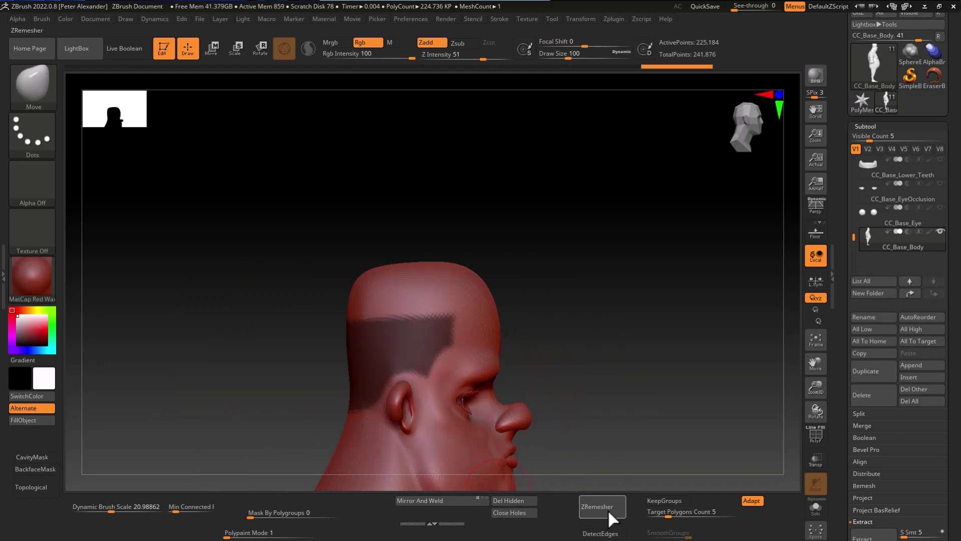
# Extract the masked hair area as a new subtool with smoothness 5 and thickness 0.02, and accept it
pyautogui.scroll(-2, 889, 487)
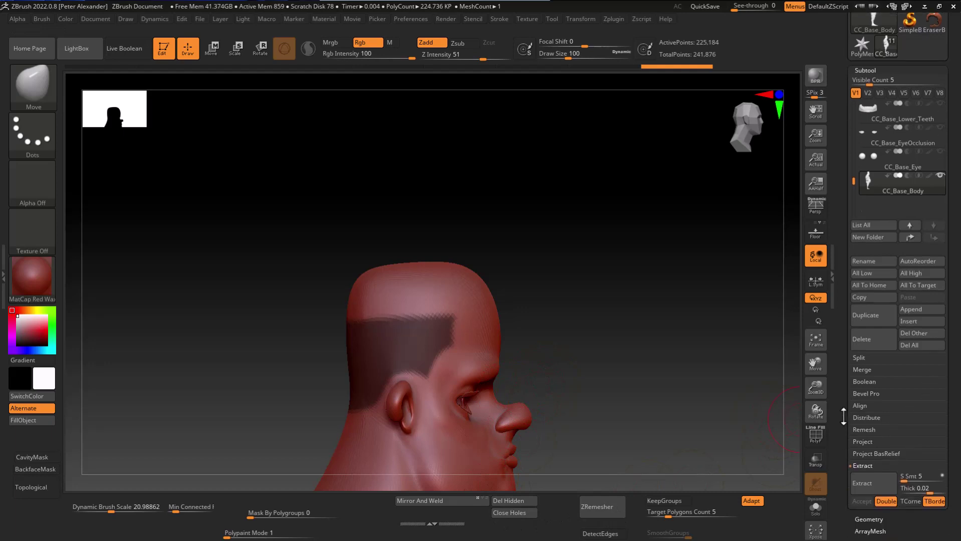
pyautogui.click(890, 487)
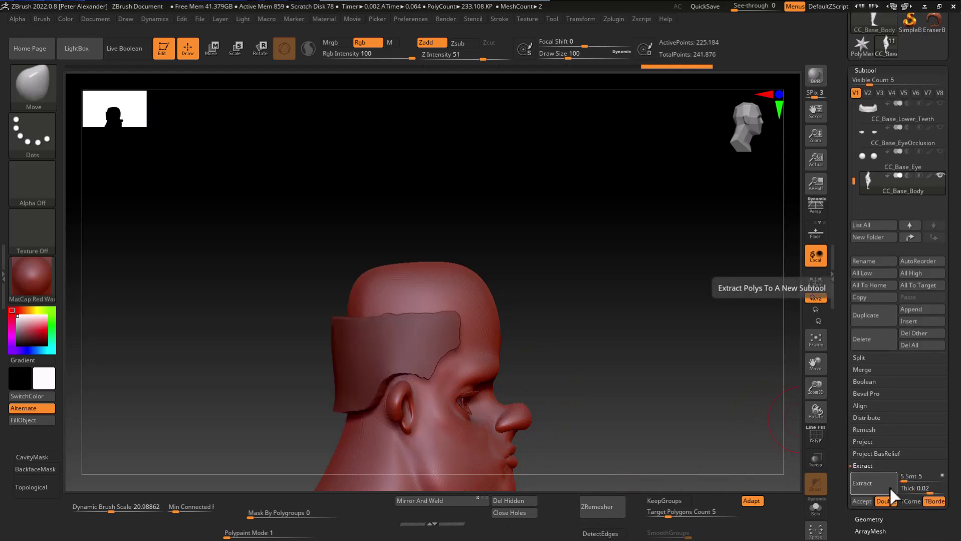
pyautogui.click(862, 501)
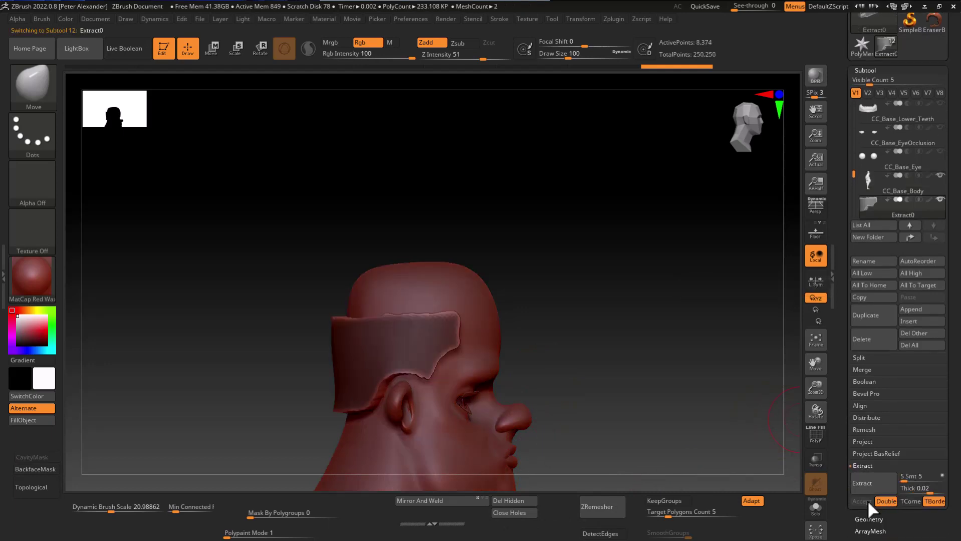
# Clear the mask on the extracted hair piece and rework its side and front edges with Draw Size 192
pyautogui.moveTo(661, 408)
pyautogui.mouseDown()
pyautogui.moveTo(167, 385)
pyautogui.moveTo(229, 381)
pyautogui.moveTo(294, 337)
pyautogui.mouseUp()
pyautogui.press('ctrl')
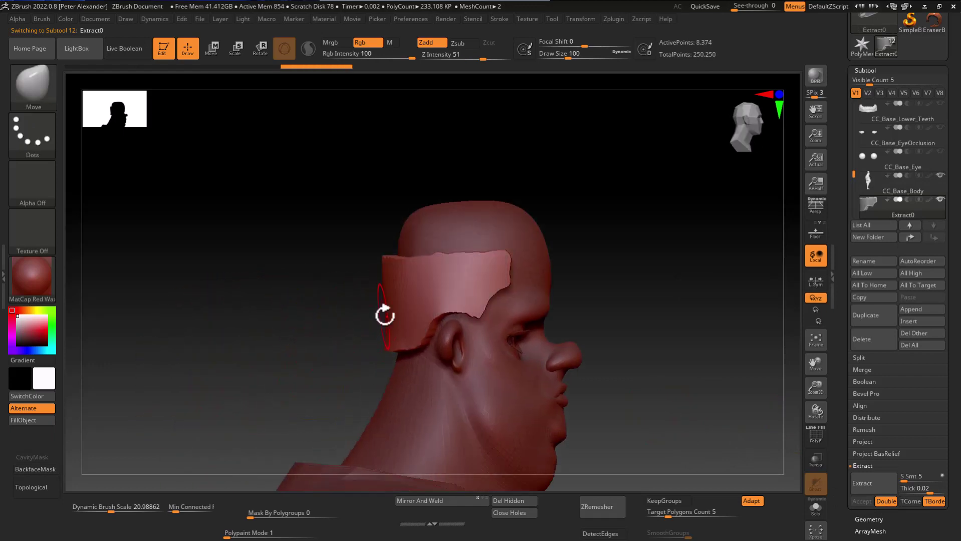
pyautogui.moveTo(456, 299)
pyautogui.mouseDown()
pyautogui.moveTo(275, 285)
pyautogui.moveTo(144, 307)
pyautogui.moveTo(226, 299)
pyautogui.mouseUp()
pyautogui.press('shift')
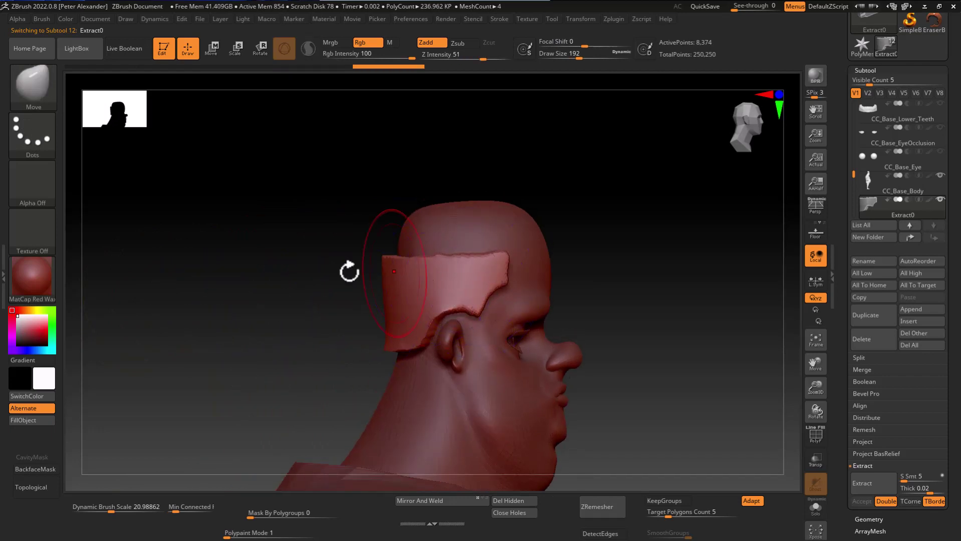
# Smooth the jagged upper and lower borders of the hair piece around the back and sides of the head
pyautogui.moveTo(350, 268)
pyautogui.mouseDown()
pyautogui.moveTo(407, 283)
pyautogui.moveTo(426, 263)
pyautogui.moveTo(403, 311)
pyautogui.moveTo(402, 300)
pyautogui.moveTo(303, 290)
pyautogui.mouseUp()
pyautogui.press('shift')
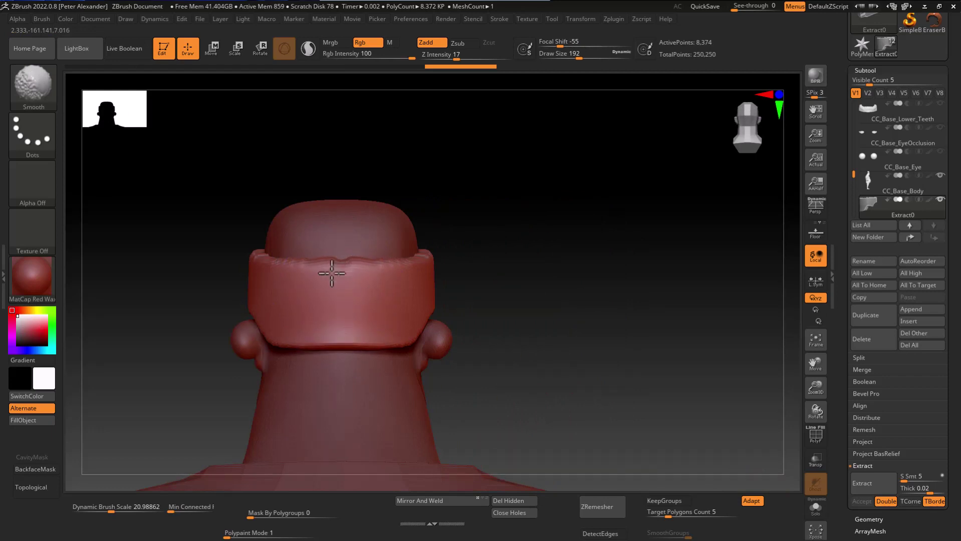
pyautogui.keyDown('shift'); pyautogui.moveTo(305, 352); pyautogui.dragTo(296, 348); pyautogui.keyUp('shift')
pyautogui.moveTo(168, 313); pyautogui.dragTo(226, 304)
pyautogui.keyDown('shift'); pyautogui.moveTo(248, 298); pyautogui.dragTo(291, 272); pyautogui.keyUp('shift')
pyautogui.moveTo(173, 256); pyautogui.dragTo(218, 286)
pyautogui.keyDown('alt'); pyautogui.moveTo(365, 331); pyautogui.dragTo(526, 343); pyautogui.keyUp('alt')
pyautogui.moveTo(270, 300)
pyautogui.mouseDown()
pyautogui.moveTo(285, 298)
pyautogui.moveTo(327, 343)
pyautogui.moveTo(413, 354)
pyautogui.moveTo(422, 335)
pyautogui.mouseUp()
pyautogui.moveTo(358, 328)
pyautogui.mouseDown()
pyautogui.moveTo(389, 292)
pyautogui.moveTo(249, 331)
pyautogui.moveTo(257, 374)
pyautogui.moveTo(223, 370)
pyautogui.moveTo(256, 386)
pyautogui.mouseUp()
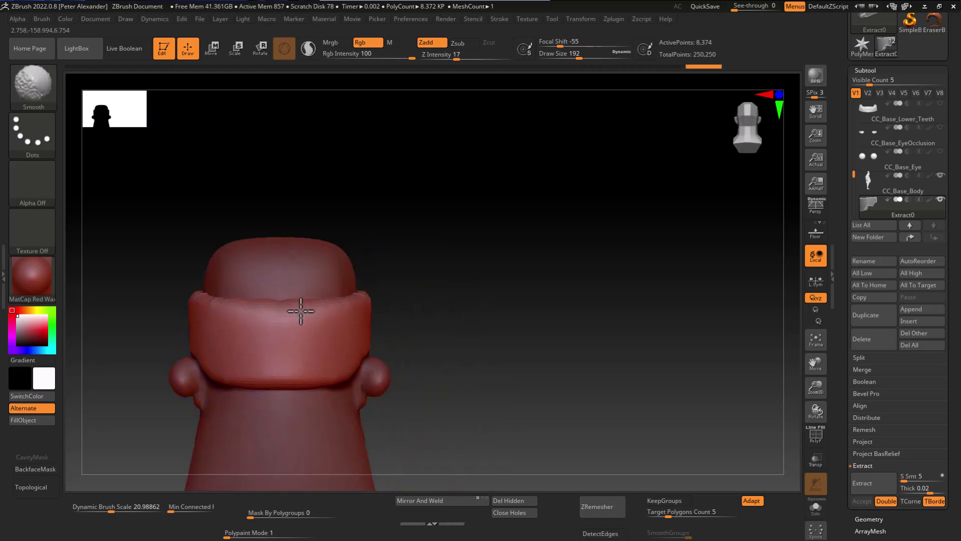
# Shape the front edge of the hair piece near the temple and sideburn with the Move brush
pyautogui.moveTo(128, 292); pyautogui.dragTo(183, 308)
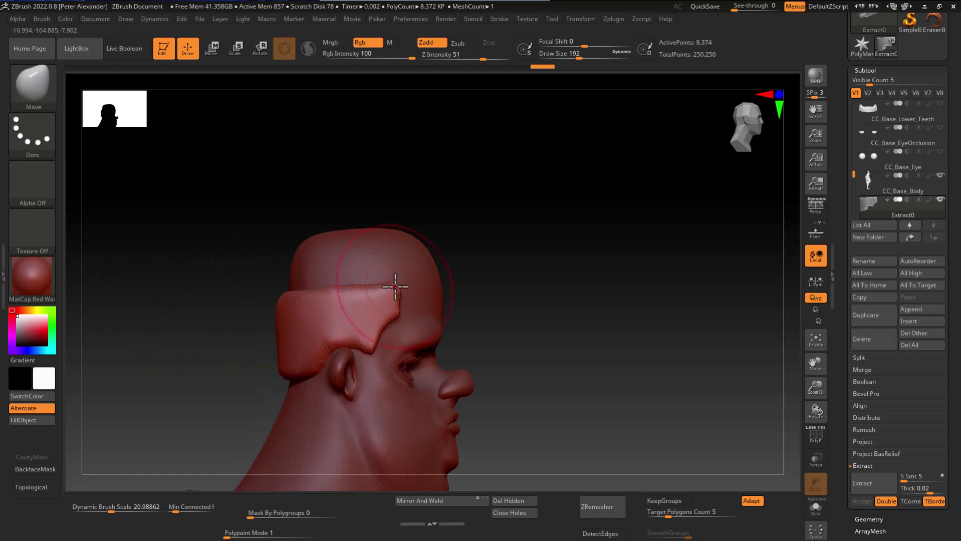
pyautogui.moveTo(395, 287)
pyautogui.mouseDown()
pyautogui.moveTo(302, 292)
pyautogui.moveTo(300, 382)
pyautogui.moveTo(146, 369)
pyautogui.moveTo(362, 296)
pyautogui.mouseUp()
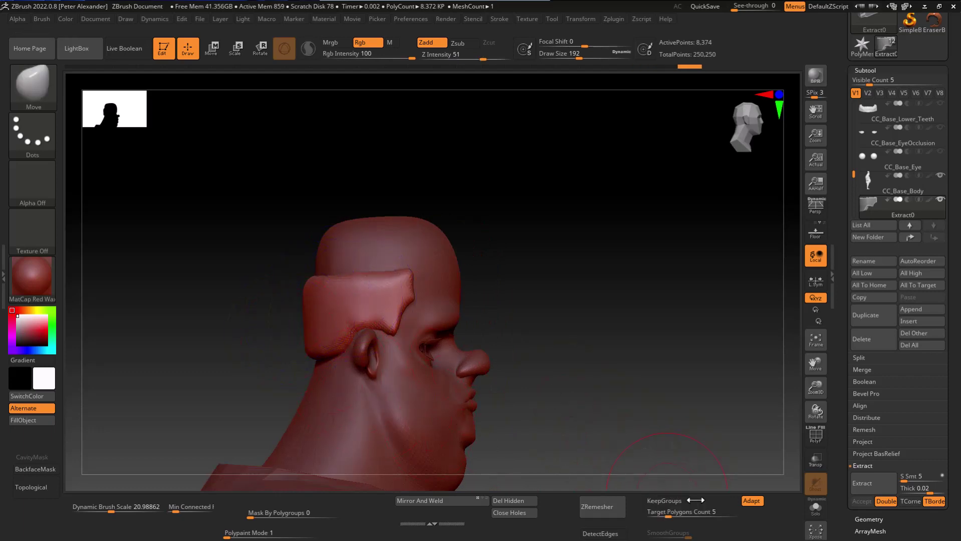
# Configure ZRemesher for the hair piece with KeepGroups enabled and Adapt disabled
pyautogui.click(680, 501)
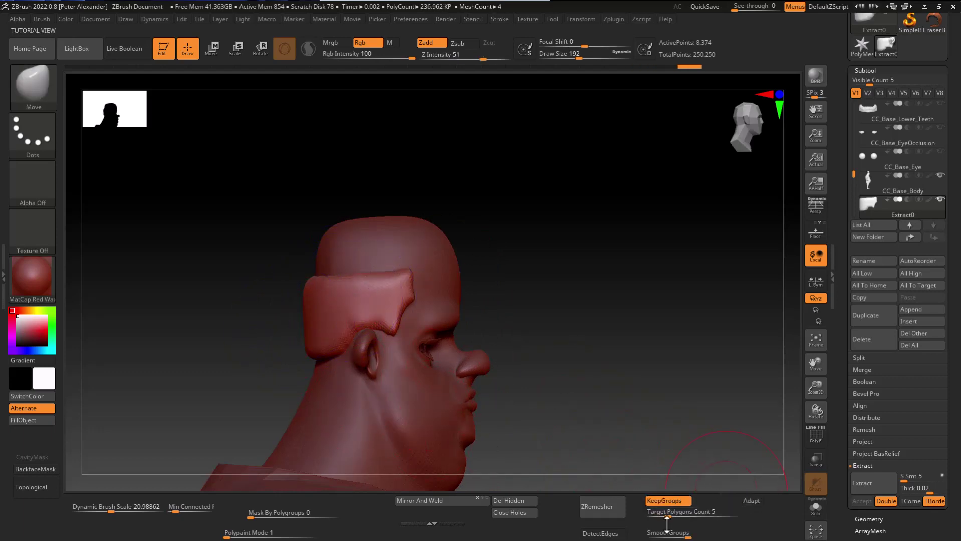
# ZRemesh the extracted hair band around the back of the head with a target polygon count of 0.42996
pyautogui.moveTo(667, 524); pyautogui.dragTo(661, 516)
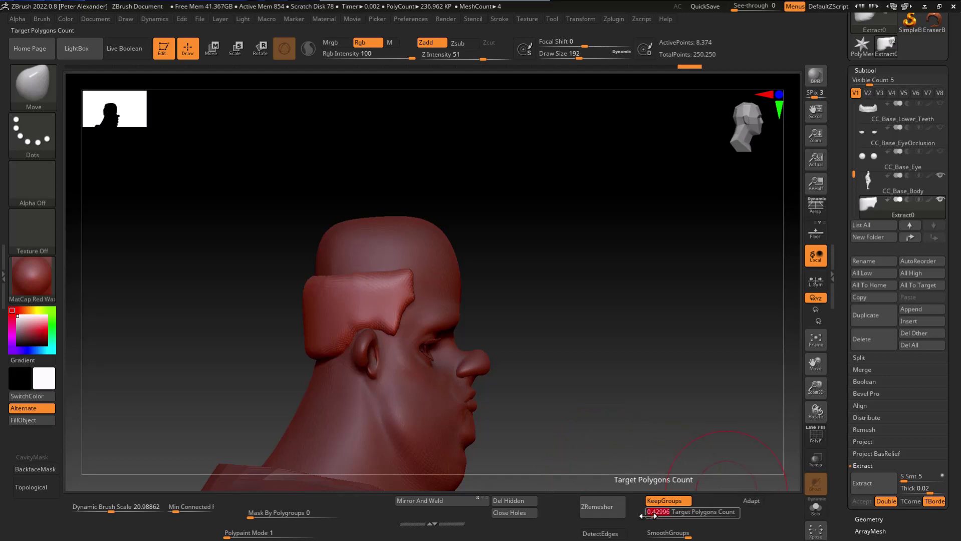
pyautogui.click(603, 506)
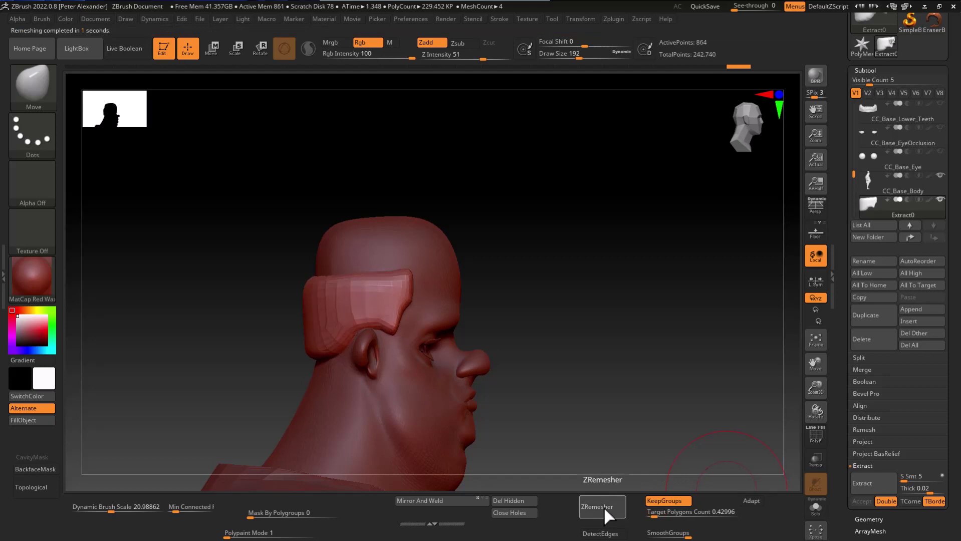
# Smooth the hair band's upper, side and back edges and reshape its front corner above the ear with the Move brush
pyautogui.moveTo(260, 331); pyautogui.dragTo(427, 283)
pyautogui.moveTo(332, 282); pyautogui.dragTo(375, 285)
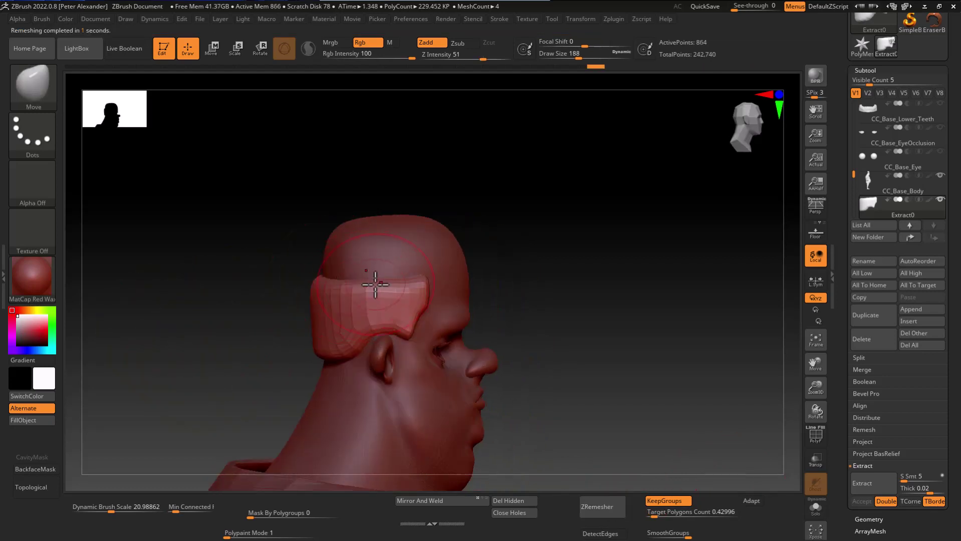
pyautogui.moveTo(284, 287); pyautogui.dragTo(311, 291)
pyautogui.keyDown('shift'); pyautogui.moveTo(333, 293); pyautogui.dragTo(425, 288); pyautogui.keyUp('shift')
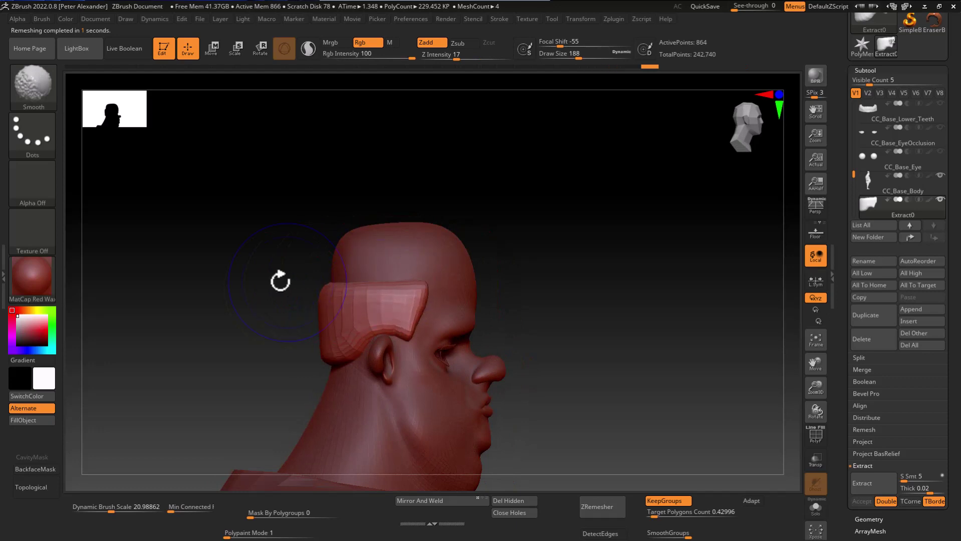
pyautogui.keyDown('shift'); pyautogui.moveTo(281, 281); pyautogui.dragTo(283, 295); pyautogui.keyUp('shift')
pyautogui.keyDown('shift'); pyautogui.moveTo(146, 307); pyautogui.dragTo(168, 322); pyautogui.keyUp('shift')
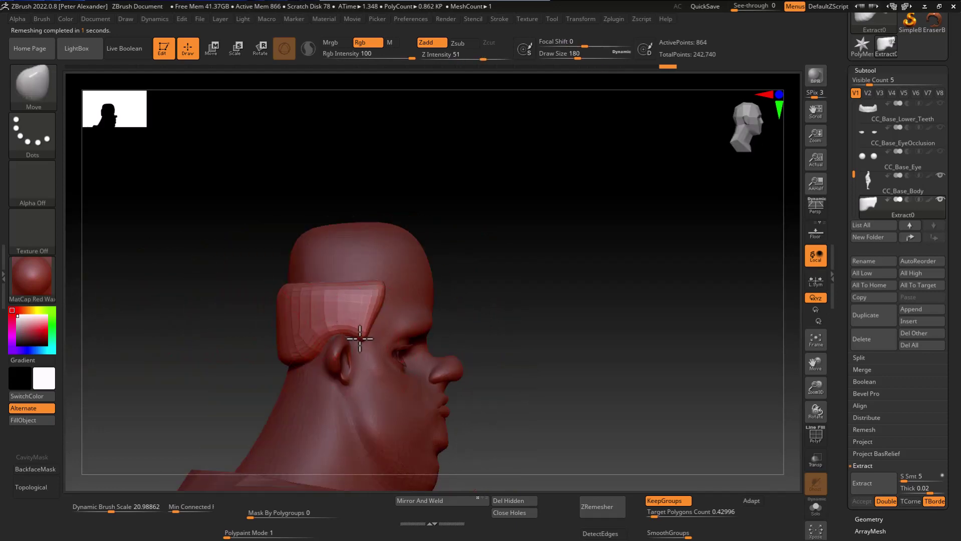
pyautogui.moveTo(360, 338)
pyautogui.mouseDown()
pyautogui.moveTo(360, 323)
pyautogui.moveTo(362, 340)
pyautogui.mouseUp()
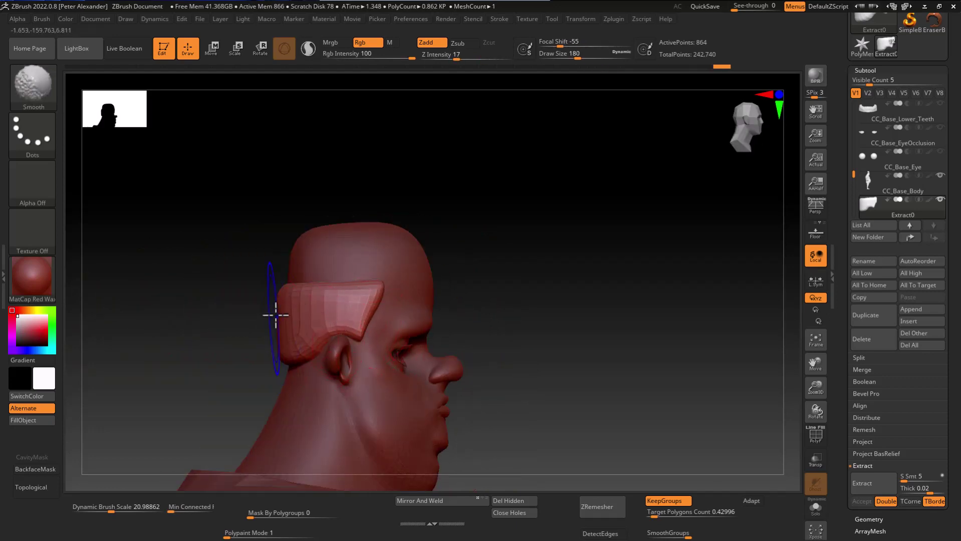
pyautogui.moveTo(272, 315)
pyautogui.keyDown('shift'); pyautogui.mouseDown()
pyautogui.moveTo(142, 368)
pyautogui.moveTo(114, 328)
pyautogui.moveTo(252, 370)
pyautogui.moveTo(357, 301)
pyautogui.moveTo(342, 300)
pyautogui.mouseUp(); pyautogui.keyUp('shift')
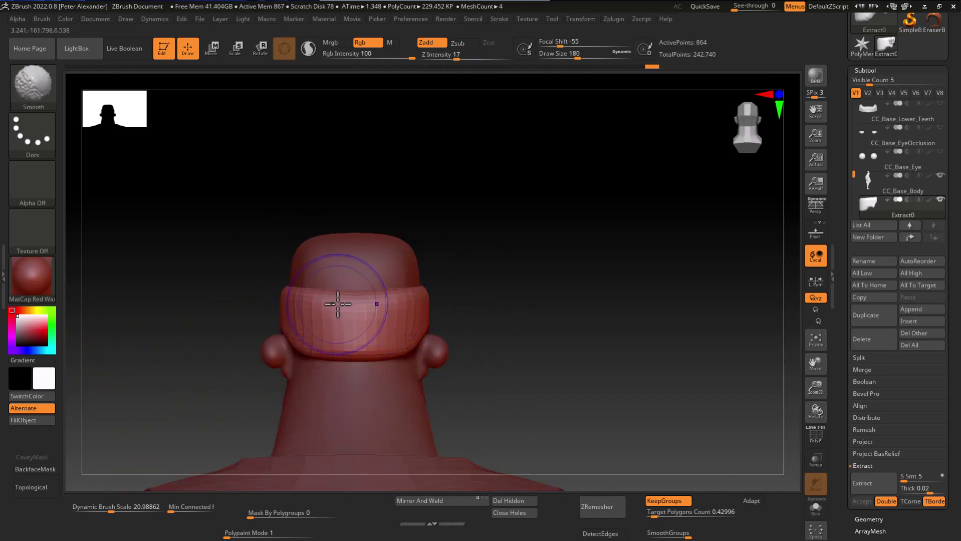
# Isolate the hair band from the rest of the character and display its polygroup wireframe
pyautogui.moveTo(204, 309); pyautogui.dragTo(220, 356)
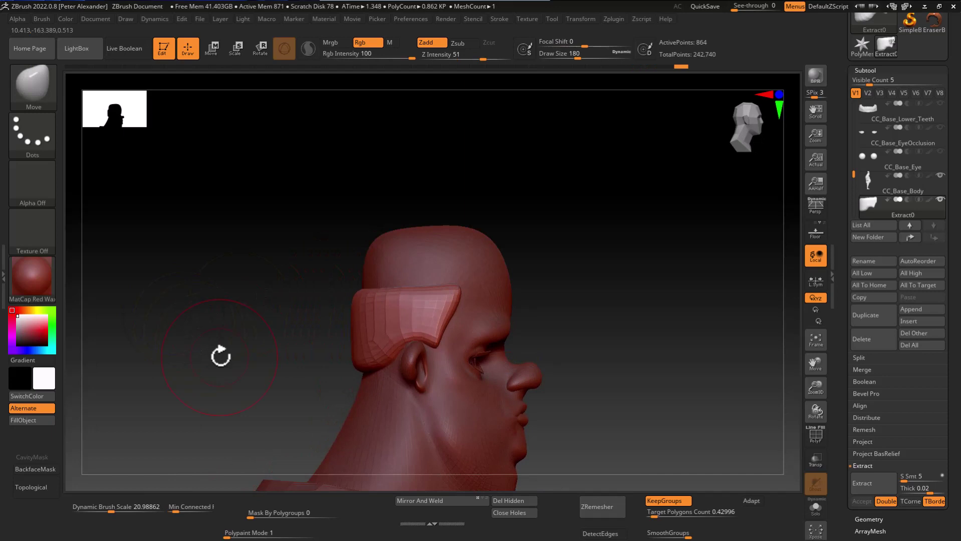
pyautogui.keyDown('ctrl'); pyautogui.keyDown('shift'); pyautogui.click(364, 343); pyautogui.keyUp('shift'); pyautogui.keyUp('ctrl')
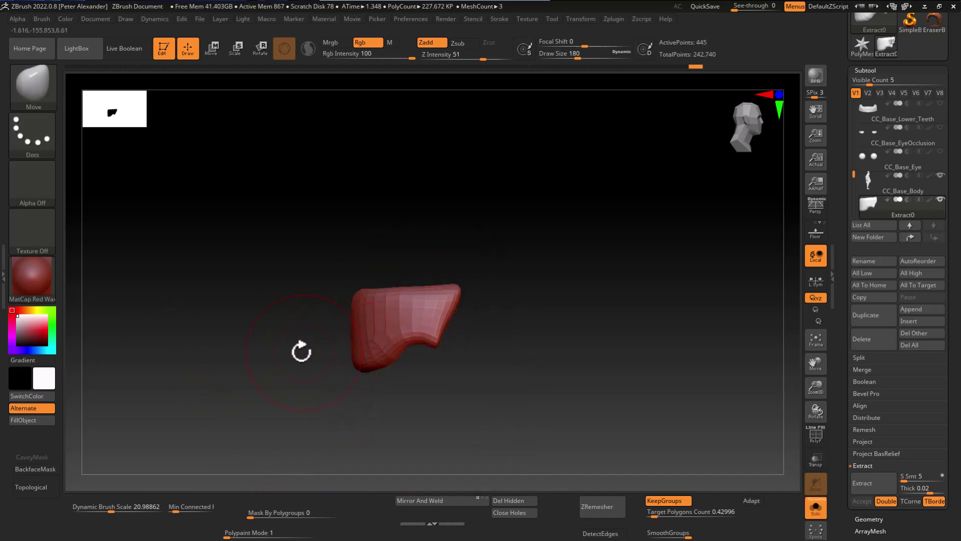
pyautogui.moveTo(300, 350)
pyautogui.mouseDown()
pyautogui.moveTo(259, 371)
pyautogui.moveTo(249, 393)
pyautogui.moveTo(270, 360)
pyautogui.moveTo(236, 369)
pyautogui.moveTo(317, 347)
pyautogui.mouseUp()
pyautogui.keyDown('ctrl'); pyautogui.keyDown('shift'); pyautogui.click(260, 371); pyautogui.keyUp('shift'); pyautogui.keyUp('ctrl')
pyautogui.hotkey('shift', 'f')
# Examine the hair band's inner and outer polygroups by hiding and showing them in turn
pyautogui.keyDown('ctrl'); pyautogui.keyDown('shift'); pyautogui.click(318, 349); pyautogui.keyUp('shift'); pyautogui.keyUp('ctrl')
pyautogui.keyDown('ctrl'); pyautogui.keyDown('shift'); pyautogui.click(319, 350); pyautogui.keyUp('shift'); pyautogui.keyUp('ctrl')
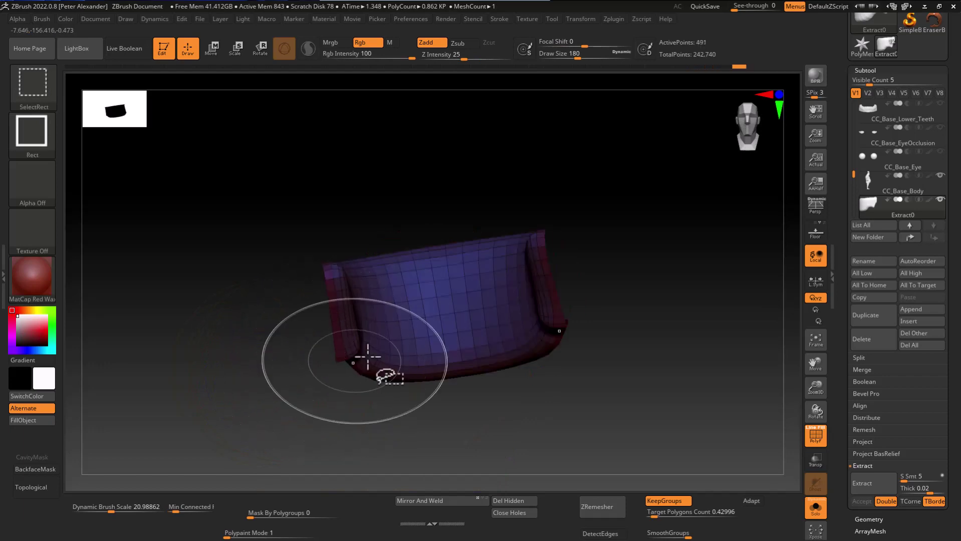
pyautogui.keyDown('ctrl'); pyautogui.keyDown('shift'); pyautogui.click(367, 358); pyautogui.keyUp('shift'); pyautogui.keyUp('ctrl')
pyautogui.keyDown('ctrl'); pyautogui.keyDown('shift'); pyautogui.click(260, 414); pyautogui.keyUp('shift'); pyautogui.keyUp('ctrl')
pyautogui.moveTo(260, 414); pyautogui.dragTo(264, 417)
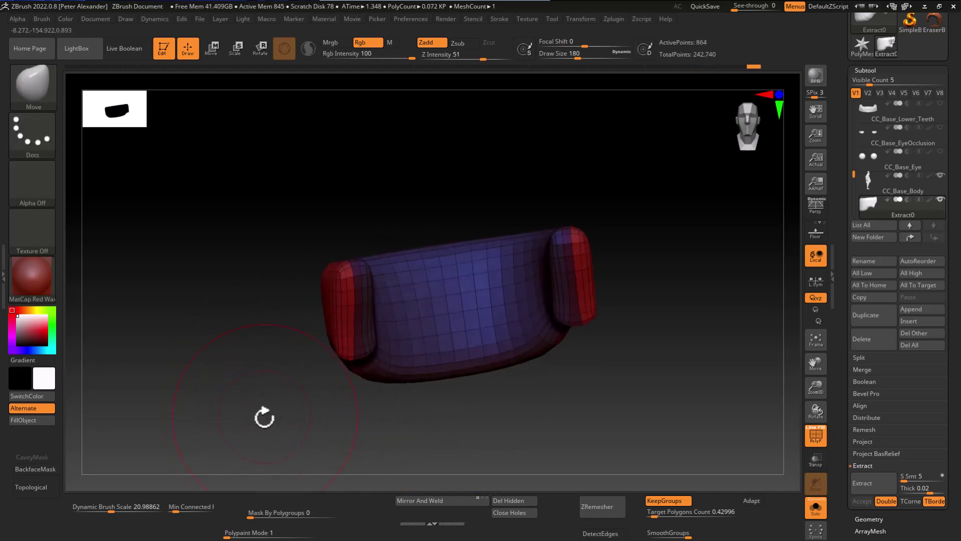
pyautogui.keyDown('ctrl'); pyautogui.keyDown('shift'); pyautogui.click(325, 355); pyautogui.keyUp('shift'); pyautogui.keyUp('ctrl')
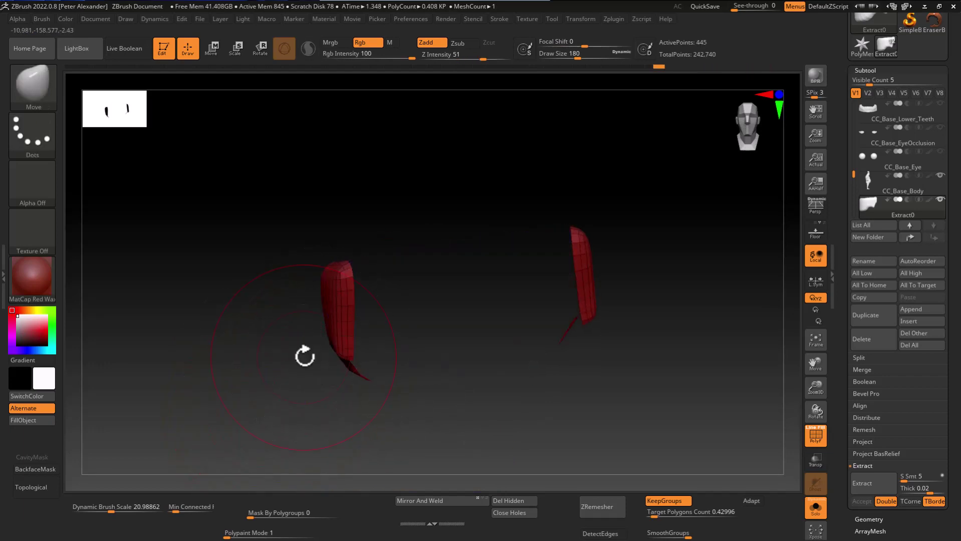
pyautogui.keyDown('ctrl'); pyautogui.keyDown('shift'); pyautogui.click(301, 367); pyautogui.keyUp('shift'); pyautogui.keyUp('ctrl')
pyautogui.keyDown('ctrl'); pyautogui.keyDown('shift'); pyautogui.click(403, 341); pyautogui.keyUp('shift'); pyautogui.keyUp('ctrl')
pyautogui.keyDown('ctrl'); pyautogui.keyDown('shift'); pyautogui.click(400, 346); pyautogui.keyUp('shift'); pyautogui.keyUp('ctrl')
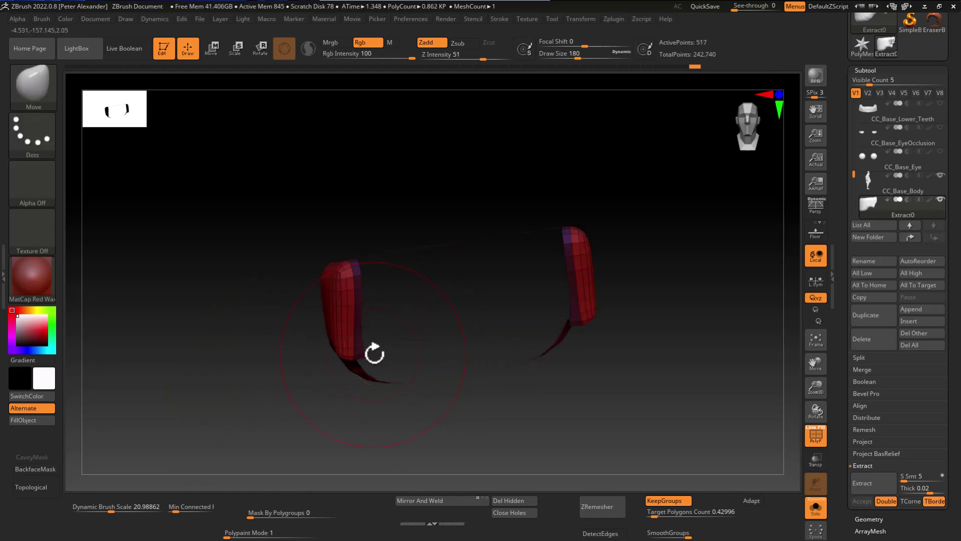
pyautogui.keyDown('ctrl'); pyautogui.keyDown('shift'); pyautogui.click(242, 392); pyautogui.keyUp('shift'); pyautogui.keyUp('ctrl')
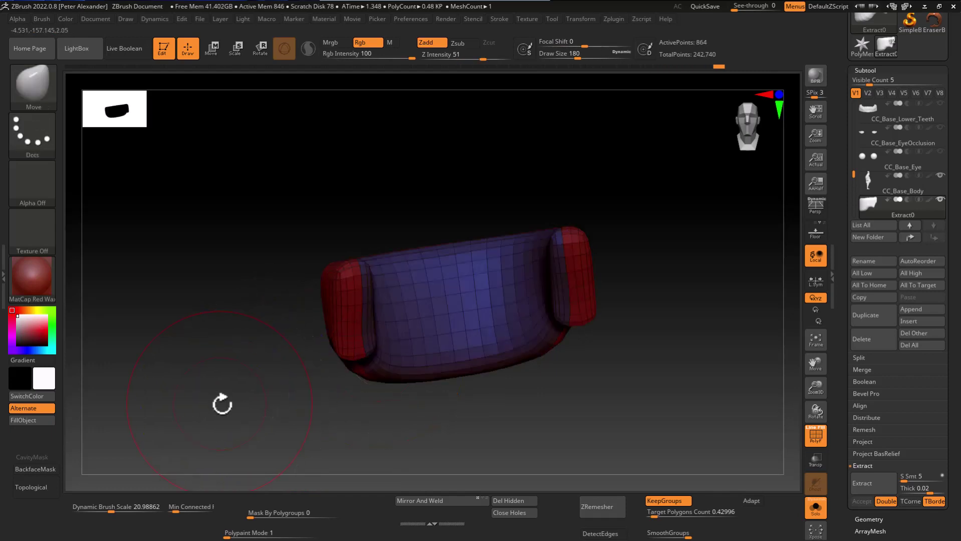
pyautogui.moveTo(221, 401); pyautogui.dragTo(247, 417)
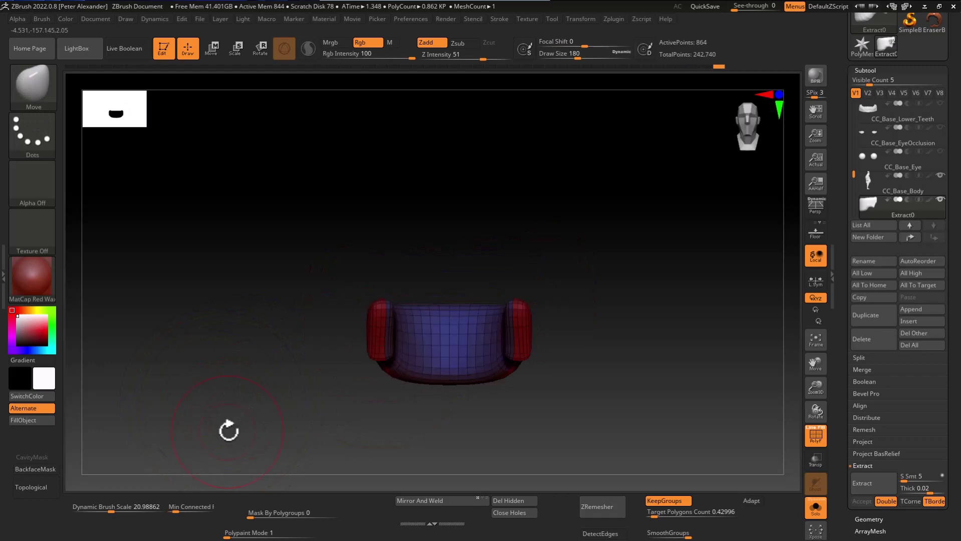
# Show the whole character again and unwrap the hair band with UV Master, using Symmetry and Polygroups
pyautogui.hotkey('shift', 's')
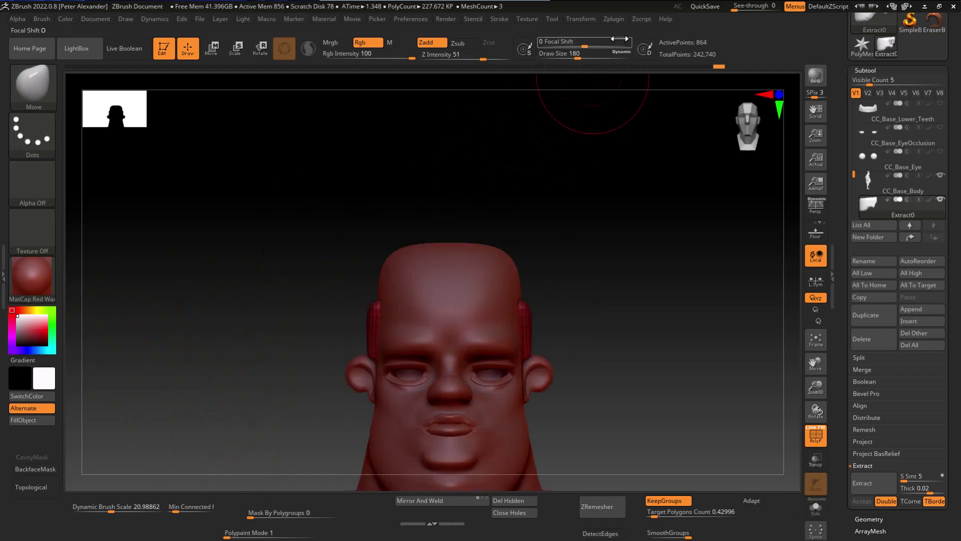
pyautogui.click(619, 17)
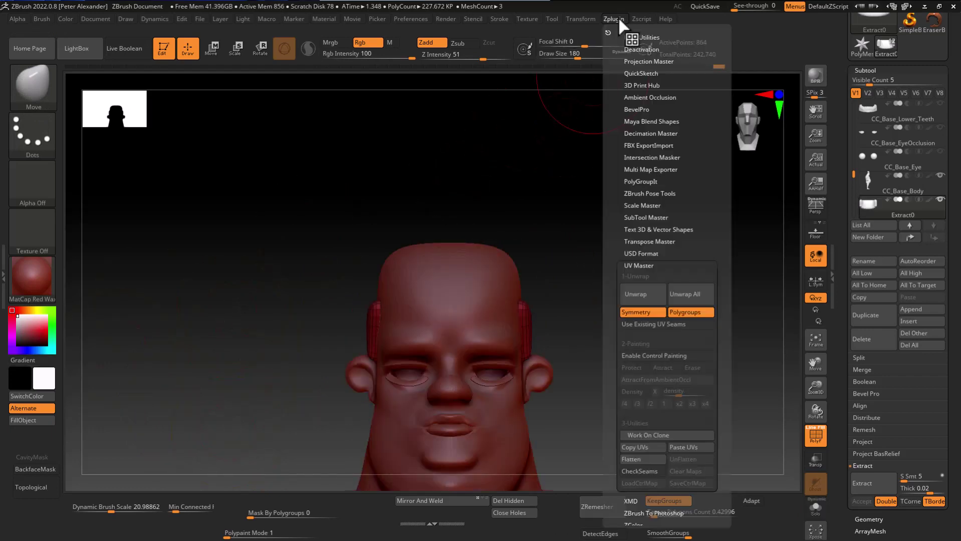
pyautogui.click(649, 297)
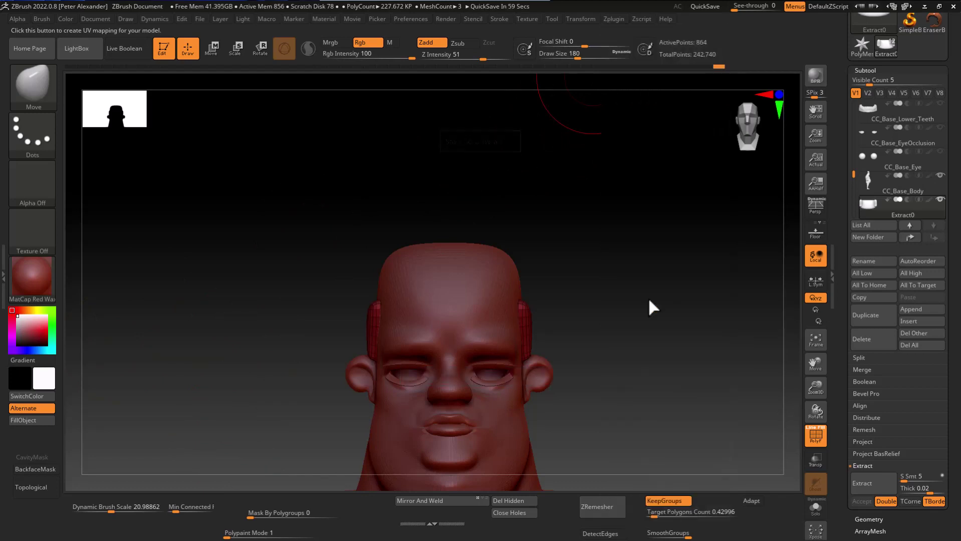
# Preview the hair band's flattened UV layout with Morph UV and restore its 3D shape
pyautogui.moveTo(842, 353); pyautogui.dragTo(827, 222)
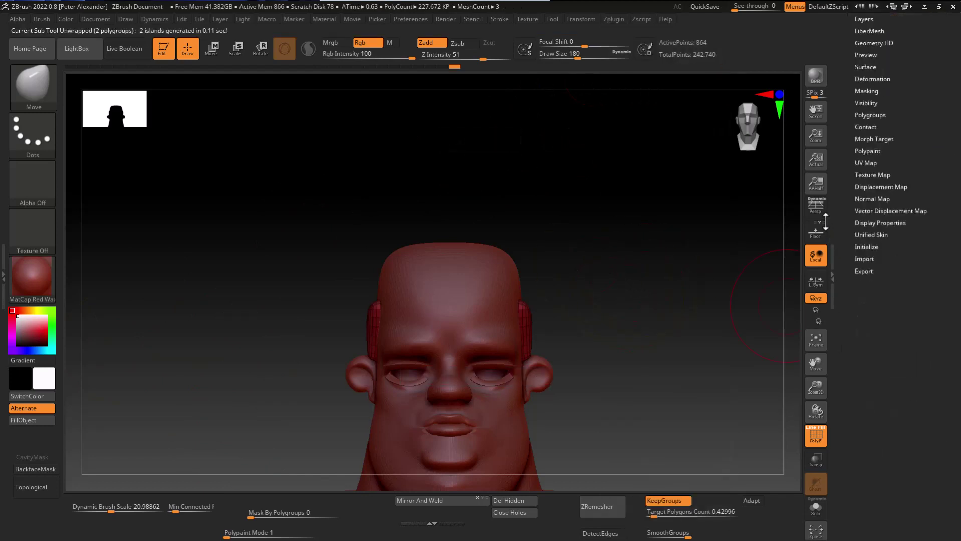
pyautogui.click(869, 162)
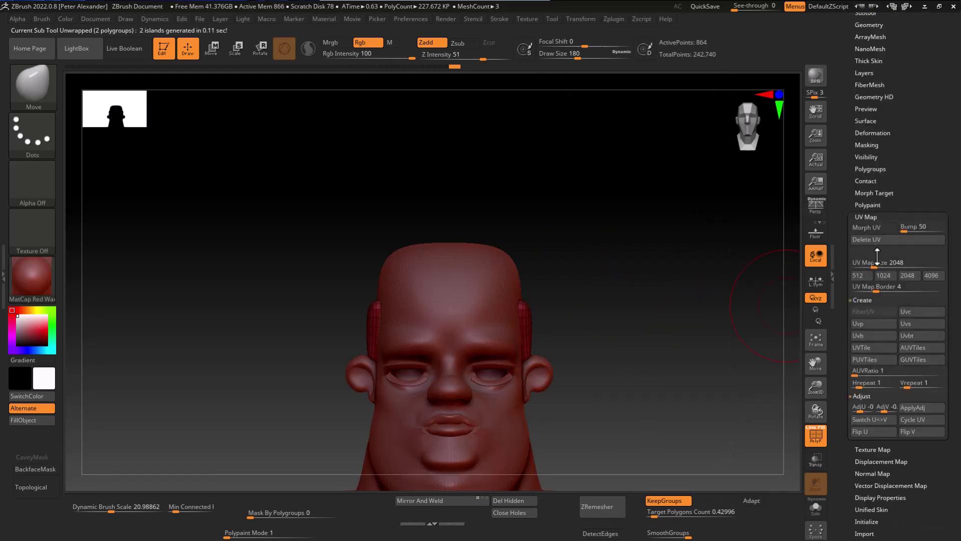
pyautogui.click(874, 227)
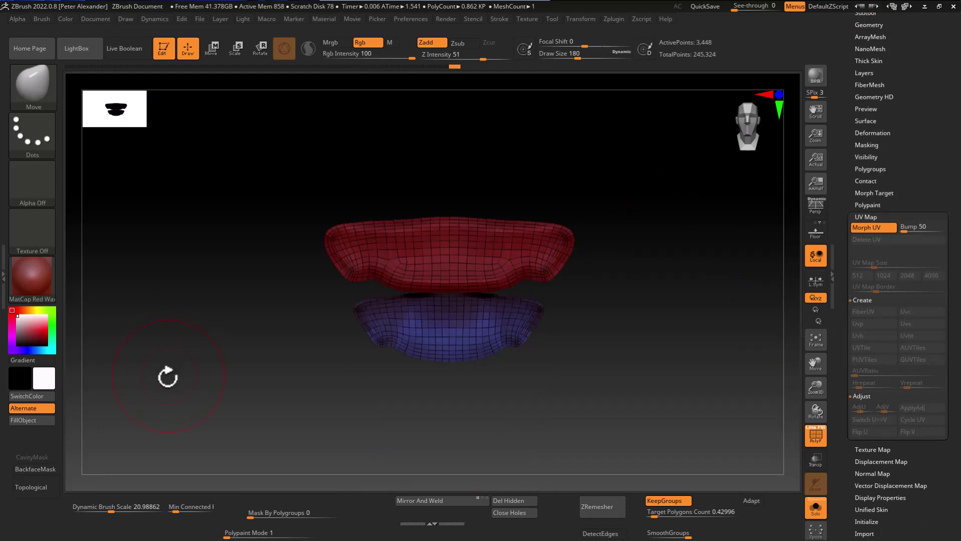
pyautogui.moveTo(168, 377); pyautogui.dragTo(176, 401)
pyautogui.click(867, 228)
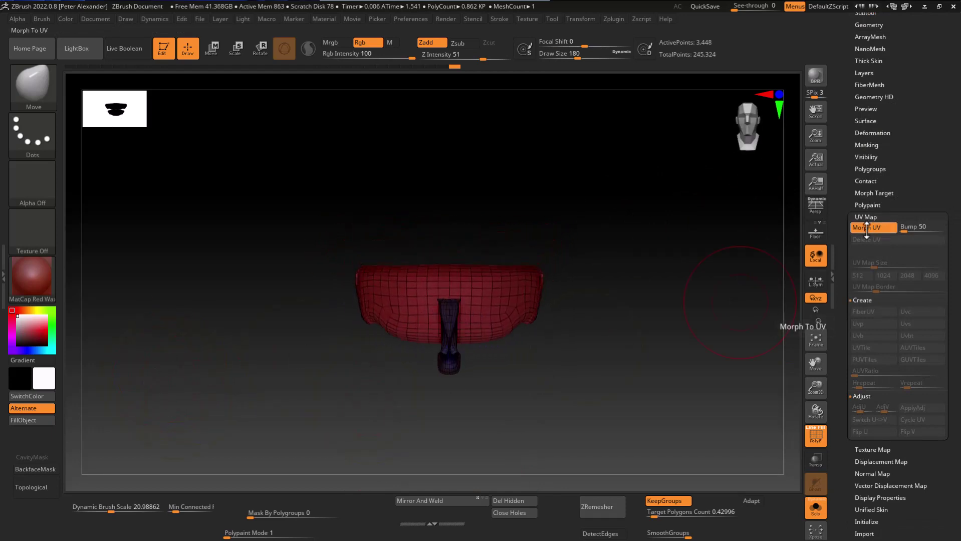
pyautogui.click(221, 389)
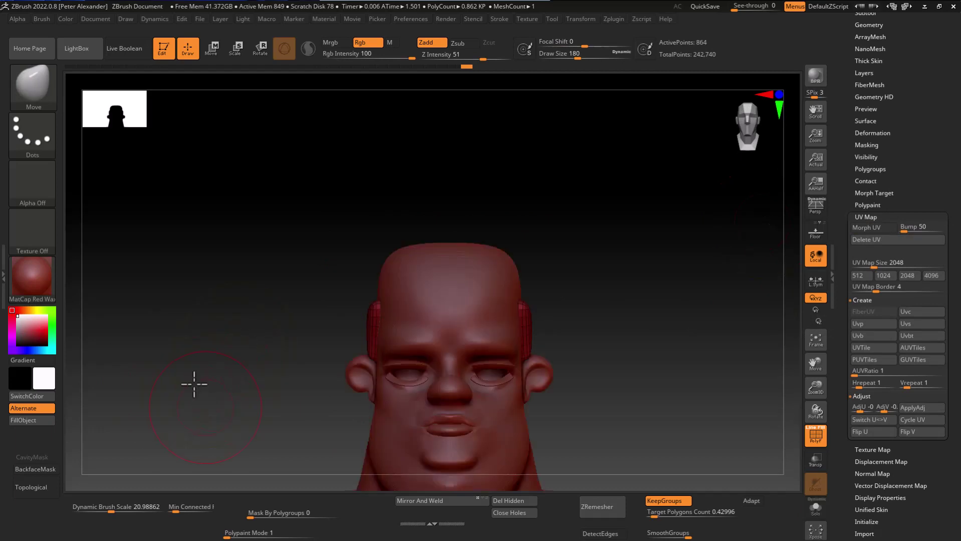
# Make the CC_Base_Body subtool active and view the head from above
pyautogui.keyDown('alt'); pyautogui.moveTo(193, 385); pyautogui.dragTo(234, 393); pyautogui.keyUp('alt')
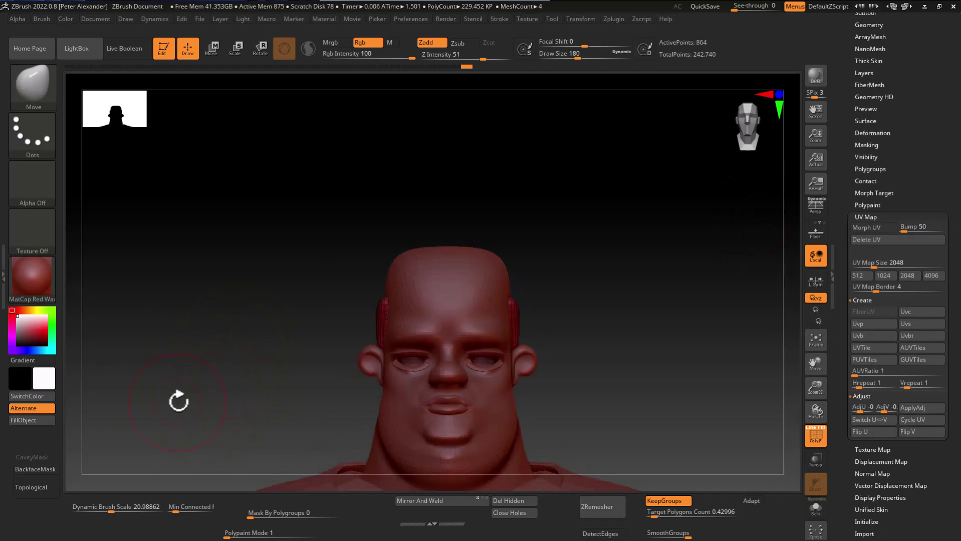
pyautogui.moveTo(244, 310); pyautogui.dragTo(324, 303)
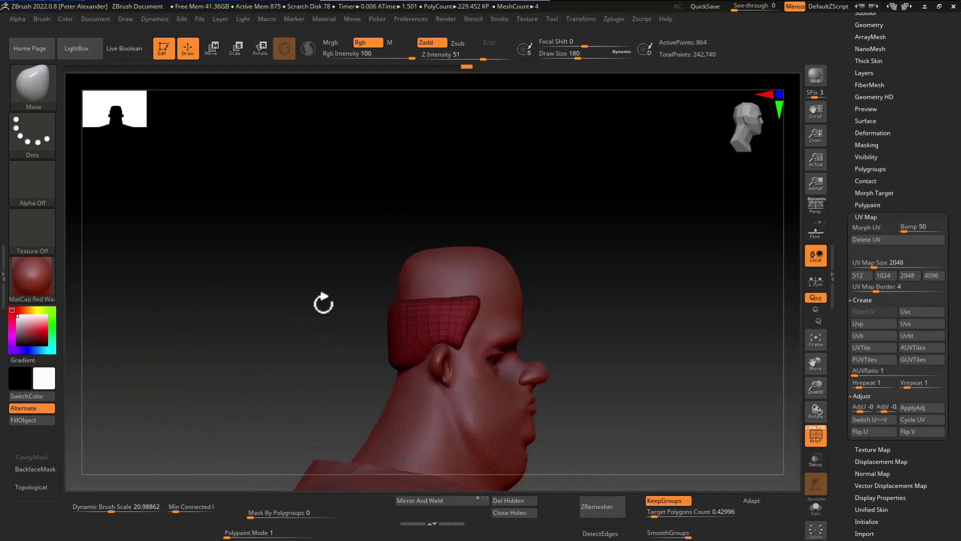
pyautogui.keyDown('alt'); pyautogui.click(408, 288); pyautogui.keyUp('alt')
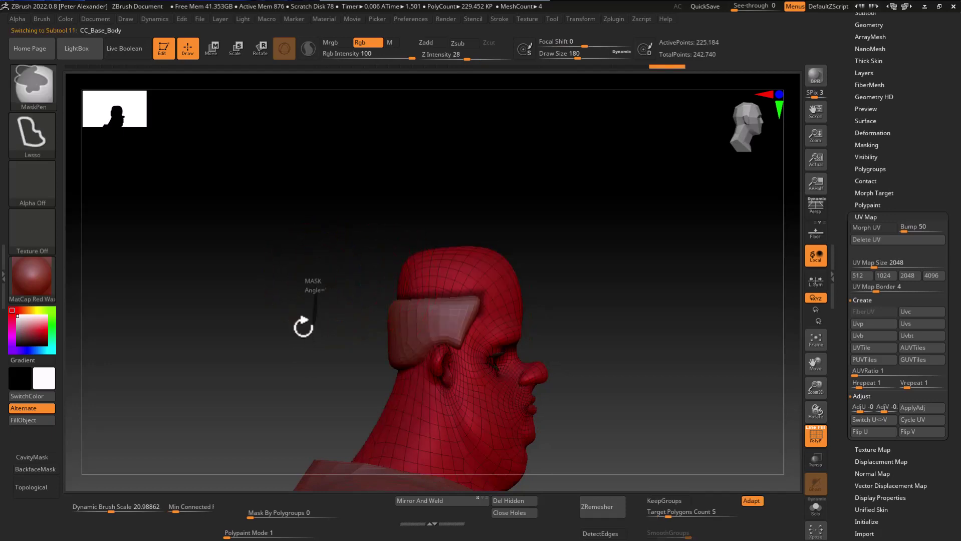
pyautogui.moveTo(302, 324); pyautogui.dragTo(415, 298)
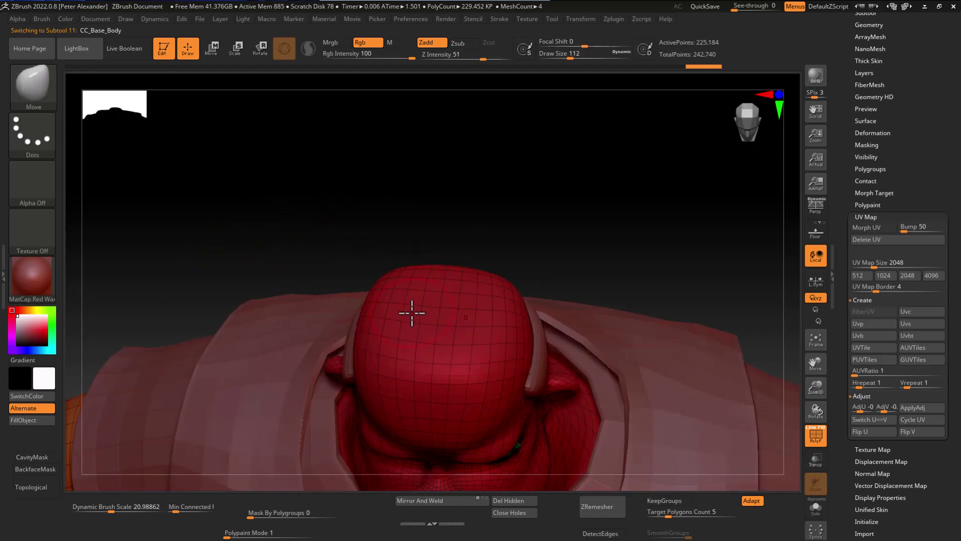
# Switch the MaskPen stroke to Dots and paint a mask strip across the top of the head
pyautogui.press('ctrl')
pyautogui.keyDown('ctrl'); pyautogui.click(50, 146); pyautogui.keyUp('ctrl')
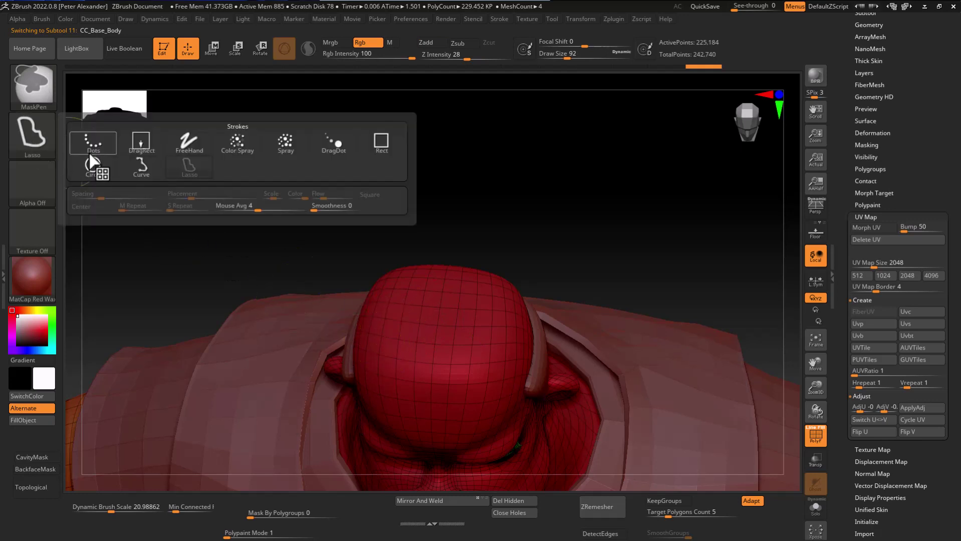
pyautogui.click(91, 150)
pyautogui.moveTo(274, 203)
pyautogui.mouseDown()
pyautogui.moveTo(392, 350)
pyautogui.moveTo(439, 362)
pyautogui.moveTo(395, 357)
pyautogui.mouseUp()
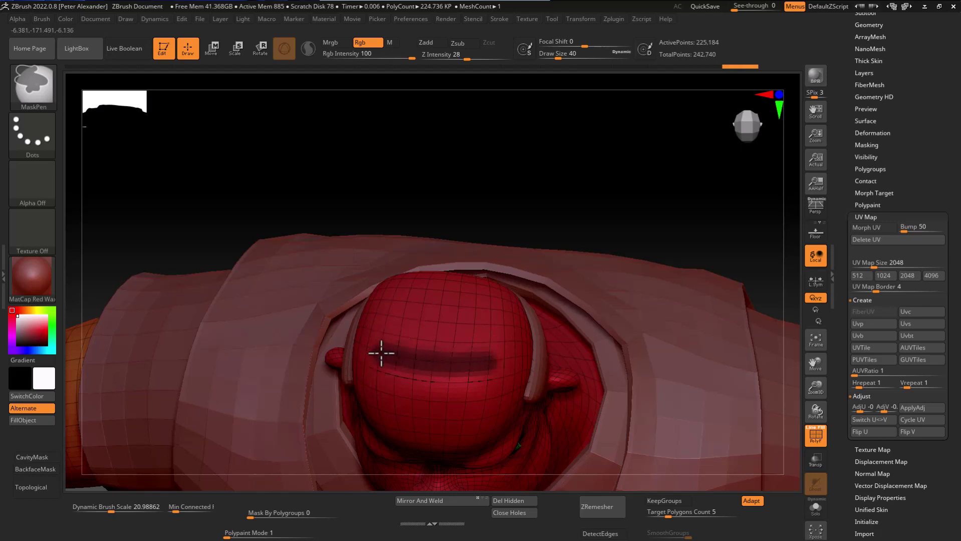
pyautogui.moveTo(254, 113)
pyautogui.mouseDown()
pyautogui.moveTo(298, 242)
pyautogui.moveTo(345, 261)
pyautogui.moveTo(253, 283)
pyautogui.mouseUp()
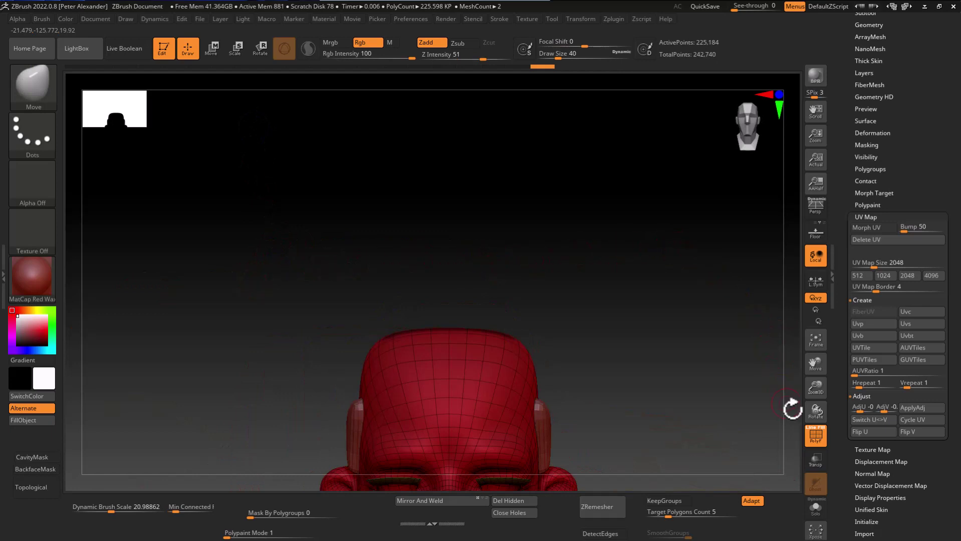
# Preview an extraction from the masked top of the head and set the Extract thickness to 0.01
pyautogui.moveTo(855, 151); pyautogui.dragTo(850, 190)
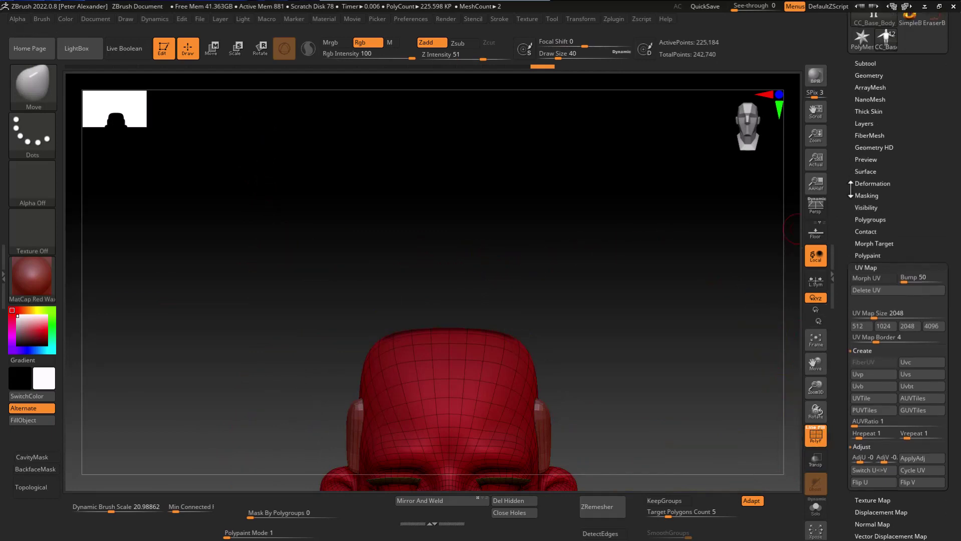
pyautogui.click(866, 65)
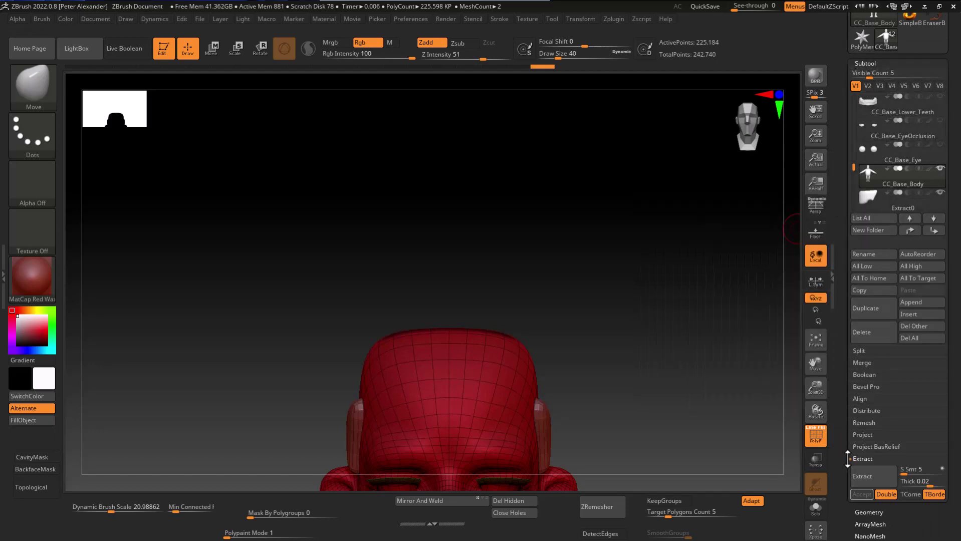
pyautogui.click(873, 477)
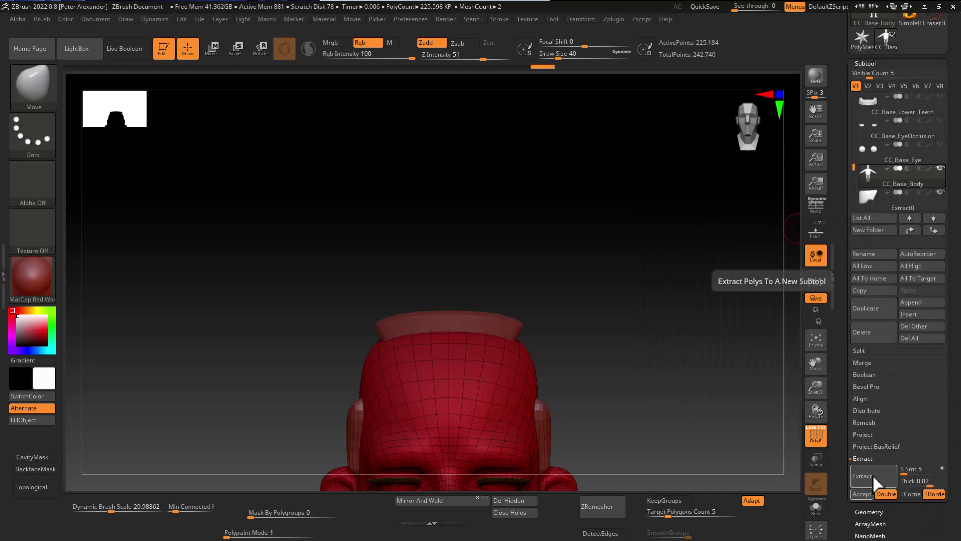
pyautogui.click(928, 484)
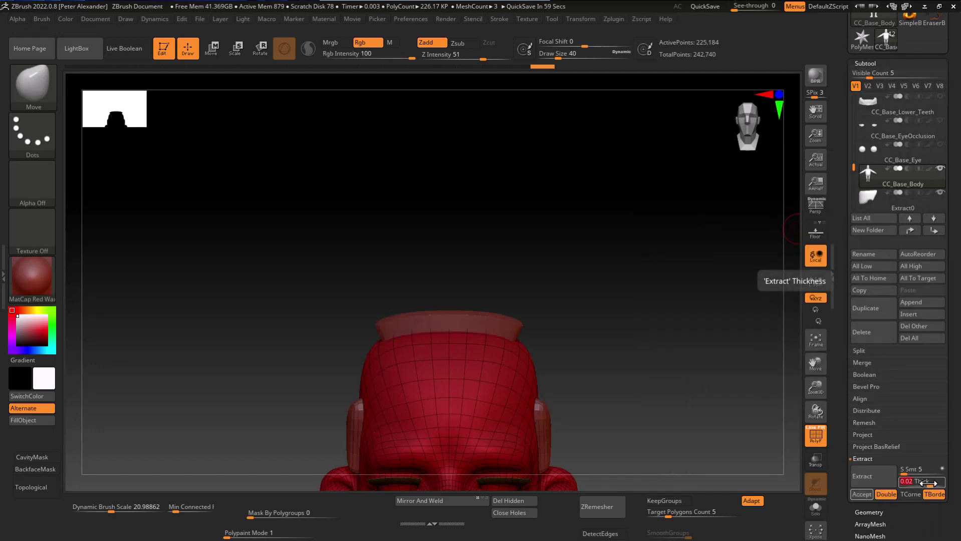
pyautogui.write('.01')
pyautogui.press('Return')
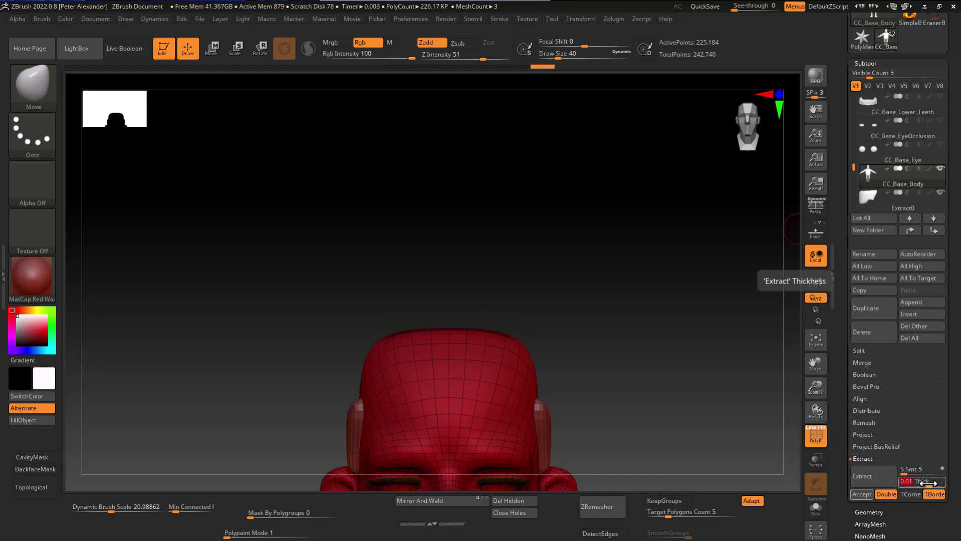
# Extract the masked strip on top of the head at 0.01 thickness, accept it as a new subtool and smooth it
pyautogui.click(881, 480)
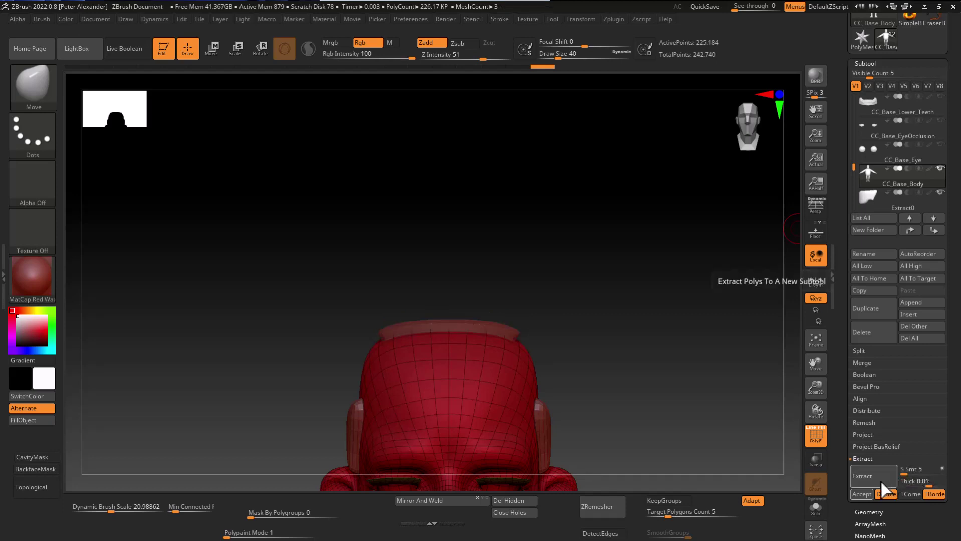
pyautogui.click(853, 491)
pyautogui.moveTo(253, 300)
pyautogui.mouseDown()
pyautogui.moveTo(236, 355)
pyautogui.moveTo(397, 344)
pyautogui.moveTo(281, 335)
pyautogui.moveTo(375, 340)
pyautogui.mouseUp()
pyautogui.press('shift')
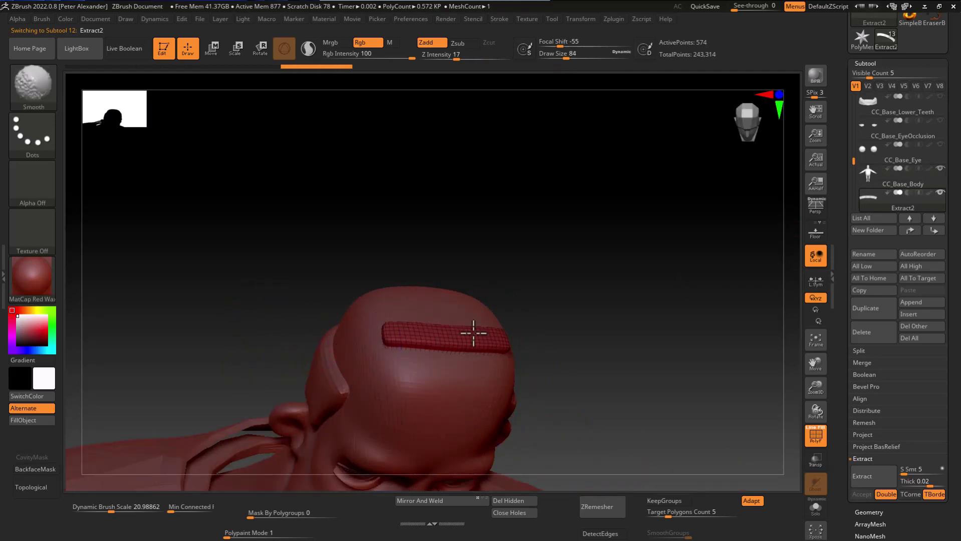
pyautogui.keyDown('shift'); pyautogui.moveTo(473, 333); pyautogui.dragTo(410, 328); pyautogui.keyUp('shift')
# Examine the extracted strip's fit on top of the head from several angles
pyautogui.moveTo(310, 270); pyautogui.dragTo(204, 206)
pyautogui.click(210, 50)
pyautogui.moveTo(394, 252); pyautogui.dragTo(276, 341)
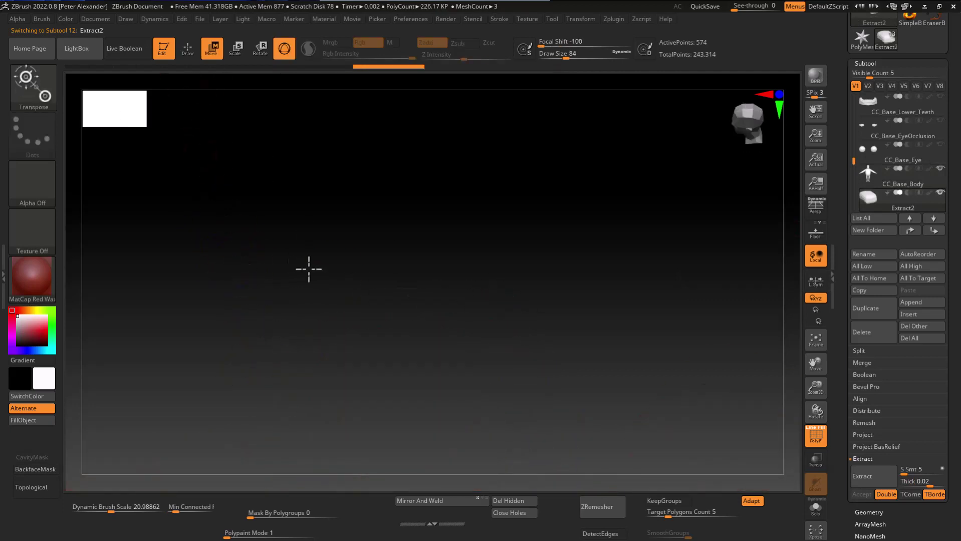
pyautogui.keyDown('shift'); pyautogui.moveTo(308, 270); pyautogui.dragTo(361, 273); pyautogui.keyUp('shift')
pyautogui.click(815, 342)
pyautogui.press('q')
pyautogui.moveTo(225, 190)
pyautogui.keyDown('alt'); pyautogui.mouseDown()
pyautogui.moveTo(189, 143)
pyautogui.moveTo(226, 304)
pyautogui.mouseUp(); pyautogui.keyUp('alt')
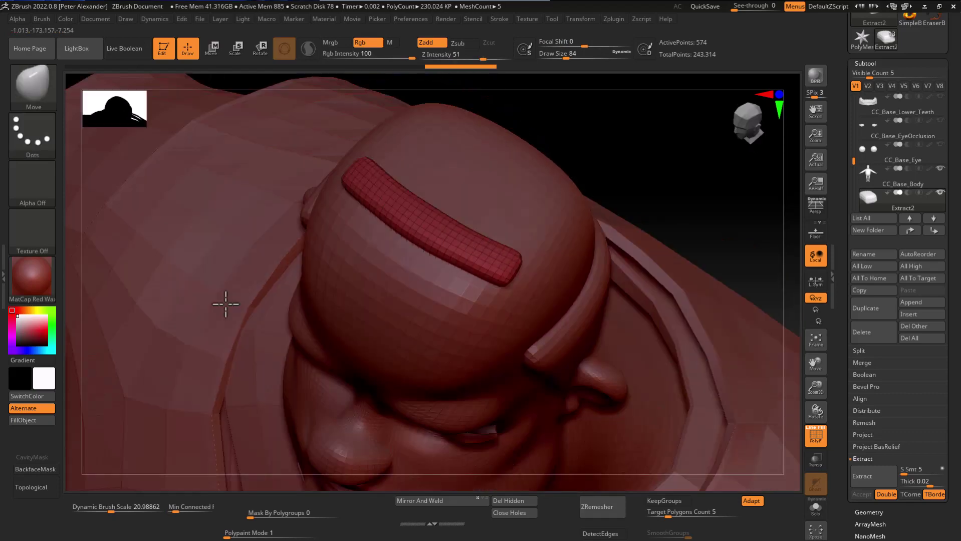
pyautogui.moveTo(225, 304); pyautogui.dragTo(238, 328, button='right')
pyautogui.hotkey('ctrl', 'shift', 's')
# Nudge the extracted strip into place across the top of the head with the transform gizmo
pyautogui.click(210, 51)
pyautogui.moveTo(336, 278); pyautogui.dragTo(259, 293, button='right')
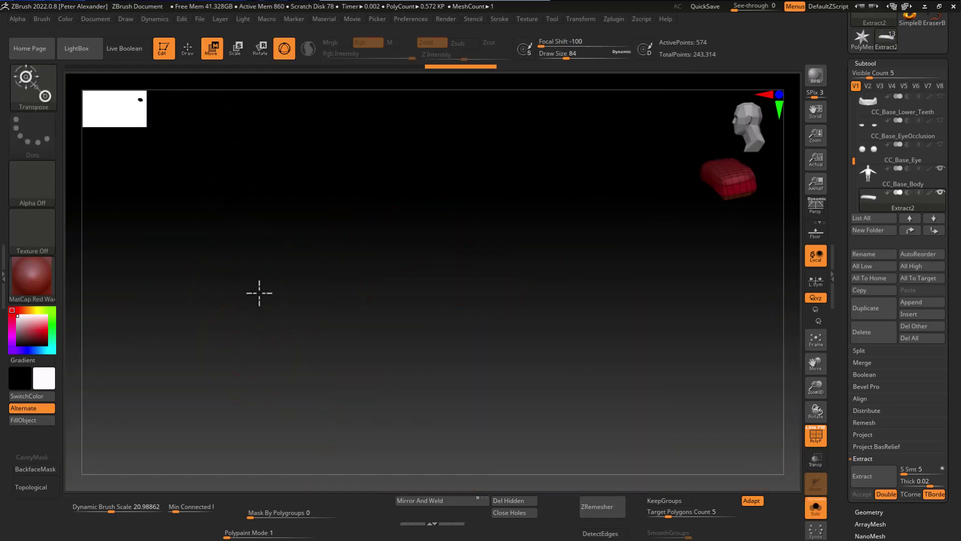
pyautogui.keyDown('alt'); pyautogui.moveTo(259, 293); pyautogui.dragTo(212, 383); pyautogui.keyUp('alt')
pyautogui.keyDown('shift'); pyautogui.moveTo(303, 348); pyautogui.dragTo(338, 343); pyautogui.keyUp('shift')
pyautogui.hotkey('ctrl', 'shift', 's')
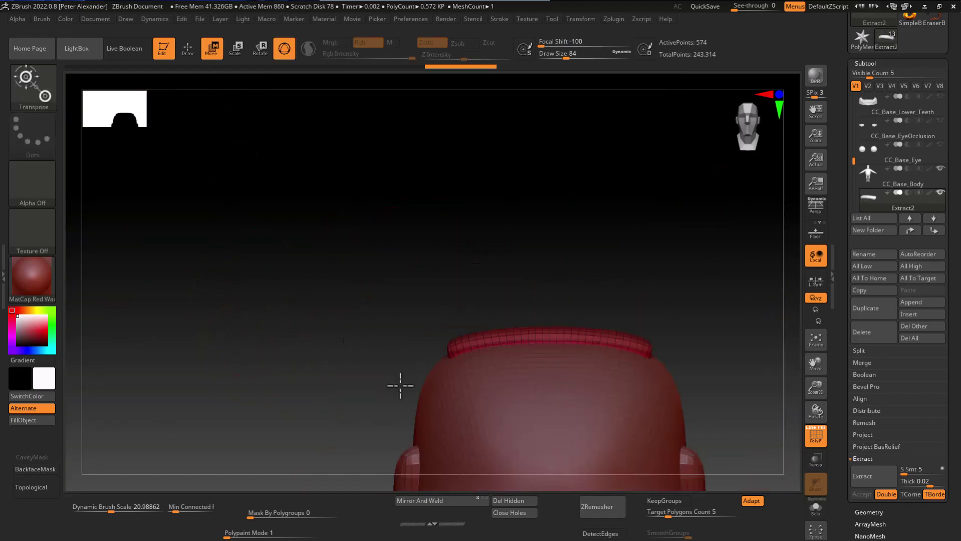
pyautogui.click(815, 341)
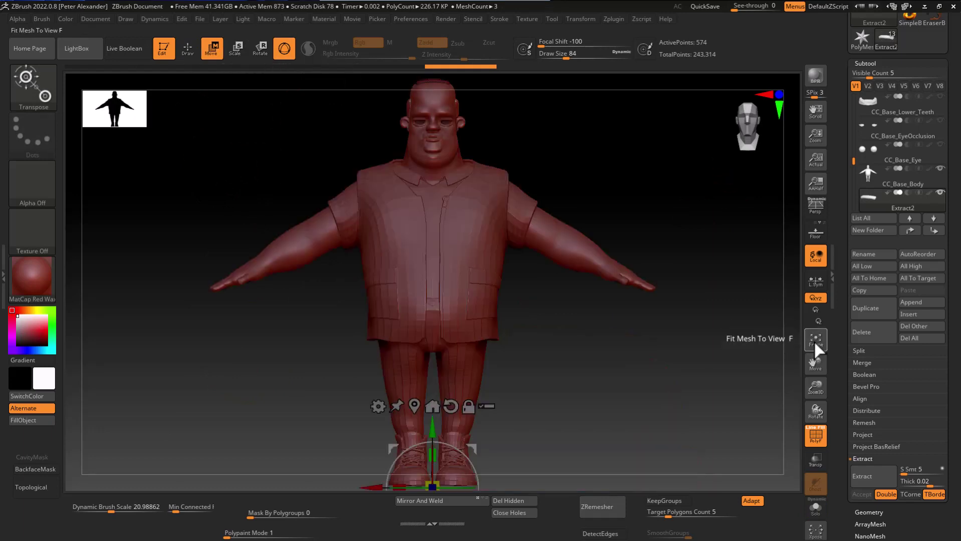
pyautogui.keyDown('alt'); pyautogui.moveTo(267, 165); pyautogui.dragTo(296, 323); pyautogui.keyUp('alt')
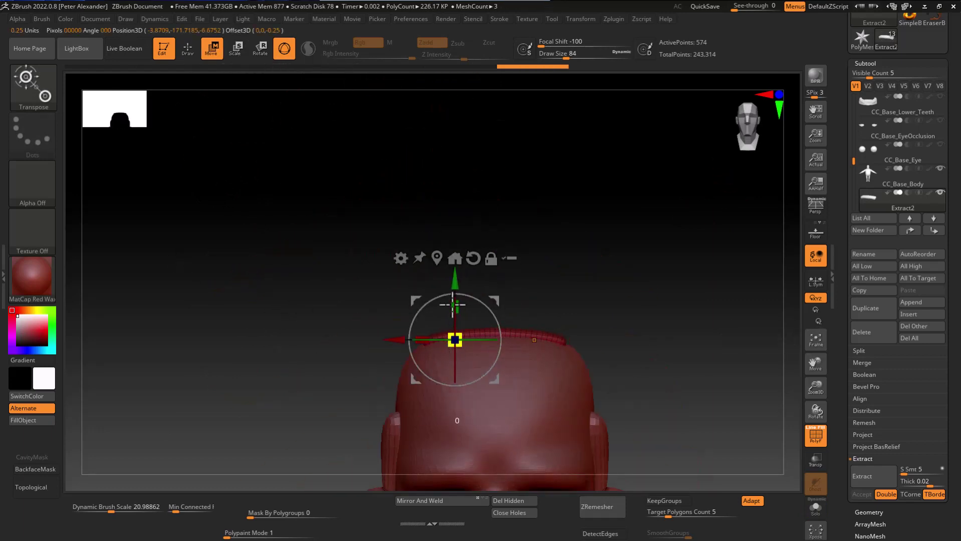
pyautogui.moveTo(453, 304); pyautogui.dragTo(449, 314)
pyautogui.moveTo(389, 326); pyautogui.dragTo(350, 409)
pyautogui.moveTo(474, 357); pyautogui.dragTo(467, 339)
pyautogui.keyDown('shift'); pyautogui.moveTo(288, 215); pyautogui.dragTo(280, 261); pyautogui.keyUp('shift')
pyautogui.moveTo(476, 351); pyautogui.dragTo(508, 367)
pyautogui.keyDown('shift'); pyautogui.moveTo(541, 371); pyautogui.dragTo(534, 396); pyautogui.keyUp('shift')
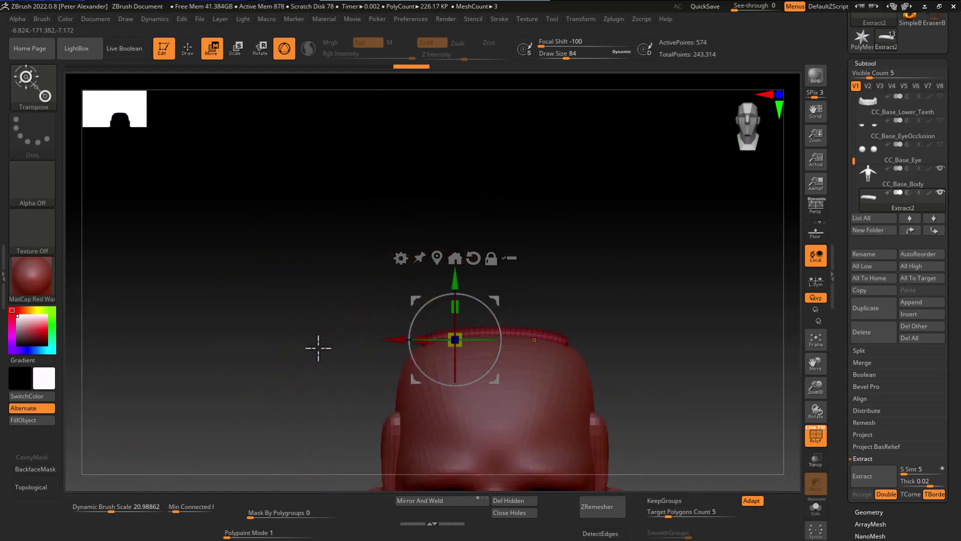
# Enable KeepGroups, set Target Polygons Count to 0.26168, turn off Adapt and ZRemesh the strip
pyautogui.click(664, 500)
pyautogui.moveTo(668, 514); pyautogui.dragTo(652, 514)
pyautogui.click(604, 506)
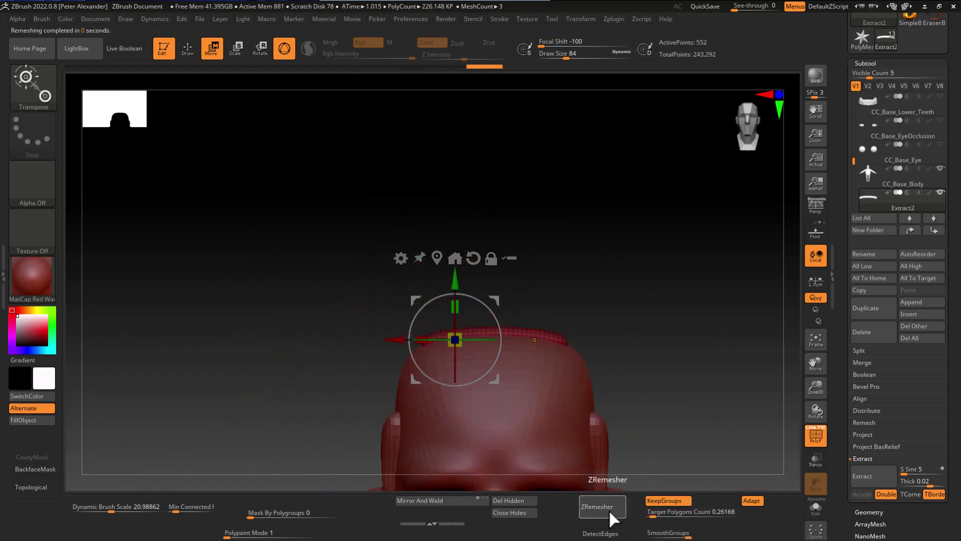
pyautogui.click(754, 501)
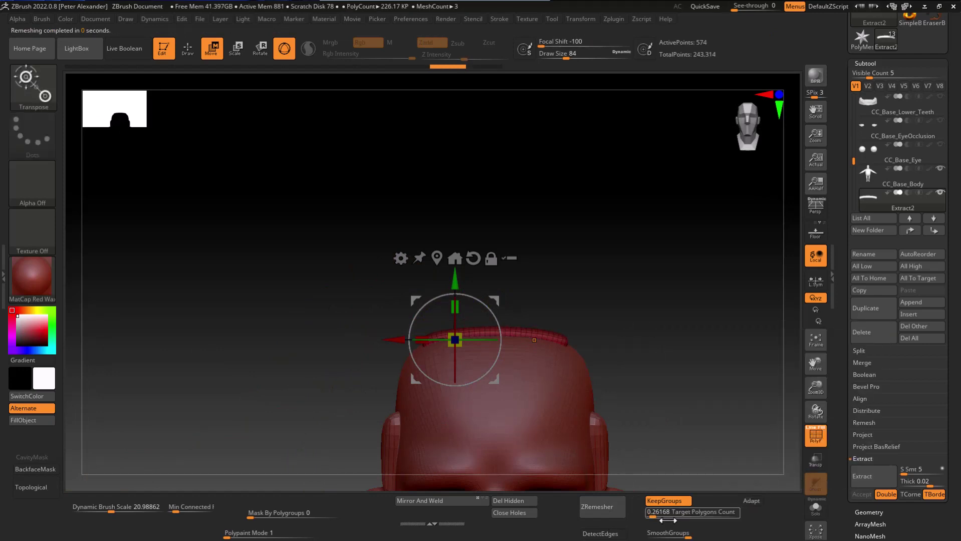
pyautogui.click(613, 514)
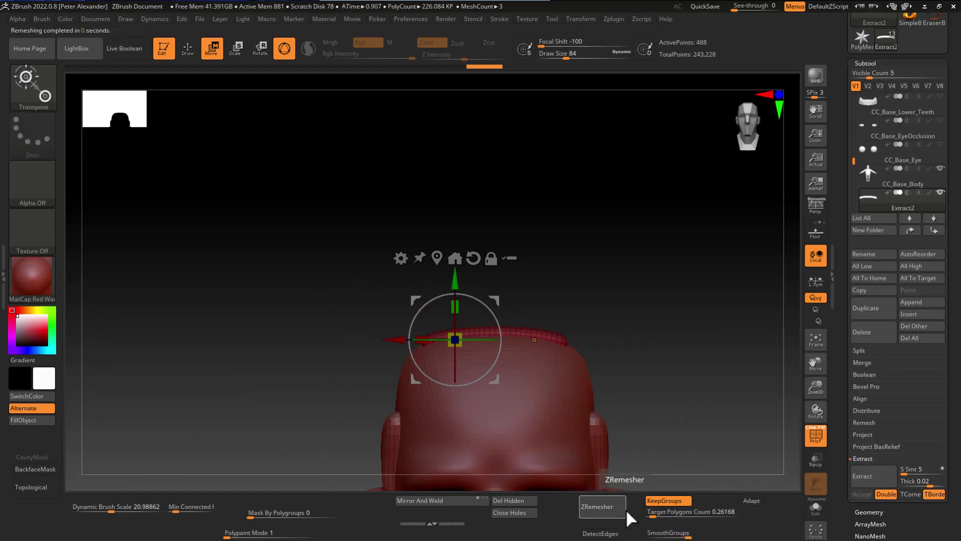
# Undo the strip's remesh and the stray gizmo change
pyautogui.press('ctrl')
pyautogui.hotkey('ctrl', 'shift', 'z')
pyautogui.hotkey('ctrl', 'shift', 'z')
pyautogui.hotkey('ctrl', 'shift', 'z')
pyautogui.hotkey('ctrl', 'shift', 'z')
pyautogui.hotkey('ctrl', 'shift', 'z')
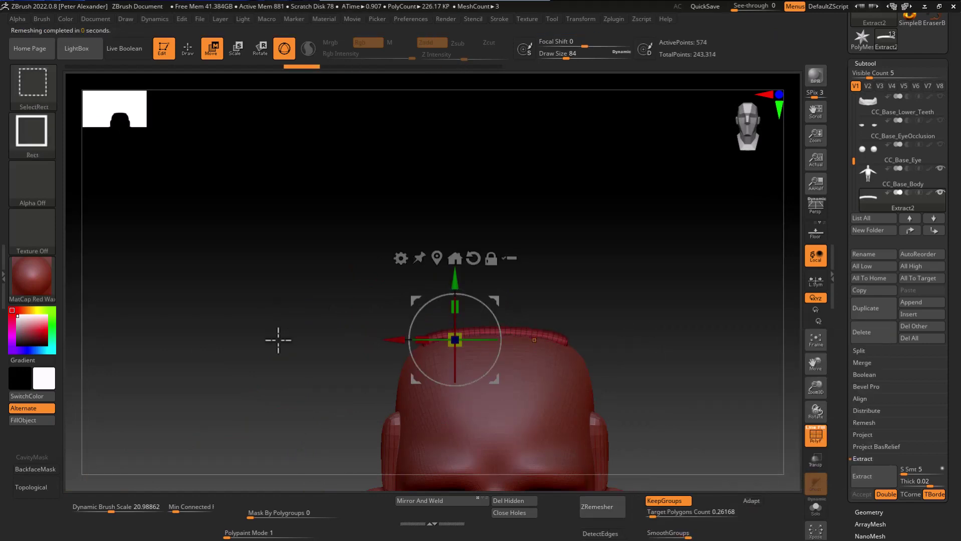
pyautogui.moveTo(277, 339)
pyautogui.mouseDown()
pyautogui.moveTo(241, 322)
pyautogui.moveTo(303, 343)
pyautogui.moveTo(221, 299)
pyautogui.moveTo(314, 369)
pyautogui.moveTo(412, 343)
pyautogui.moveTo(354, 375)
pyautogui.moveTo(457, 337)
pyautogui.mouseUp()
pyautogui.hotkey('ctrl', 'z')
# Isolate the strip, hide its polyframe, flatten its faces with hPolish and smooth its narrow end
pyautogui.press('q')
pyautogui.moveTo(518, 316)
pyautogui.mouseDown()
pyautogui.moveTo(440, 361)
pyautogui.moveTo(500, 318)
pyautogui.mouseUp()
pyautogui.moveTo(471, 273)
pyautogui.mouseDown()
pyautogui.moveTo(425, 301)
pyautogui.moveTo(422, 321)
pyautogui.moveTo(464, 289)
pyautogui.mouseUp()
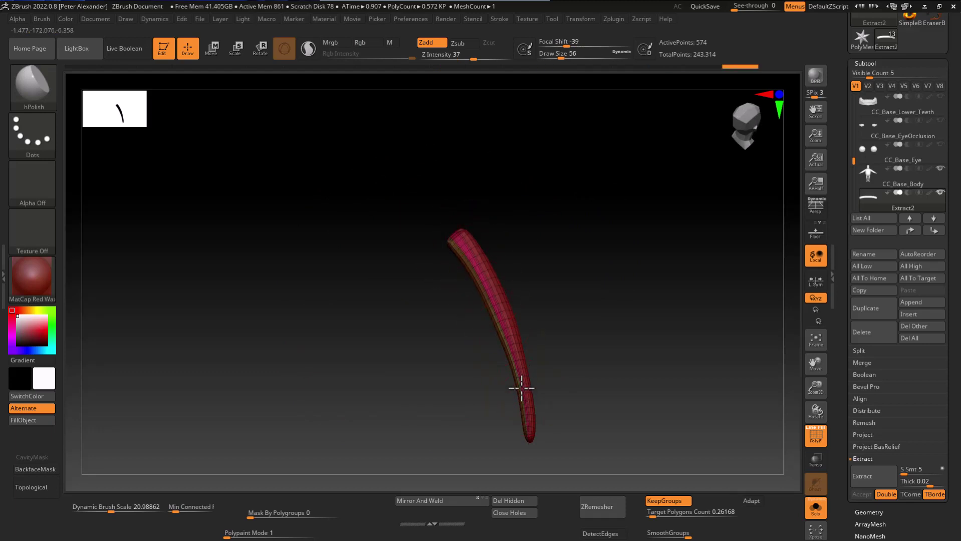
pyautogui.hotkey('shift', 'f')
pyautogui.moveTo(328, 353); pyautogui.dragTo(546, 307)
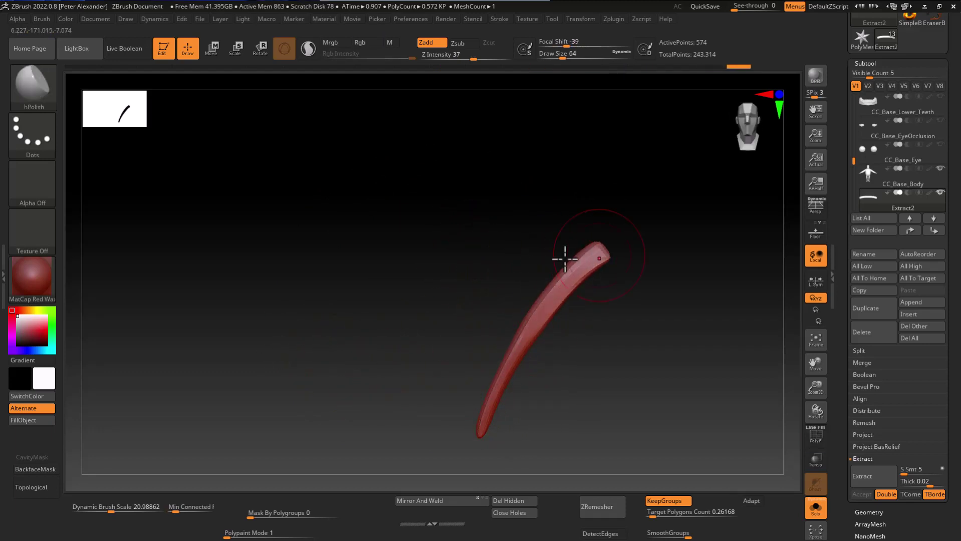
pyautogui.moveTo(562, 257); pyautogui.dragTo(528, 364)
pyautogui.moveTo(516, 406); pyautogui.dragTo(524, 382)
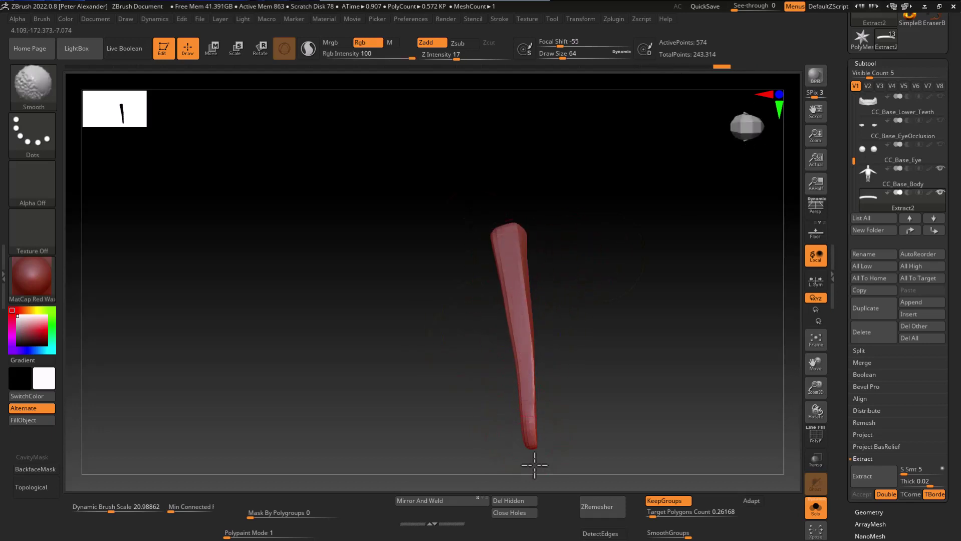
pyautogui.moveTo(532, 457)
pyautogui.mouseDown()
pyautogui.moveTo(521, 348)
pyautogui.moveTo(275, 375)
pyautogui.moveTo(450, 369)
pyautogui.moveTo(428, 347)
pyautogui.moveTo(386, 377)
pyautogui.moveTo(404, 343)
pyautogui.moveTo(379, 370)
pyautogui.moveTo(365, 365)
pyautogui.moveTo(485, 318)
pyautogui.mouseUp()
# Reshape the strip with a large Move brush so it tapers and curves over the scalp
pyautogui.click(275, 375)
pyautogui.moveTo(407, 373); pyautogui.dragTo(408, 374)
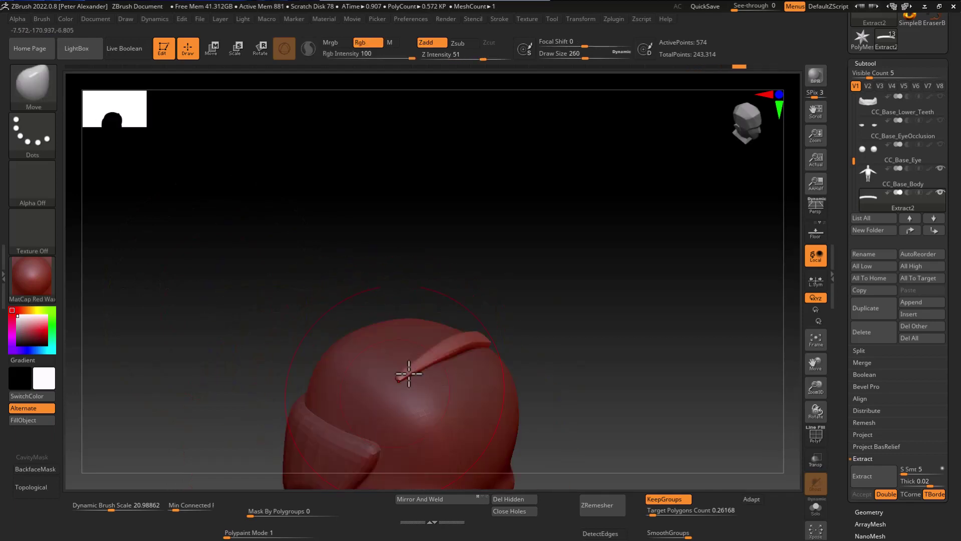
pyautogui.moveTo(450, 342); pyautogui.dragTo(254, 289)
# Set Target Polygons Count to 0.1 and ZRemesh the tapered hair strip
pyautogui.moveTo(683, 530); pyautogui.dragTo(635, 513)
pyautogui.click(611, 511)
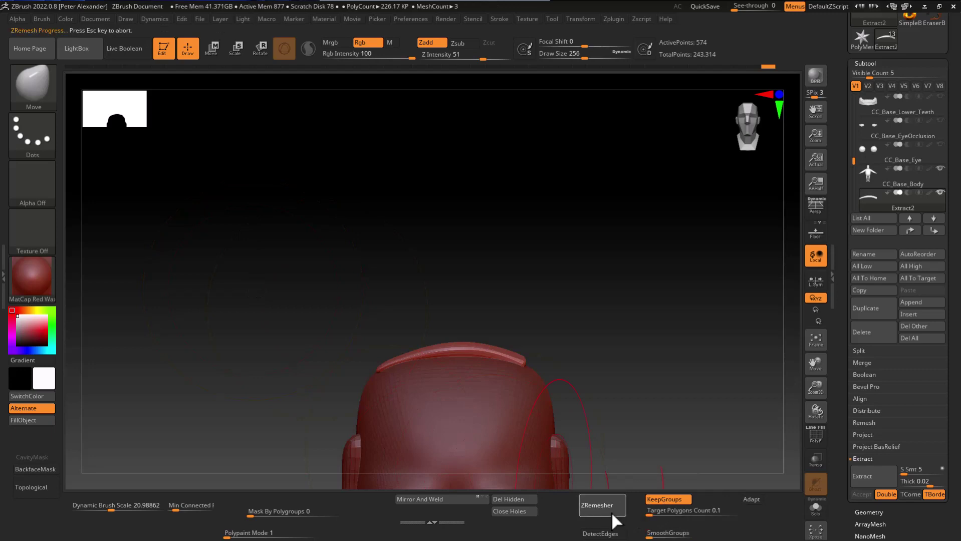
pyautogui.moveTo(255, 281)
pyautogui.mouseDown()
pyautogui.moveTo(396, 336)
pyautogui.moveTo(264, 249)
pyautogui.moveTo(416, 333)
pyautogui.moveTo(388, 412)
pyautogui.moveTo(236, 351)
pyautogui.moveTo(266, 408)
pyautogui.moveTo(231, 376)
pyautogui.moveTo(266, 412)
pyautogui.mouseUp()
pyautogui.keyDown('shift'); pyautogui.click(264, 249); pyautogui.keyUp('shift')
pyautogui.keyDown('ctrl'); pyautogui.keyDown('shift'); pyautogui.click(430, 345); pyautogui.keyUp('shift'); pyautogui.keyUp('ctrl')
pyautogui.keyDown('ctrl'); pyautogui.keyDown('shift'); pyautogui.click(231, 375); pyautogui.keyUp('shift'); pyautogui.keyUp('ctrl')
# Duplicate the hair strip twice with the gizmo to make three strands side by side on the head
pyautogui.press('w')
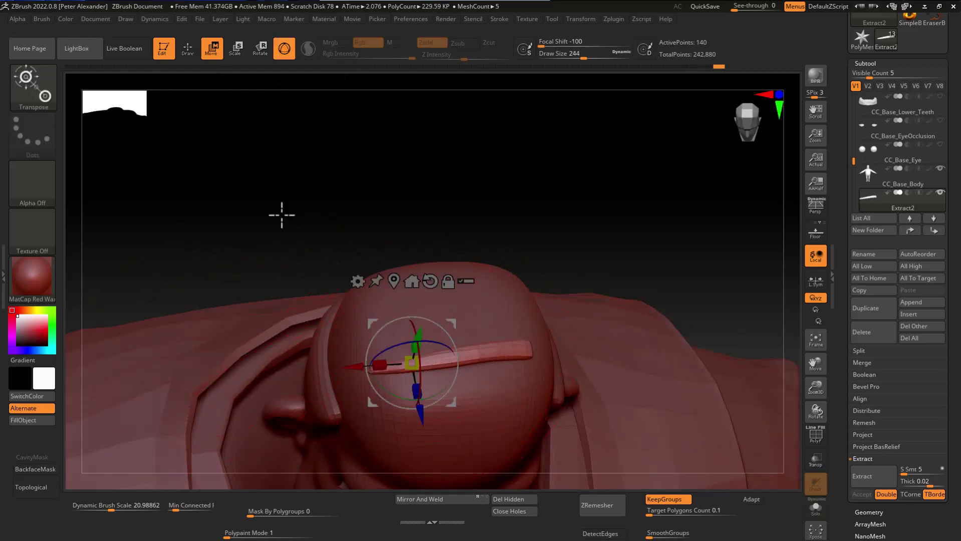
pyautogui.moveTo(279, 215); pyautogui.dragTo(369, 376)
pyautogui.moveTo(350, 407); pyautogui.dragTo(216, 319)
# Pull the ends of the three strands with the Move brush so they follow the top of the head
pyautogui.press('q')
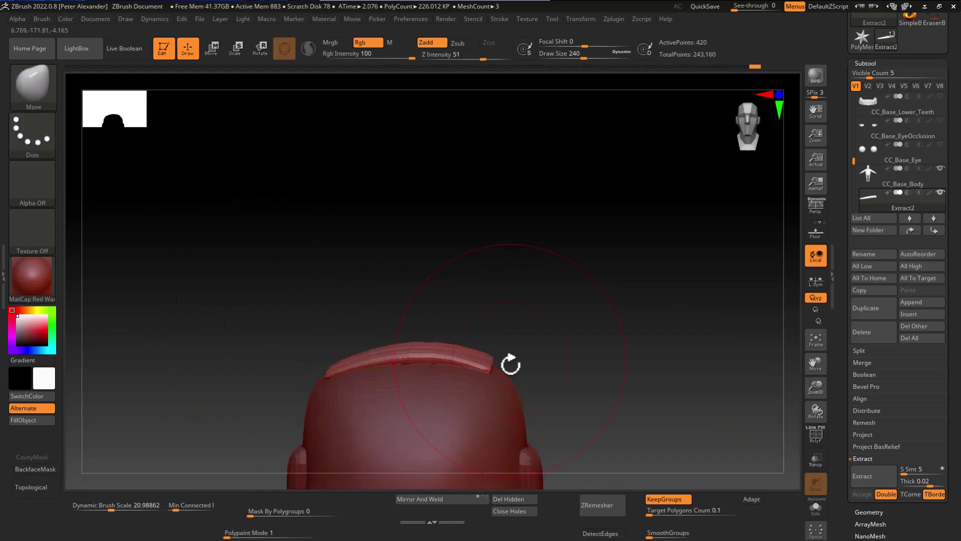
pyautogui.moveTo(511, 364); pyautogui.dragTo(488, 365)
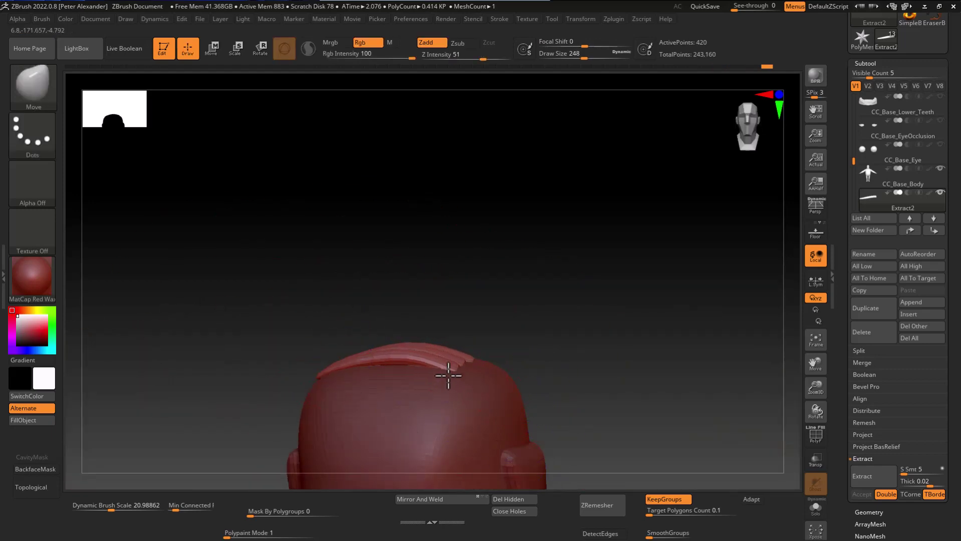
pyautogui.moveTo(236, 258)
pyautogui.mouseDown()
pyautogui.moveTo(283, 338)
pyautogui.moveTo(258, 290)
pyautogui.moveTo(464, 400)
pyautogui.mouseUp()
pyautogui.moveTo(286, 362)
pyautogui.mouseDown()
pyautogui.moveTo(309, 323)
pyautogui.moveTo(346, 328)
pyautogui.moveTo(313, 378)
pyautogui.mouseUp()
pyautogui.moveTo(438, 381); pyautogui.dragTo(443, 379)
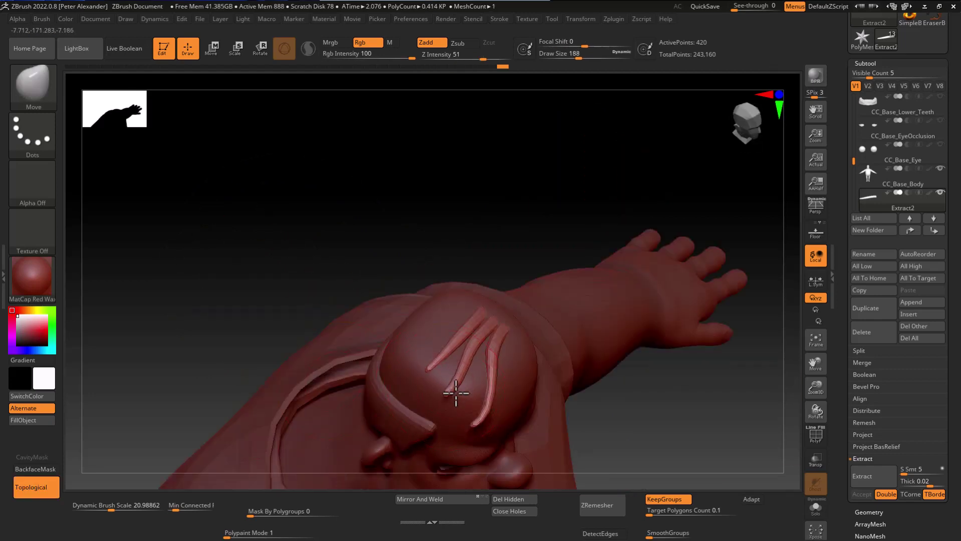
# Spread and bend the strands individually with the topological Move brush, sweeping the front strand down over the forehead
pyautogui.moveTo(274, 281)
pyautogui.mouseDown()
pyautogui.moveTo(452, 385)
pyautogui.moveTo(277, 382)
pyautogui.moveTo(416, 367)
pyautogui.moveTo(420, 353)
pyautogui.moveTo(443, 362)
pyautogui.moveTo(435, 362)
pyautogui.mouseUp()
pyautogui.press('s')
pyautogui.keyDown('shift'); pyautogui.moveTo(363, 346); pyautogui.dragTo(340, 333); pyautogui.keyUp('shift')
pyautogui.moveTo(428, 374); pyautogui.dragTo(424, 378)
pyautogui.moveTo(368, 371)
pyautogui.mouseDown()
pyautogui.moveTo(407, 374)
pyautogui.moveTo(436, 361)
pyautogui.moveTo(427, 354)
pyautogui.mouseUp()
pyautogui.moveTo(298, 321); pyautogui.dragTo(333, 338)
pyautogui.moveTo(407, 344)
pyautogui.keyDown('shift'); pyautogui.mouseDown()
pyautogui.moveTo(372, 333)
pyautogui.moveTo(377, 327)
pyautogui.mouseUp(); pyautogui.keyUp('shift')
pyautogui.keyDown('shift'); pyautogui.moveTo(335, 289); pyautogui.dragTo(372, 298); pyautogui.keyUp('shift')
pyautogui.keyDown('alt'); pyautogui.moveTo(253, 267); pyautogui.dragTo(274, 372); pyautogui.keyUp('alt')
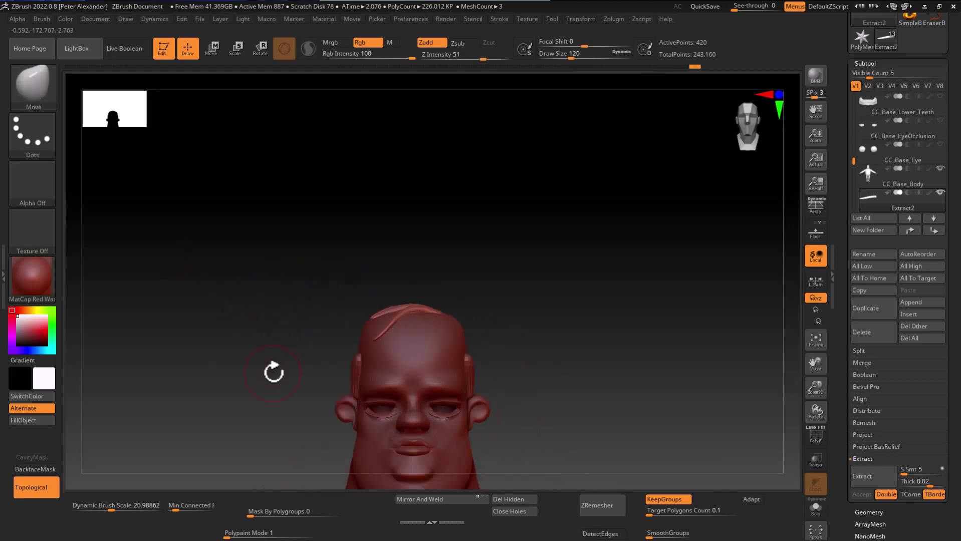
pyautogui.moveTo(213, 366); pyautogui.dragTo(238, 394)
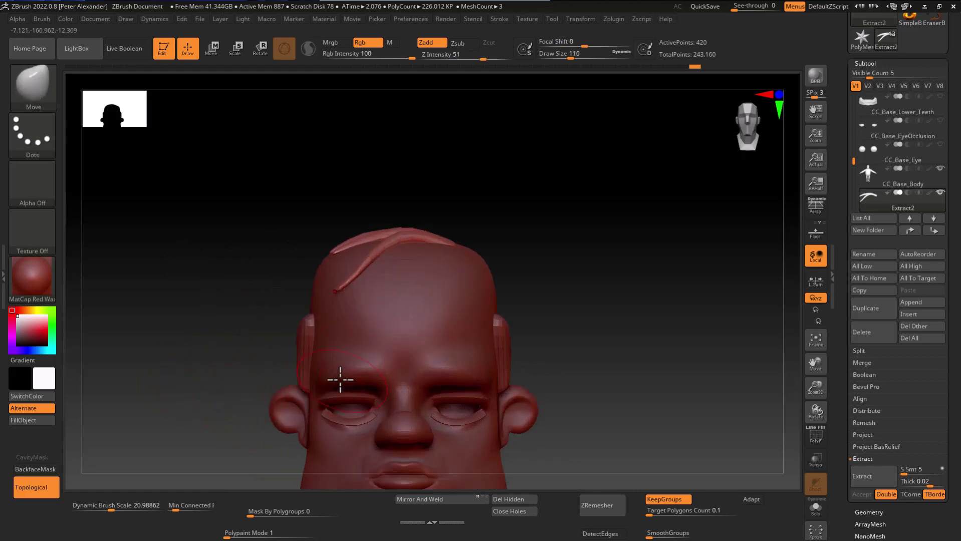
# Make the CC_Base_Body subtool active and paint masks over both eyebrows
pyautogui.moveTo(226, 354); pyautogui.dragTo(232, 360)
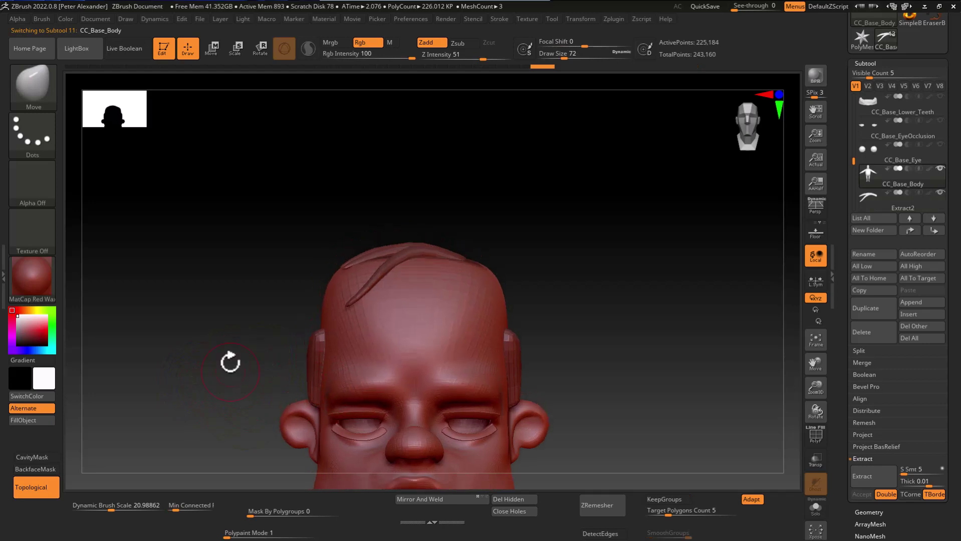
pyautogui.press('ctrl')
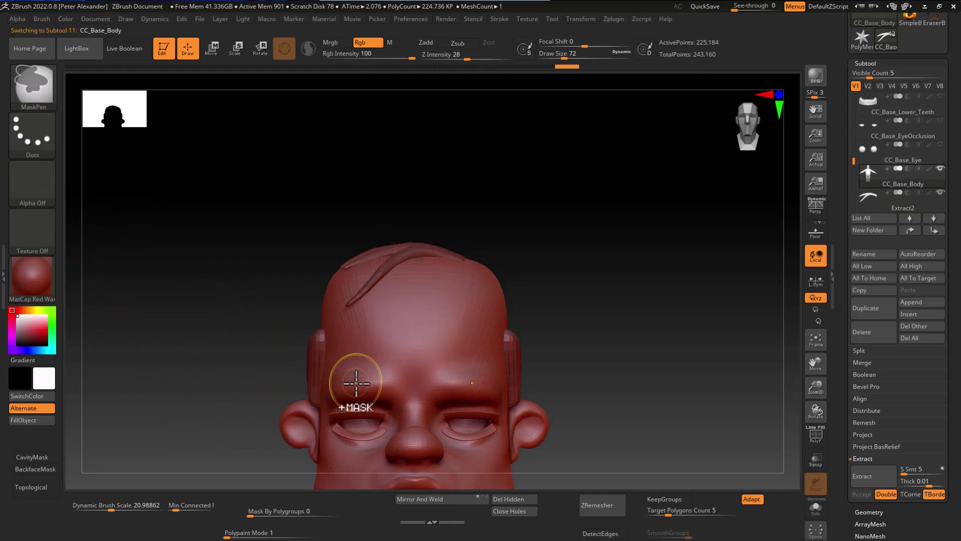
pyautogui.press('ctrl')
pyautogui.moveTo(337, 388)
pyautogui.keyDown('ctrl'); pyautogui.mouseDown()
pyautogui.moveTo(375, 392)
pyautogui.moveTo(344, 385)
pyautogui.mouseUp(); pyautogui.keyUp('ctrl')
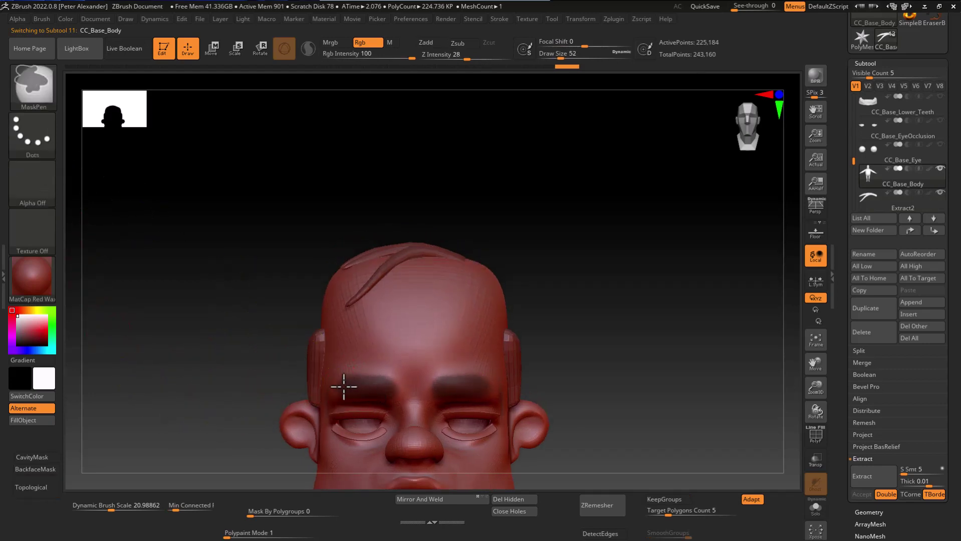
pyautogui.moveTo(344, 385); pyautogui.dragTo(281, 369, button='right')
# Refine the eyebrow masks, erasing the excess along their lower edges and filling out their ends
pyautogui.hotkey('ctrl', 'alt')
pyautogui.keyDown('ctrl'); pyautogui.keyDown('alt'); pyautogui.moveTo(407, 415); pyautogui.dragTo(386, 408); pyautogui.keyUp('alt'); pyautogui.keyUp('ctrl')
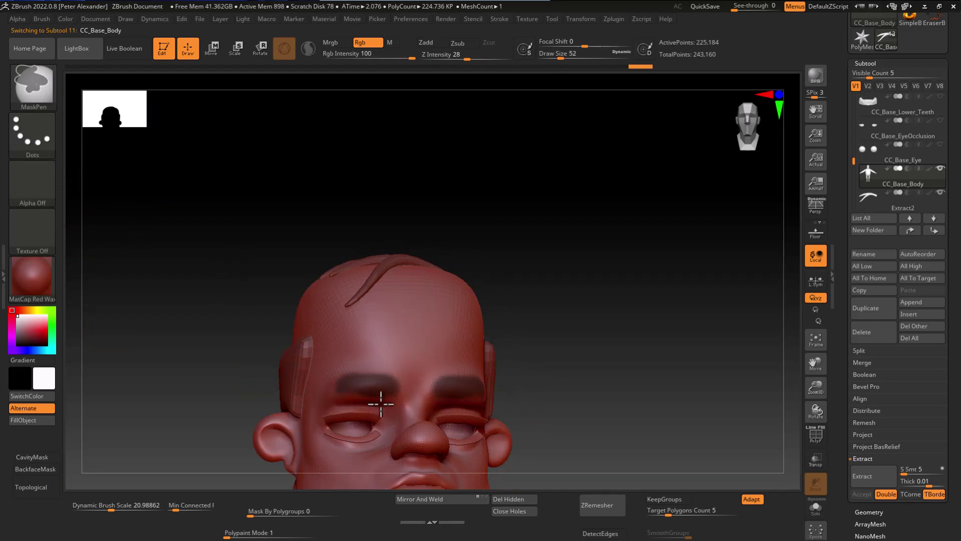
pyautogui.moveTo(322, 412); pyautogui.dragTo(288, 382, button='right')
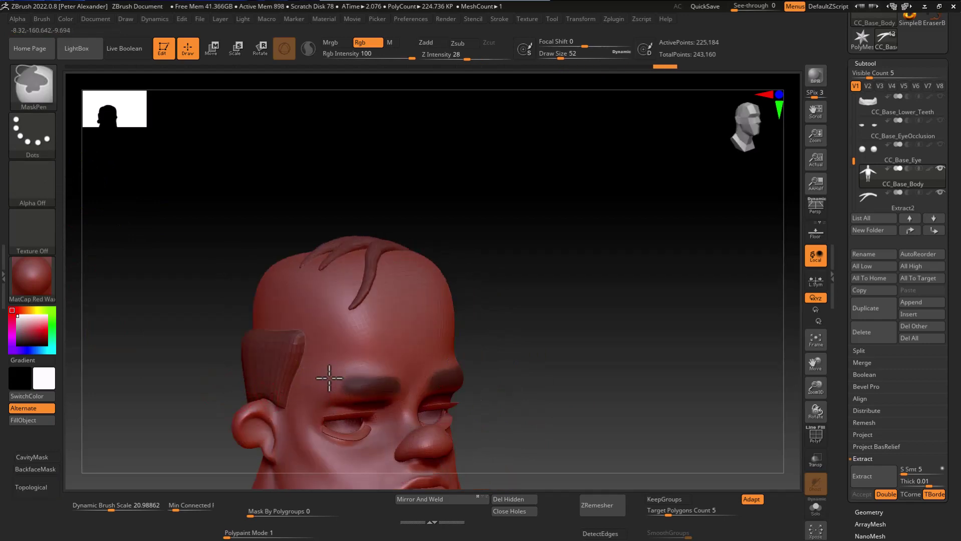
pyautogui.keyDown('shift'); pyautogui.moveTo(196, 331); pyautogui.dragTo(185, 335, button='right'); pyautogui.keyUp('shift')
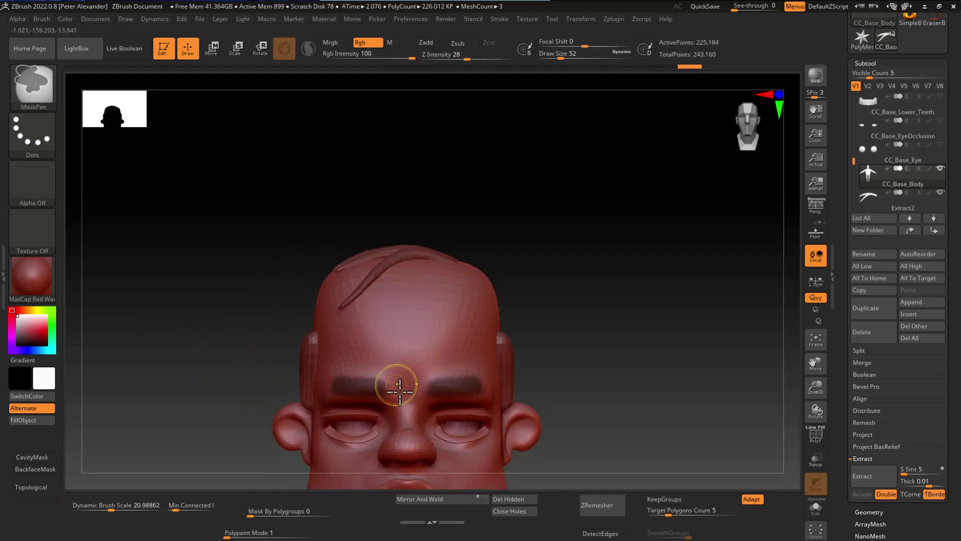
pyautogui.moveTo(333, 392); pyautogui.dragTo(328, 386, button='right')
pyautogui.press('ctrl')
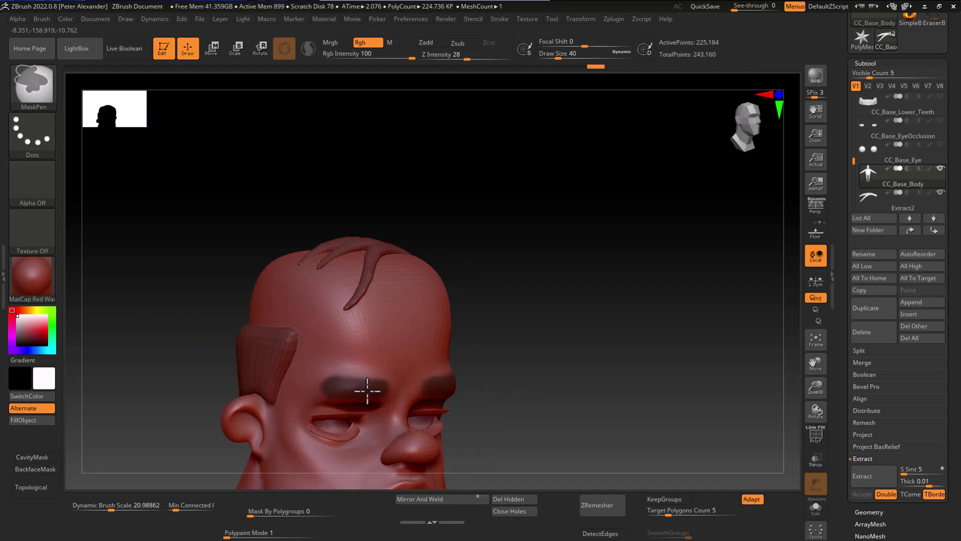
pyautogui.keyDown('shift'); pyautogui.moveTo(221, 341); pyautogui.dragTo(174, 331, button='right'); pyautogui.keyUp('shift')
pyautogui.press('ctrl')
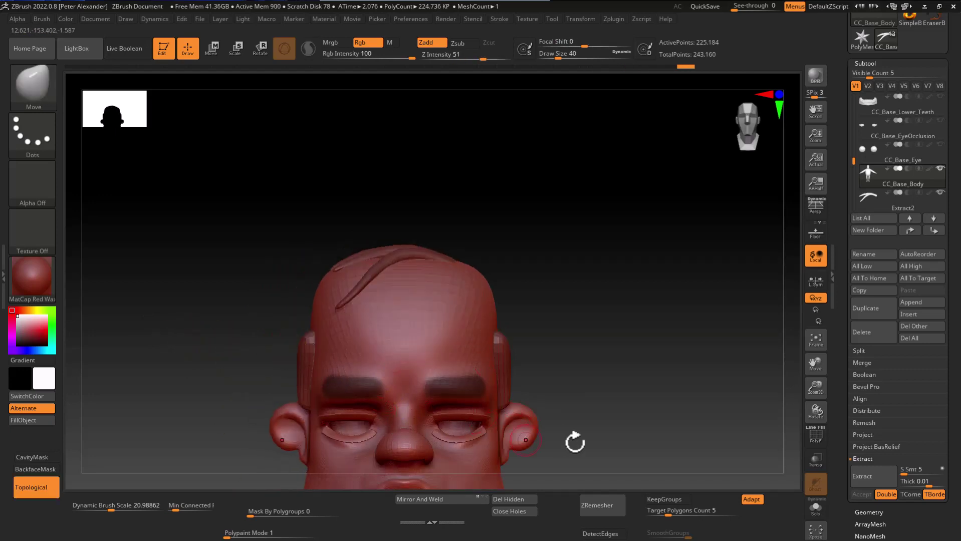
# Preview the eyebrow extraction, adjust its thickness, re-extract the masked eyebrows and accept them as a new subtool
pyautogui.click(881, 471)
pyautogui.moveTo(928, 483); pyautogui.dragTo(918, 485)
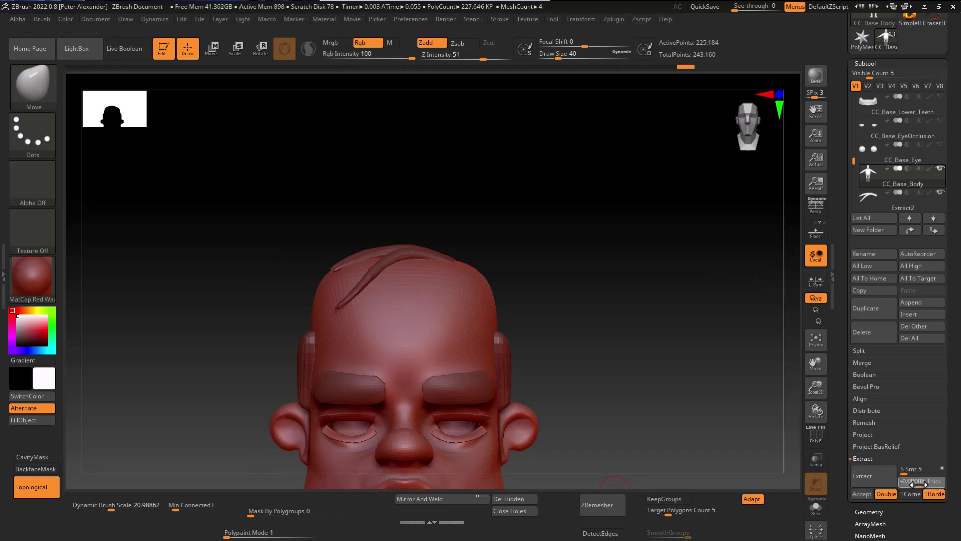
pyautogui.click(876, 479)
pyautogui.click(860, 494)
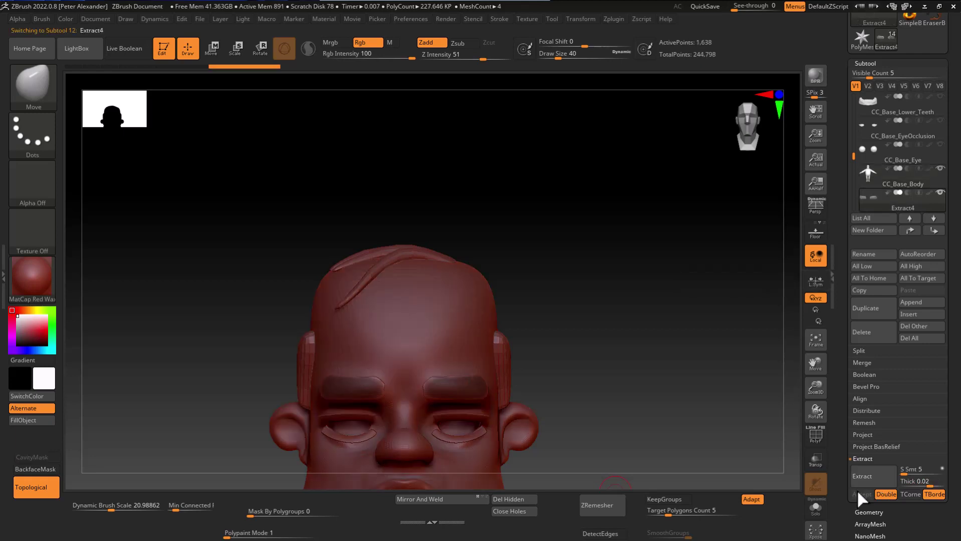
# Smooth and lightly reshape both extracted eyebrows on the front of the face with the Smooth and topological Move brushes
pyautogui.moveTo(215, 343)
pyautogui.keyDown('alt'); pyautogui.mouseDown()
pyautogui.moveTo(238, 307)
pyautogui.moveTo(229, 326)
pyautogui.moveTo(364, 322)
pyautogui.moveTo(365, 330)
pyautogui.moveTo(421, 343)
pyautogui.moveTo(232, 313)
pyautogui.mouseUp(); pyautogui.keyUp('alt')
pyautogui.moveTo(365, 361)
pyautogui.mouseDown()
pyautogui.moveTo(373, 356)
pyautogui.moveTo(350, 355)
pyautogui.moveTo(423, 349)
pyautogui.mouseUp()
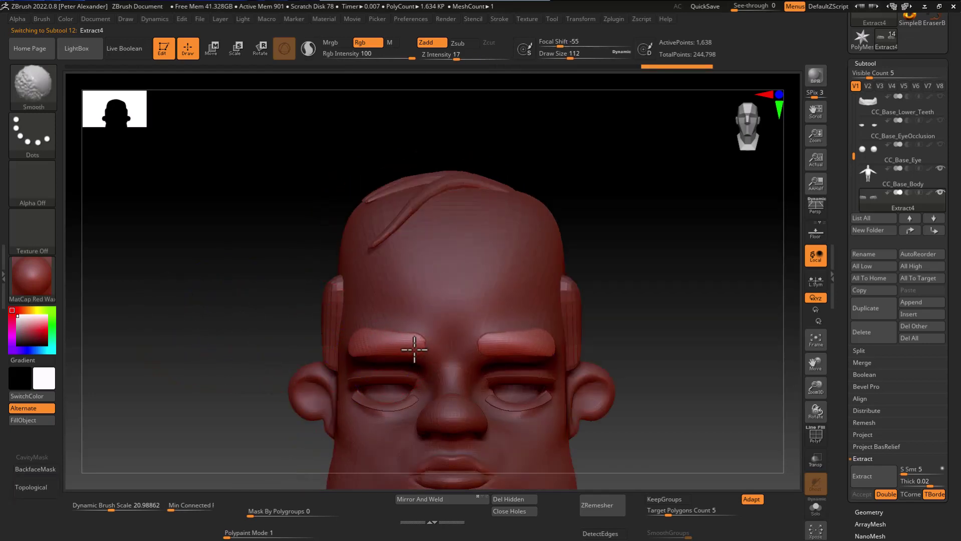
pyautogui.moveTo(242, 337)
pyautogui.keyDown('shift'); pyautogui.mouseDown()
pyautogui.moveTo(343, 354)
pyautogui.moveTo(353, 334)
pyautogui.mouseUp(); pyautogui.keyUp('shift')
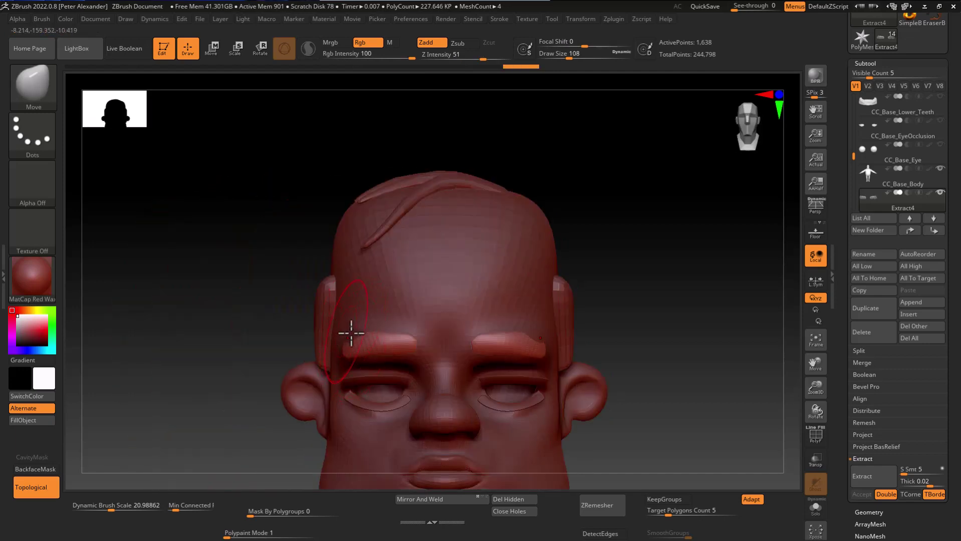
# Isolate the outer shell of the eyebrow extraction and delete its hidden geometry
pyautogui.moveTo(225, 337); pyautogui.dragTo(371, 361)
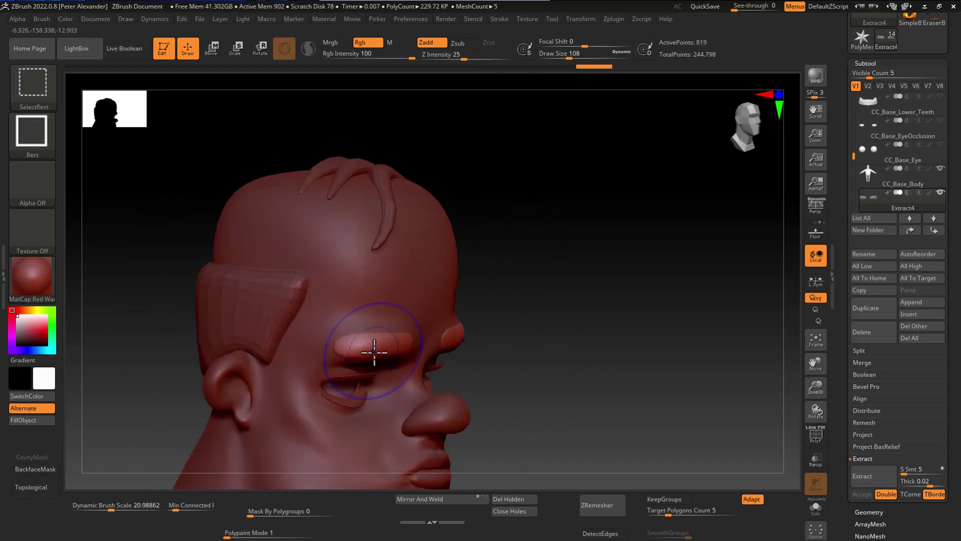
pyautogui.hotkey('ctrl', 'shift', 's')
pyautogui.moveTo(426, 391)
pyautogui.mouseDown()
pyautogui.moveTo(487, 407)
pyautogui.moveTo(375, 386)
pyautogui.mouseUp()
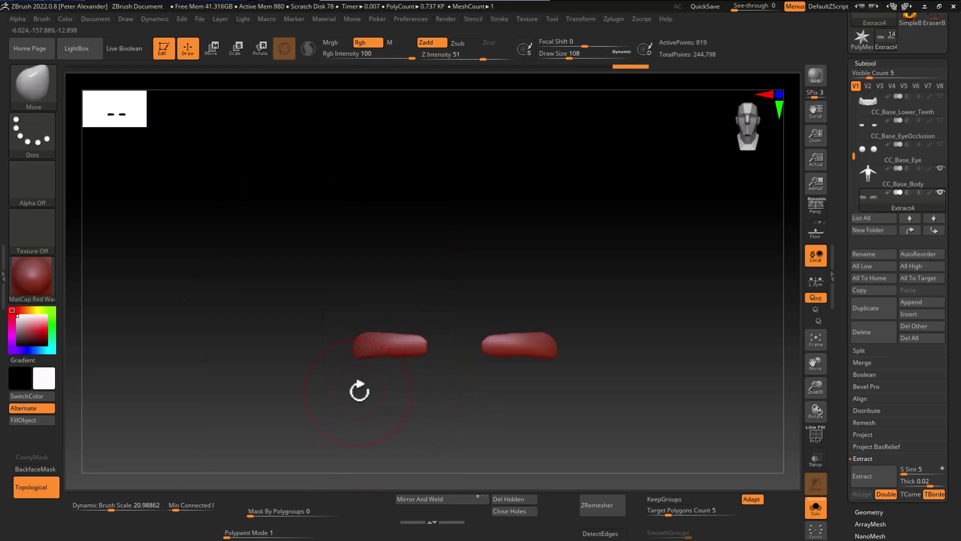
pyautogui.click(514, 499)
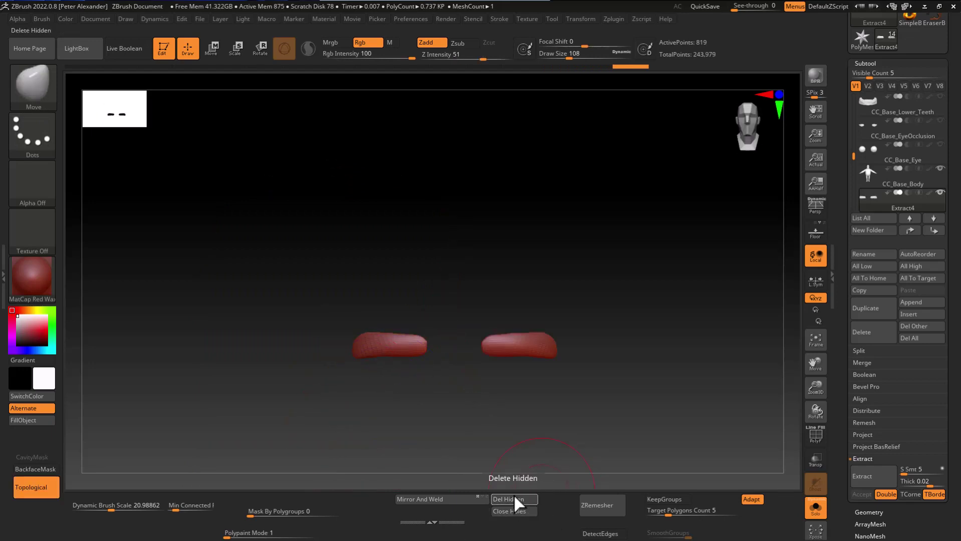
# Sharpen the inner ends of both eyebrows with the topological Move brush, setting its draw size to 24
pyautogui.keyDown('alt'); pyautogui.moveTo(222, 355); pyautogui.dragTo(238, 365); pyautogui.keyUp('alt')
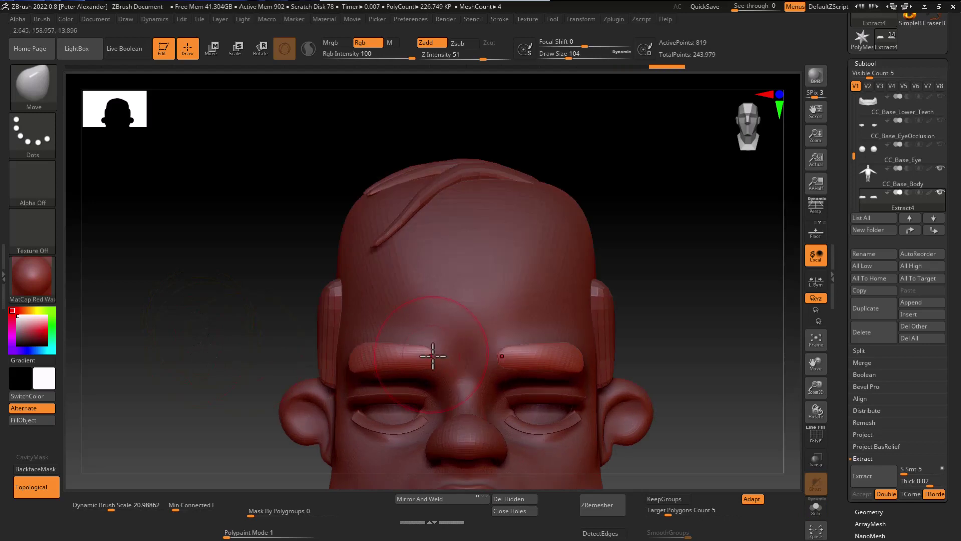
pyautogui.press('[')
pyautogui.press('[')
pyautogui.press(']')
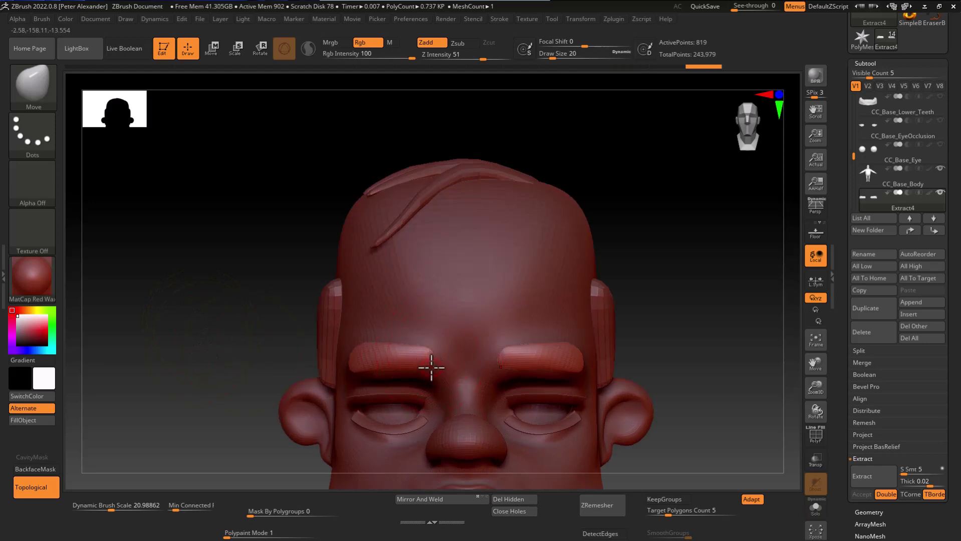
pyautogui.press(']')
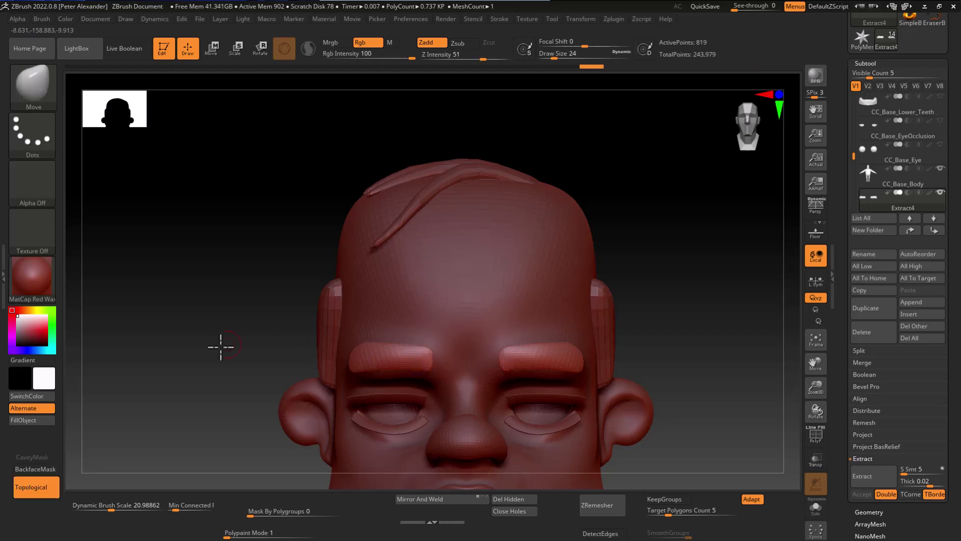
pyautogui.moveTo(219, 344); pyautogui.dragTo(338, 362)
pyautogui.moveTo(165, 323)
pyautogui.mouseDown()
pyautogui.moveTo(108, 318)
pyautogui.moveTo(153, 328)
pyautogui.mouseUp()
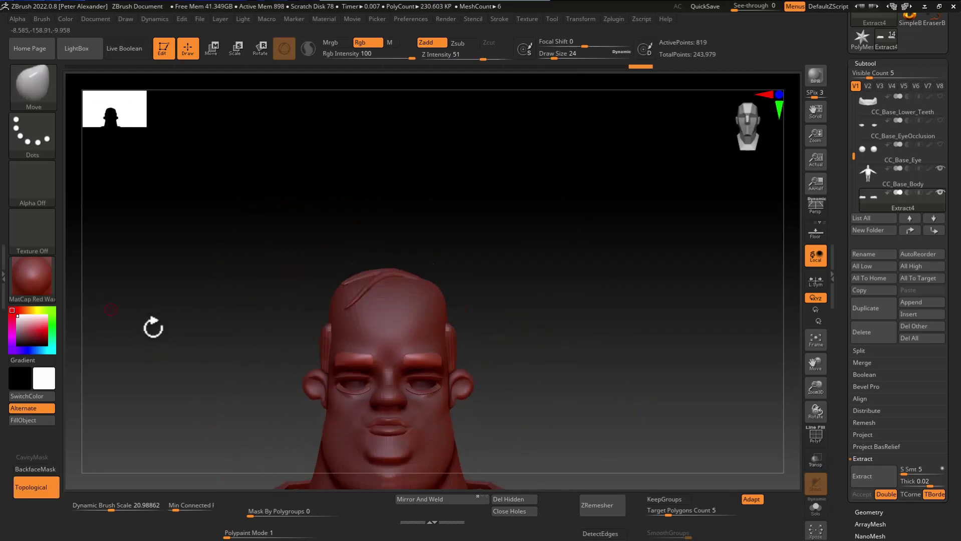
pyautogui.keyDown('alt'); pyautogui.moveTo(240, 378); pyautogui.dragTo(298, 397); pyautogui.keyUp('alt')
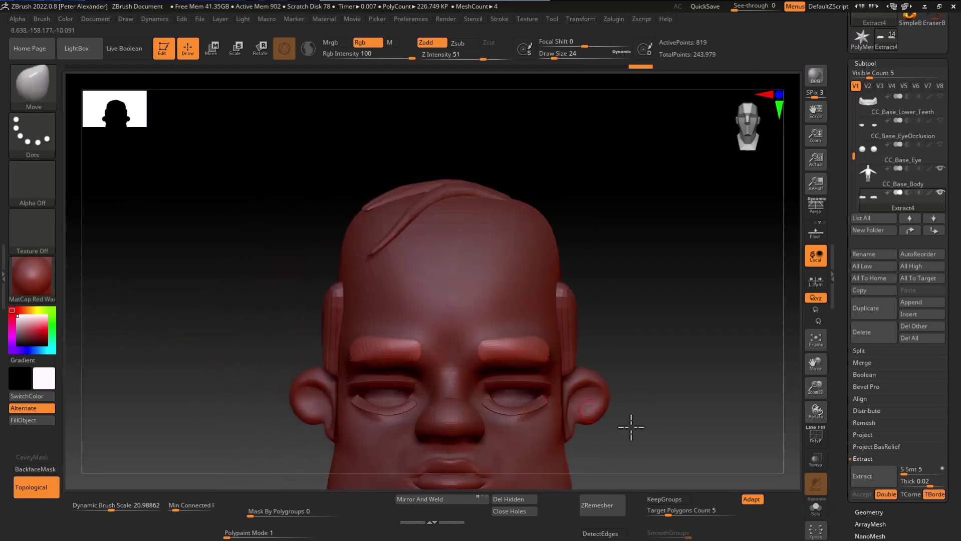
# ZRemesh the eyebrows with Adapt off, KeepGroups on and a target polygon count of 0.1
pyautogui.click(751, 499)
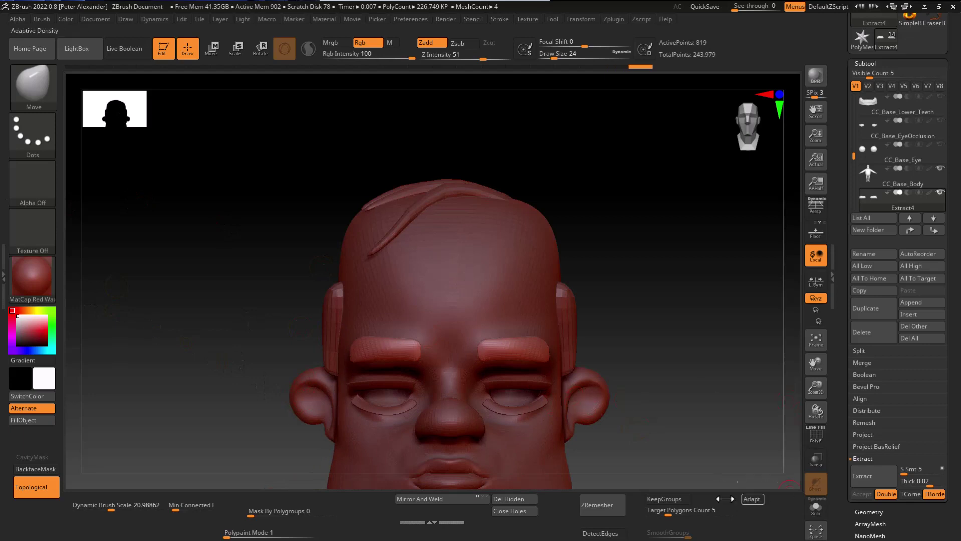
pyautogui.click(666, 510)
pyautogui.write('0.1')
pyautogui.press('Return')
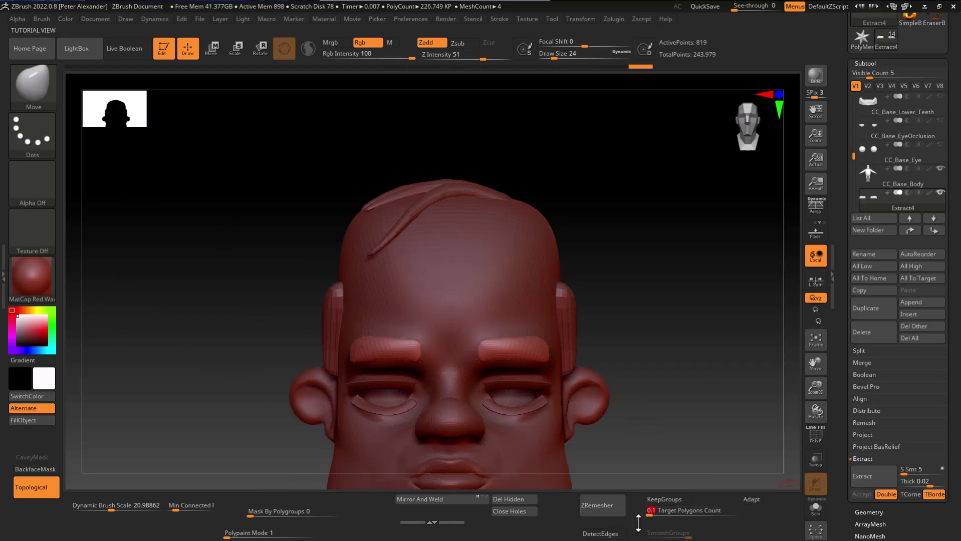
pyautogui.click(664, 500)
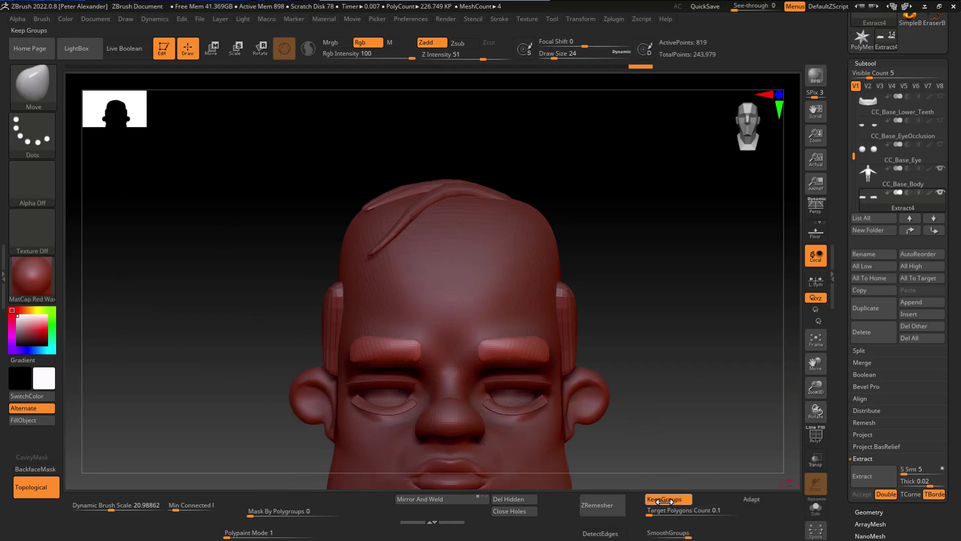
pyautogui.click(618, 514)
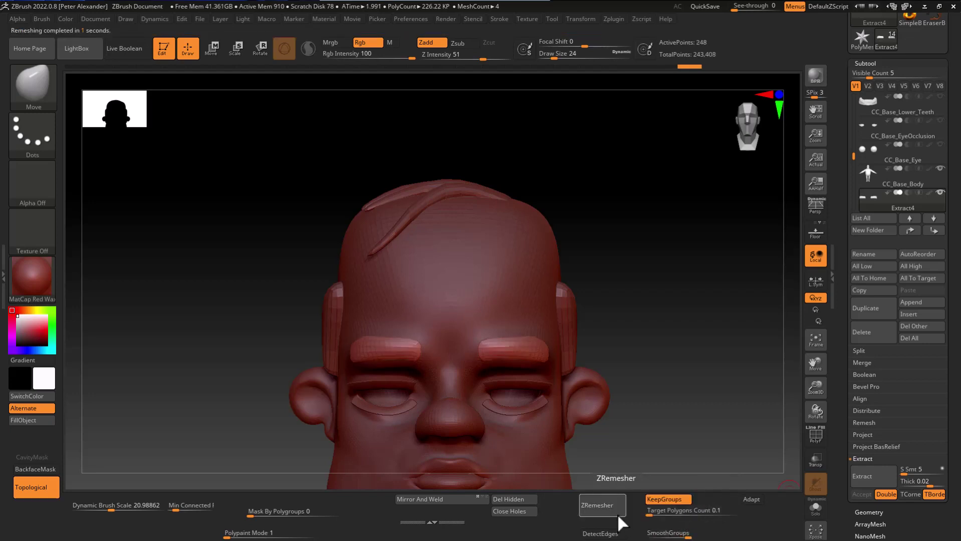
# Display the eyebrows' polygon wireframe and square off their inner ends with a small topological Move brush
pyautogui.moveTo(226, 308)
pyautogui.mouseDown()
pyautogui.moveTo(243, 349)
pyautogui.moveTo(230, 328)
pyautogui.moveTo(199, 323)
pyautogui.moveTo(325, 339)
pyautogui.moveTo(326, 374)
pyautogui.moveTo(328, 352)
pyautogui.mouseUp()
pyautogui.hotkey('shift', 'f')
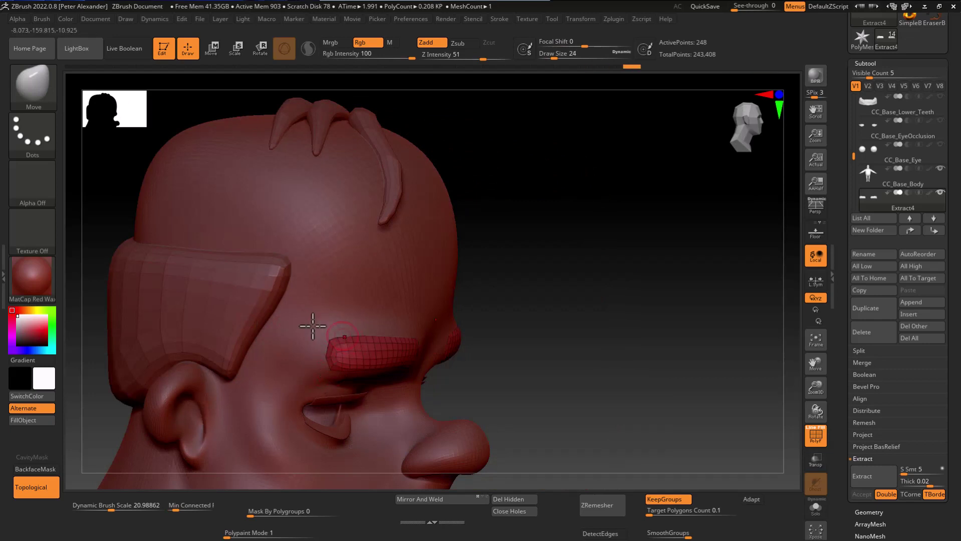
pyautogui.moveTo(71, 235); pyautogui.dragTo(85, 251)
pyautogui.keyDown('shift'); pyautogui.moveTo(496, 404); pyautogui.dragTo(165, 351); pyautogui.keyUp('shift')
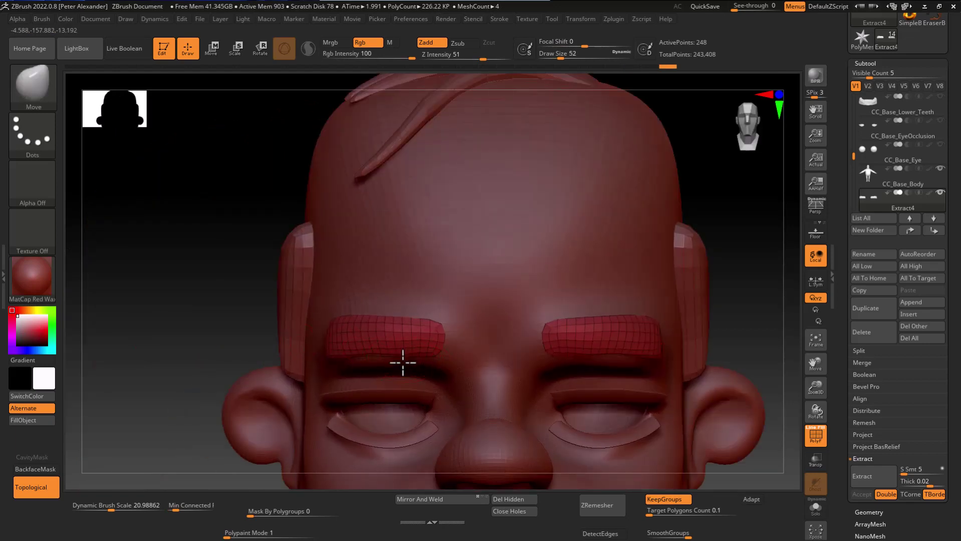
pyautogui.press('shift')
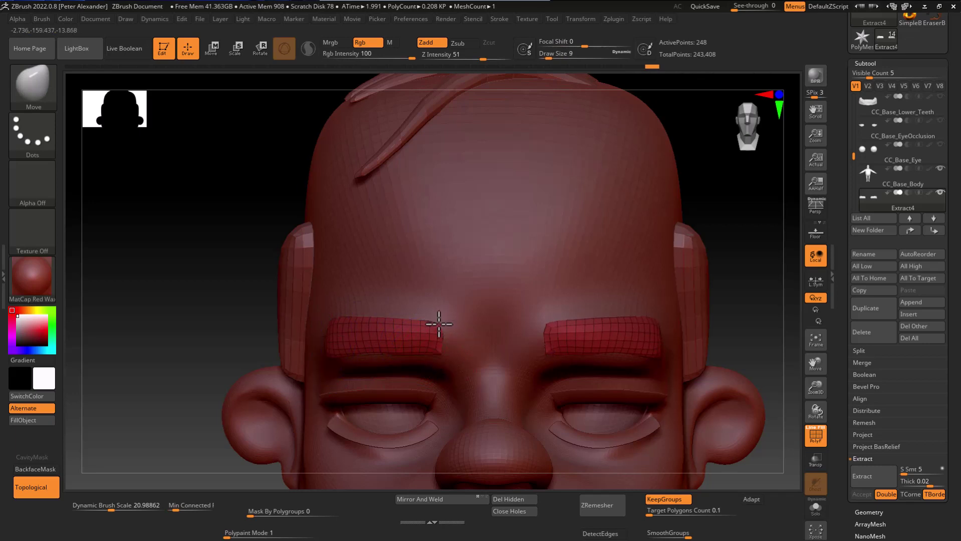
pyautogui.keyDown('alt'); pyautogui.moveTo(219, 302); pyautogui.dragTo(197, 349); pyautogui.keyUp('alt')
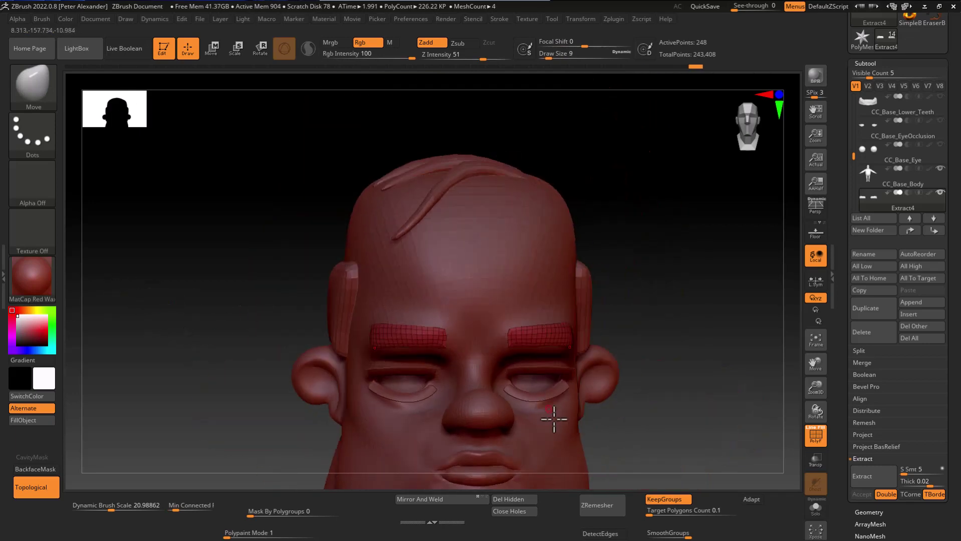
# Run ZRemesher on the reshaped eyebrows, undo it, and remesh them with SmoothGroups at 0
pyautogui.click(586, 501)
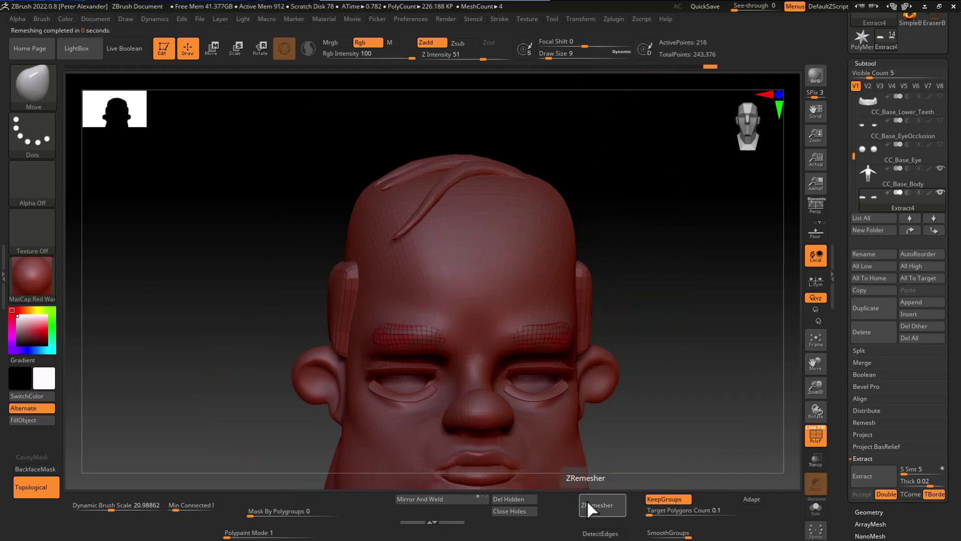
pyautogui.hotkey('ctrl', 'z')
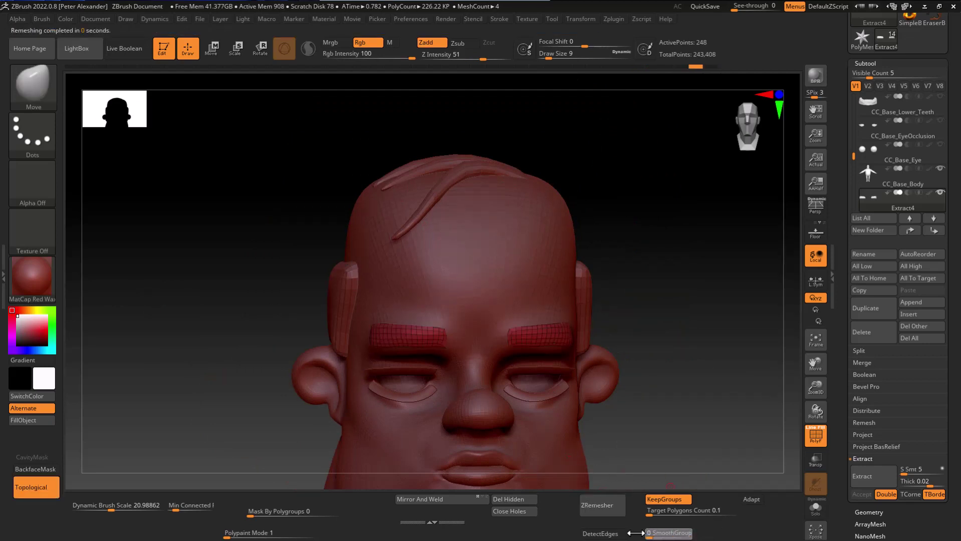
pyautogui.click(609, 510)
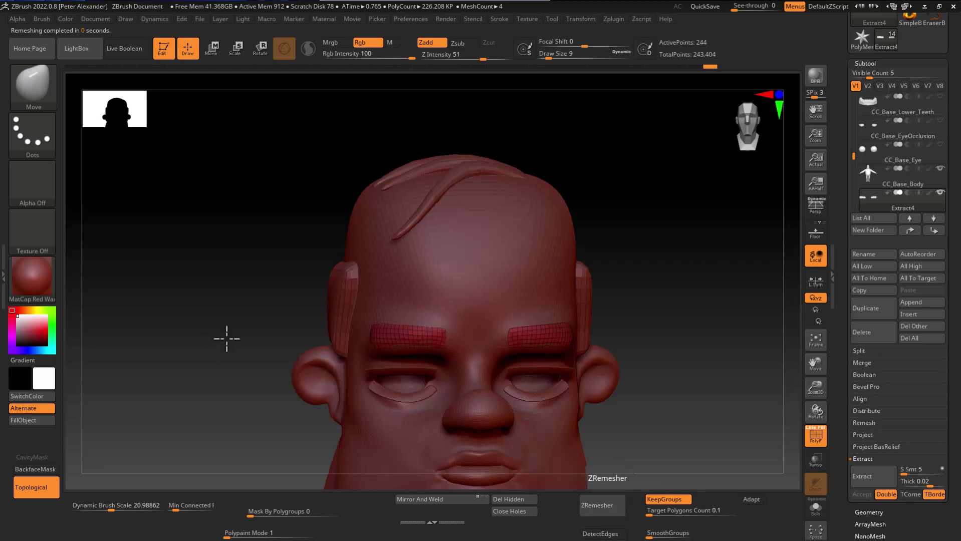
# Show only the eyebrows in Solo mode, straighten their outer ends with the Move brush and remesh them
pyautogui.moveTo(225, 337)
pyautogui.mouseDown()
pyautogui.moveTo(396, 347)
pyautogui.moveTo(366, 349)
pyautogui.mouseUp()
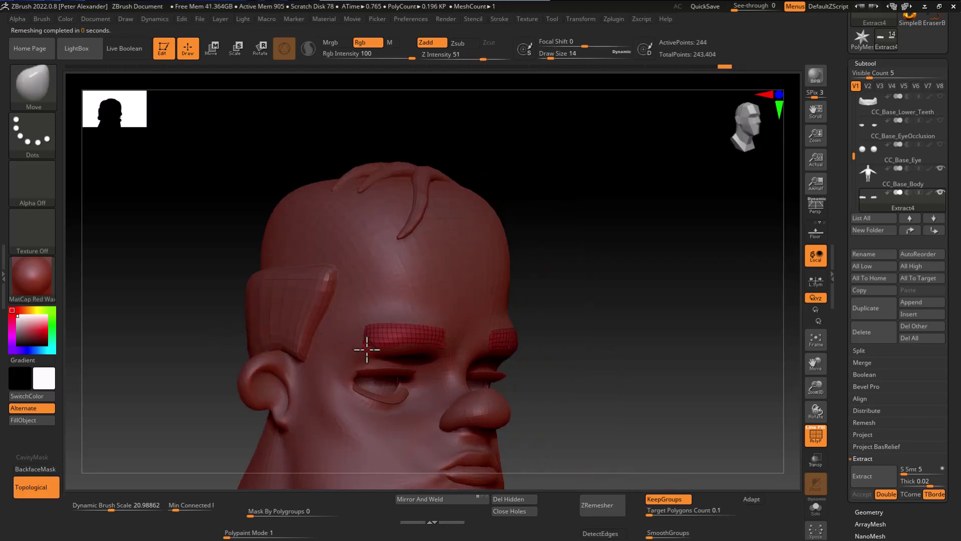
pyautogui.keyDown('alt'); pyautogui.moveTo(211, 307); pyautogui.dragTo(220, 343); pyautogui.keyUp('alt')
pyautogui.hotkey('alt', 's')
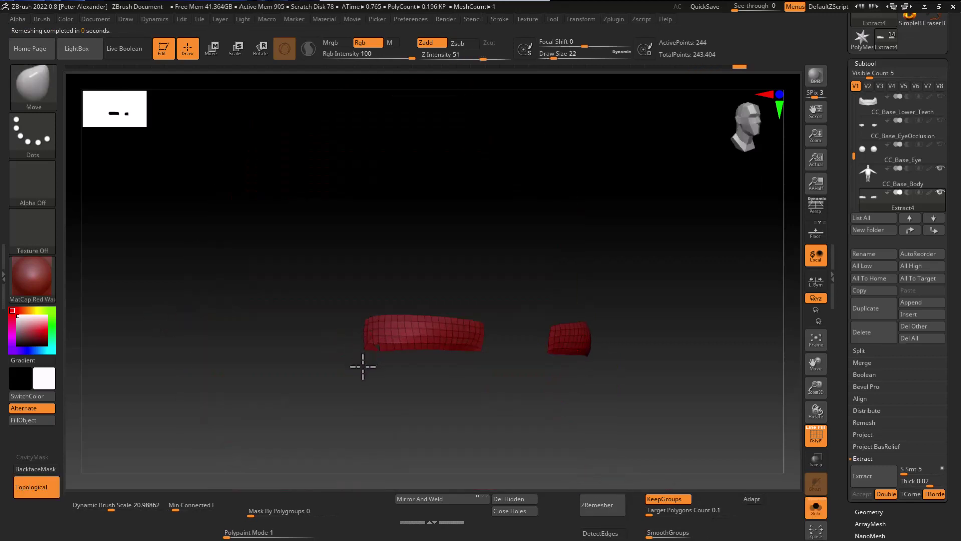
pyautogui.press('shift')
pyautogui.moveTo(348, 338); pyautogui.dragTo(343, 376)
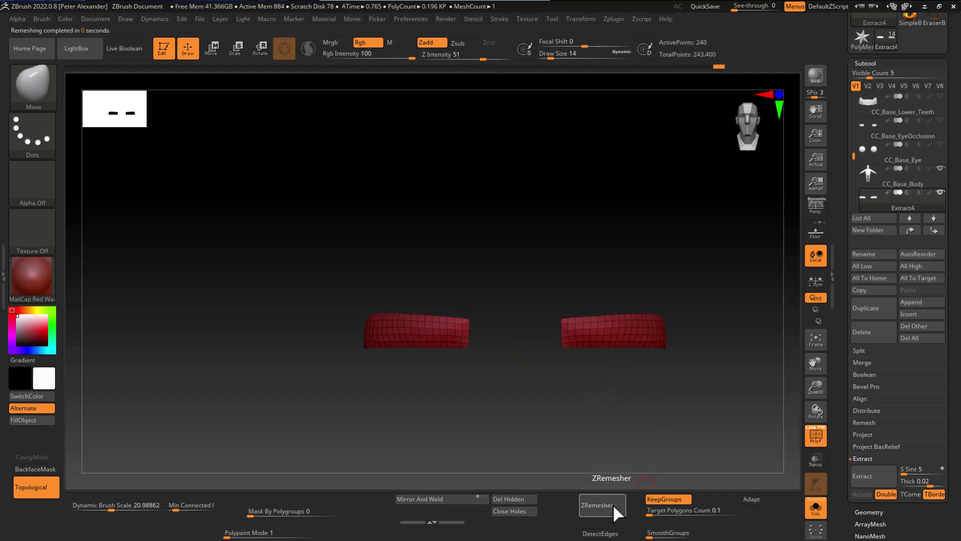
# Pull the outer corners of the isolated eyebrows into square ends and run ZRemesher on them once more
pyautogui.moveTo(463, 417)
pyautogui.mouseDown()
pyautogui.moveTo(499, 431)
pyautogui.moveTo(294, 390)
pyautogui.moveTo(307, 350)
pyautogui.mouseUp()
pyautogui.press('shift')
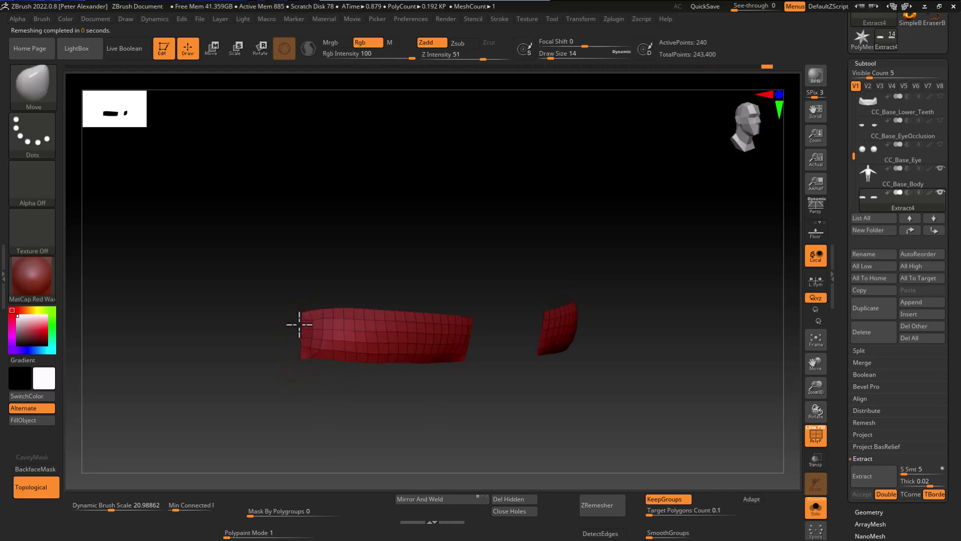
pyautogui.press('shift')
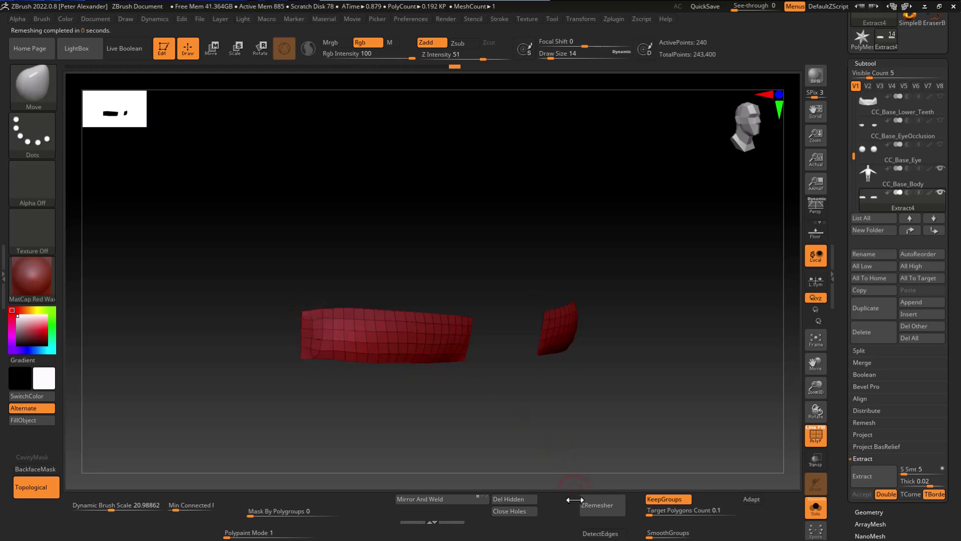
pyautogui.click(591, 507)
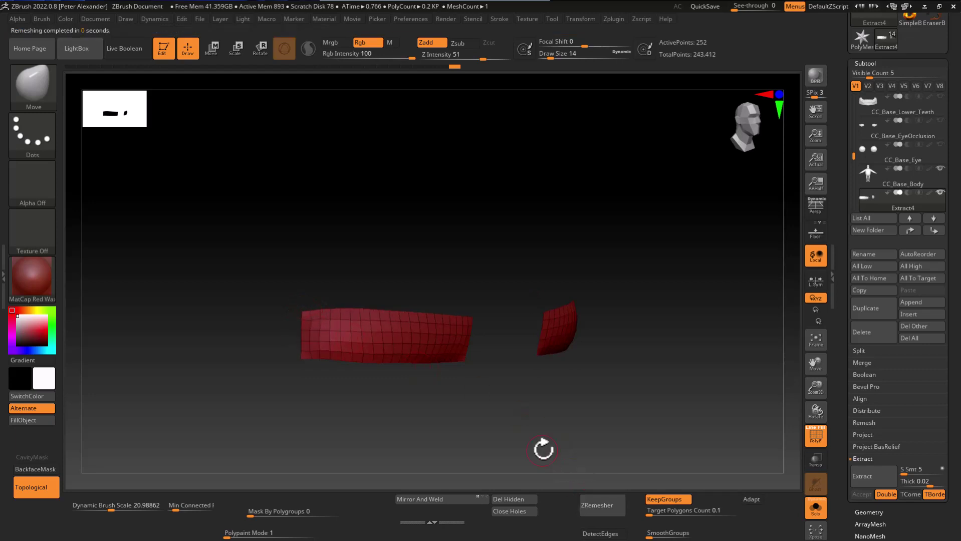
# Leave Solo mode and fit the eyebrows over the brow with a size 90 Move brush, smoothing their surface
pyautogui.moveTo(249, 371)
pyautogui.keyDown('shift'); pyautogui.mouseDown()
pyautogui.moveTo(243, 401)
pyautogui.moveTo(150, 345)
pyautogui.moveTo(252, 359)
pyautogui.mouseUp(); pyautogui.keyUp('shift')
pyautogui.hotkey('alt', 's')
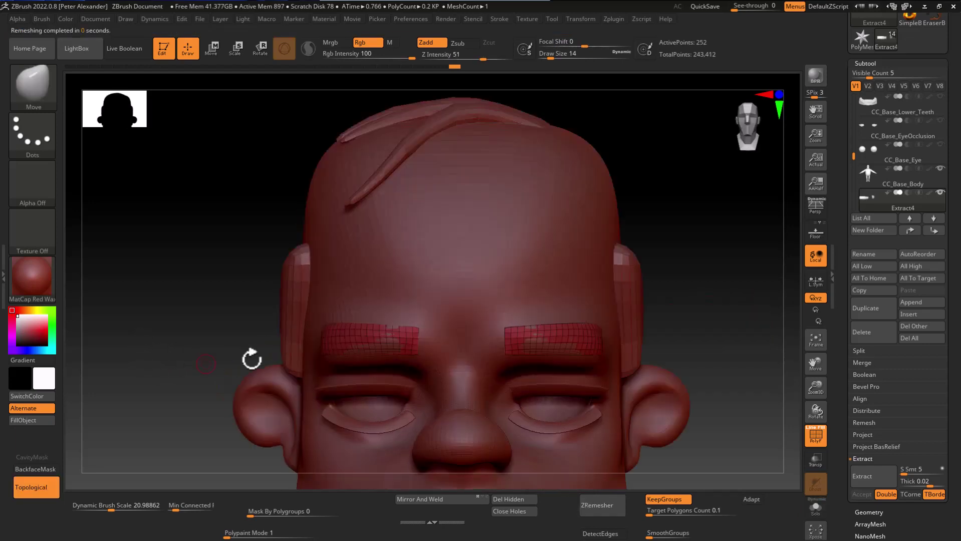
pyautogui.press(']')
pyautogui.press(']')
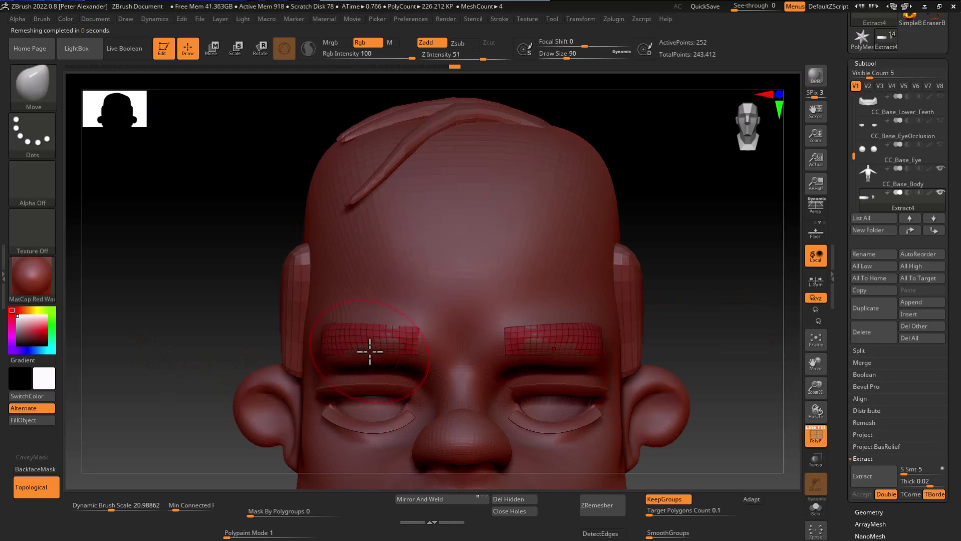
pyautogui.press('shift')
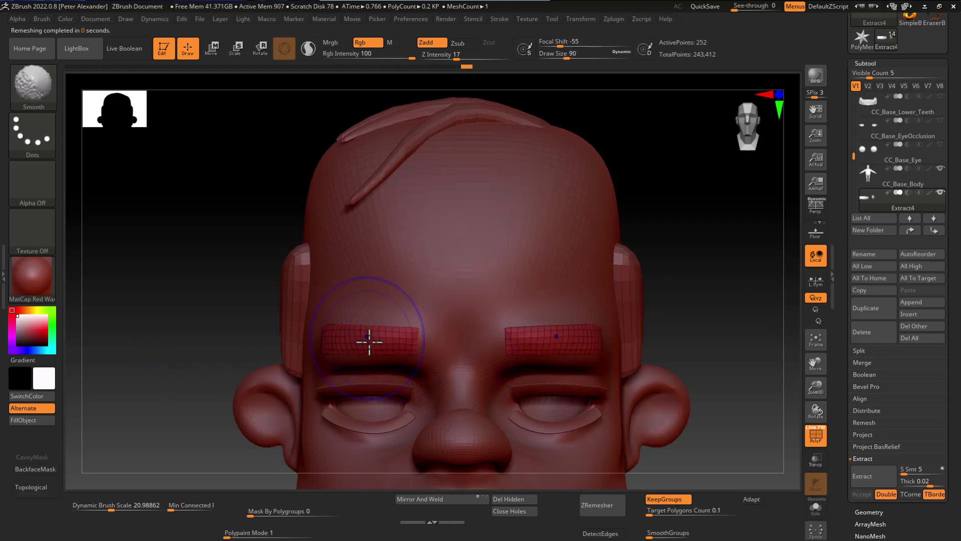
pyautogui.moveTo(165, 341); pyautogui.dragTo(285, 338)
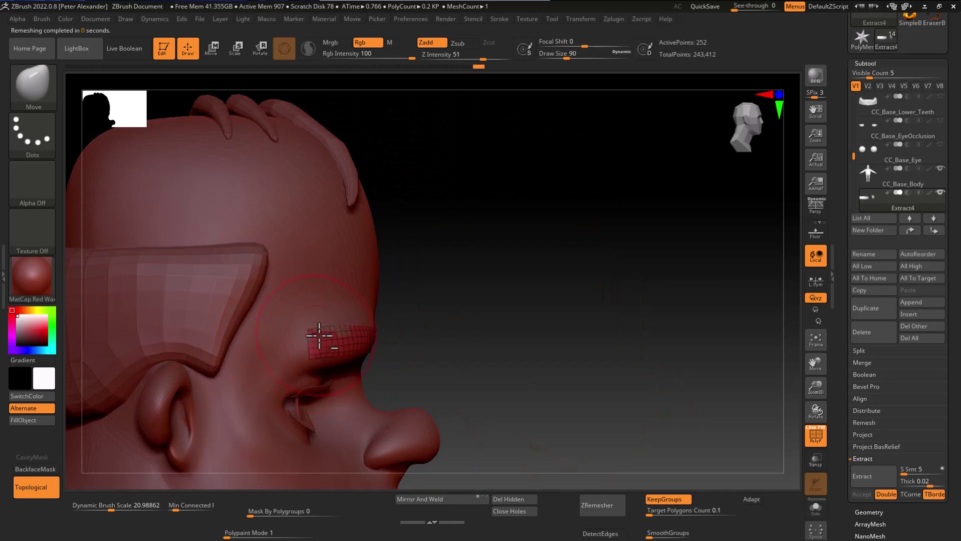
# Switch to the ZModeler brush at draw size 42, choose the Insert edge action, and remove several crosswise edge loops from the eyebrows
pyautogui.moveTo(450, 389)
pyautogui.mouseDown()
pyautogui.moveTo(167, 326)
pyautogui.moveTo(199, 347)
pyautogui.moveTo(187, 328)
pyautogui.moveTo(163, 362)
pyautogui.moveTo(226, 347)
pyautogui.mouseUp()
pyautogui.press('b')
pyautogui.press('z')
pyautogui.press('m')
pyautogui.press('[')
pyautogui.press('[')
pyautogui.press('[')
pyautogui.press('[')
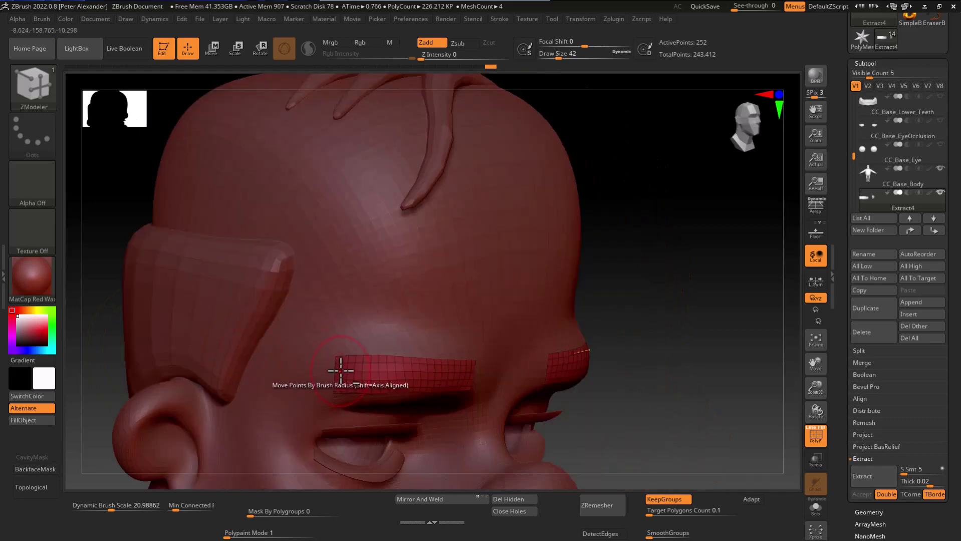
pyautogui.rightClick(340, 367)
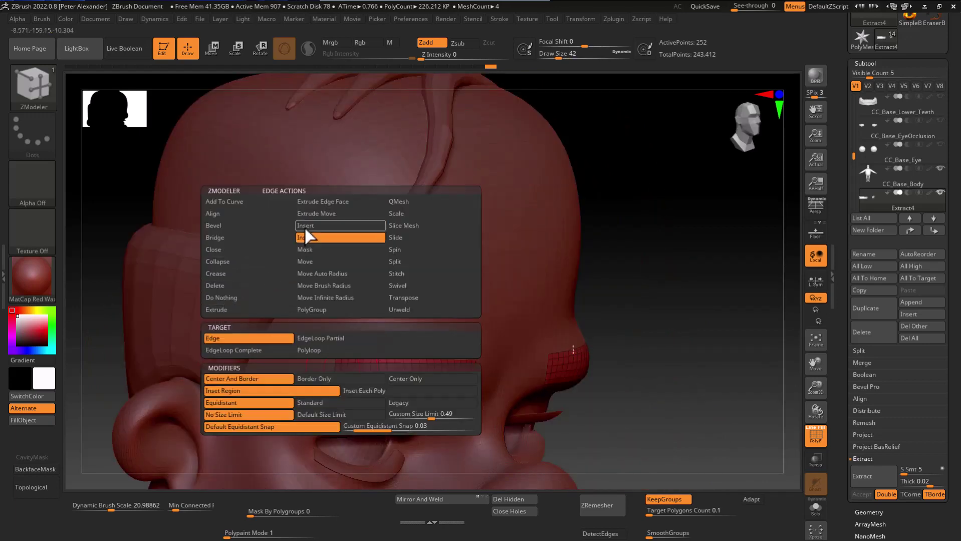
pyautogui.keyDown('alt'); pyautogui.click(340, 376); pyautogui.keyUp('alt')
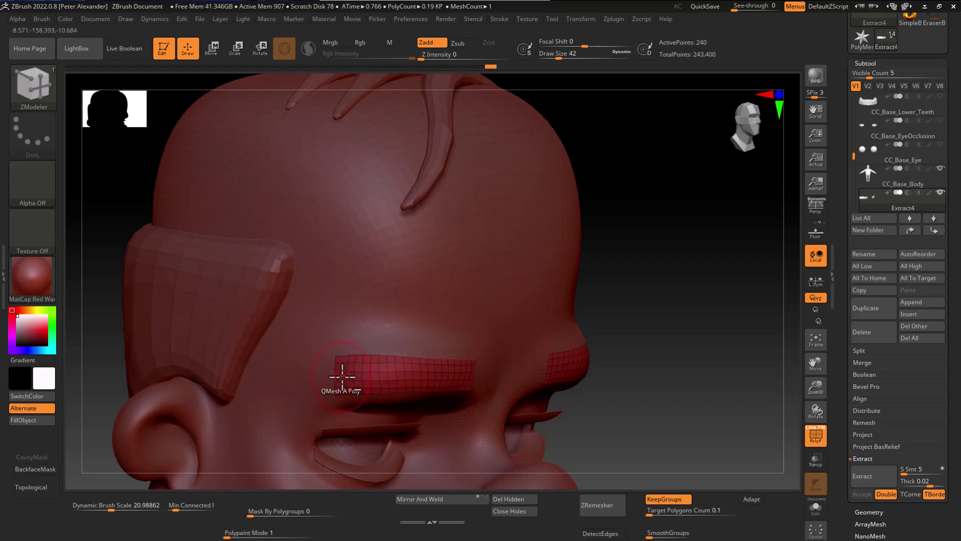
pyautogui.keyDown('alt'); pyautogui.click(386, 378); pyautogui.keyUp('alt')
pyautogui.keyDown('alt'); pyautogui.click(400, 379); pyautogui.keyUp('alt')
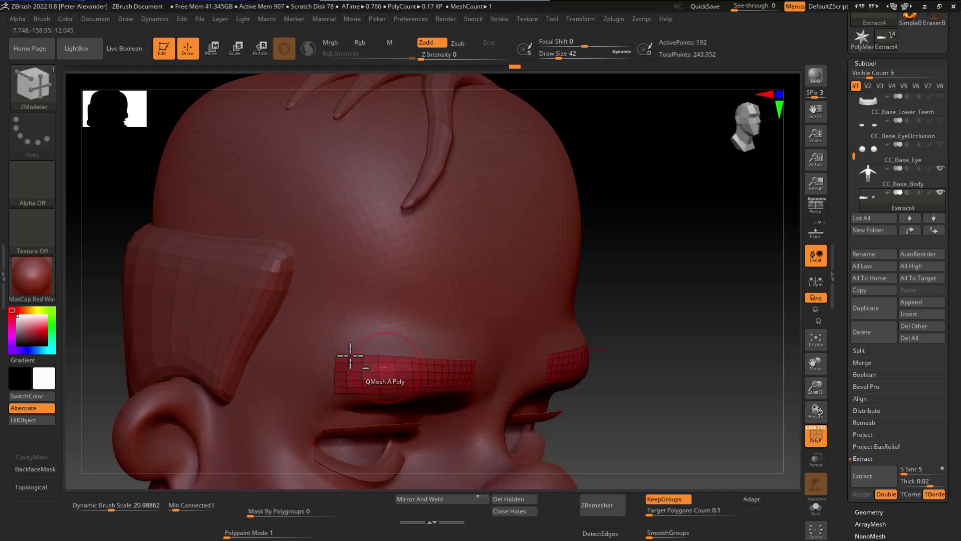
# Delete further crosswise edge loops near the inner ends of both eyebrows with the ZModeler brush
pyautogui.keyDown('shift'); pyautogui.moveTo(88, 302); pyautogui.dragTo(70, 300); pyautogui.keyUp('shift')
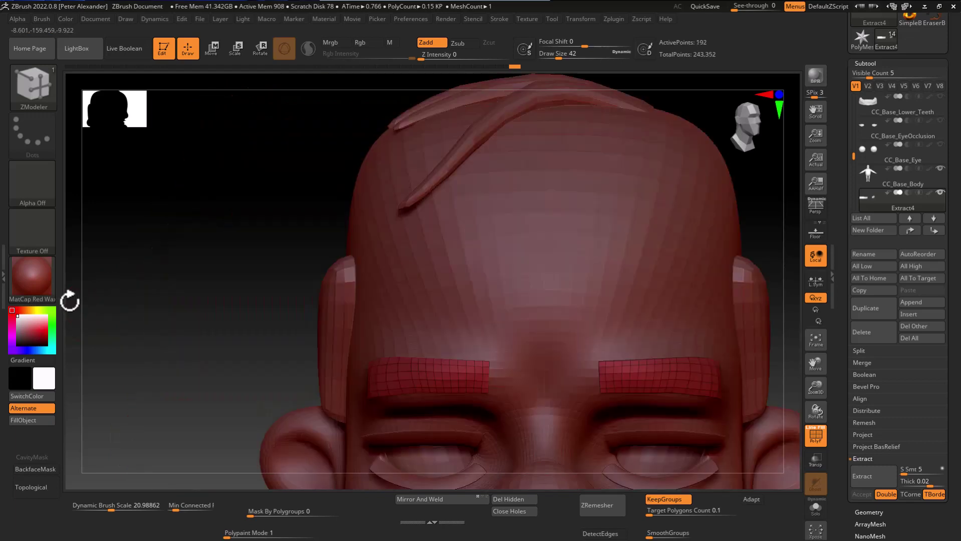
pyautogui.keyDown('alt'); pyautogui.click(451, 376); pyautogui.keyUp('alt')
pyautogui.keyDown('alt'); pyautogui.click(451, 376); pyautogui.keyUp('alt')
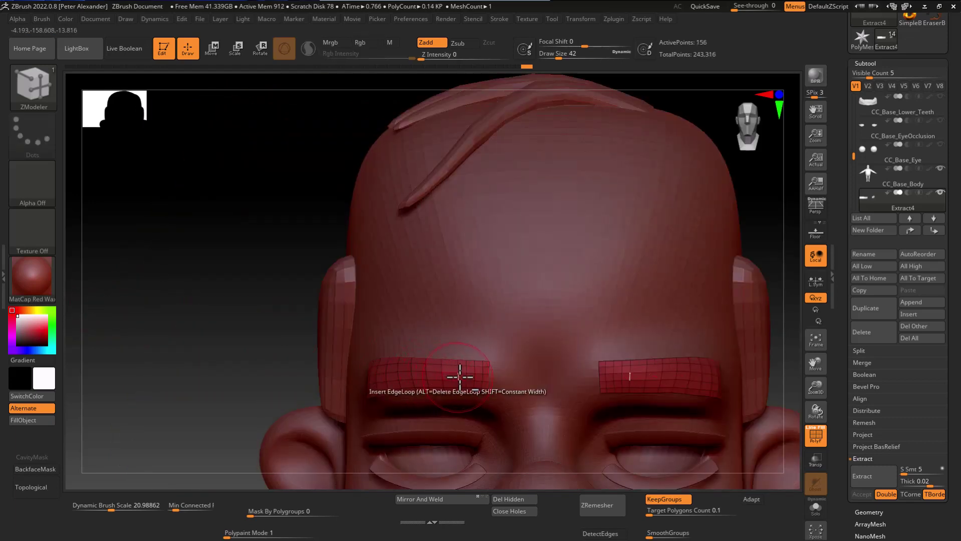
pyautogui.keyDown('alt'); pyautogui.click(467, 377); pyautogui.keyUp('alt')
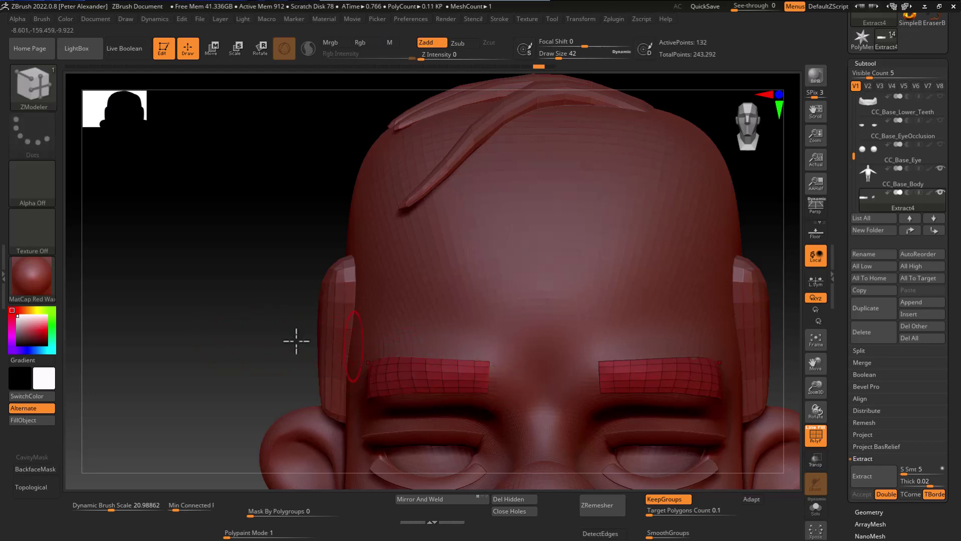
pyautogui.moveTo(296, 341); pyautogui.dragTo(333, 360)
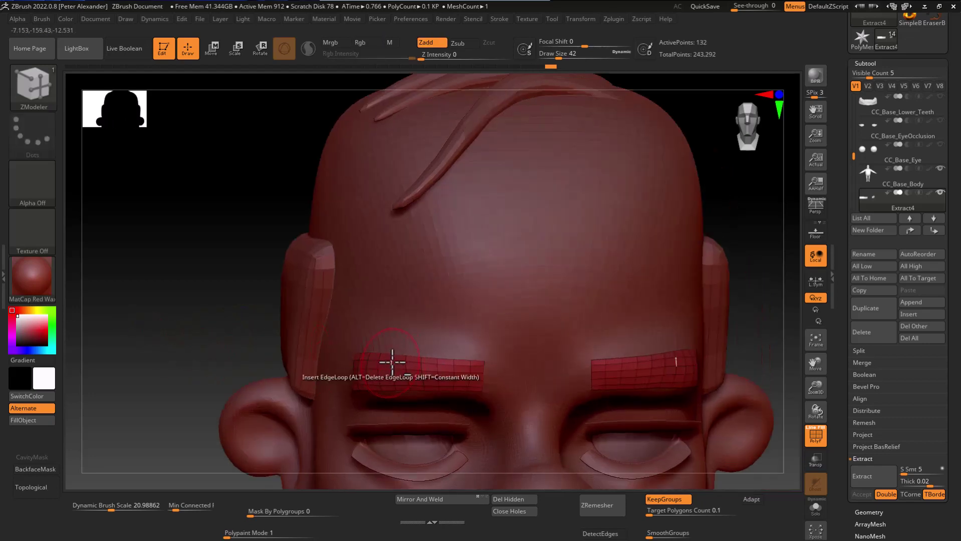
pyautogui.keyDown('alt'); pyautogui.click(394, 362); pyautogui.keyUp('alt')
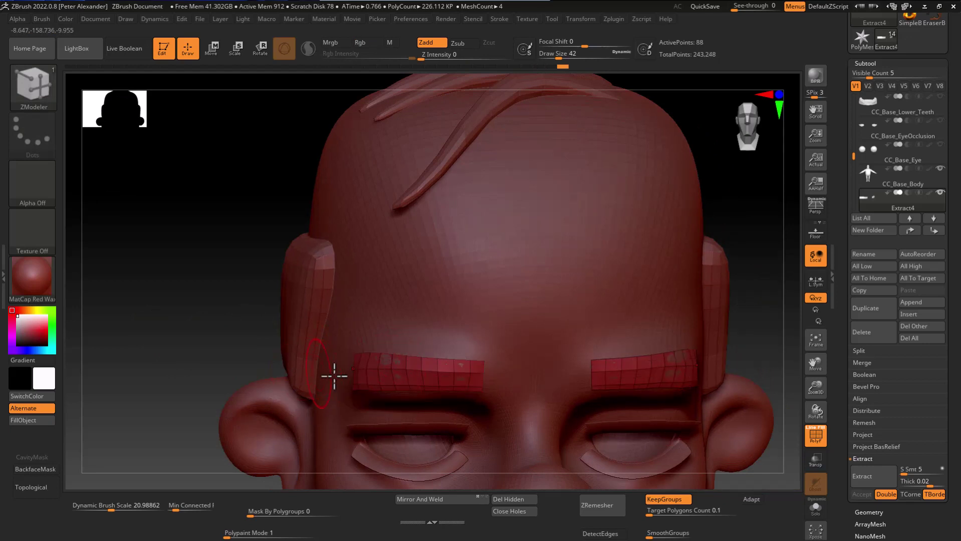
pyautogui.press('ctrl')
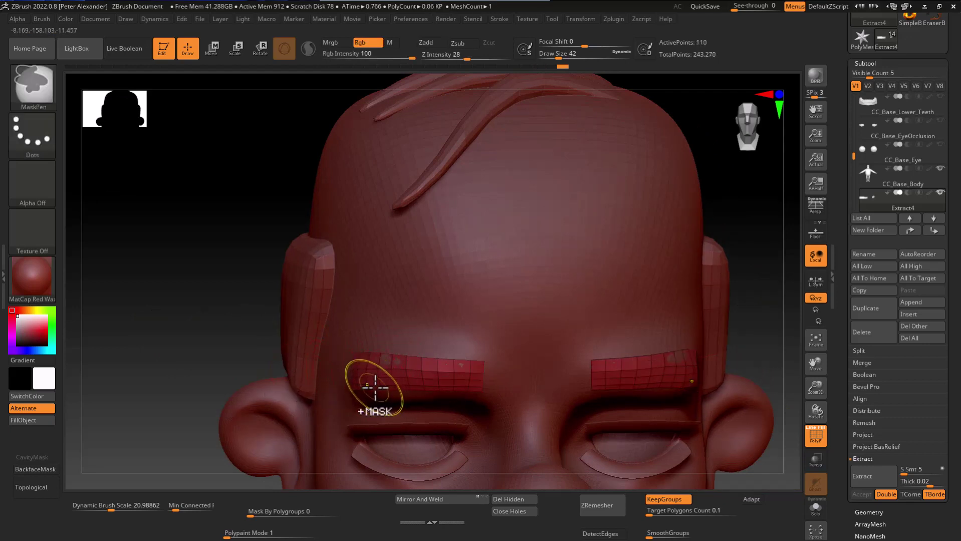
pyautogui.keyDown('alt'); pyautogui.click(383, 368); pyautogui.keyUp('alt')
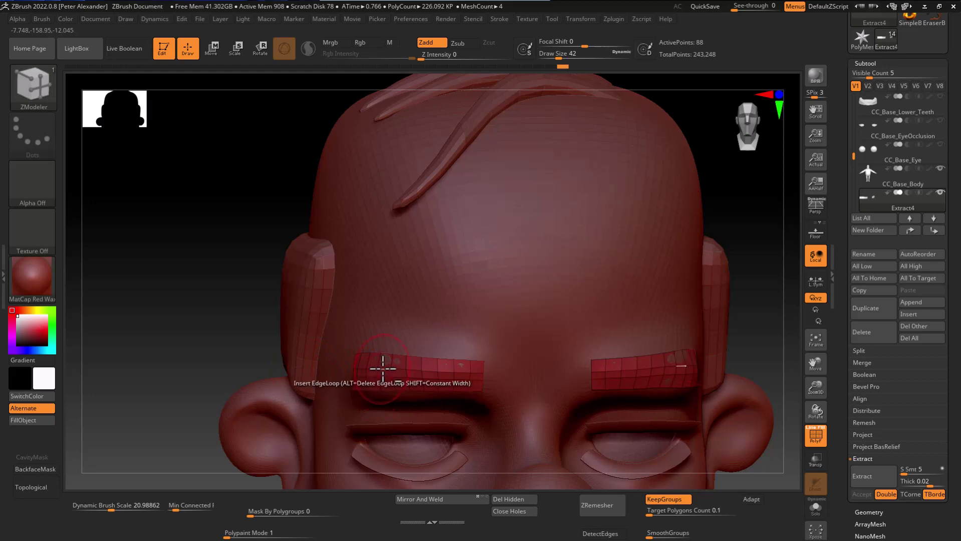
pyautogui.hotkey('ctrl', 'z')
pyautogui.hotkey('ctrl', 'z')
# Delete two lengthwise edge loops from the eyebrows to lighten their mesh further
pyautogui.press('ctrl')
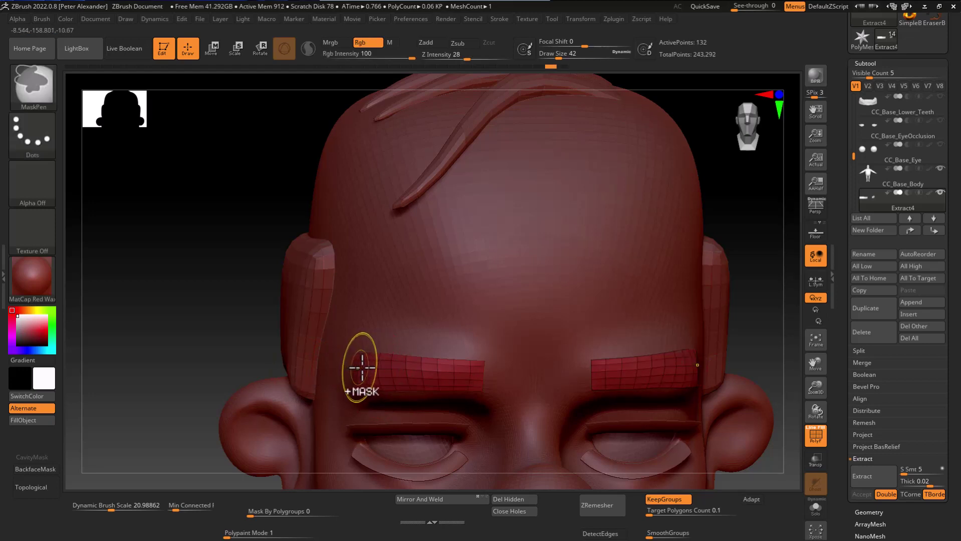
pyautogui.keyDown('alt'); pyautogui.click(382, 368); pyautogui.keyUp('alt')
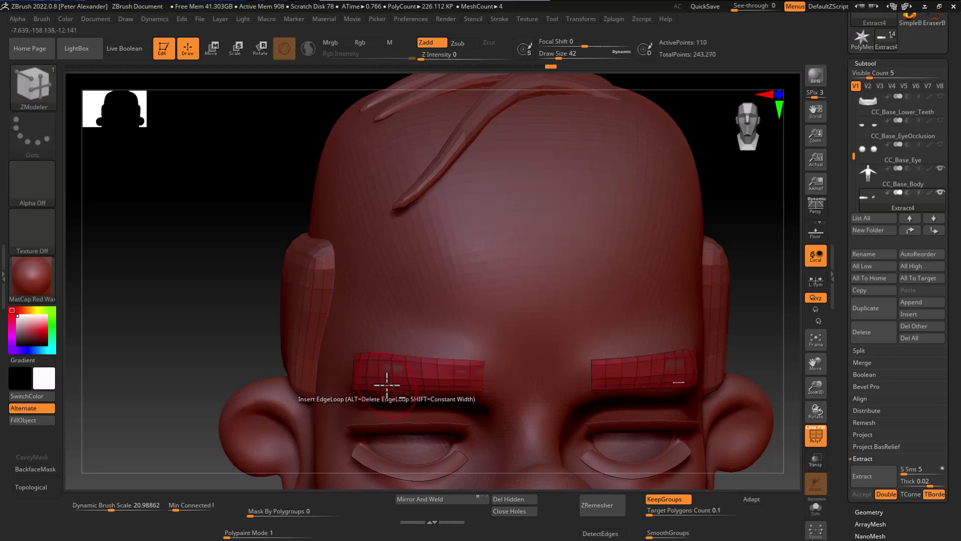
pyautogui.keyDown('alt'); pyautogui.click(387, 385); pyautogui.keyUp('alt')
pyautogui.moveTo(199, 345)
pyautogui.mouseDown()
pyautogui.moveTo(157, 315)
pyautogui.moveTo(139, 328)
pyautogui.moveTo(166, 362)
pyautogui.moveTo(156, 359)
pyautogui.mouseUp()
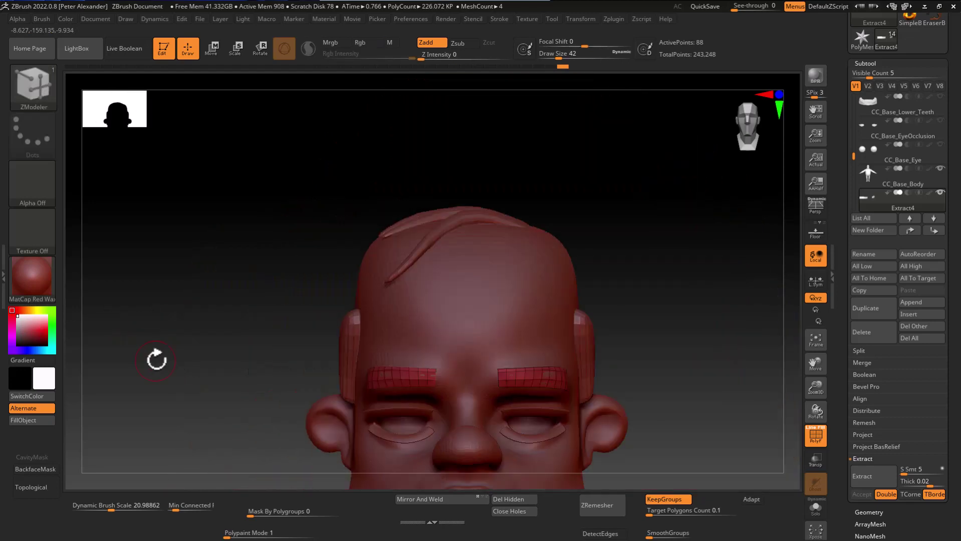
# Set the ZModeler polygon action to Extrude with the All Polygons target and extrude the eyebrows outward from the brow
pyautogui.moveTo(210, 344); pyautogui.dragTo(242, 354)
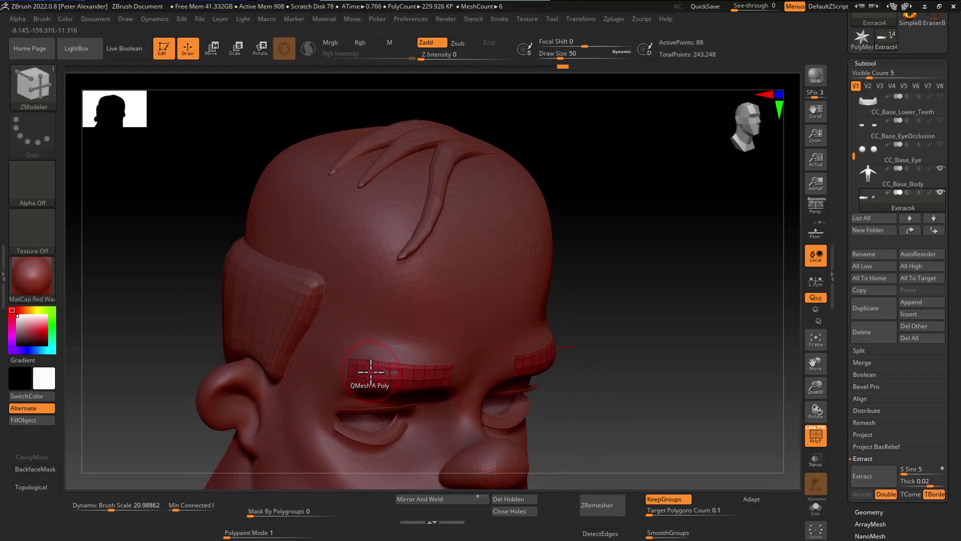
pyautogui.press('space')
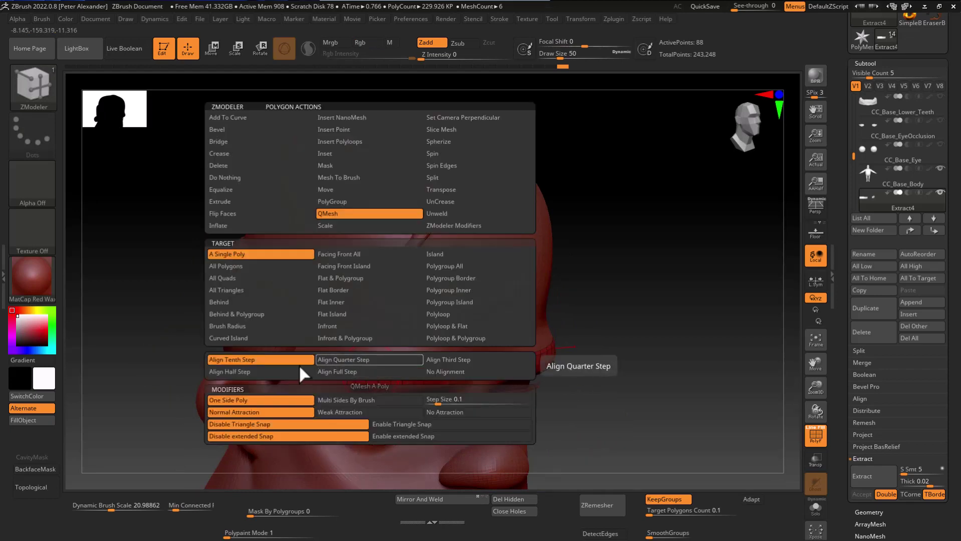
pyautogui.click(218, 202)
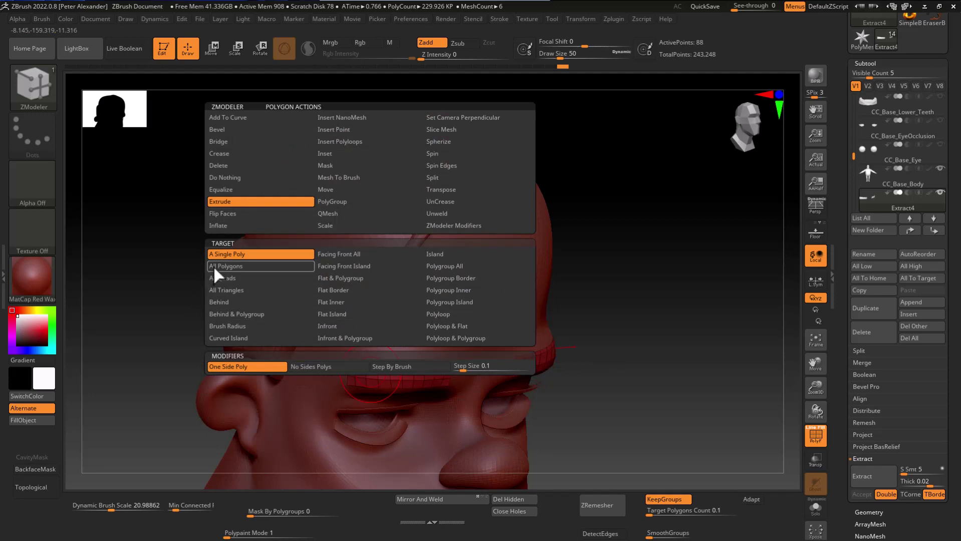
pyautogui.click(214, 266)
pyautogui.moveTo(198, 265); pyautogui.dragTo(210, 315)
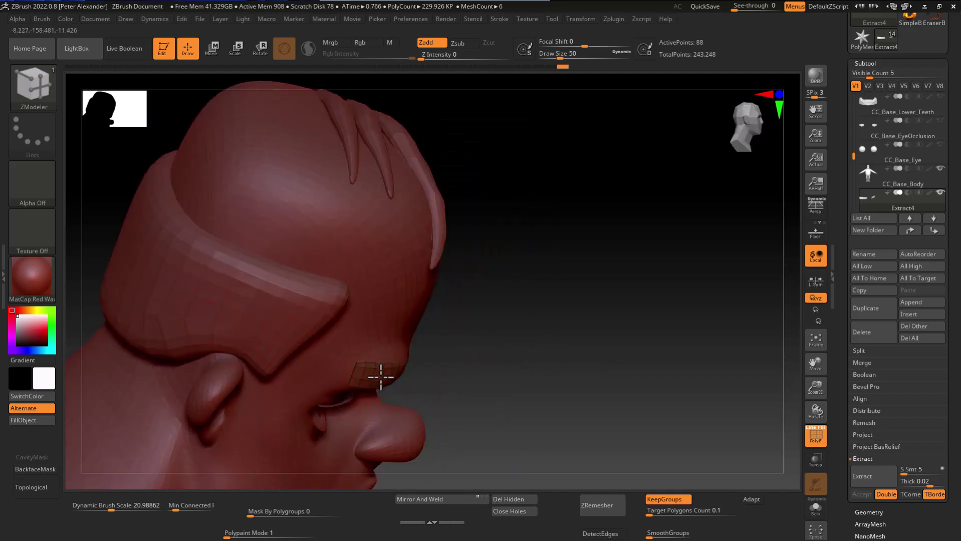
pyautogui.moveTo(381, 377); pyautogui.dragTo(416, 370)
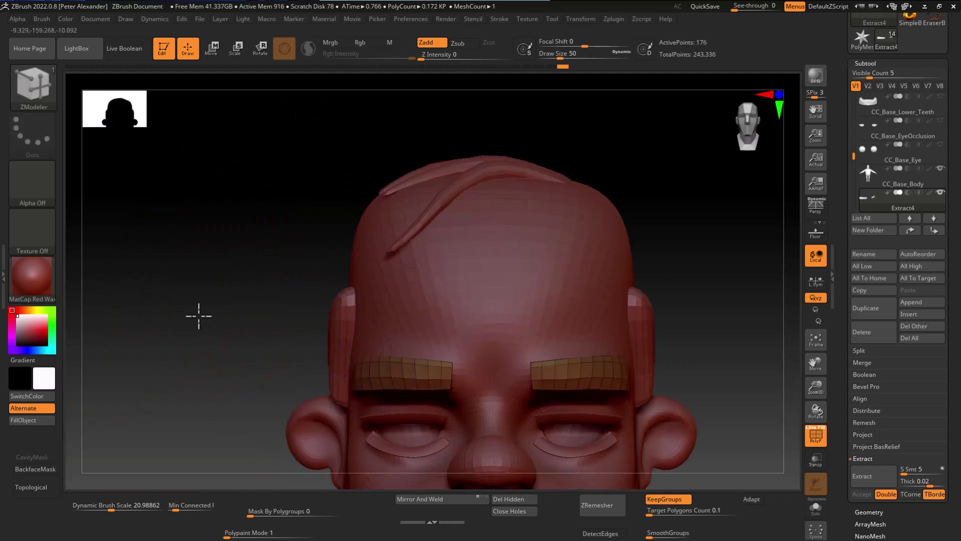
# Reshape the thickened eyebrows from front and side with the Move Topological brush at draw size 106, smoothing them lightly
pyautogui.moveTo(199, 316)
pyautogui.keyDown('alt'); pyautogui.mouseDown()
pyautogui.moveTo(230, 307)
pyautogui.moveTo(238, 326)
pyautogui.mouseUp(); pyautogui.keyUp('alt')
pyautogui.press(']')
pyautogui.moveTo(309, 354)
pyautogui.mouseDown()
pyautogui.moveTo(384, 360)
pyautogui.moveTo(413, 346)
pyautogui.mouseUp()
pyautogui.press('b')
pyautogui.press('m')
pyautogui.press('t')
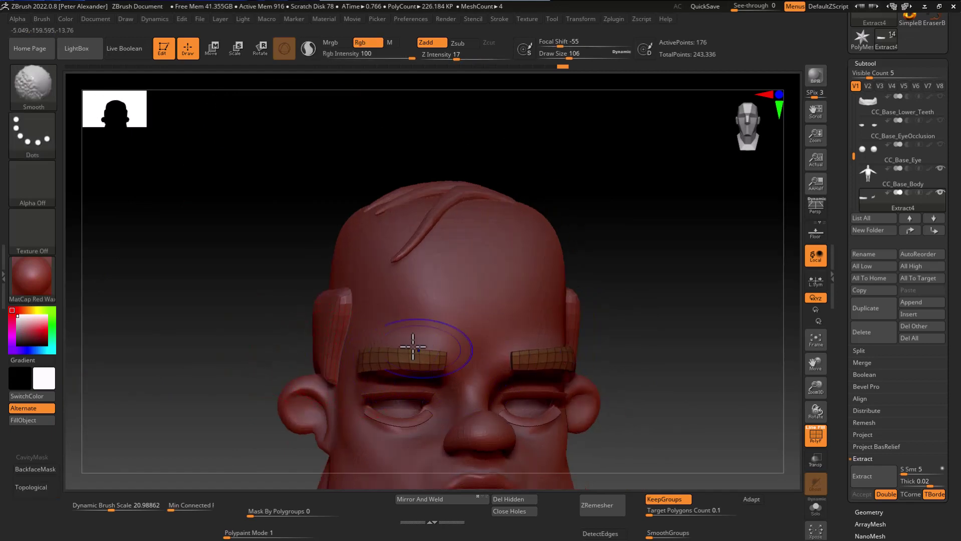
pyautogui.keyDown('shift'); pyautogui.moveTo(208, 328); pyautogui.dragTo(301, 332); pyautogui.keyUp('shift')
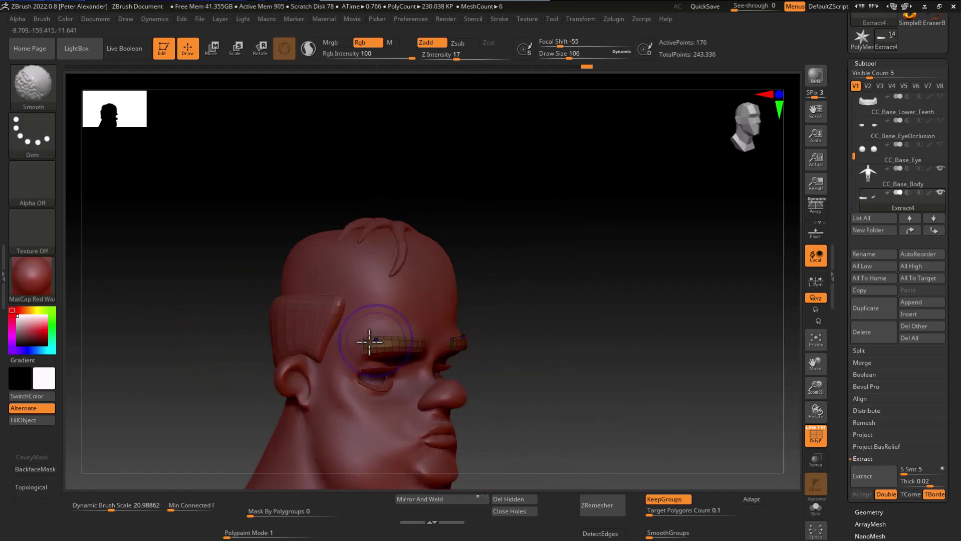
pyautogui.moveTo(211, 300)
pyautogui.keyDown('shift'); pyautogui.mouseDown()
pyautogui.moveTo(219, 330)
pyautogui.moveTo(246, 336)
pyautogui.mouseUp(); pyautogui.keyUp('shift')
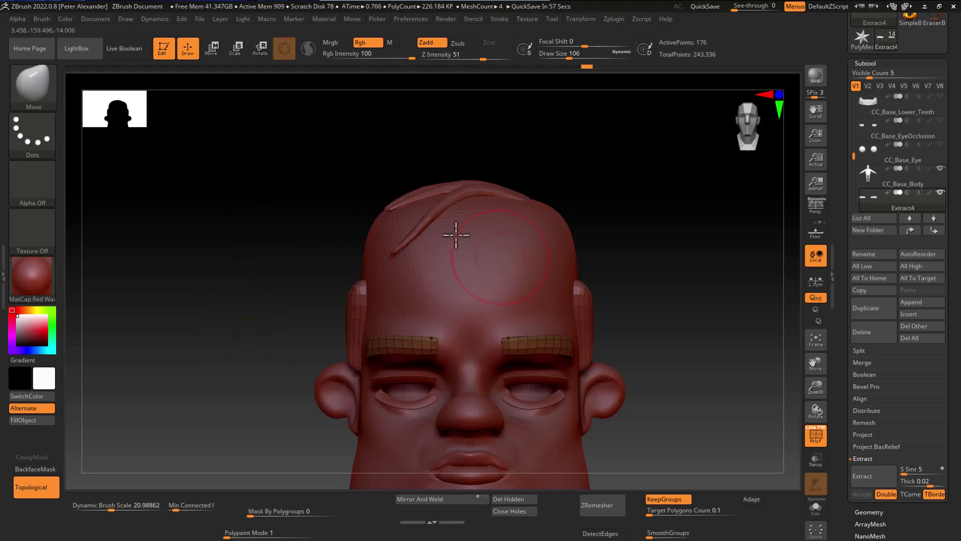
# Review the Deformation and Modify Topology options for the eyebrow subtool
pyautogui.click(875, 62)
pyautogui.click(876, 62)
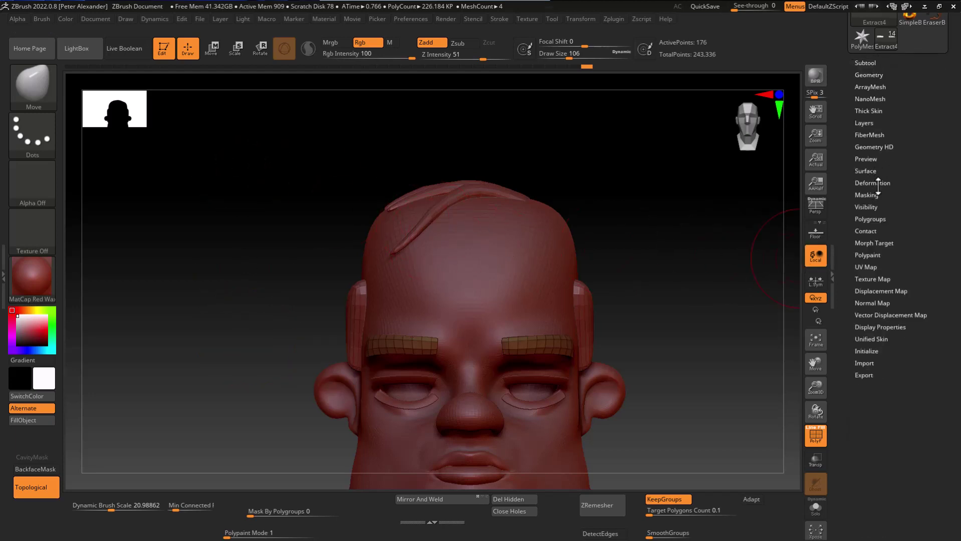
pyautogui.click(878, 183)
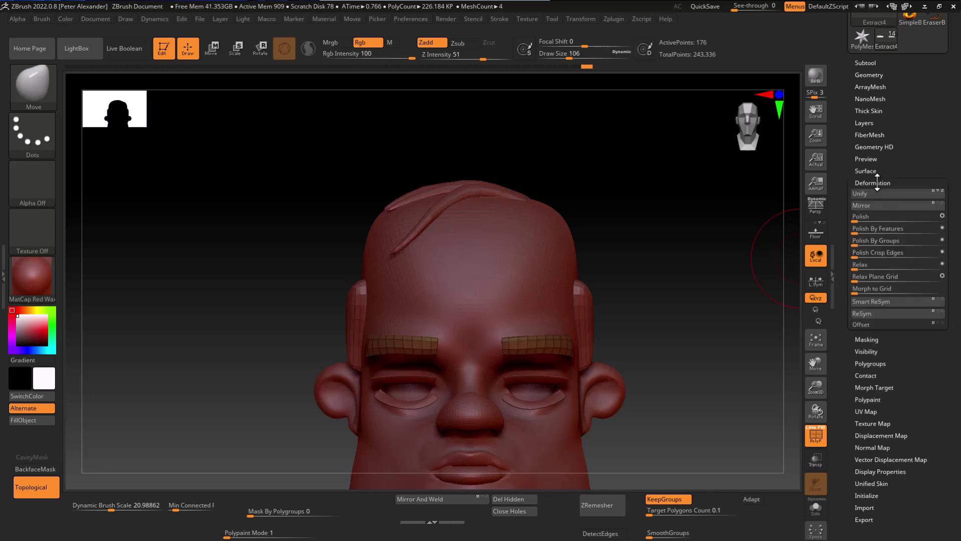
pyautogui.moveTo(848, 73); pyautogui.dragTo(847, 99)
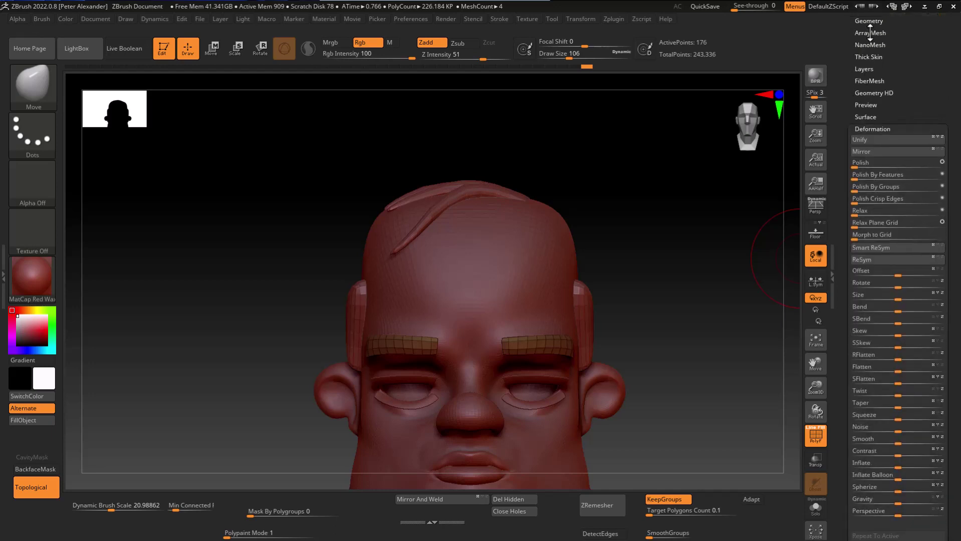
pyautogui.click(868, 17)
pyautogui.click(878, 341)
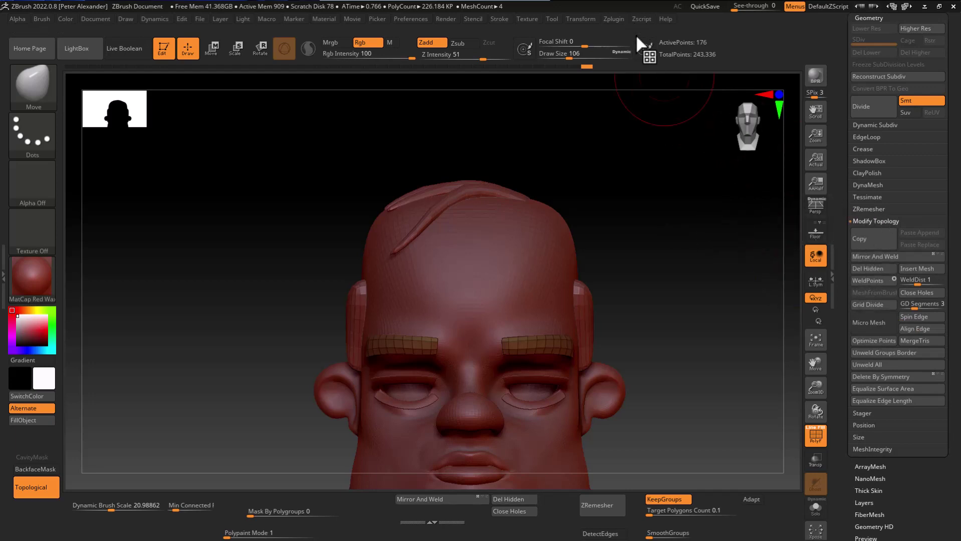
# Check the eyebrows' polygroups through partial visibility and unwrap their UVs in UV Master with Symmetry and Polygroups enabled
pyautogui.moveTo(186, 331)
pyautogui.mouseDown()
pyautogui.moveTo(172, 328)
pyautogui.moveTo(158, 362)
pyautogui.moveTo(129, 359)
pyautogui.moveTo(204, 401)
pyautogui.moveTo(172, 402)
pyautogui.moveTo(180, 396)
pyautogui.mouseUp()
pyautogui.hotkey('ctrl', 'shift')
pyautogui.moveTo(354, 357)
pyautogui.mouseDown()
pyautogui.moveTo(321, 348)
pyautogui.moveTo(333, 337)
pyautogui.moveTo(304, 368)
pyautogui.moveTo(311, 425)
pyautogui.moveTo(322, 427)
pyautogui.moveTo(279, 421)
pyautogui.moveTo(276, 405)
pyautogui.moveTo(264, 425)
pyautogui.mouseUp()
pyautogui.keyDown('ctrl'); pyautogui.keyDown('shift'); pyautogui.click(298, 429); pyautogui.keyUp('shift'); pyautogui.keyUp('ctrl')
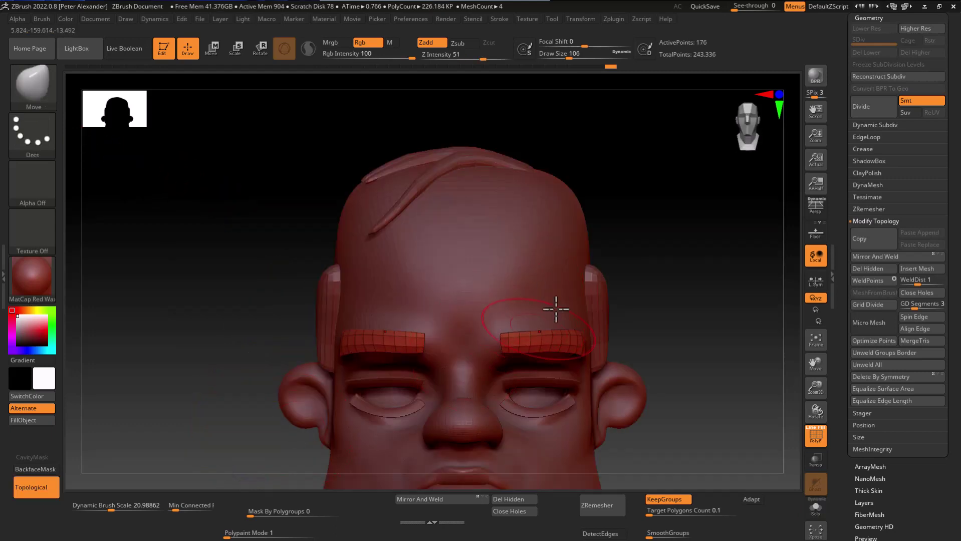
pyautogui.click(623, 20)
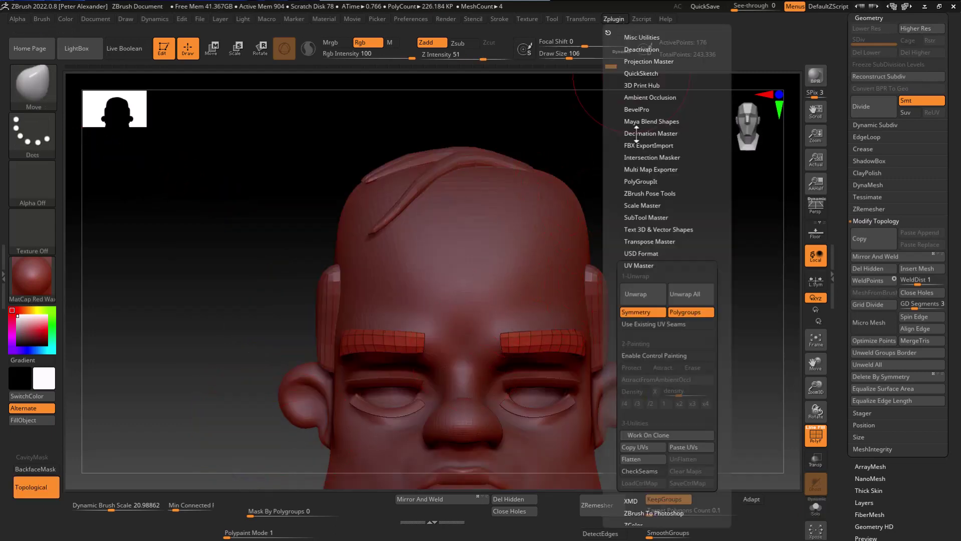
pyautogui.click(648, 291)
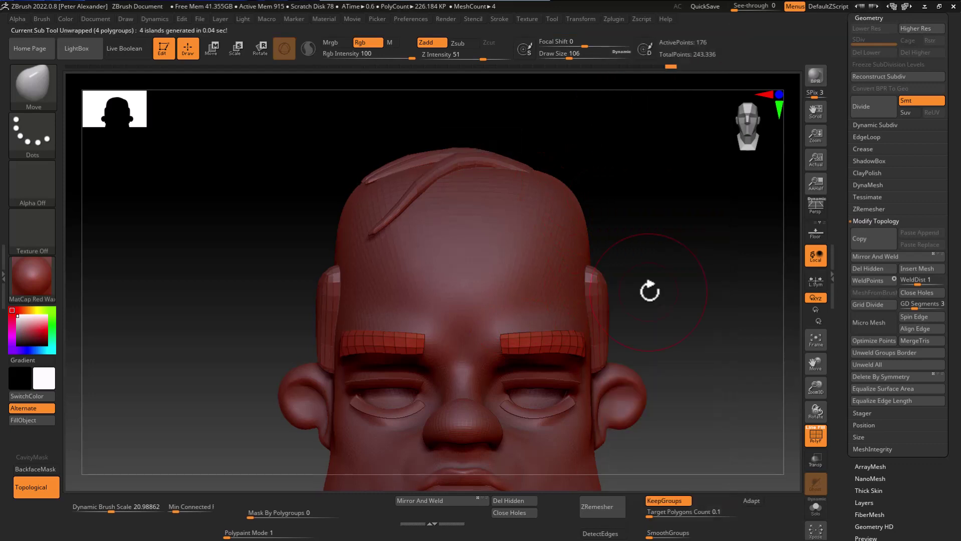
# Nudge the eyebrows' inner ends toward the nose bridge with the Move brush at draw size 114 and turn off the polyframe display
pyautogui.keyDown('alt'); pyautogui.moveTo(215, 384); pyautogui.dragTo(237, 396); pyautogui.keyUp('alt')
pyautogui.keyDown('shift'); pyautogui.moveTo(233, 355); pyautogui.dragTo(238, 387); pyautogui.keyUp('shift')
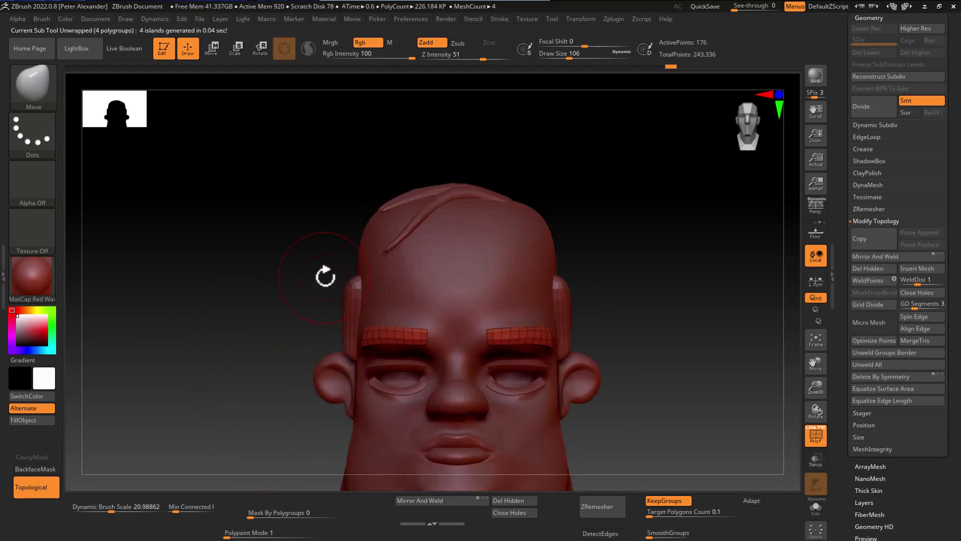
pyautogui.press('f')
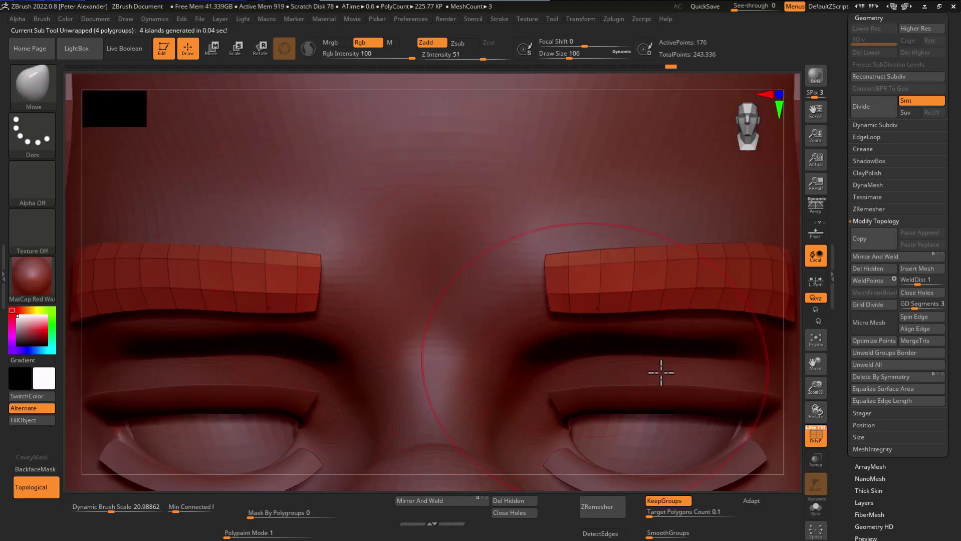
pyautogui.click(810, 345)
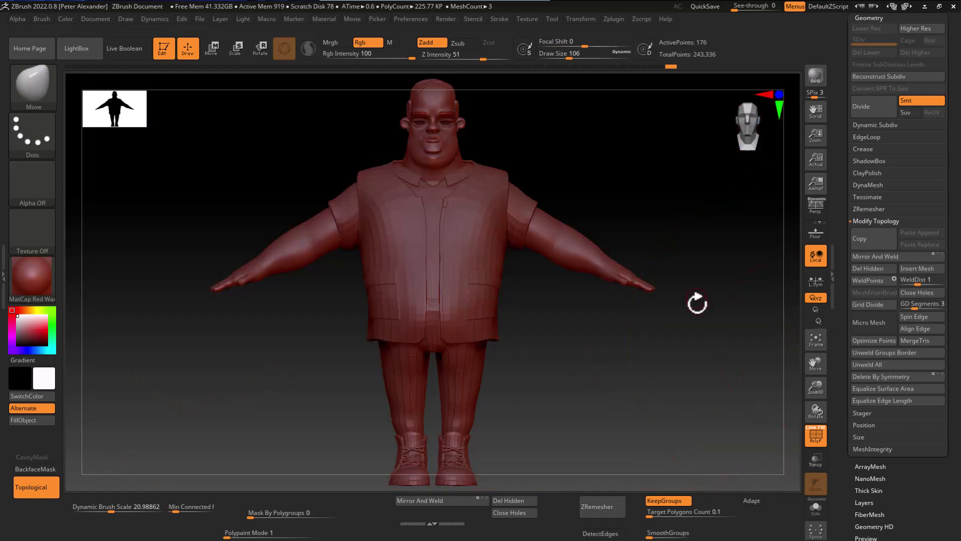
pyautogui.moveTo(713, 300); pyautogui.dragTo(360, 300)
pyautogui.keyDown('alt'); pyautogui.moveTo(232, 362); pyautogui.dragTo(355, 397); pyautogui.keyUp('alt')
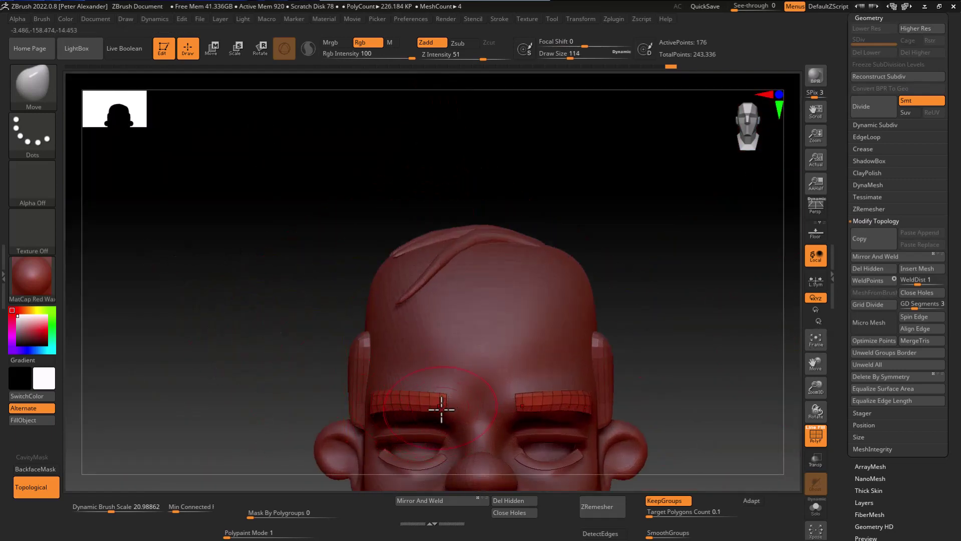
pyautogui.moveTo(443, 406); pyautogui.dragTo(451, 406)
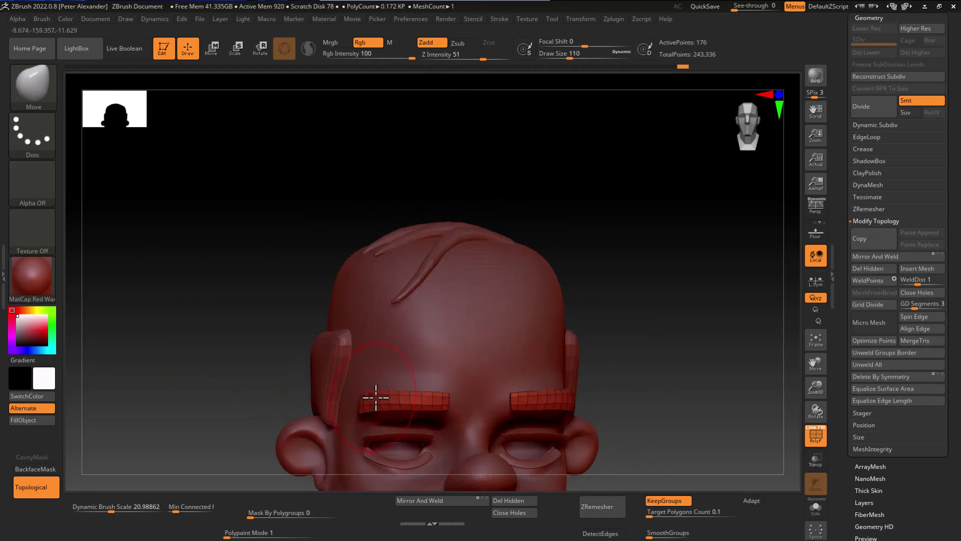
pyautogui.moveTo(266, 396); pyautogui.dragTo(252, 308)
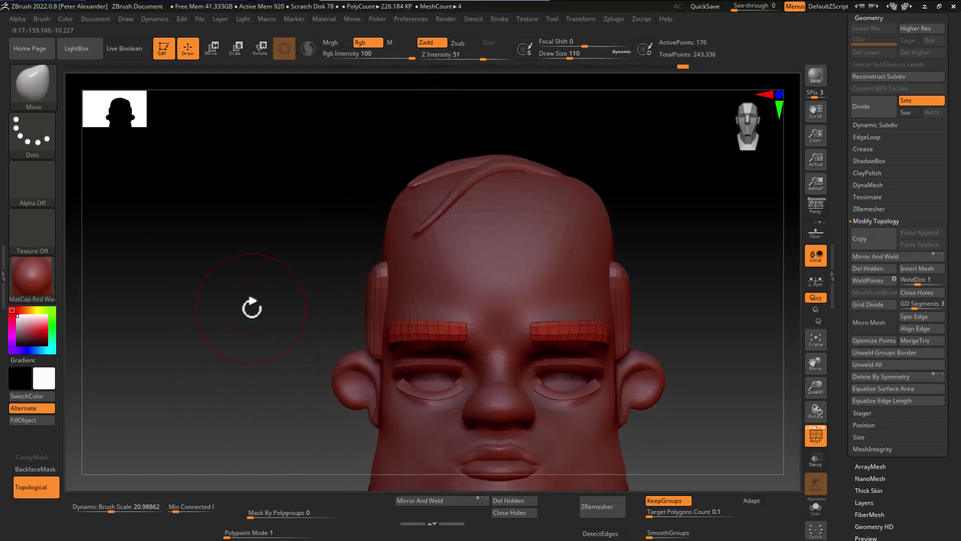
pyautogui.hotkey('shift', 'f')
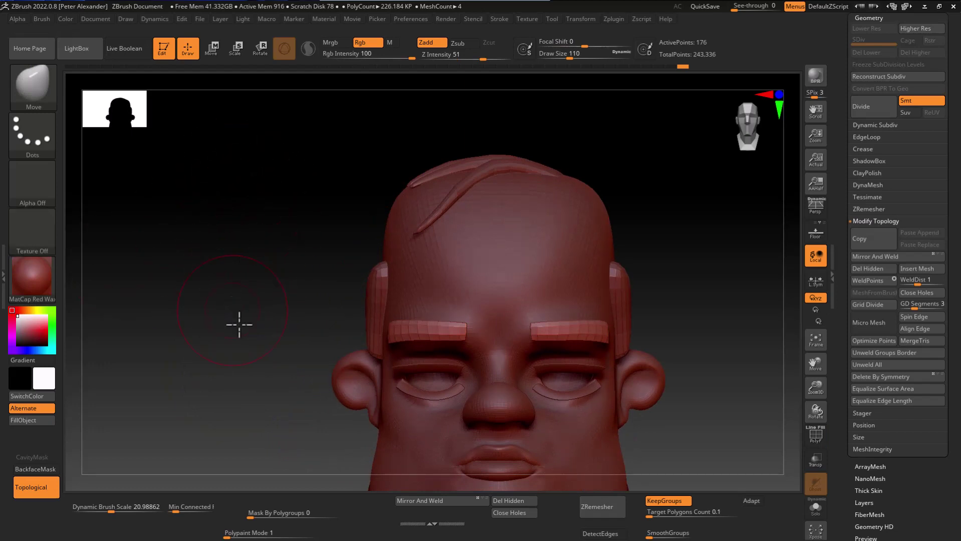
pyautogui.moveTo(236, 322); pyautogui.dragTo(275, 331)
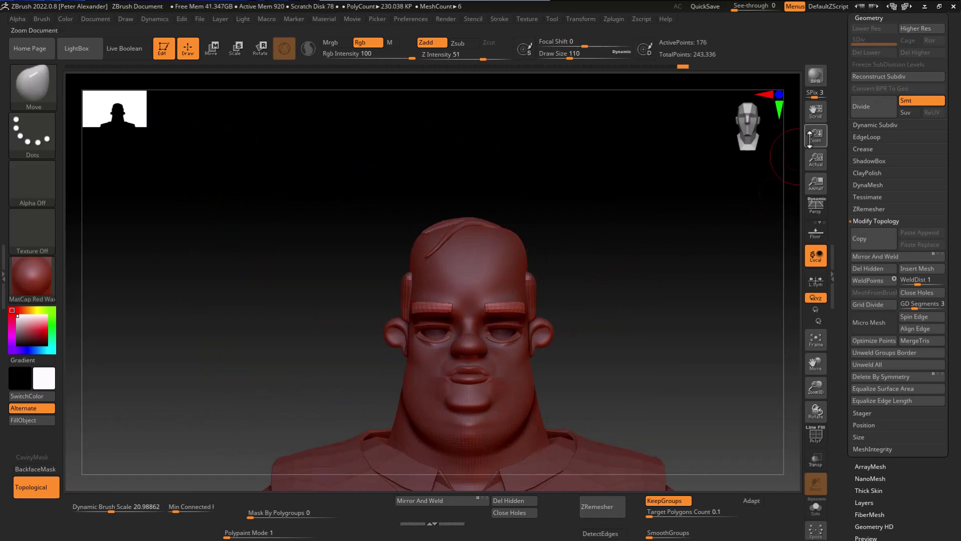
# Rename the eyebrow subtool as SH_Brody_Eyebrows
pyautogui.moveTo(845, 156); pyautogui.dragTo(846, 239)
pyautogui.click(862, 90)
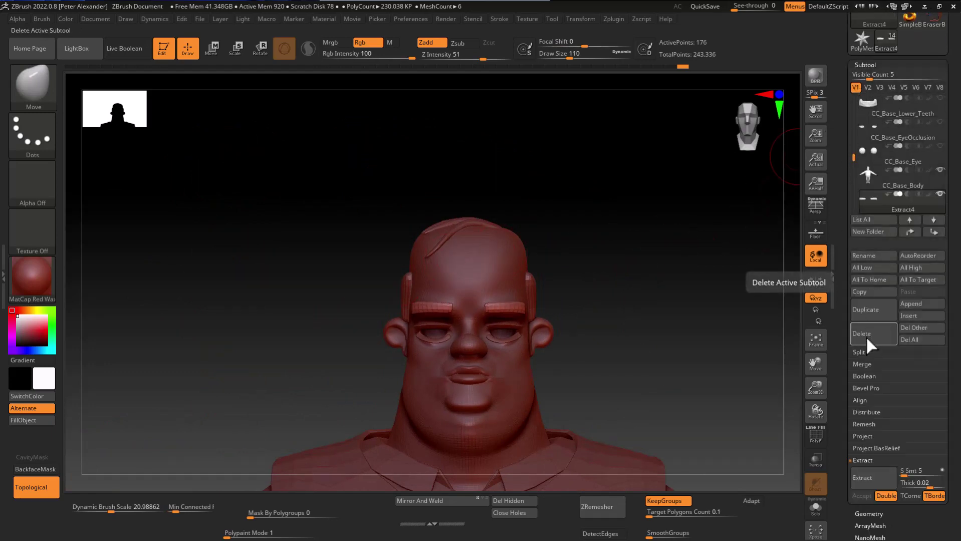
pyautogui.click(869, 255)
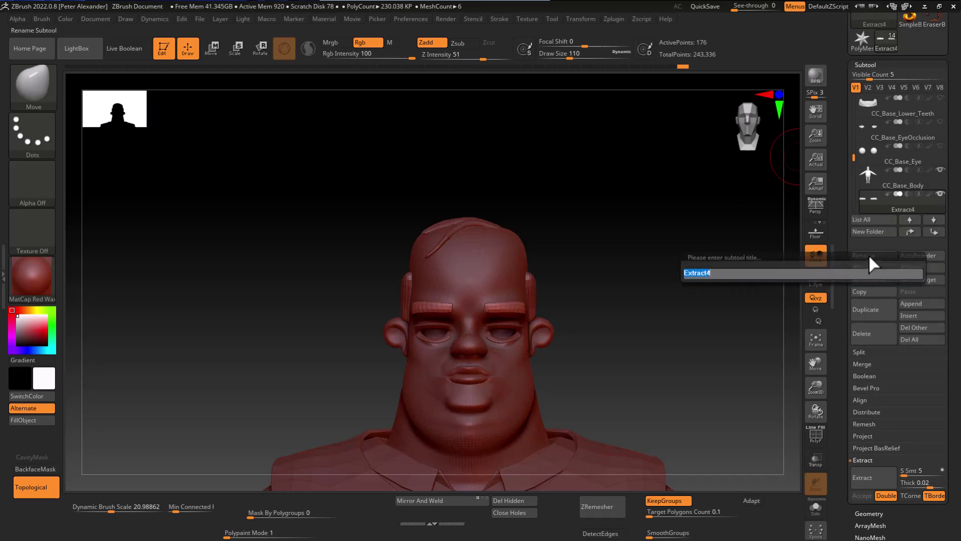
pyautogui.write('SH_')
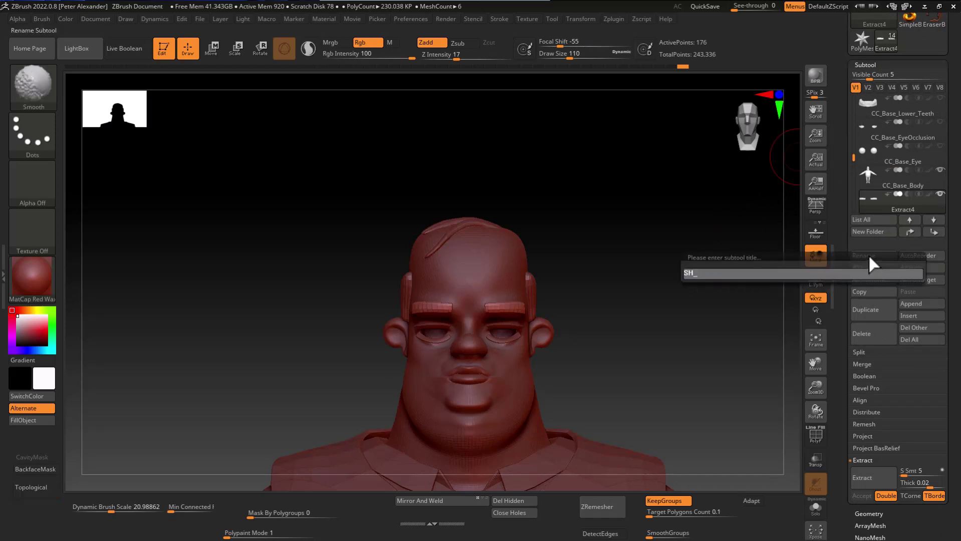
pyautogui.write('Brody_Eye')
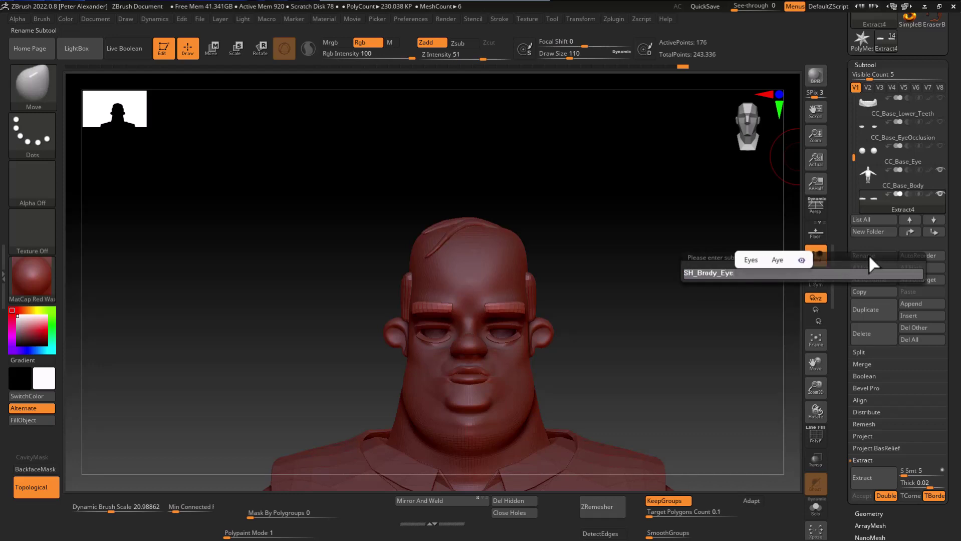
pyautogui.write('brows')
pyautogui.press('Return')
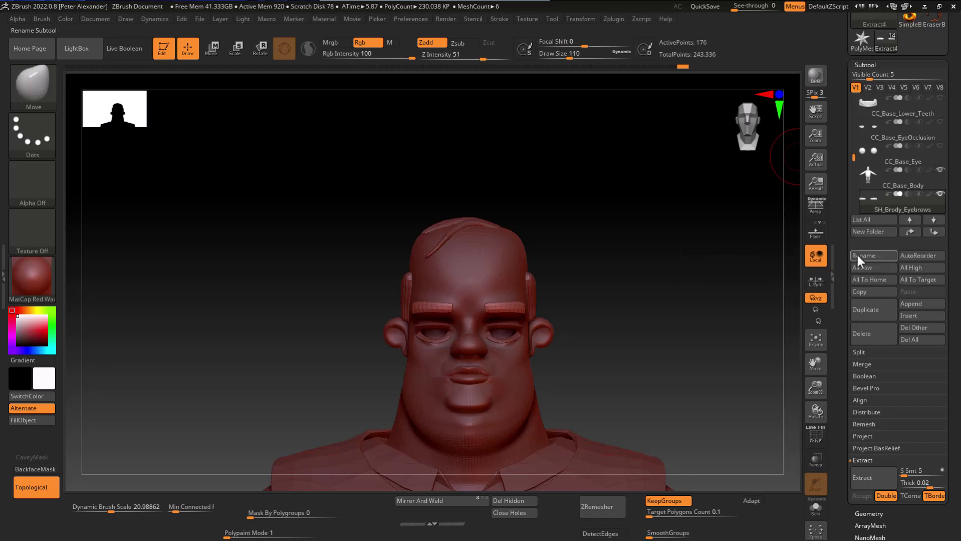
# Select the hair piece around the sides and back of the head and rename its subtool as SH_Brody_Hair_Rear
pyautogui.moveTo(318, 317); pyautogui.dragTo(351, 320)
pyautogui.keyDown('alt'); pyautogui.click(394, 300); pyautogui.keyUp('alt')
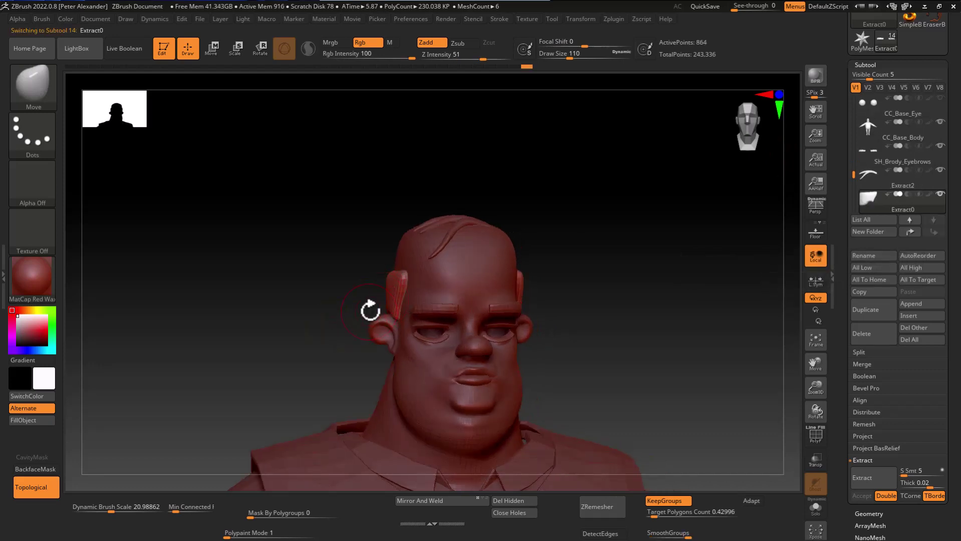
pyautogui.click(864, 253)
pyautogui.write('SH_')
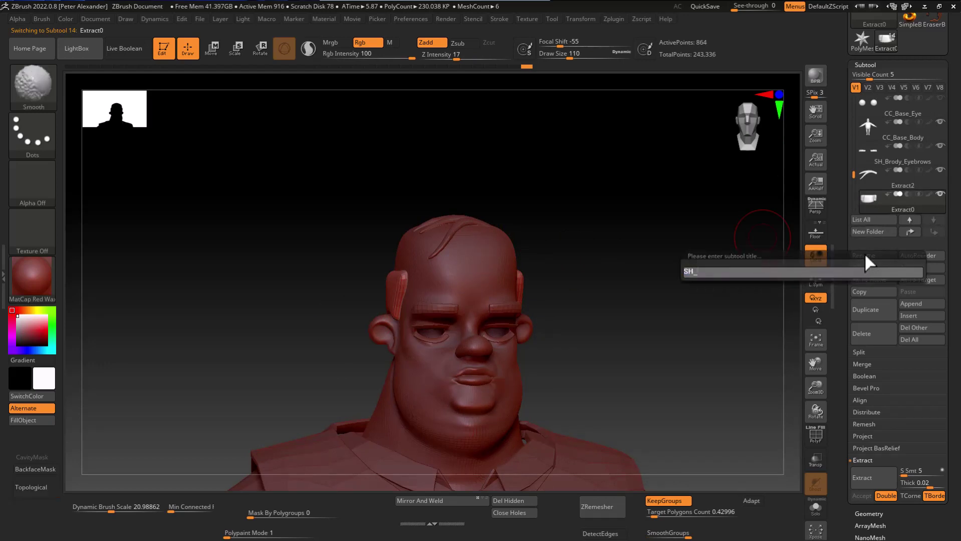
pyautogui.write('Brody_Hair_B')
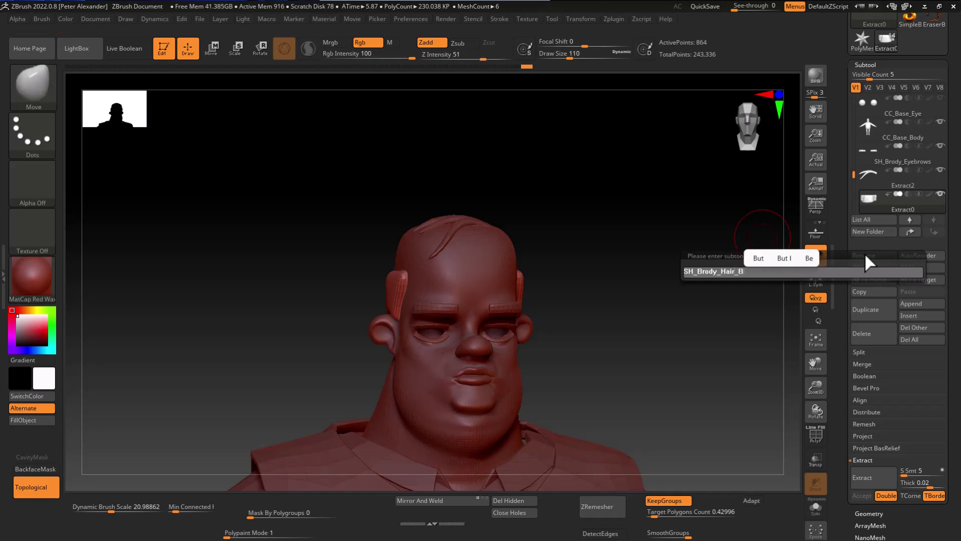
pyautogui.write('acRear')
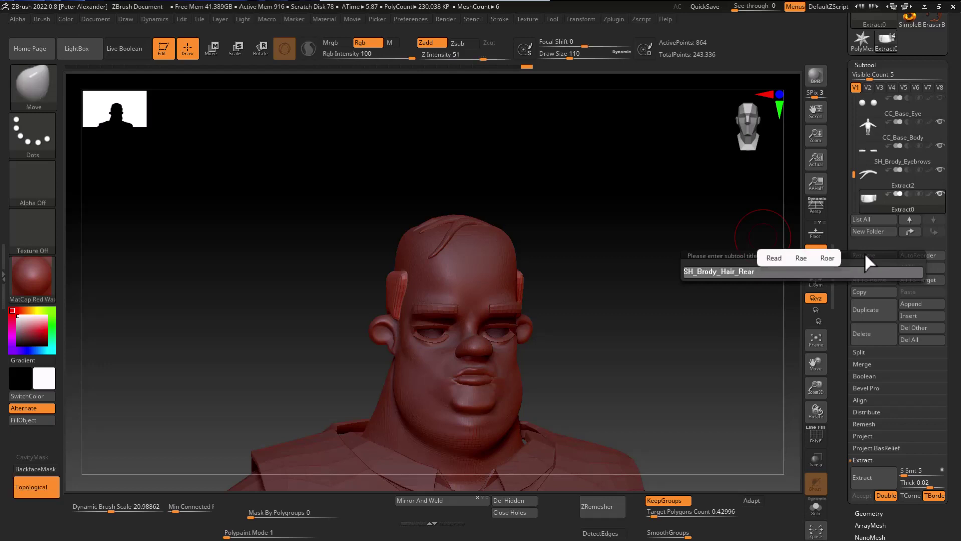
pyautogui.press('Return')
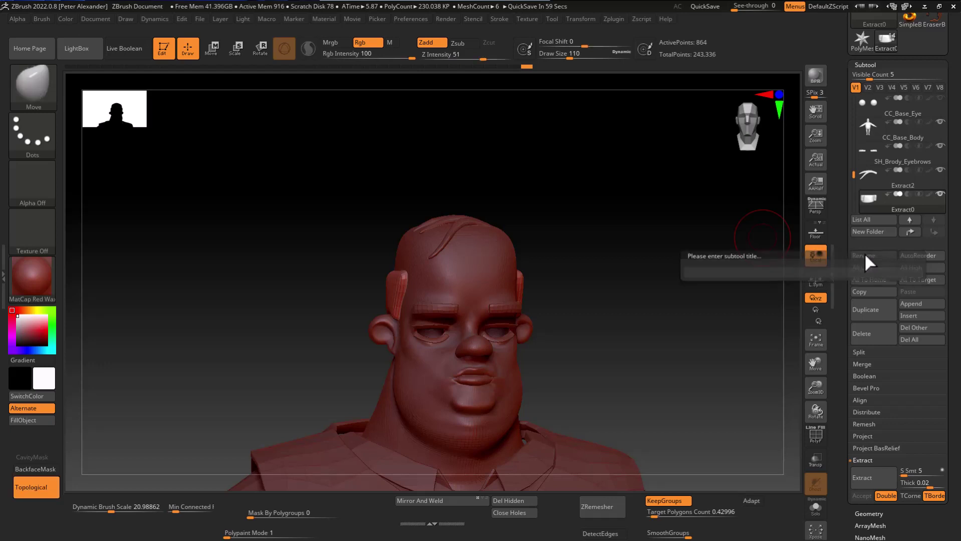
# Rename the comb-over strand subtool Extract2 as SH_Brody_Hair_Top
pyautogui.click(929, 186)
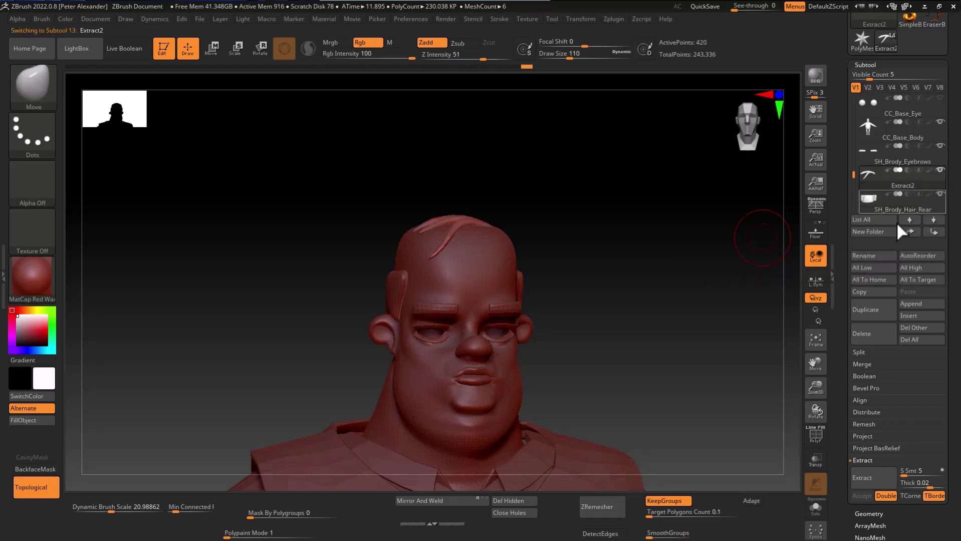
pyautogui.click(876, 257)
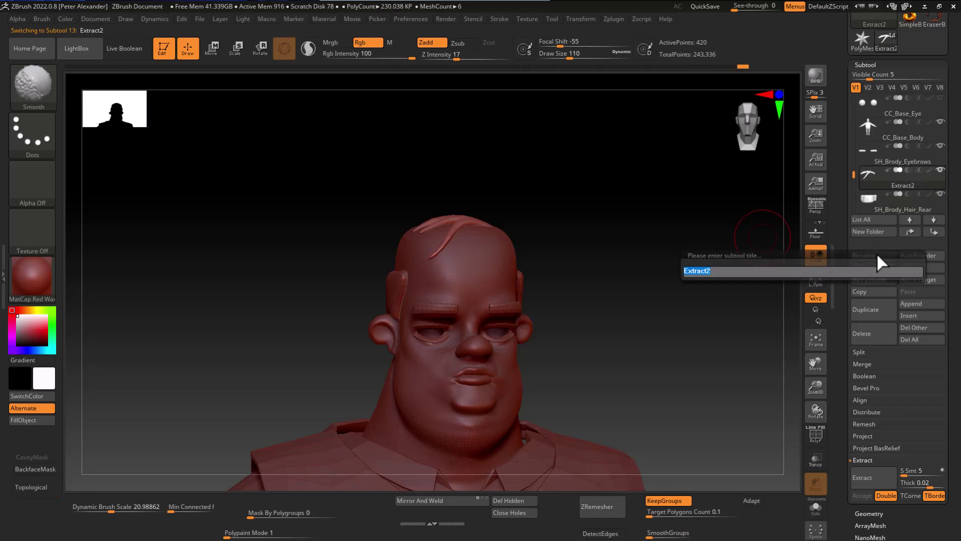
pyautogui.write('SH_Brod')
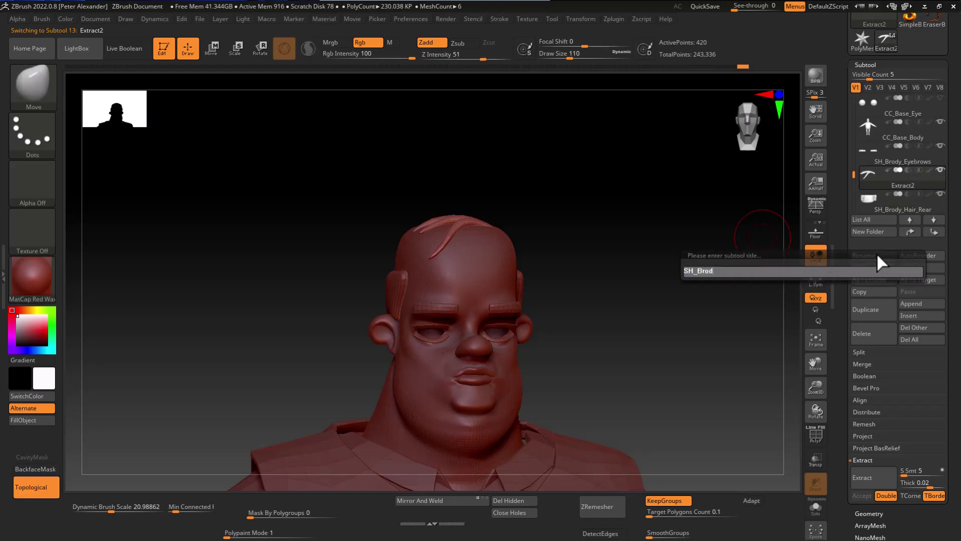
pyautogui.write('y_Hair_Top')
pyautogui.press('Return')
pyautogui.keyDown('shift'); pyautogui.moveTo(233, 312); pyautogui.dragTo(305, 350); pyautogui.keyUp('shift')
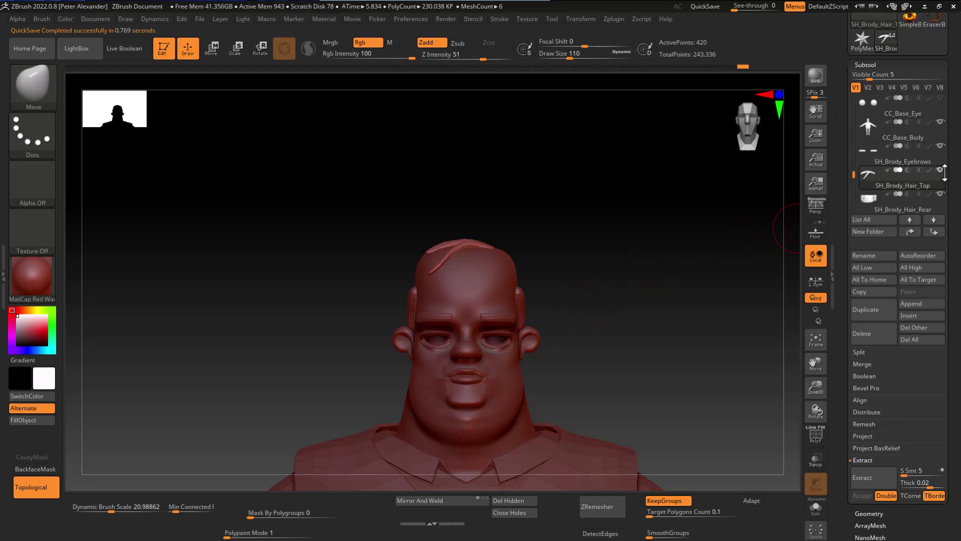
# Show only the eyebrows, top hair and rear hair subtools and send the visible ones to Character Creator with GoZ
pyautogui.keyDown('shift'); pyautogui.click(941, 170); pyautogui.keyUp('shift')
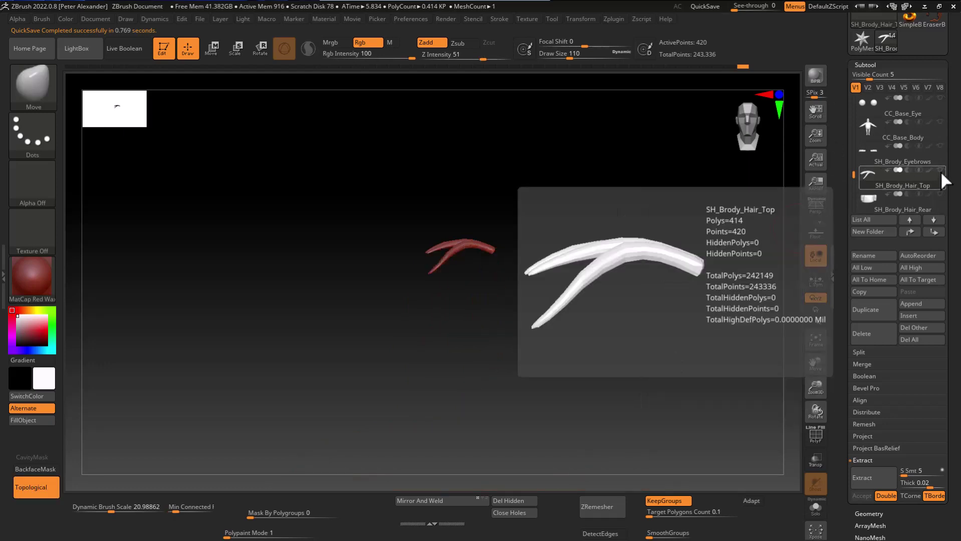
pyautogui.click(940, 146)
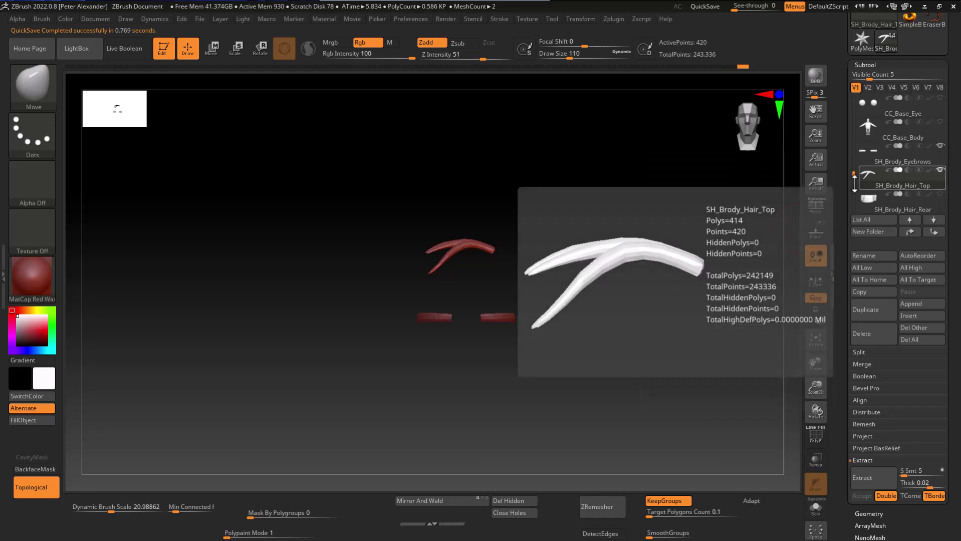
pyautogui.moveTo(853, 174); pyautogui.dragTo(852, 180)
pyautogui.click(940, 170)
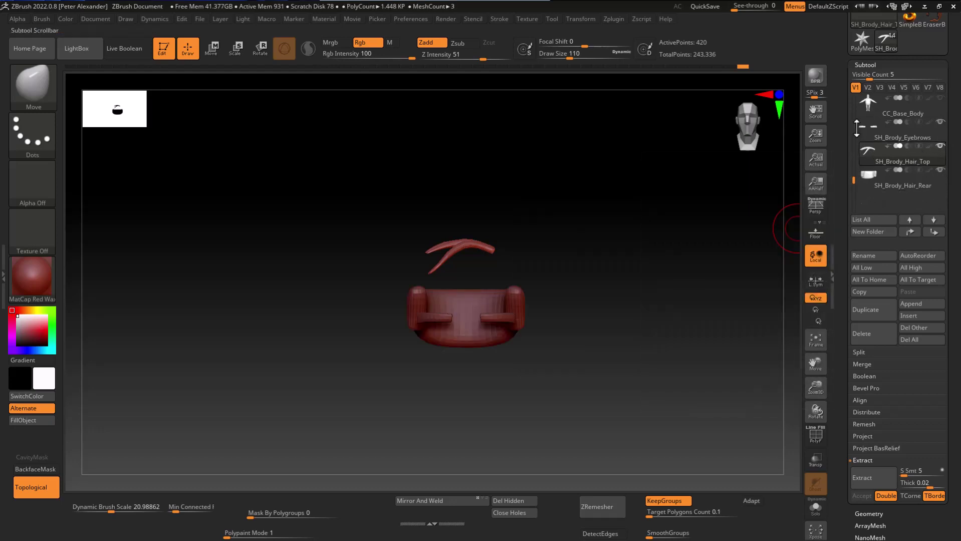
pyautogui.scroll(5, 846, 205)
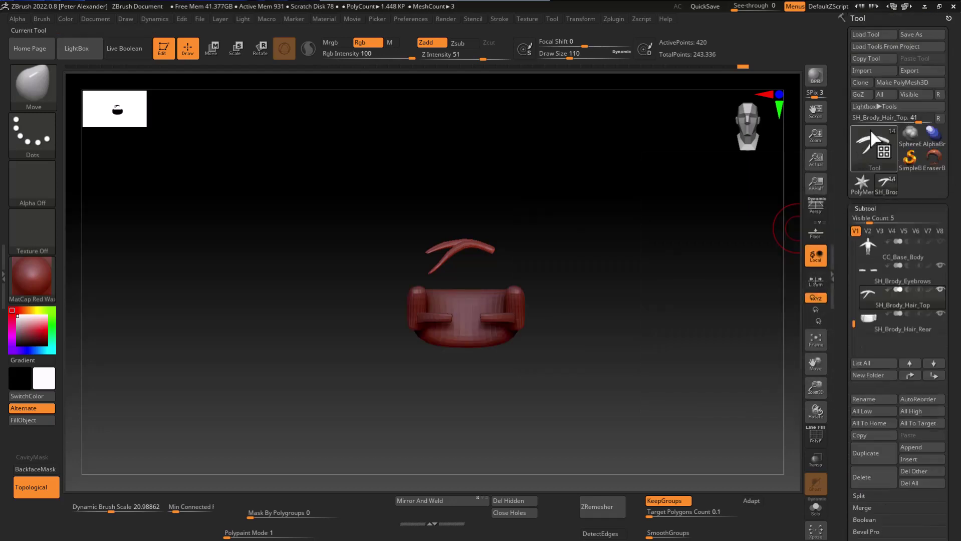
pyautogui.click(909, 93)
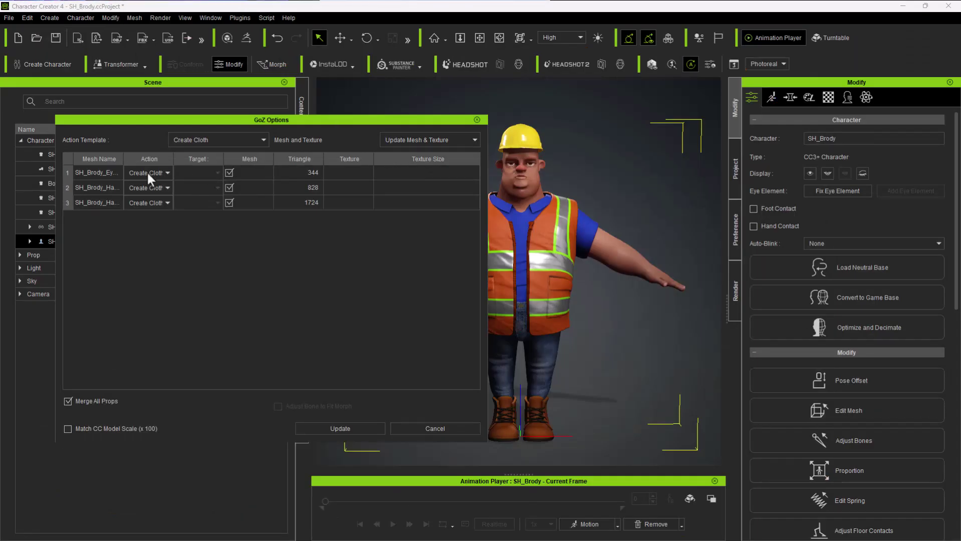
# In Character Creator's GoZ options, set the eyebrow and hair meshes to import as accessories and update the scene
pyautogui.click(149, 184)
pyautogui.click(153, 203)
pyautogui.click(159, 211)
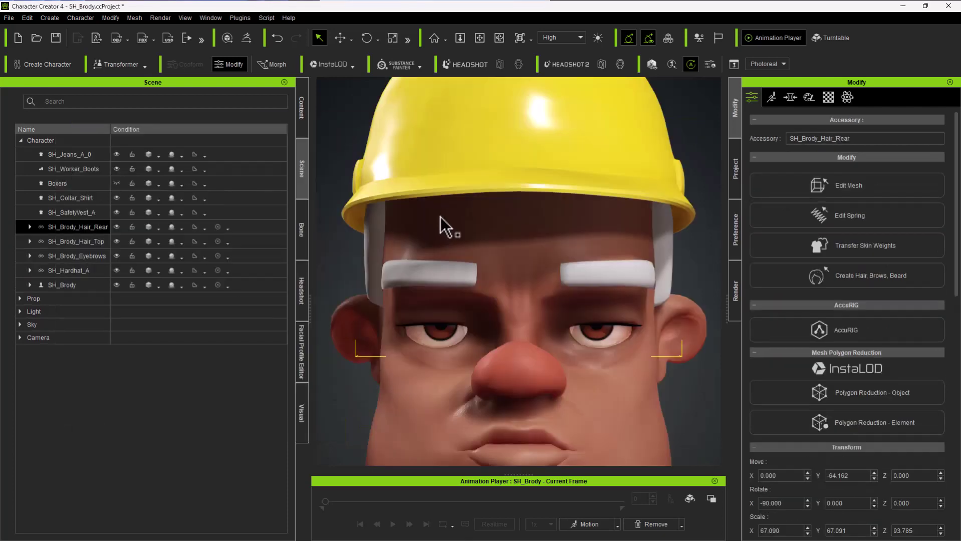
# Hide the SH_Hardhat_A accessory and inspect the imported hair and eyebrows on the character's head
pyautogui.scroll(-5, 457, 225)
pyautogui.keyDown('alt'); pyautogui.moveTo(458, 225); pyautogui.dragTo(404, 230, button='right'); pyautogui.keyUp('alt')
pyautogui.keyDown('alt'); pyautogui.moveTo(405, 230); pyautogui.dragTo(415, 263, button='middle'); pyautogui.keyUp('alt')
pyautogui.keyDown('alt'); pyautogui.moveTo(416, 263); pyautogui.dragTo(506, 279); pyautogui.keyUp('alt')
pyautogui.keyDown('alt'); pyautogui.moveTo(506, 279); pyautogui.dragTo(606, 269, button='right'); pyautogui.keyUp('alt')
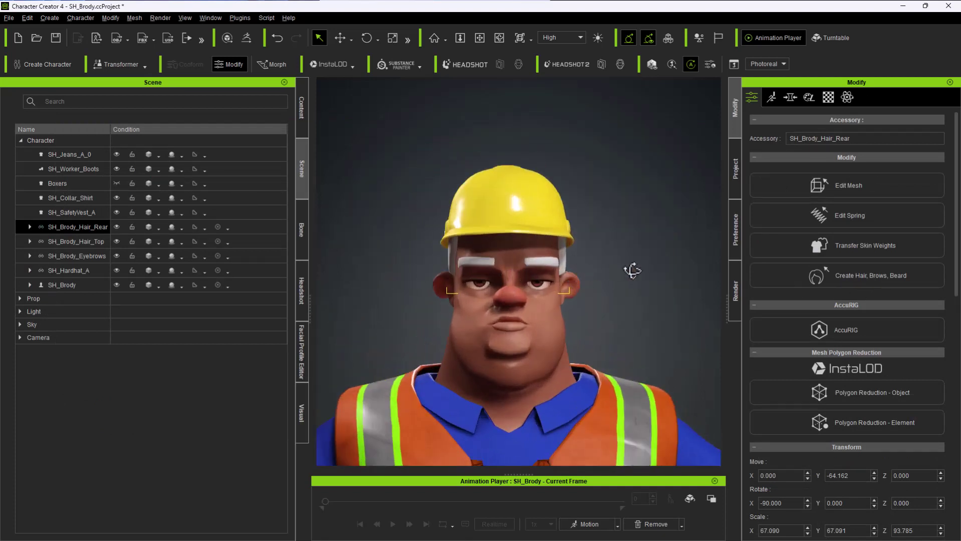
pyautogui.keyDown('alt'); pyautogui.moveTo(632, 270); pyautogui.dragTo(649, 277, button='middle'); pyautogui.keyUp('alt')
pyautogui.click(552, 209)
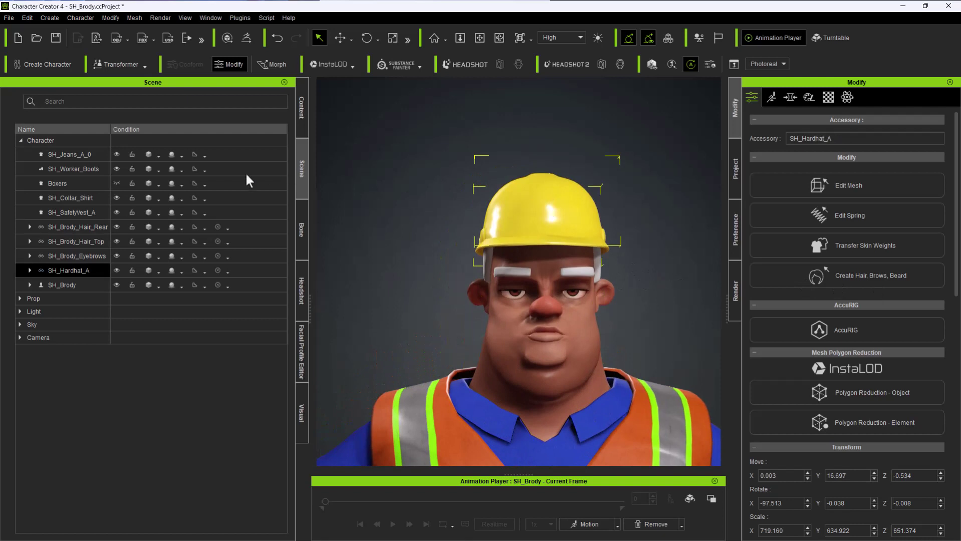
pyautogui.click(116, 271)
pyautogui.click(369, 235)
pyautogui.keyDown('alt'); pyautogui.moveTo(369, 234); pyautogui.dragTo(546, 273); pyautogui.keyUp('alt')
# Rename the material of SH_Brody_Hair_Top as Hair_Top, widening the material settings area to show the full list
pyautogui.click(568, 208)
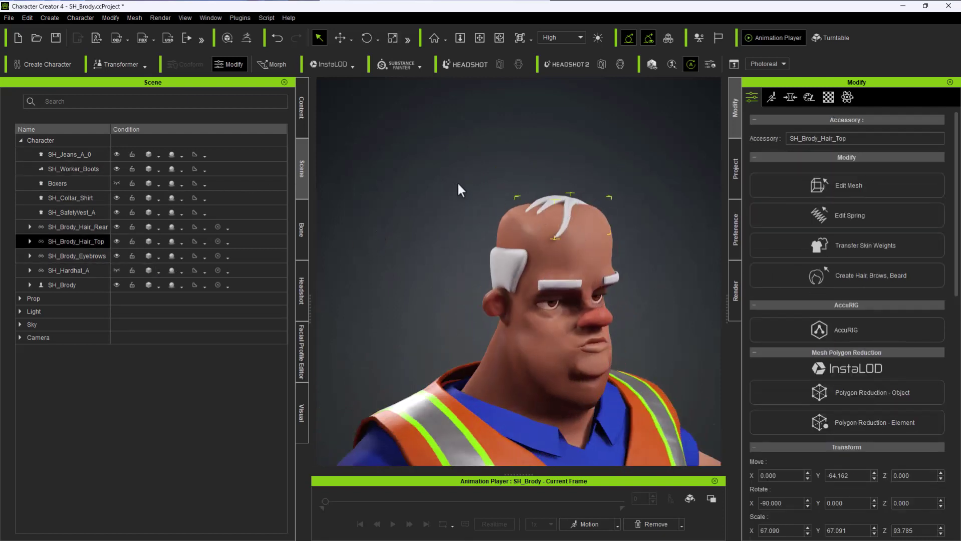
pyautogui.click(829, 97)
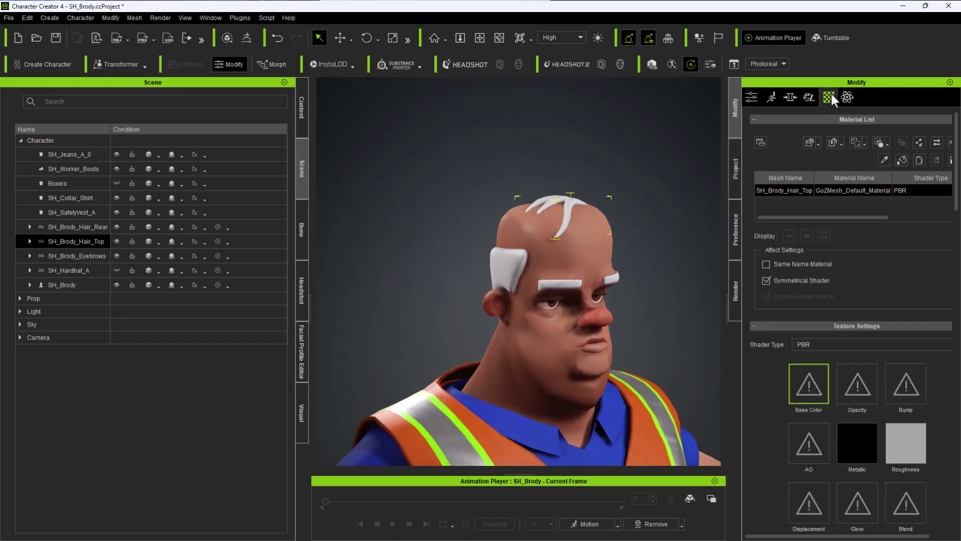
pyautogui.moveTo(725, 295); pyautogui.dragTo(678, 293)
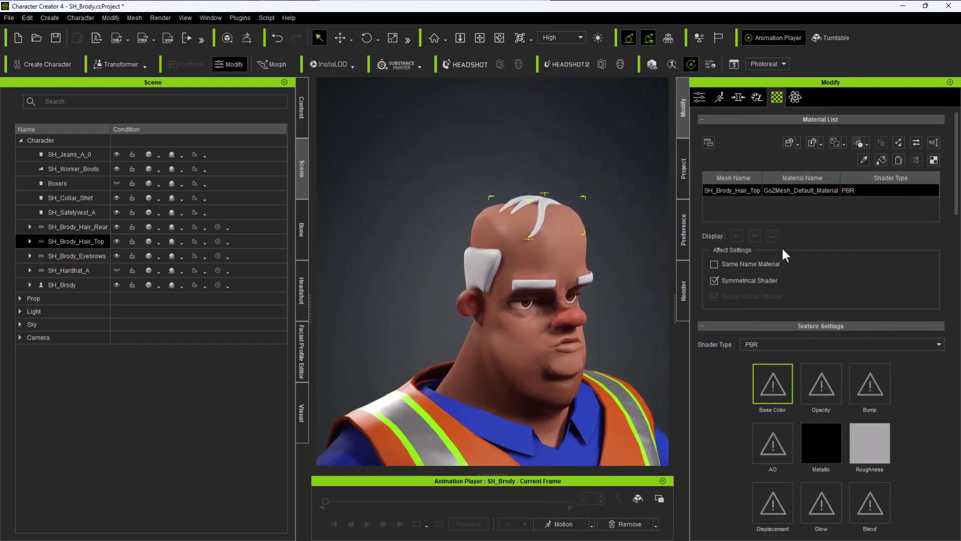
pyautogui.click(792, 187)
pyautogui.click(935, 141)
pyautogui.write('Hair')
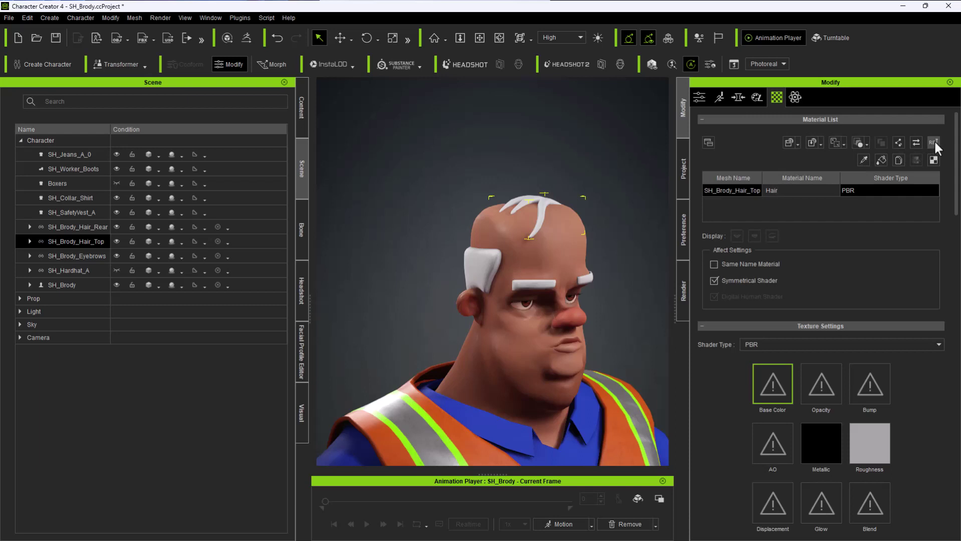
pyautogui.write('_Top')
pyautogui.press('Return')
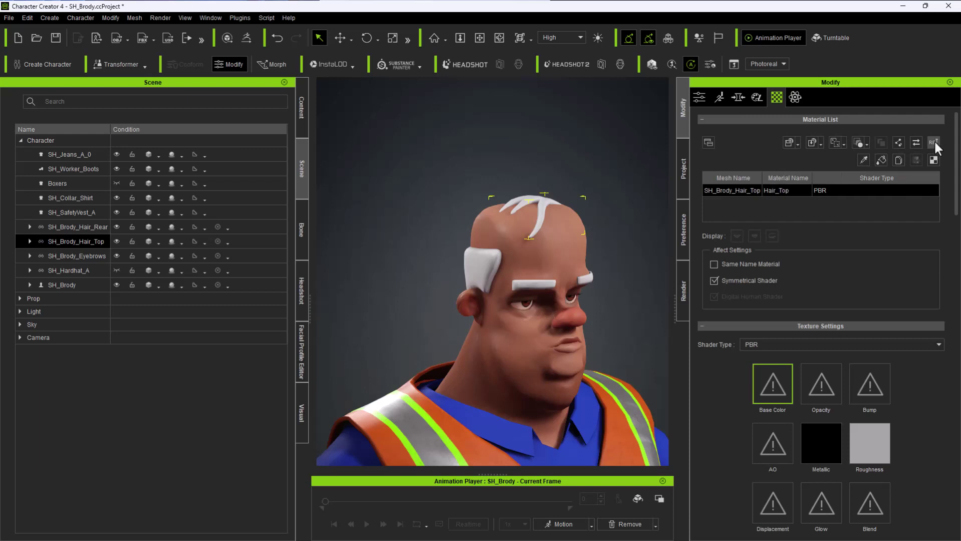
# Rename the material of SH_Brody_Hair_Rear as Hair_Rear
pyautogui.click(475, 274)
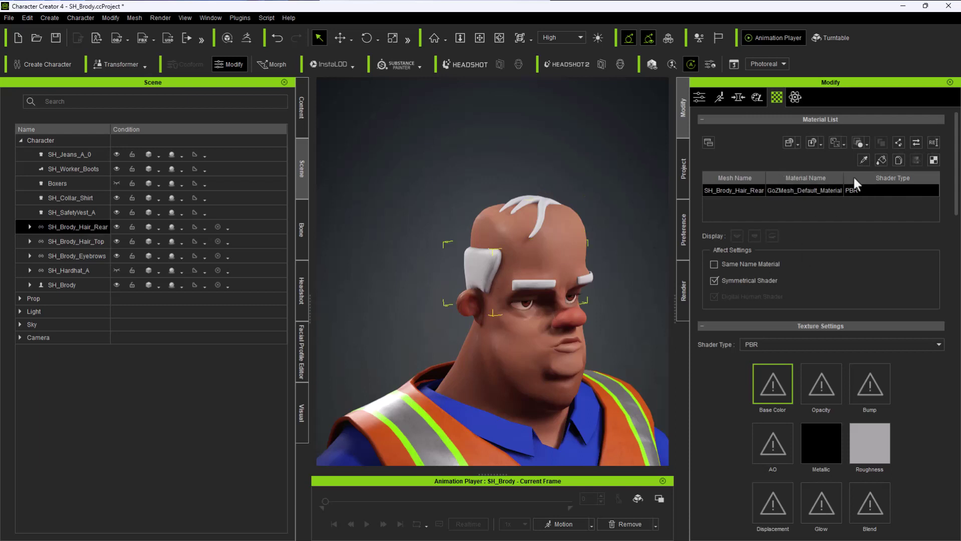
pyautogui.click(931, 140)
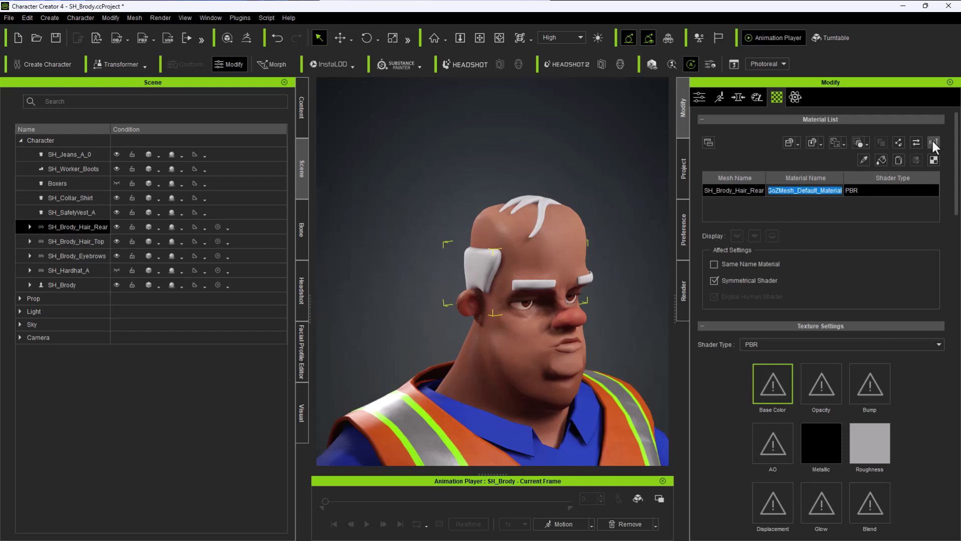
pyautogui.write('Hair_Rear')
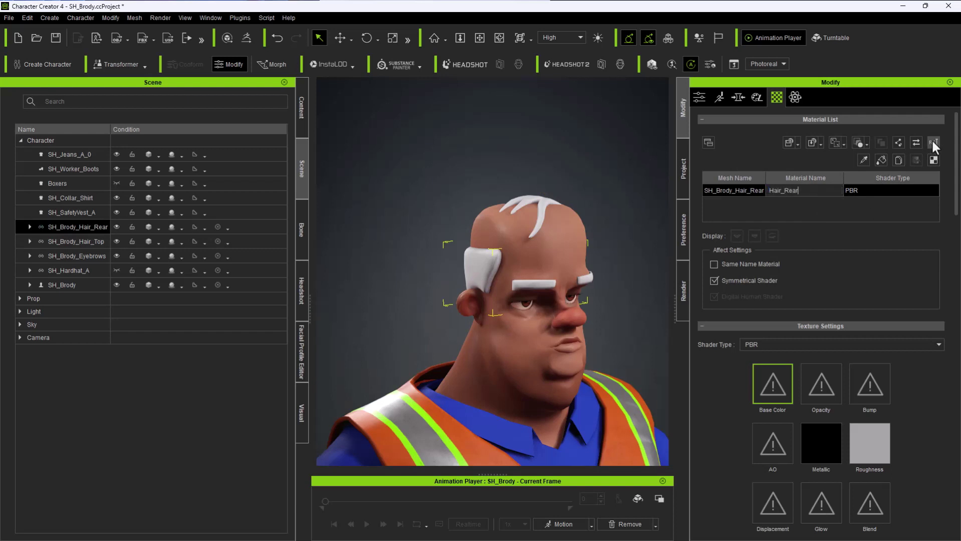
pyautogui.press('Return')
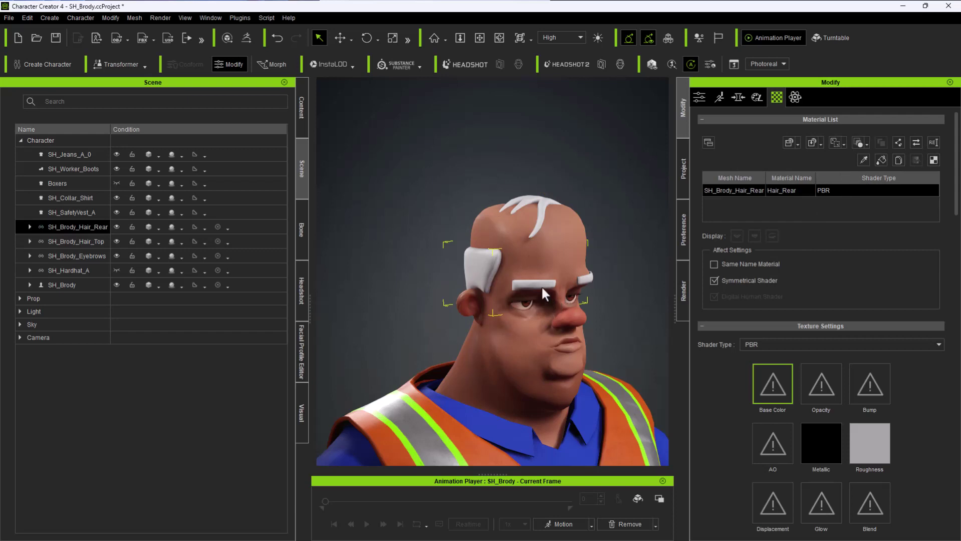
# Rename the material of SH_Brody_Eyebrows as Eyebrows
pyautogui.click(541, 285)
pyautogui.click(936, 139)
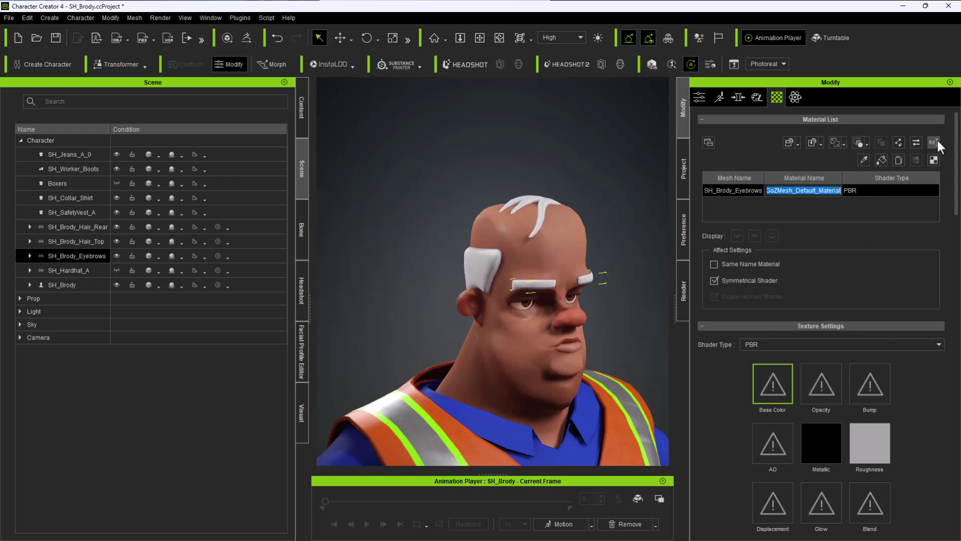
pyautogui.write('Eyebrows')
pyautogui.press('Return')
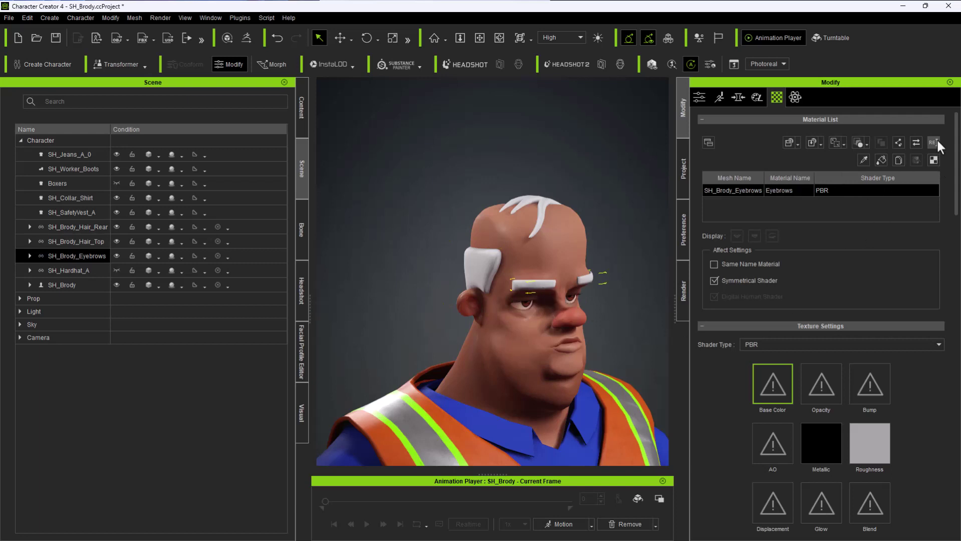
# Copy the Roughness texture of SH_Brody_Hair_Rear into its empty Base Color channel
pyautogui.keyDown('alt'); pyautogui.moveTo(455, 171); pyautogui.dragTo(371, 172, button='right'); pyautogui.keyUp('alt')
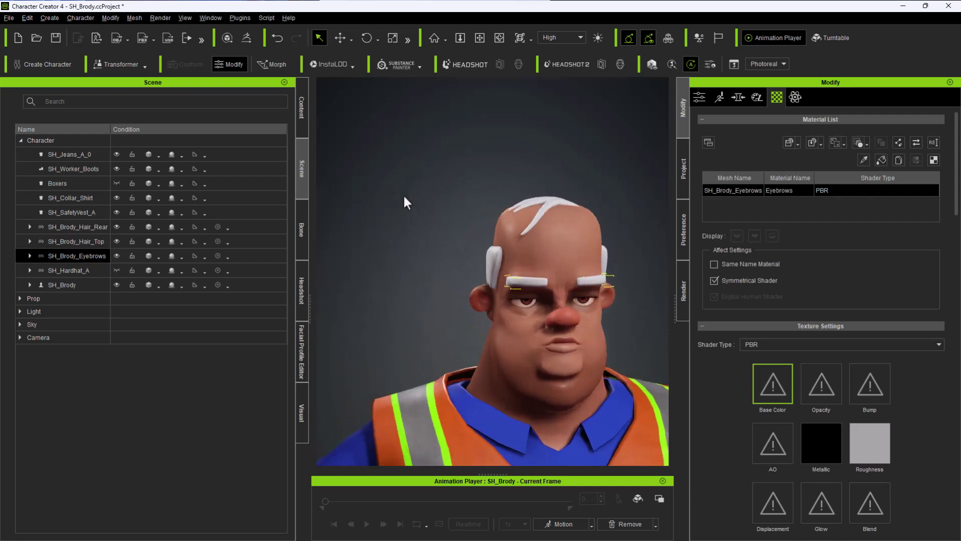
pyautogui.keyDown('alt'); pyautogui.moveTo(403, 194); pyautogui.dragTo(377, 184); pyautogui.keyUp('alt')
pyautogui.click(542, 220)
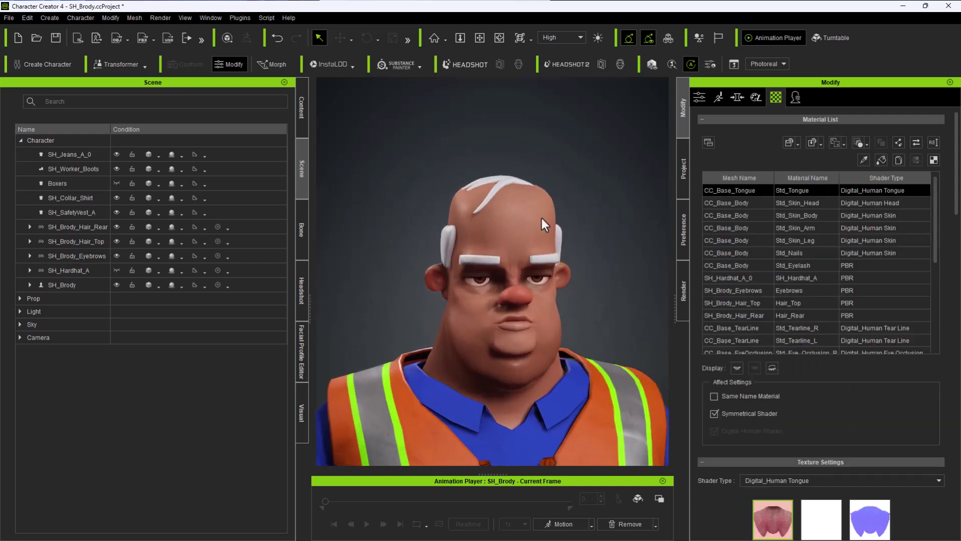
pyautogui.keyDown('alt'); pyautogui.moveTo(511, 214); pyautogui.dragTo(463, 222, button='right'); pyautogui.keyUp('alt')
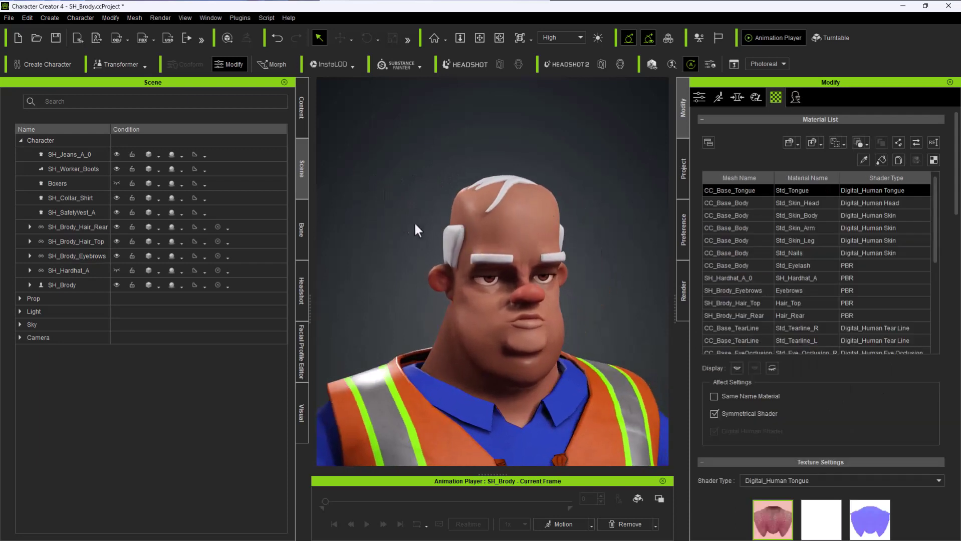
pyautogui.click(451, 235)
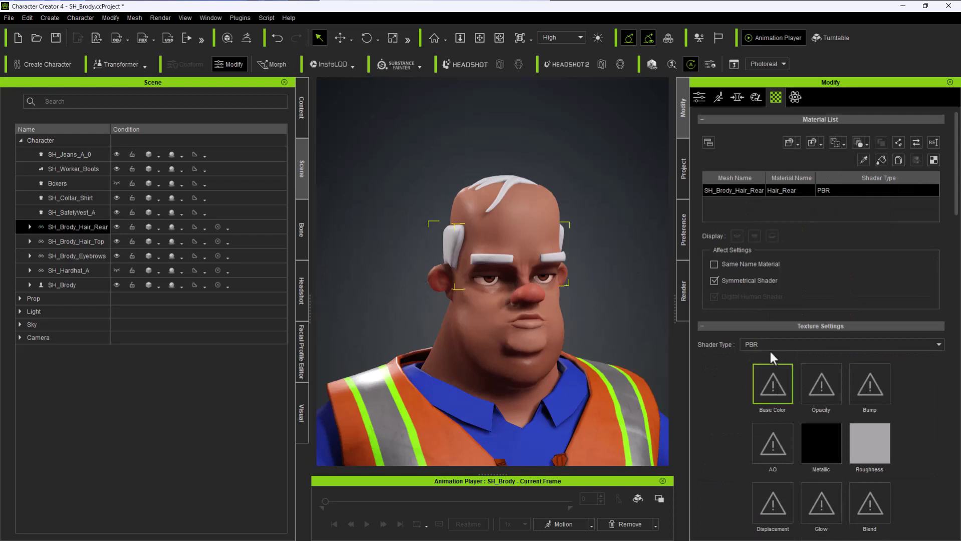
pyautogui.rightClick(881, 445)
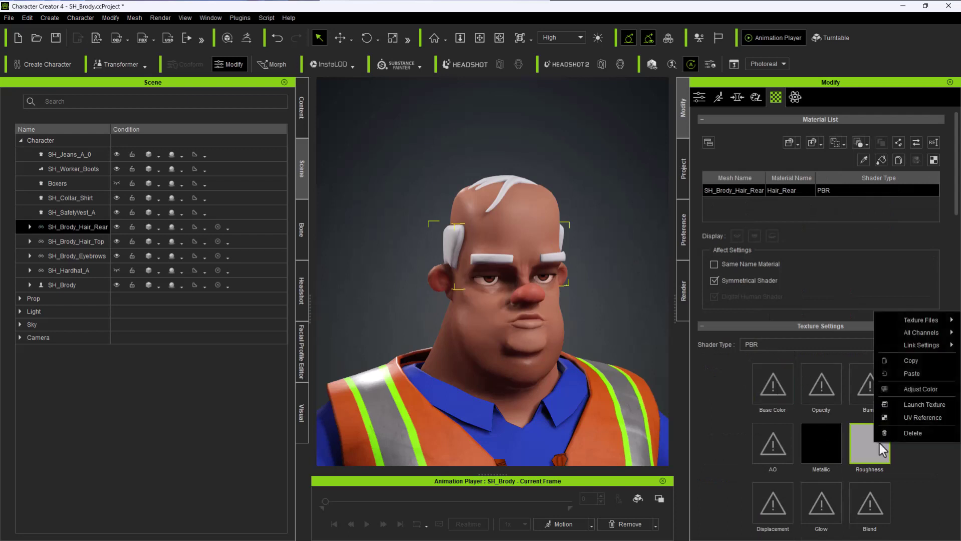
pyautogui.click(920, 364)
pyautogui.rightClick(772, 384)
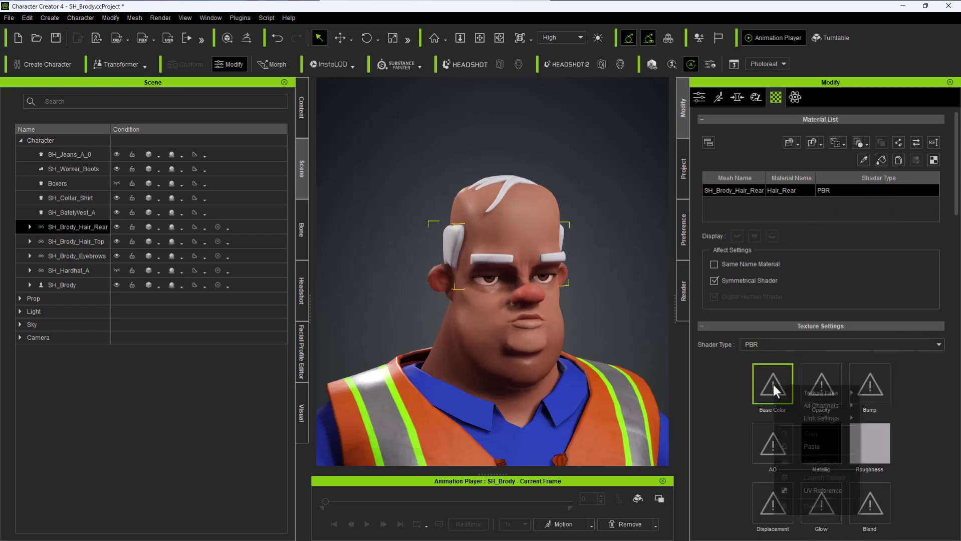
pyautogui.click(809, 446)
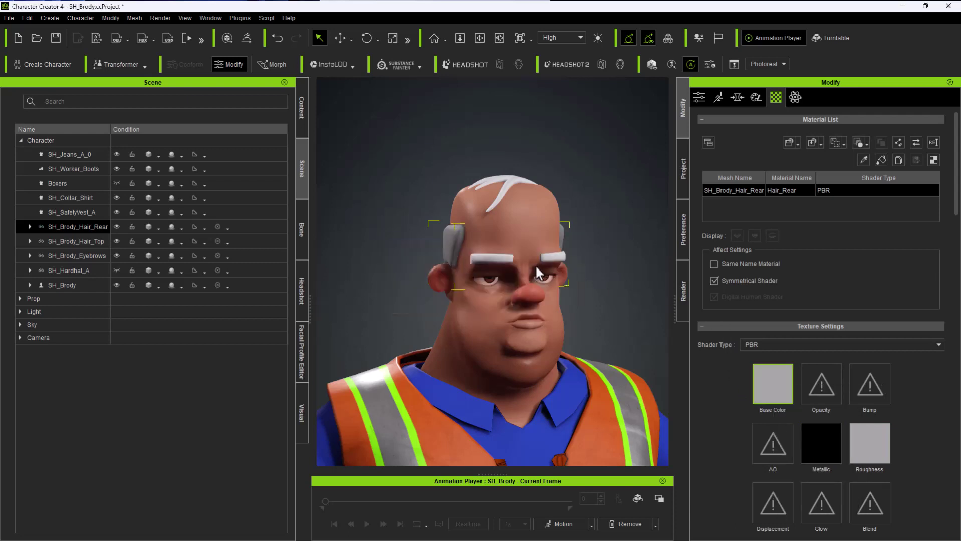
# Open the rear hair's Base Color texture in Krita and reduce the brush size to 12 px
pyautogui.scroll(-2, 792, 349)
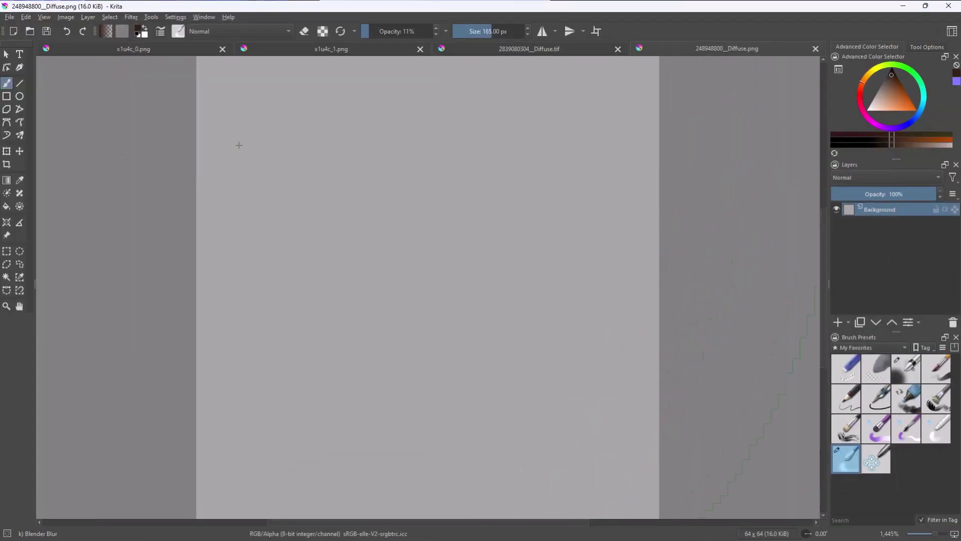
pyautogui.press('[')
pyautogui.press('[')
pyautogui.press('[')
pyautogui.press('[')
pyautogui.press('[')
pyautogui.press('[')
pyautogui.press('[')
pyautogui.press('[')
pyautogui.press('[')
pyautogui.press('[')
pyautogui.press('[')
pyautogui.press('[')
pyautogui.press('[')
pyautogui.press('[')
pyautogui.press('[')
pyautogui.press('[')
pyautogui.press('[')
pyautogui.press('[')
pyautogui.press('[')
pyautogui.press('[')
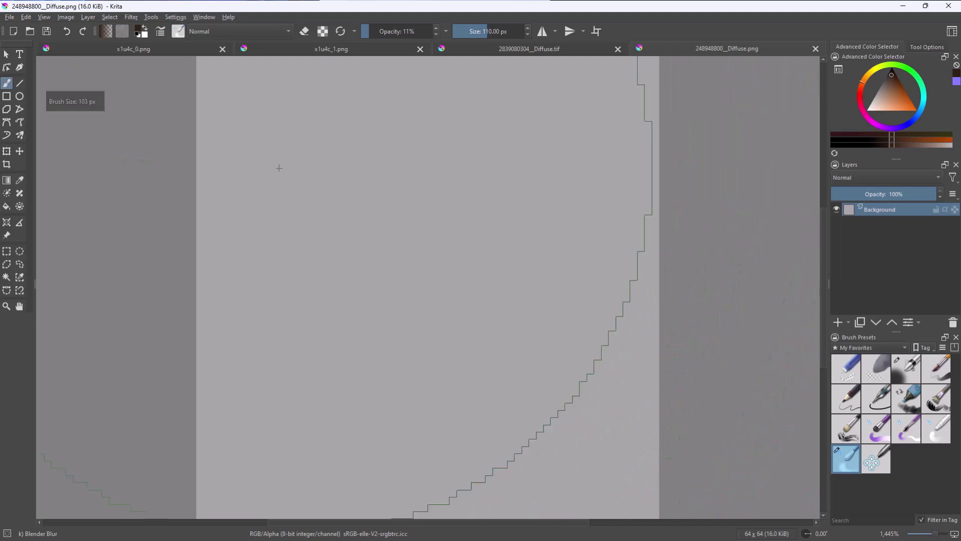
pyautogui.scroll(-5, 283, 180)
pyautogui.scroll(5, 288, 184)
pyautogui.press('[')
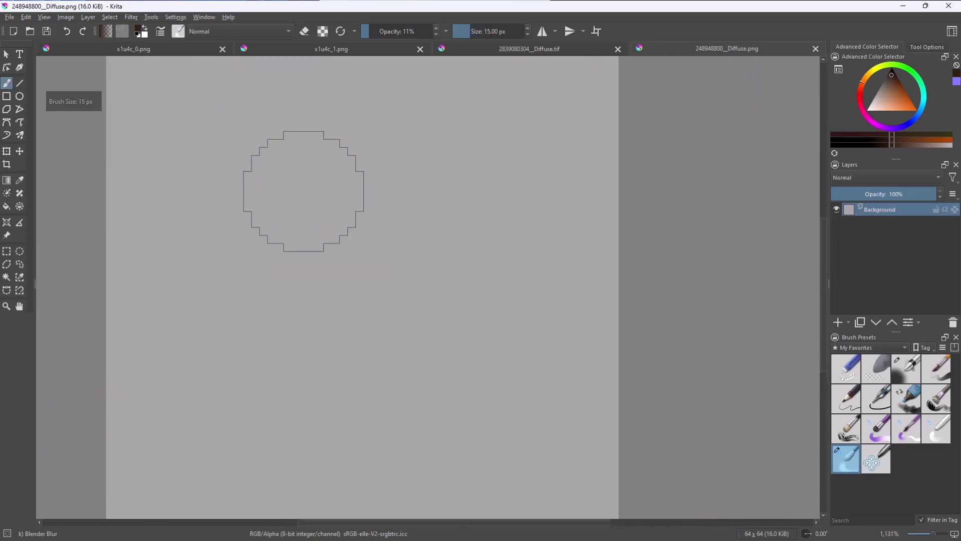
pyautogui.scroll(-1, 303, 191)
pyautogui.press('[')
pyautogui.press('[')
pyautogui.press('[')
# Resize the texture's canvas to 2048 × 2048 px with constrained proportions
pyautogui.click(25, 16)
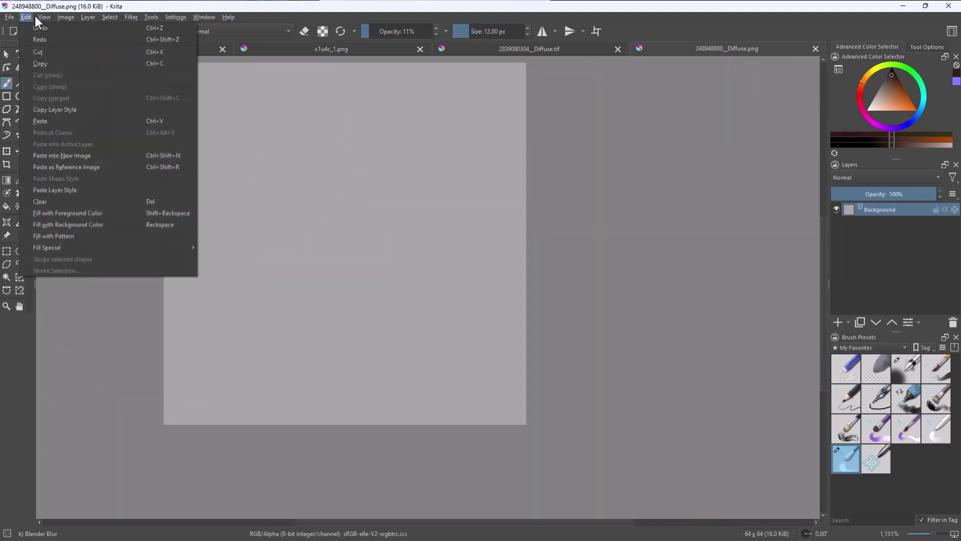
pyautogui.moveTo(68, 16)
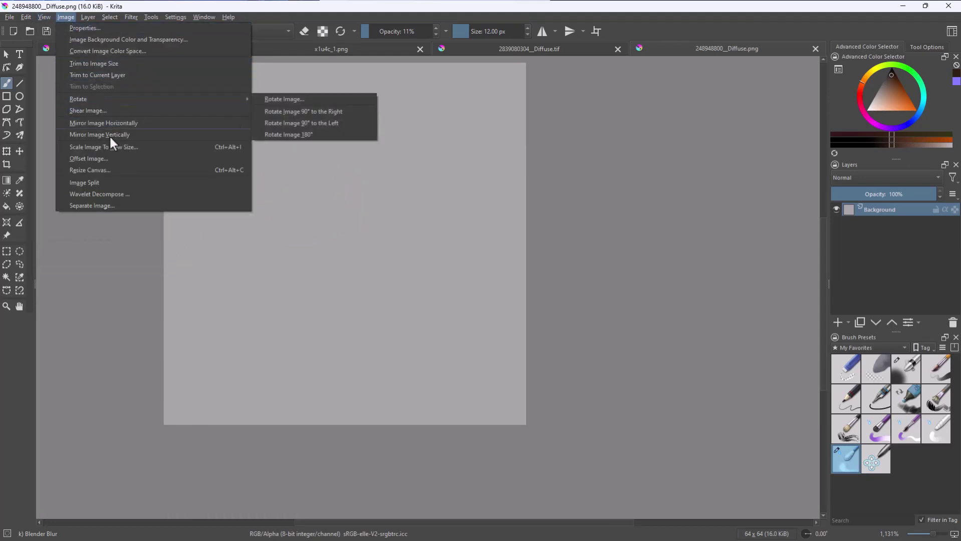
pyautogui.click(111, 169)
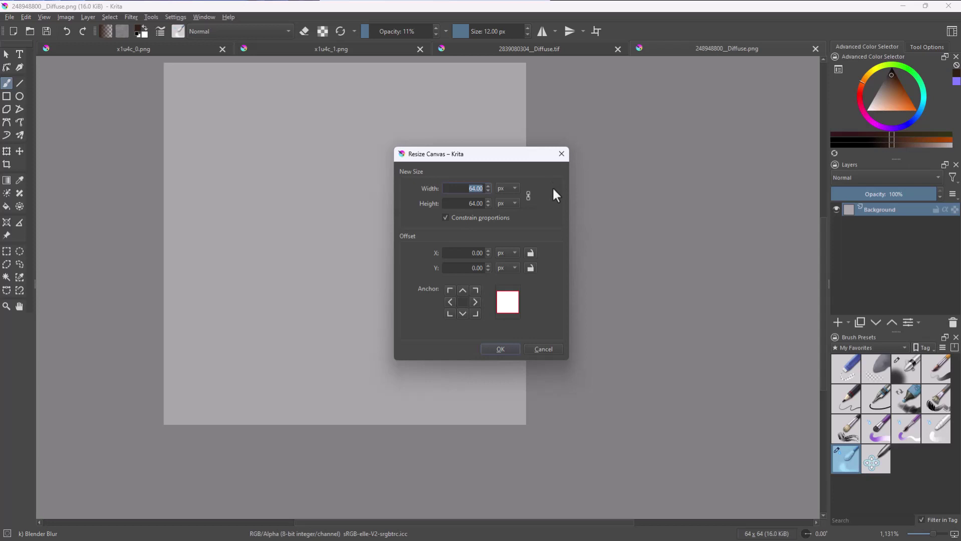
pyautogui.write('2048')
pyautogui.press('Return')
# Fill the transparent canvas with dark brown at 100% opacity using the Fill tool
pyautogui.scroll(-6, 475, 200)
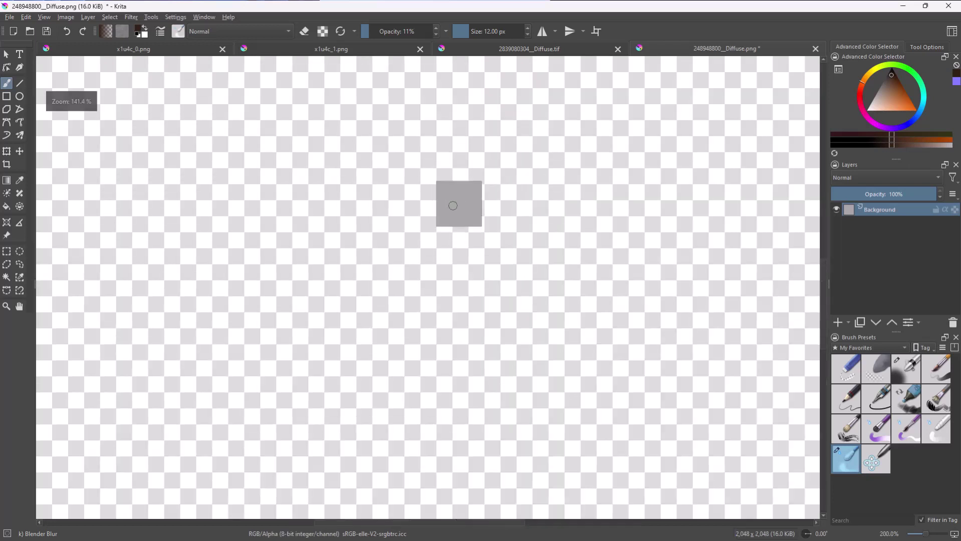
pyautogui.scroll(-5, 453, 205)
pyautogui.click(6, 206)
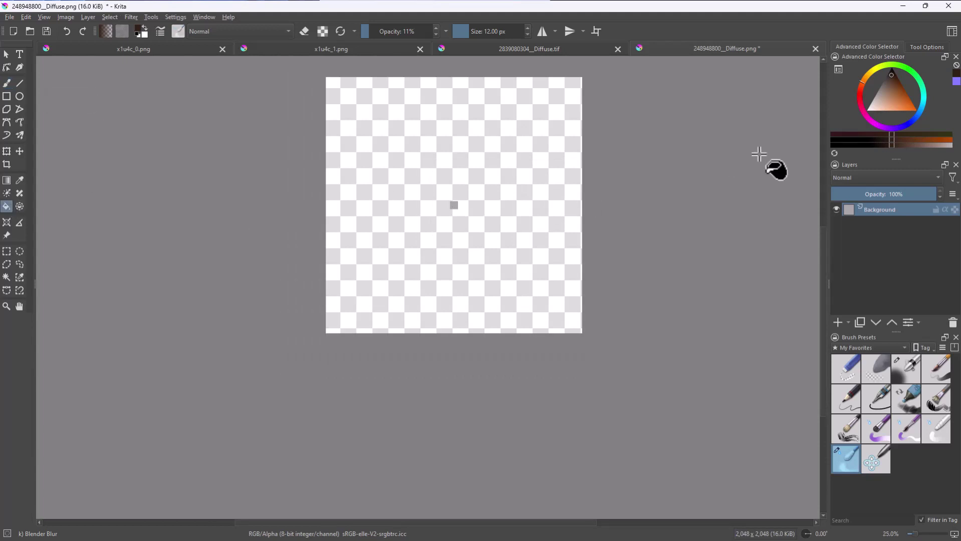
pyautogui.moveTo(893, 84); pyautogui.dragTo(893, 80)
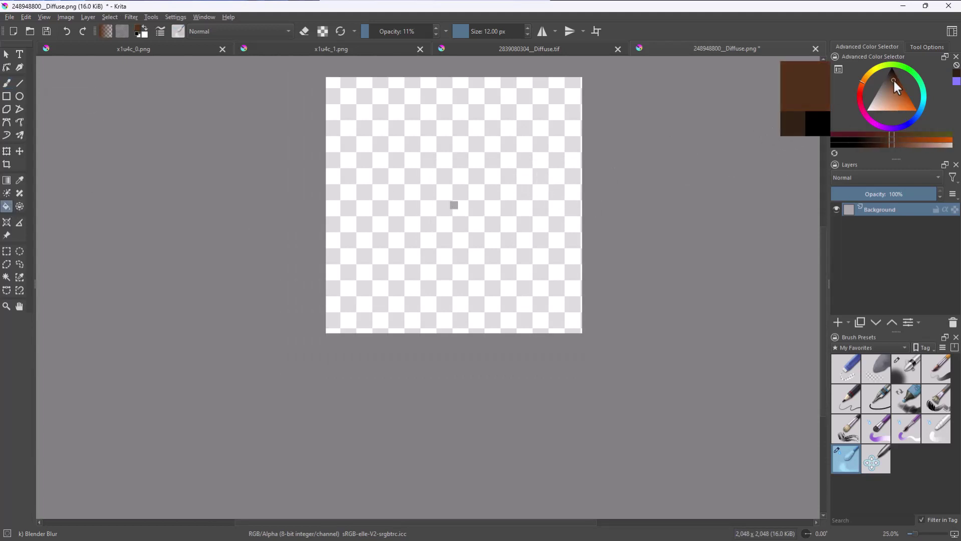
pyautogui.click(433, 209)
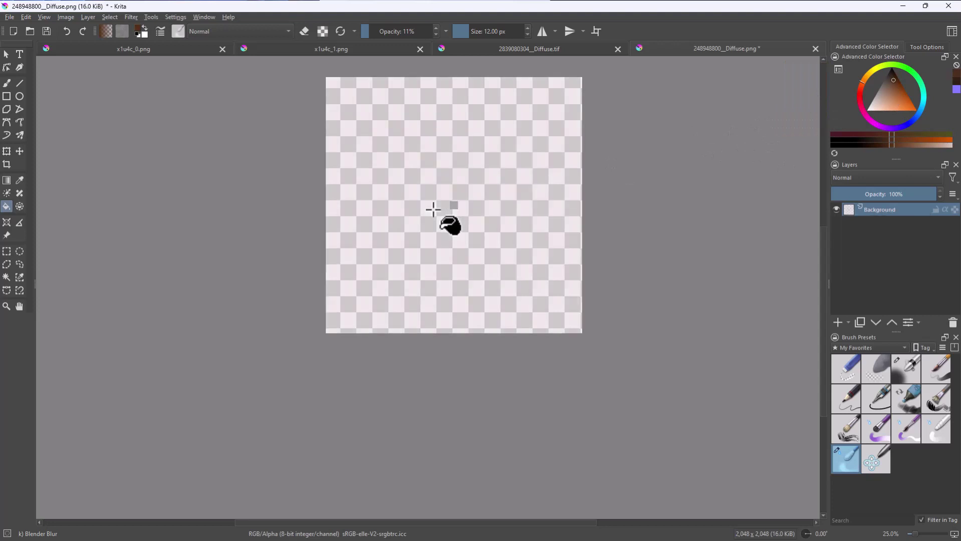
pyautogui.moveTo(386, 30); pyautogui.dragTo(434, 31)
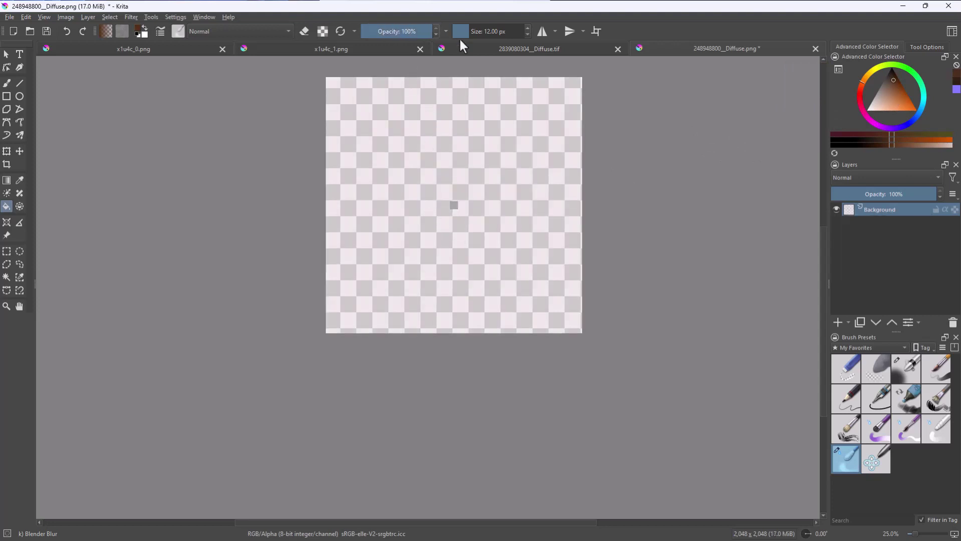
pyautogui.click(457, 129)
pyautogui.scroll(2, 455, 240)
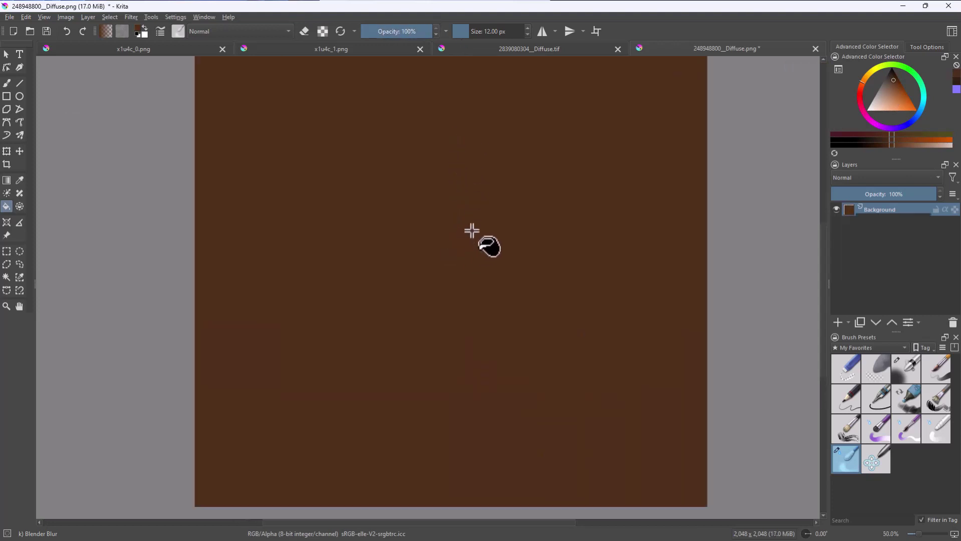
# Save the brown texture as PNG with the default export options and return to Character Creator
pyautogui.scroll(-2, 472, 231)
pyautogui.hotkey('ctrl', 's')
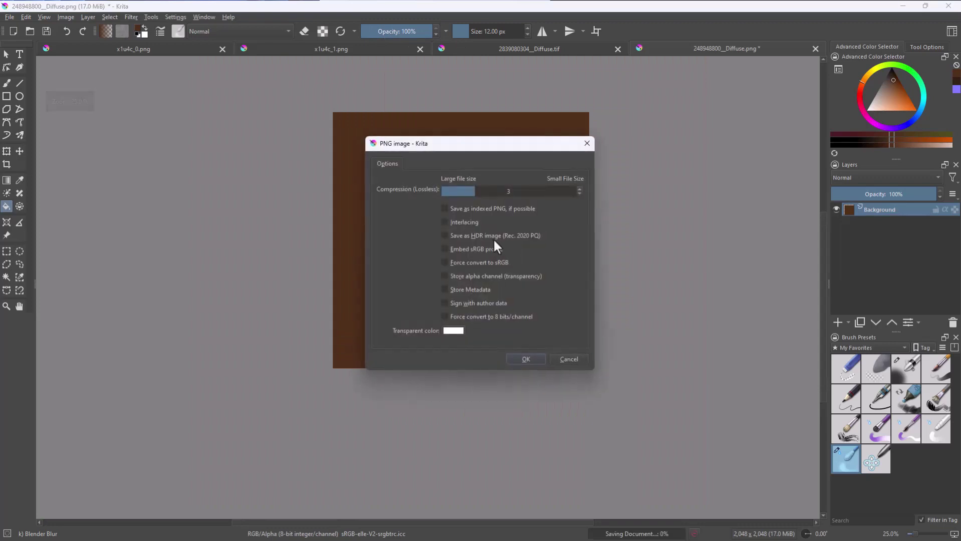
pyautogui.click(535, 358)
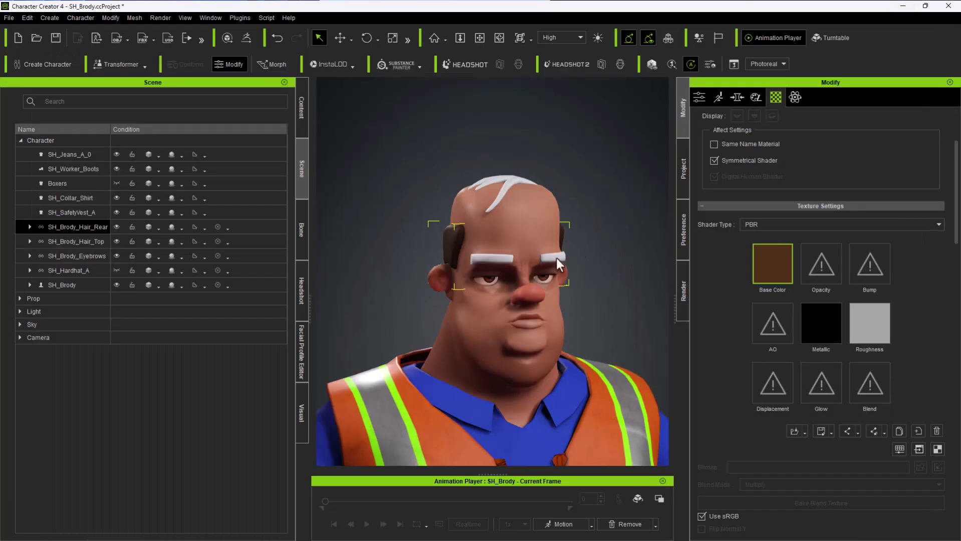
# Copy the brown Base Color texture from SH_Brody_Hair_Rear to SH_Brody_Eyebrows and SH_Brody_Hair_Top
pyautogui.rightClick(783, 284)
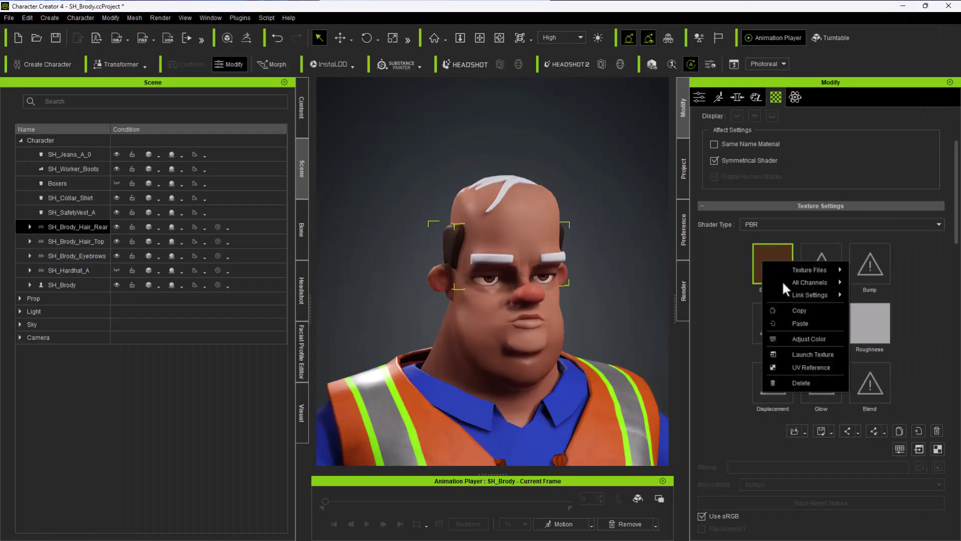
pyautogui.click(802, 311)
pyautogui.click(503, 260)
pyautogui.rightClick(768, 268)
pyautogui.click(807, 331)
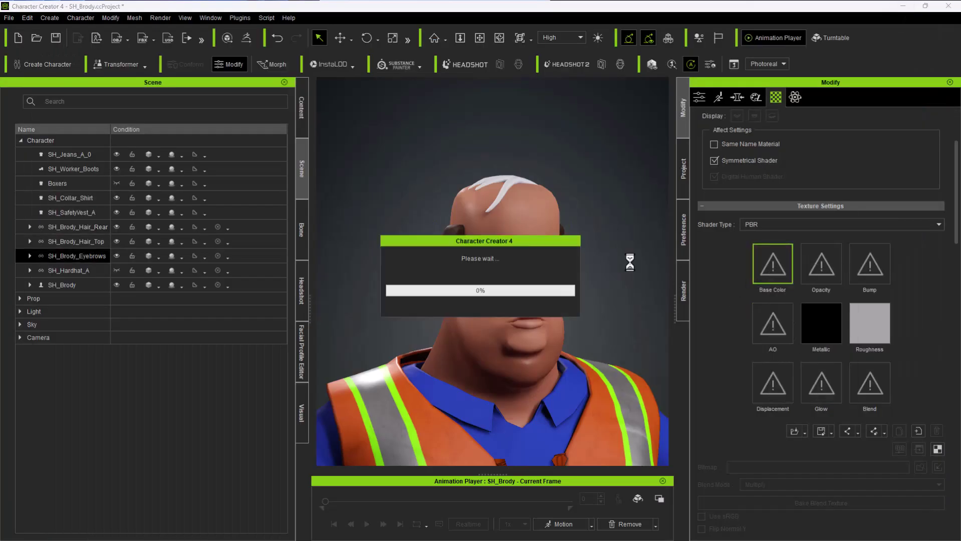
pyautogui.click(503, 188)
pyautogui.rightClick(781, 262)
pyautogui.click(808, 331)
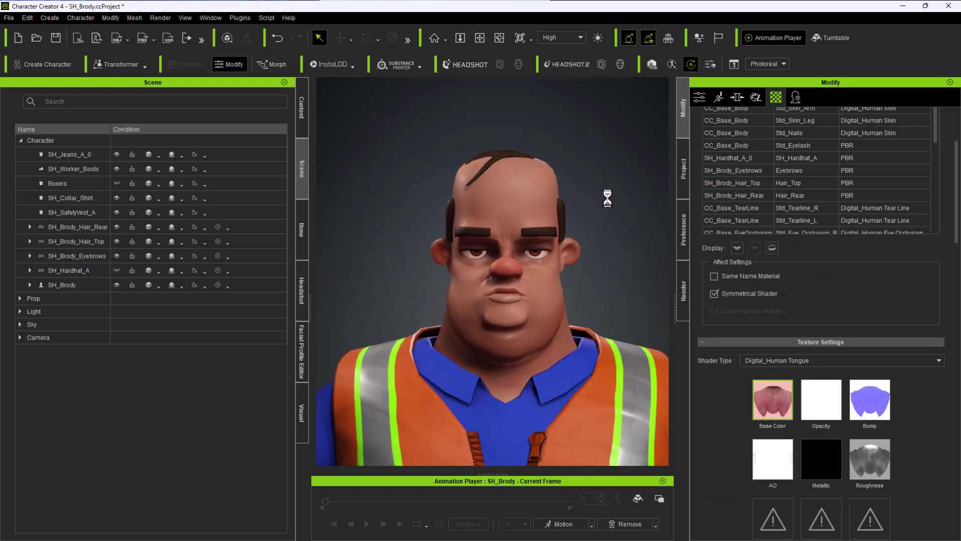
# Convert the SH_Brody_Hair_Top accessory to hair with the Top template, resetting the facial expressions to default
pyautogui.click(511, 159)
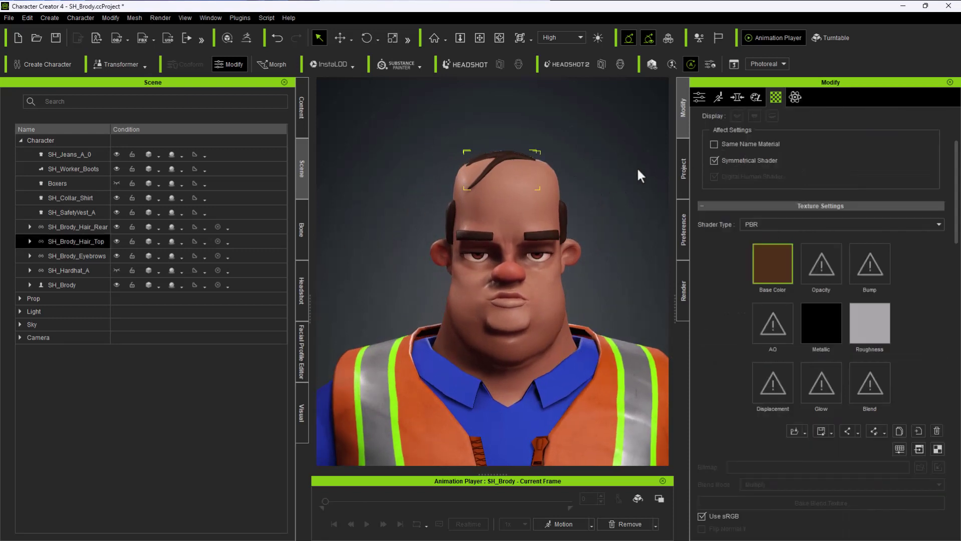
pyautogui.click(701, 99)
pyautogui.click(809, 275)
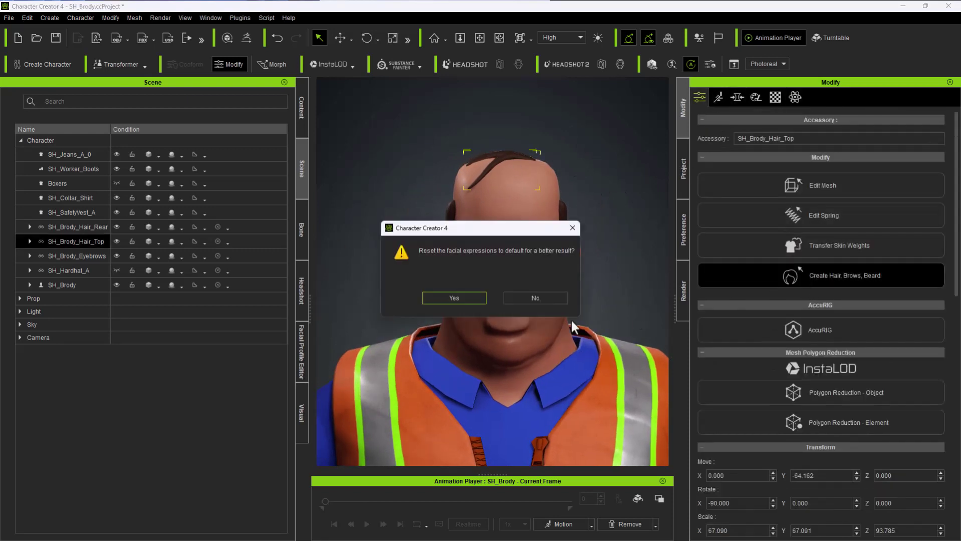
pyautogui.click(454, 298)
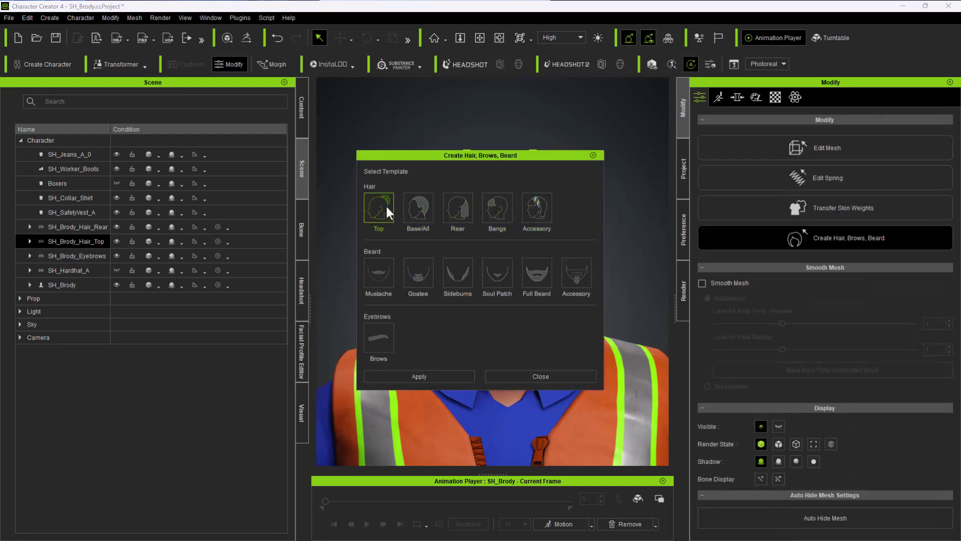
pyautogui.click(417, 376)
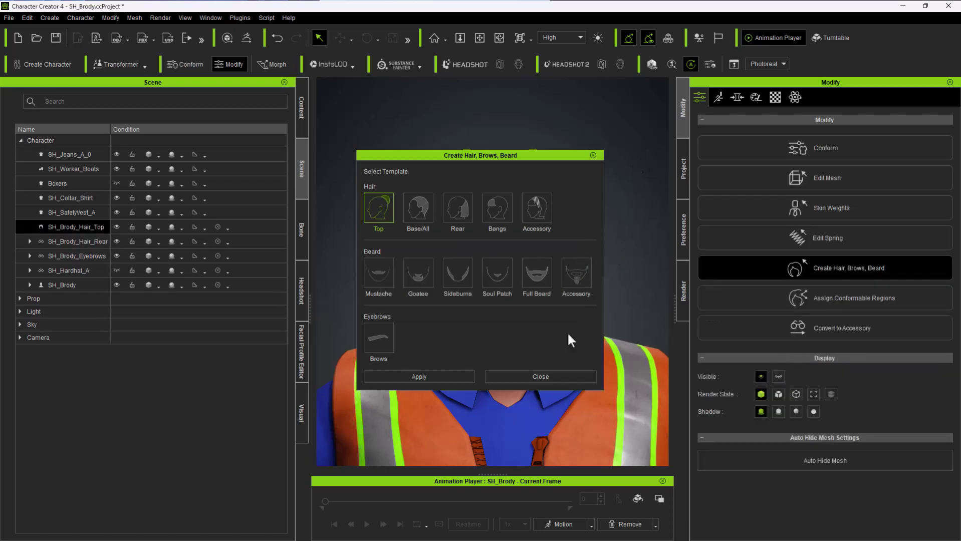
pyautogui.click(569, 377)
# Convert the SH_Brody_Hair_Rear accessory to hair with the Rear template, resetting the facial expressions to default
pyautogui.click(563, 219)
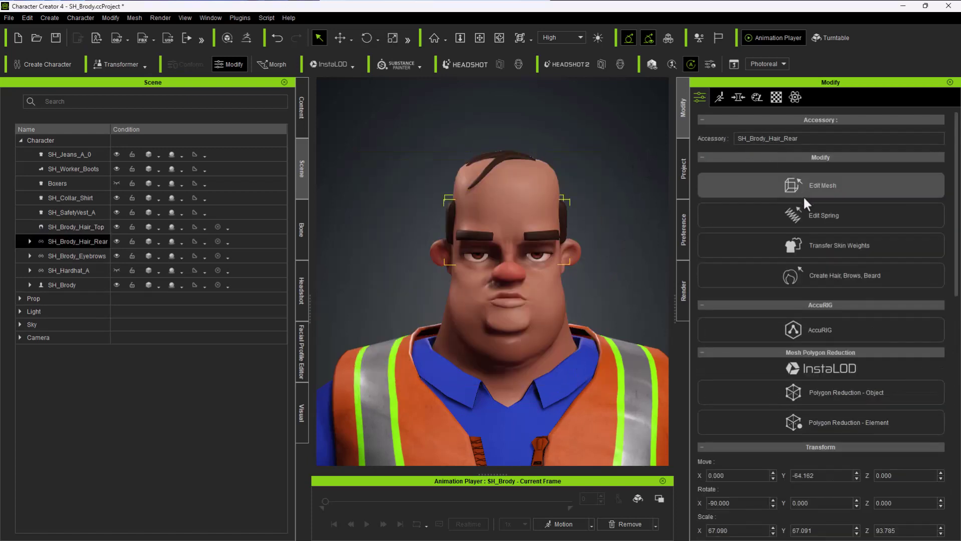
pyautogui.click(806, 275)
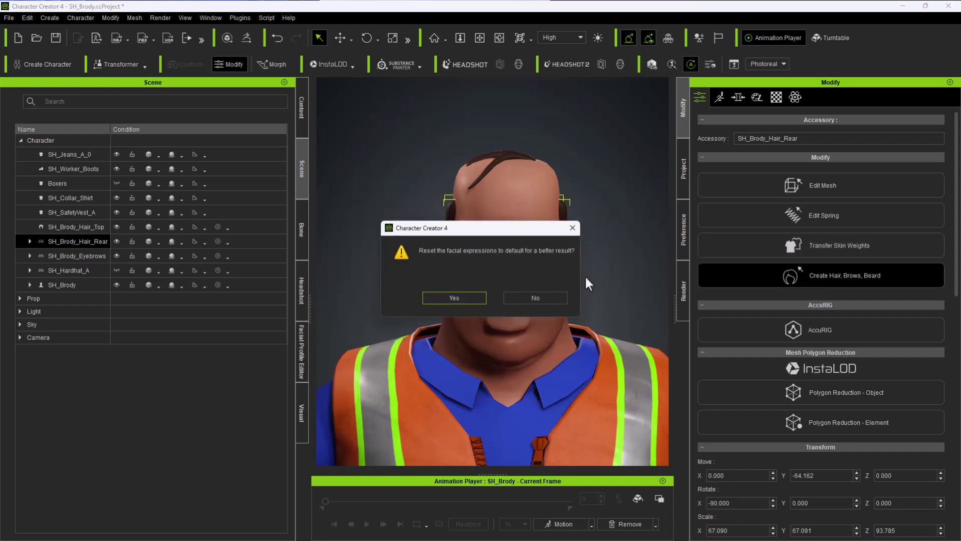
pyautogui.click(468, 299)
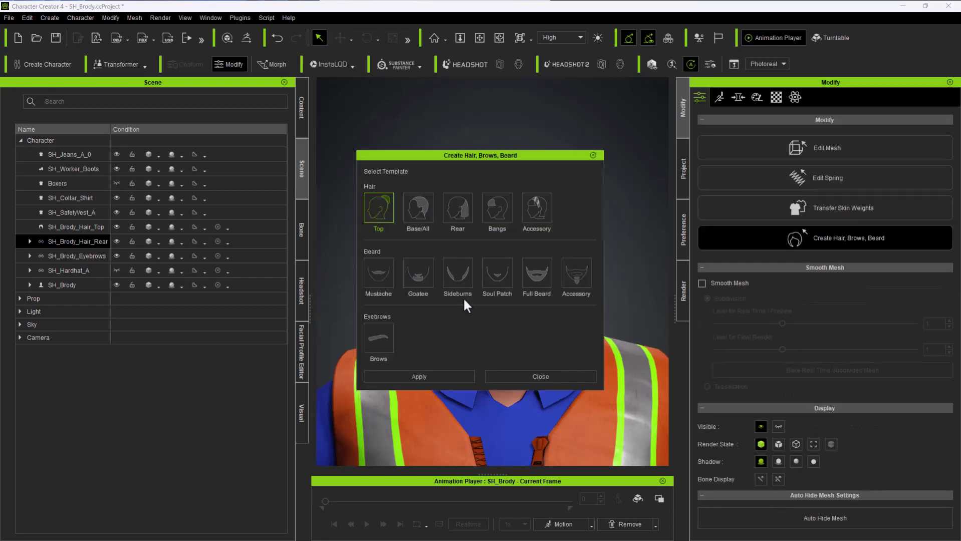
pyautogui.click(466, 213)
pyautogui.click(443, 376)
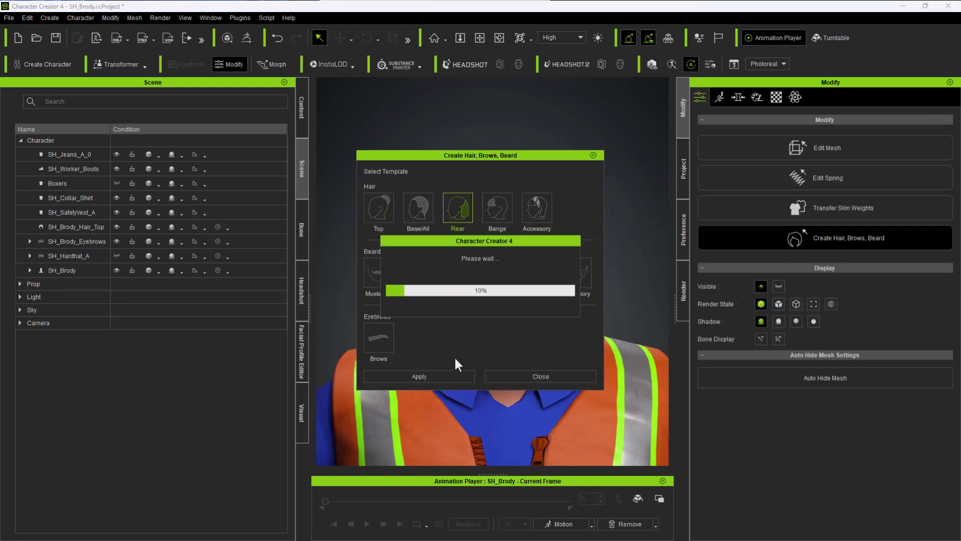
pyautogui.click(539, 377)
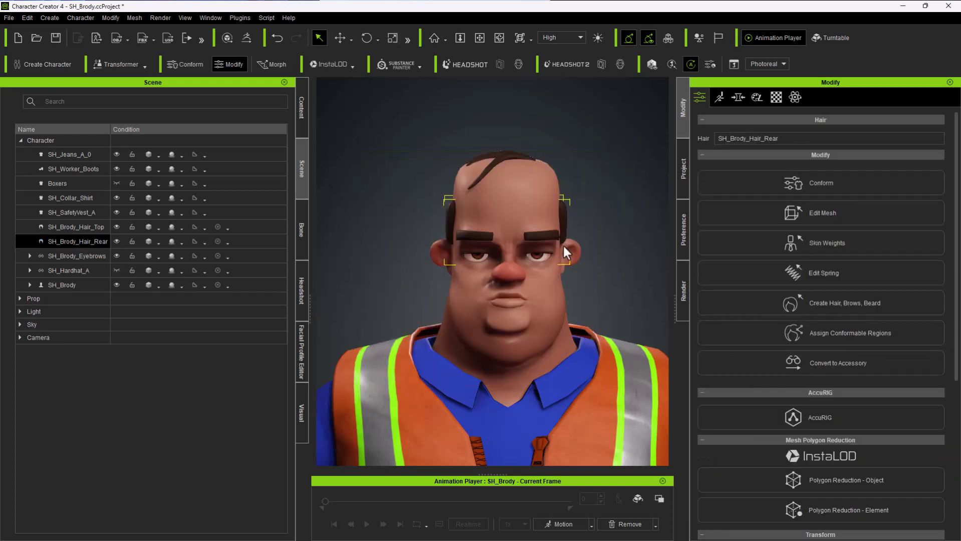
# Convert the SH_Brody_Eyebrows accessory to eyebrows with the Brows template, resetting the facial expressions to default
pyautogui.click(547, 236)
pyautogui.click(742, 279)
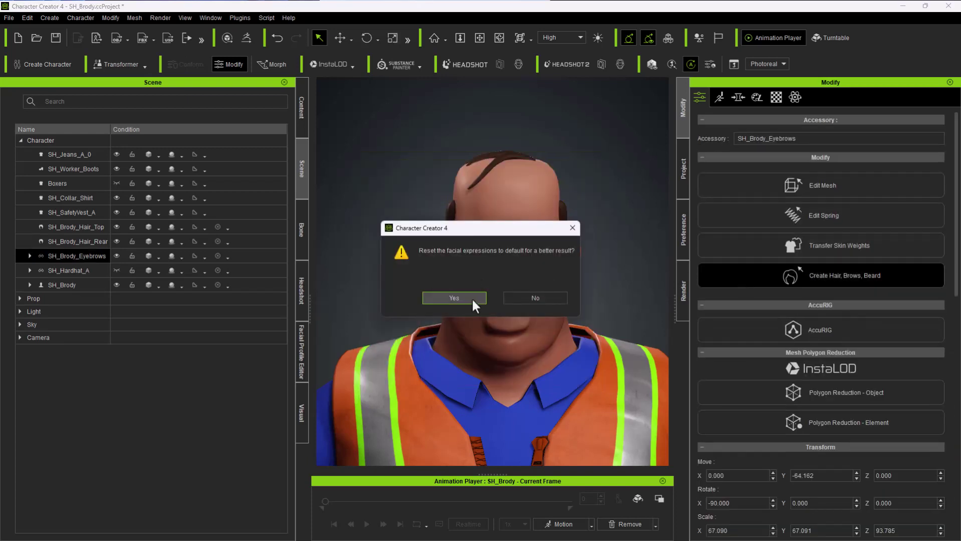
pyautogui.click(454, 298)
pyautogui.click(378, 337)
pyautogui.click(420, 376)
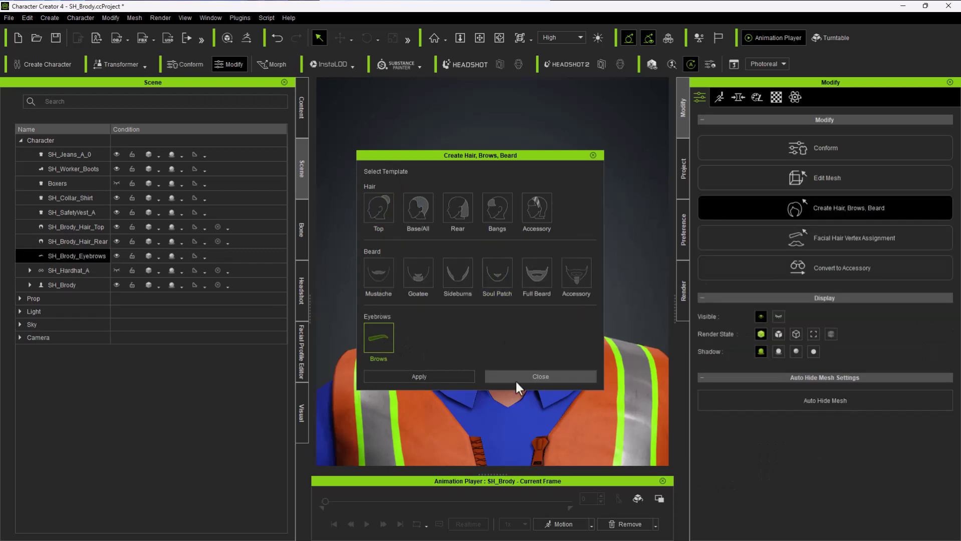
# Close the hair creation dialog, make the SH_Hardhat_A accessory visible again and save the project
pyautogui.click(540, 377)
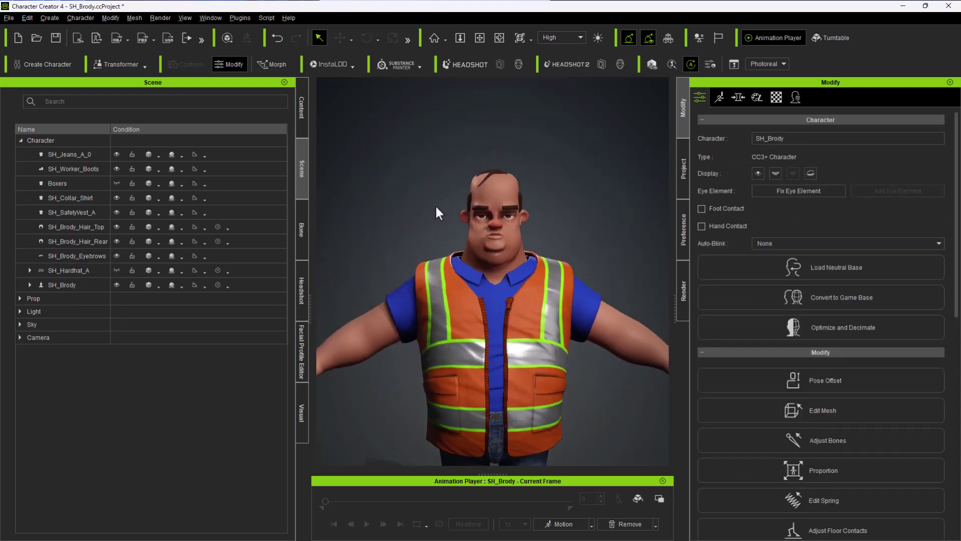
pyautogui.scroll(5, 435, 207)
pyautogui.moveTo(436, 206); pyautogui.dragTo(413, 239, button='right')
pyautogui.moveTo(413, 240); pyautogui.dragTo(411, 216, button='middle')
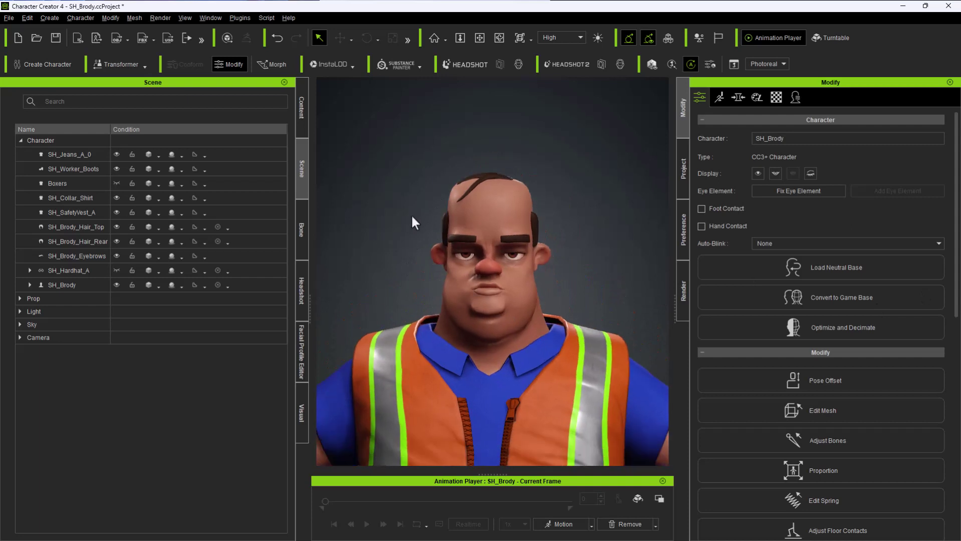
pyautogui.click(116, 271)
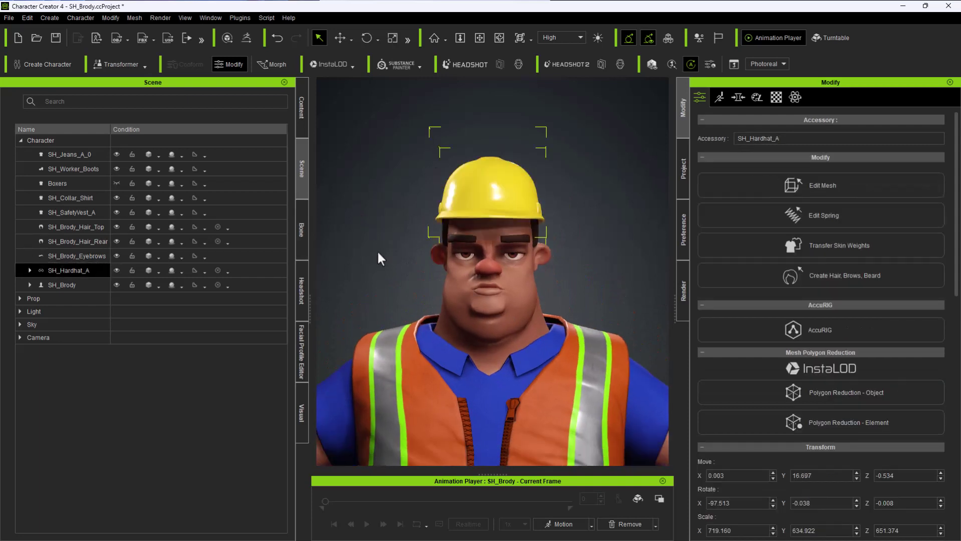
pyautogui.click(378, 257)
pyautogui.hotkey('ctrl', 's')
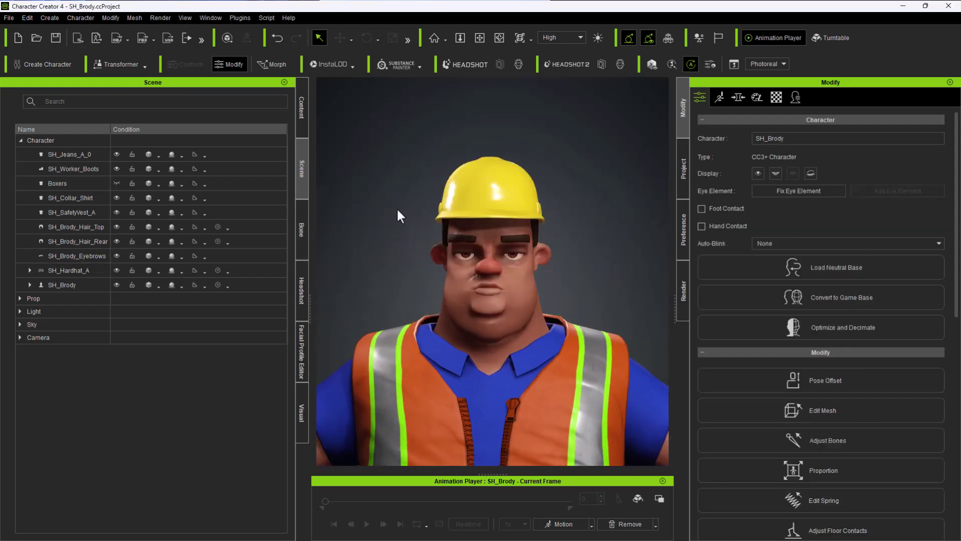
# Load the Walk_M_Toon motion on the character and play it to check how the outfit moves
pyautogui.scroll(-5, 365, 181)
pyautogui.moveTo(369, 181); pyautogui.dragTo(443, 123, button='middle')
pyautogui.scroll(-2, 411, 153)
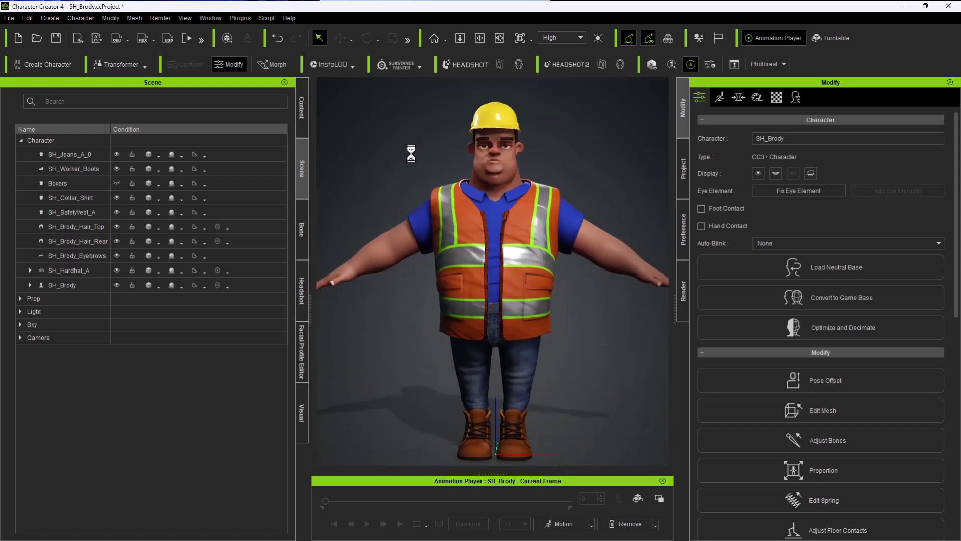
pyautogui.moveTo(409, 157); pyautogui.dragTo(410, 178, button='middle')
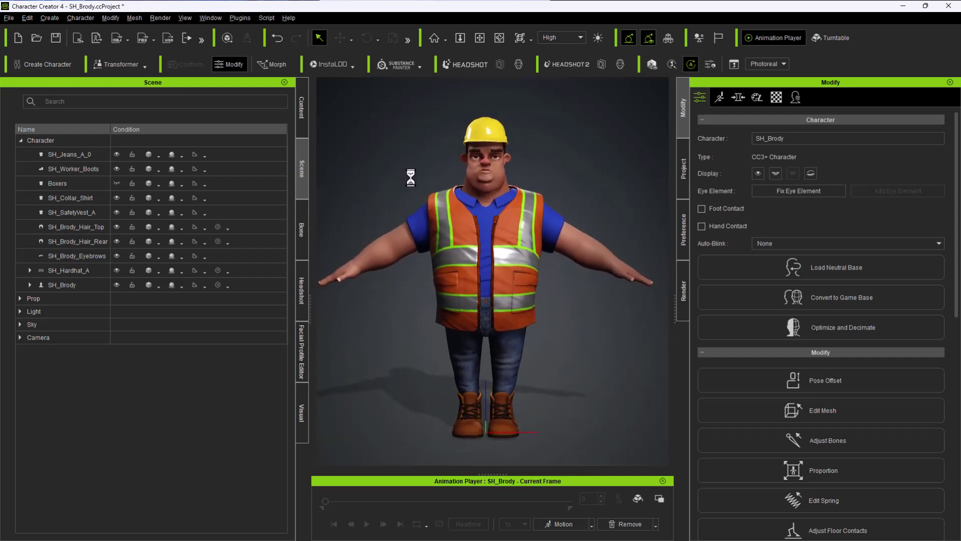
pyautogui.scroll(2, 412, 178)
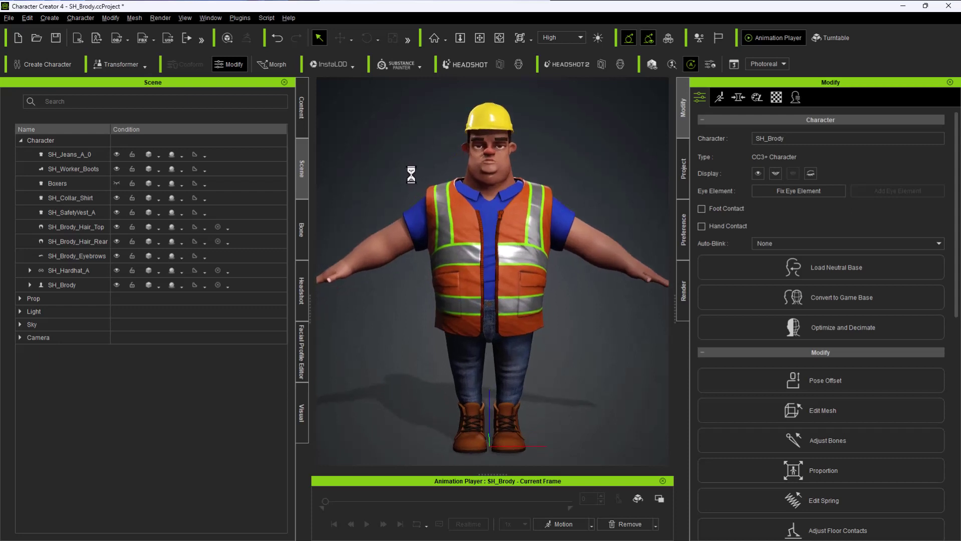
pyautogui.click(591, 524)
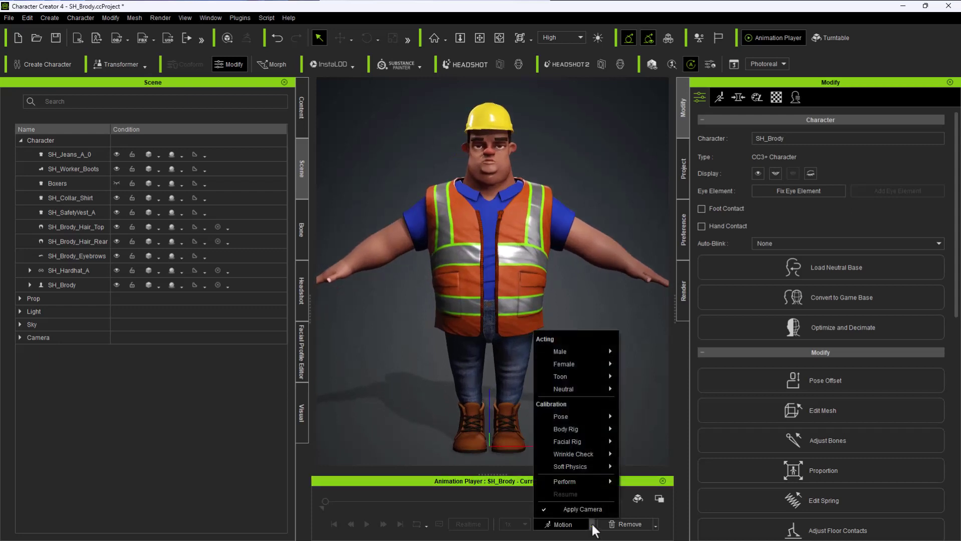
pyautogui.moveTo(582, 429)
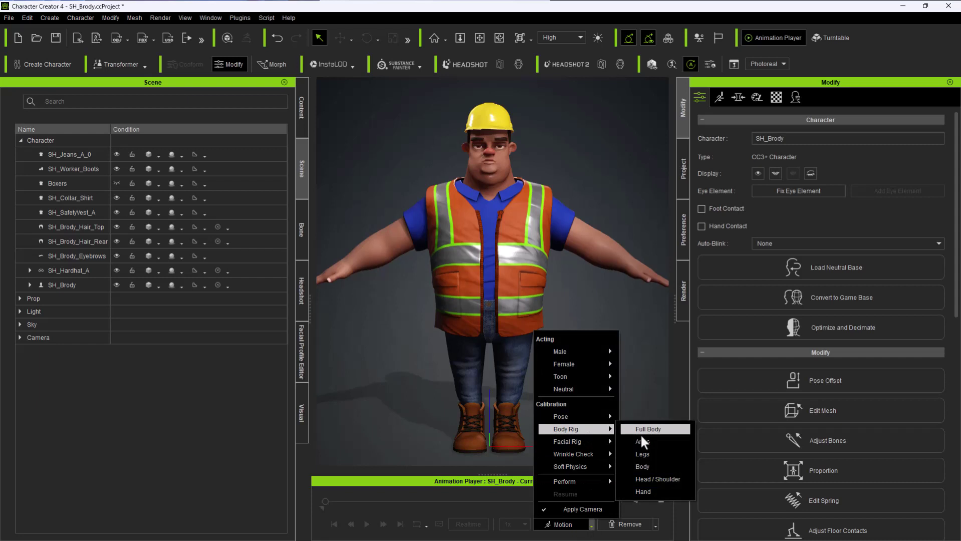
pyautogui.moveTo(588, 378)
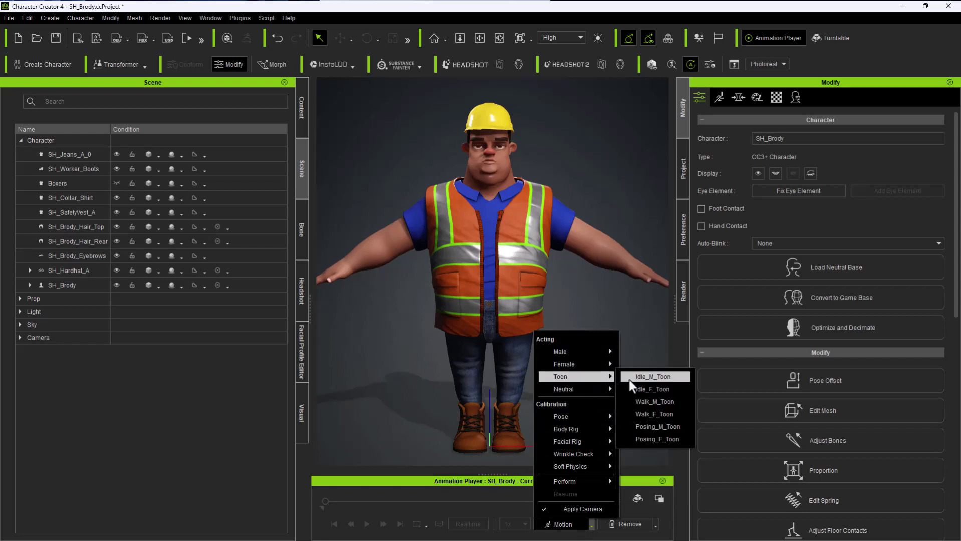
pyautogui.click(643, 403)
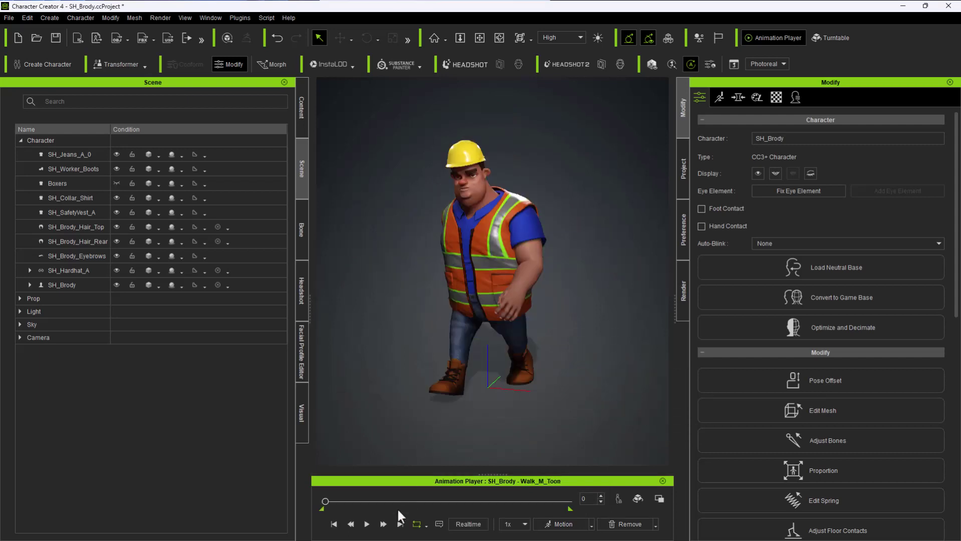
pyautogui.press('space')
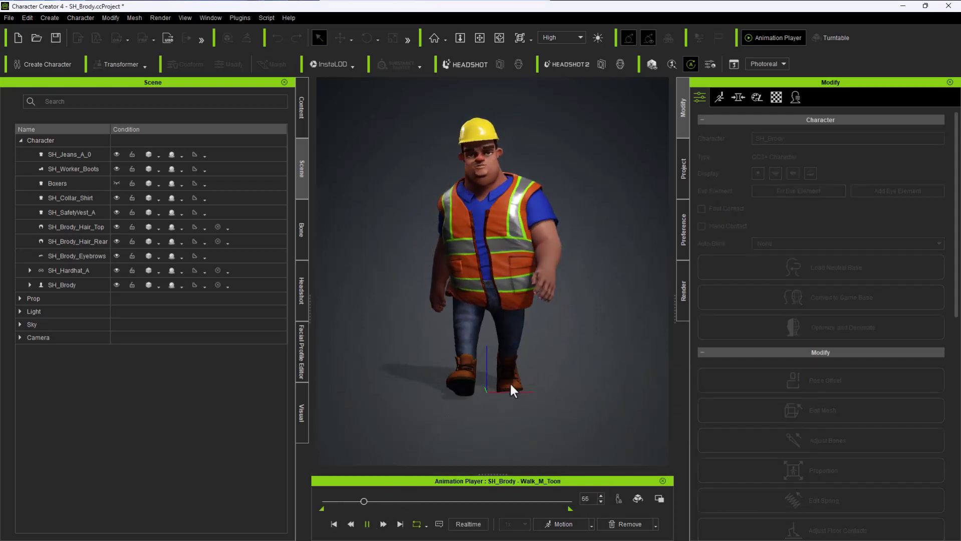
pyautogui.press('space')
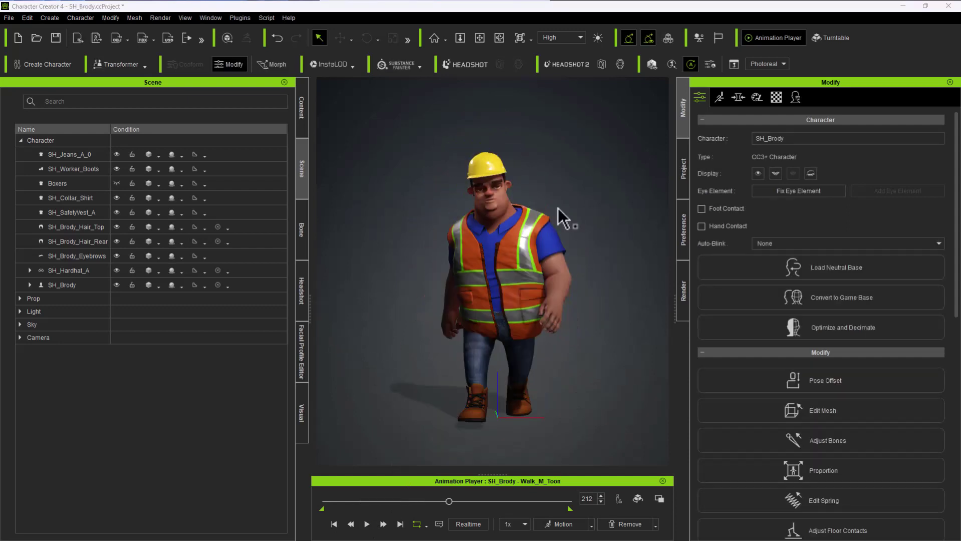
pyautogui.moveTo(558, 208); pyautogui.dragTo(364, 175, button='right')
# Open the Checking Pose folder among the template poses in the content library
pyautogui.click(302, 109)
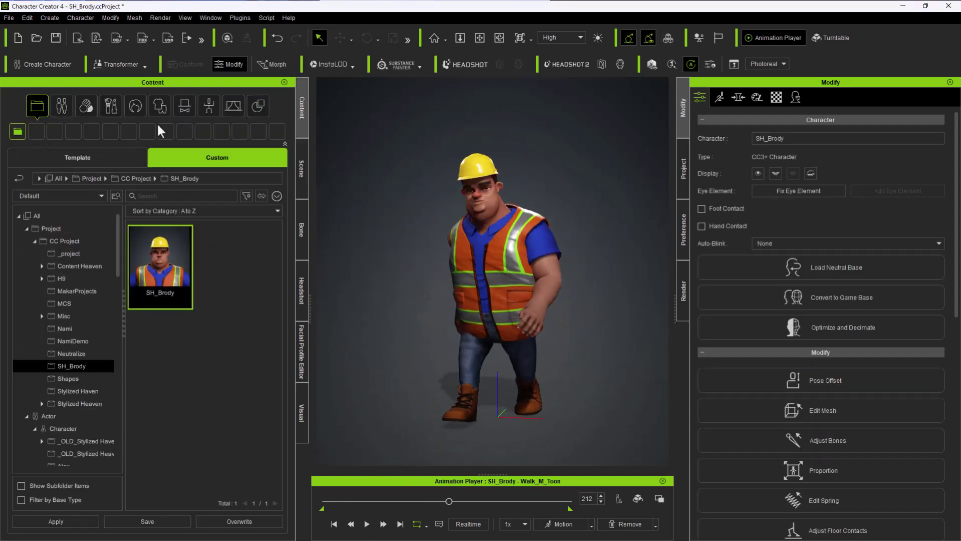
pyautogui.click(209, 107)
pyautogui.click(17, 131)
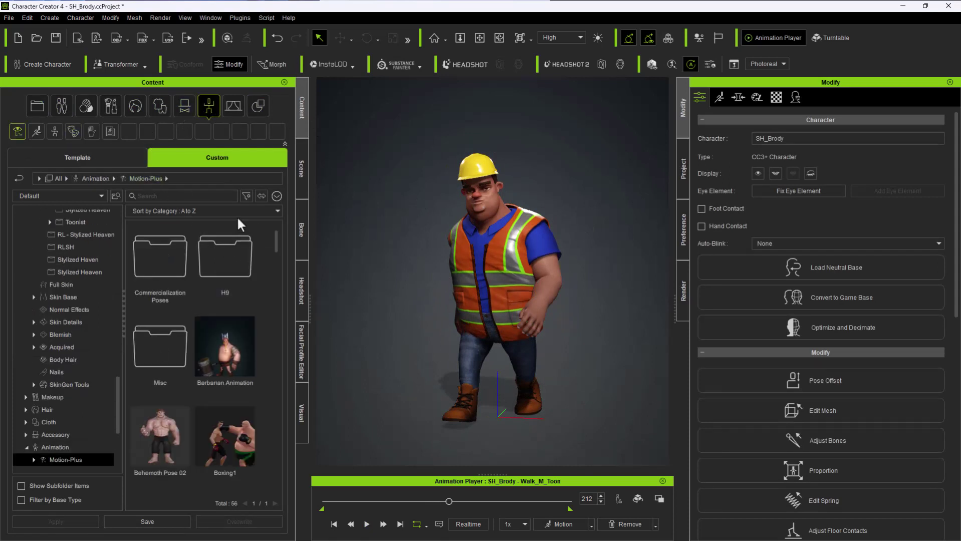
pyautogui.click(99, 160)
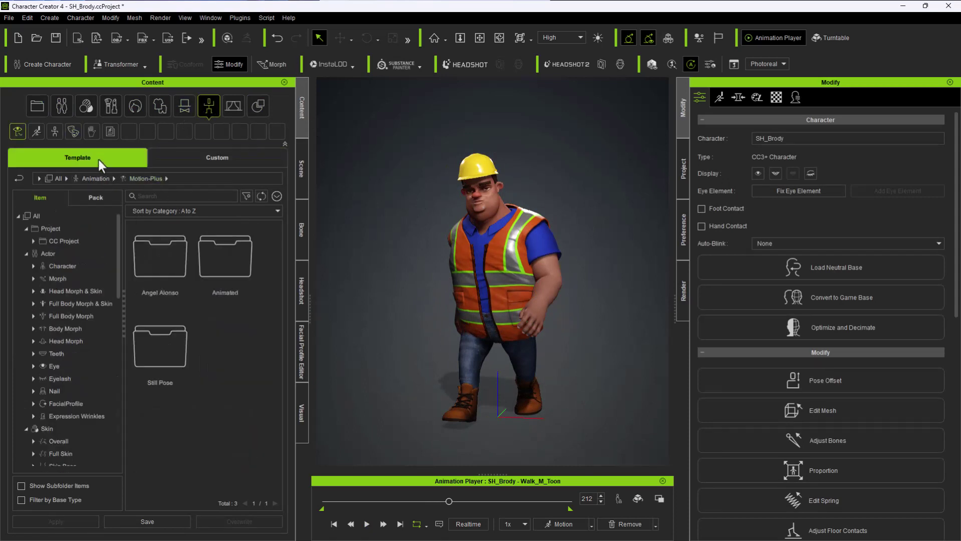
pyautogui.click(54, 132)
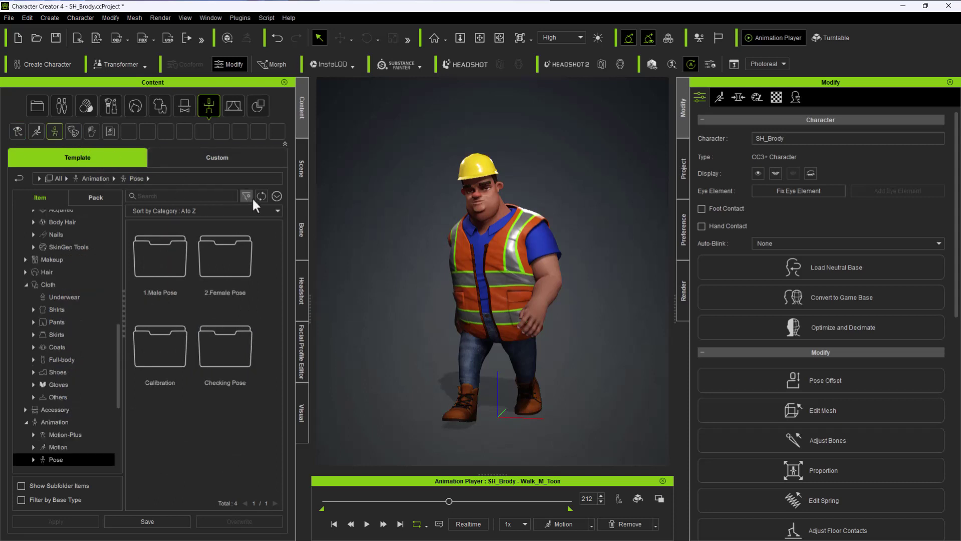
pyautogui.click(29, 134)
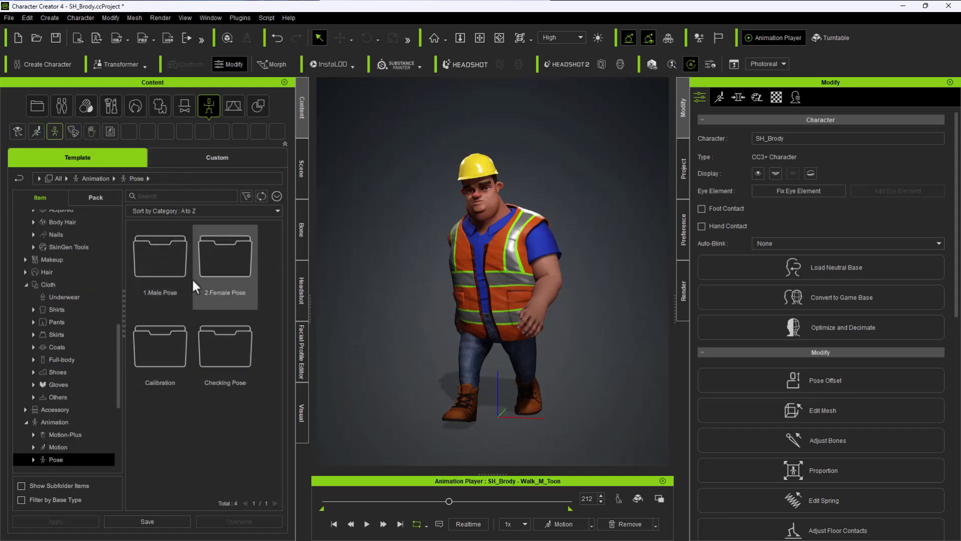
pyautogui.click(198, 353)
pyautogui.doubleClick(198, 353)
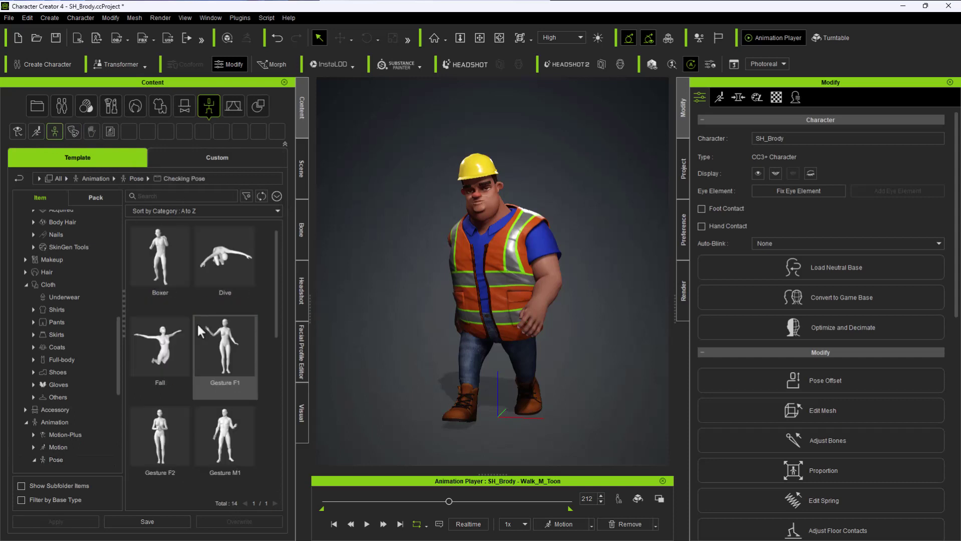
# Test the outfit with the Boxer, Dive and Fall poses, ending on Fall, and inspect the vest from the side
pyautogui.doubleClick(158, 268)
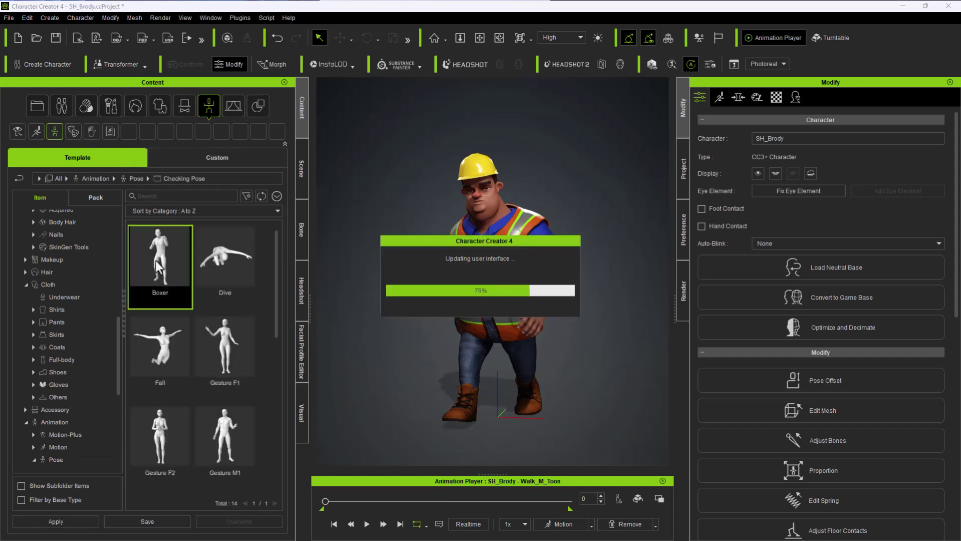
pyautogui.doubleClick(248, 253)
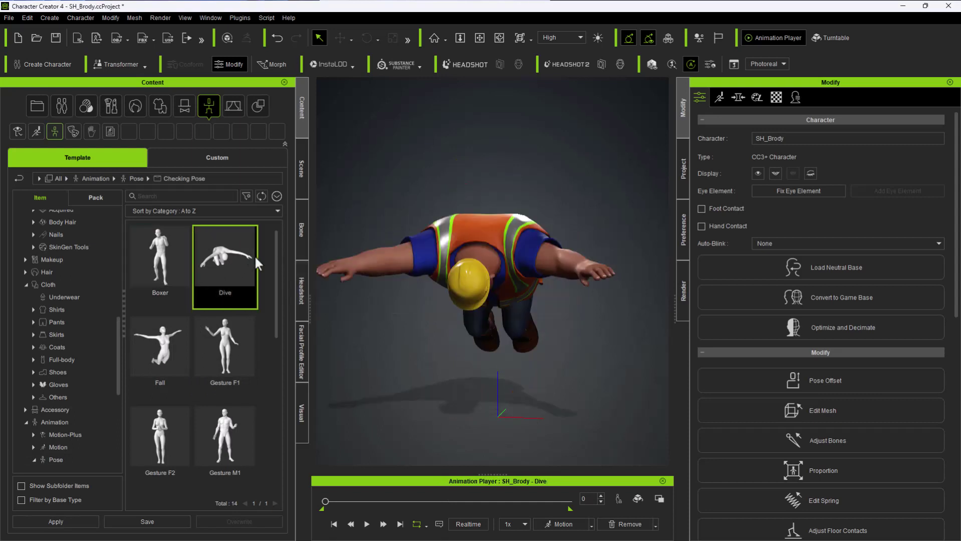
pyautogui.doubleClick(179, 343)
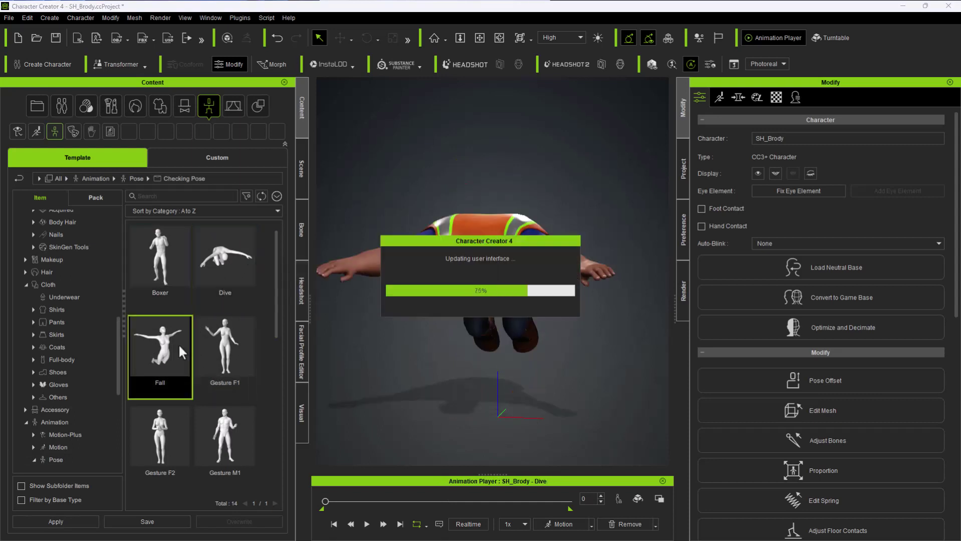
pyautogui.keyDown('alt'); pyautogui.moveTo(399, 340); pyautogui.dragTo(245, 300); pyautogui.keyUp('alt')
pyautogui.keyDown('alt'); pyautogui.moveTo(510, 309); pyautogui.dragTo(416, 289); pyautogui.keyUp('alt')
pyautogui.scroll(2, 501, 279)
pyautogui.keyDown('alt'); pyautogui.moveTo(467, 197); pyautogui.dragTo(427, 165, button='middle'); pyautogui.keyUp('alt')
pyautogui.scroll(3, 456, 199)
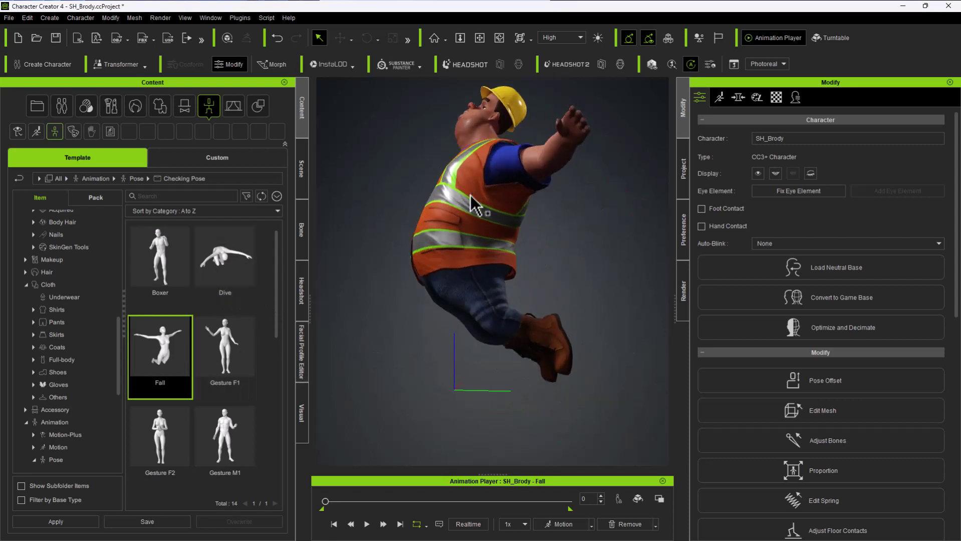
# Turn on the auxiliary light and inspect the vest around the raised arm's armpit
pyautogui.click(597, 39)
pyautogui.keyDown('alt'); pyautogui.moveTo(490, 216); pyautogui.dragTo(595, 234); pyautogui.keyUp('alt')
pyautogui.keyDown('alt'); pyautogui.moveTo(518, 225); pyautogui.dragTo(480, 281); pyautogui.keyUp('alt')
pyautogui.keyDown('alt'); pyautogui.moveTo(489, 276); pyautogui.dragTo(513, 300, button='right'); pyautogui.keyUp('alt')
pyautogui.keyDown('alt'); pyautogui.moveTo(558, 275); pyautogui.dragTo(539, 252, button='middle'); pyautogui.keyUp('alt')
pyautogui.keyDown('alt'); pyautogui.moveTo(540, 252); pyautogui.dragTo(470, 264); pyautogui.keyUp('alt')
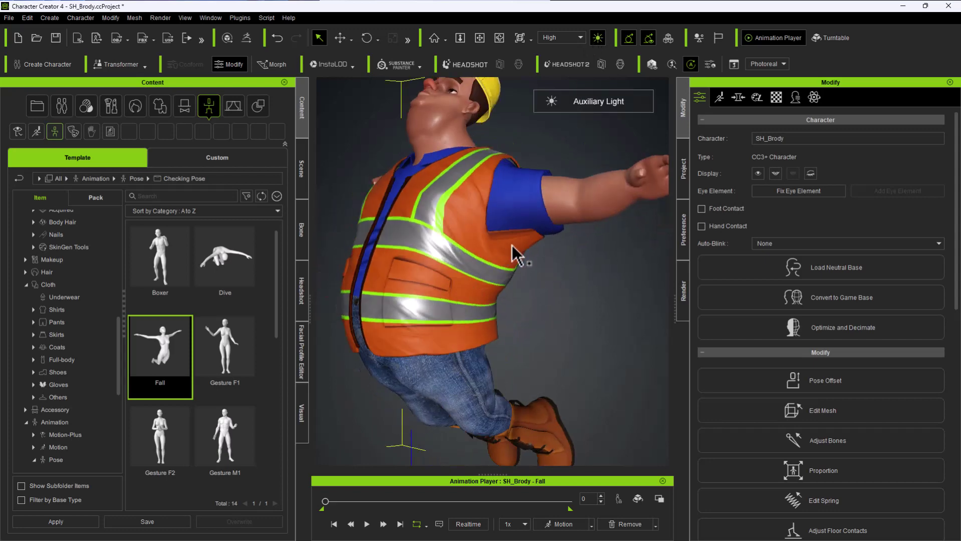
# Open the safety vest's skin weights for editing and show the weights of the CC_Base_Spine02 bone
pyautogui.click(511, 244)
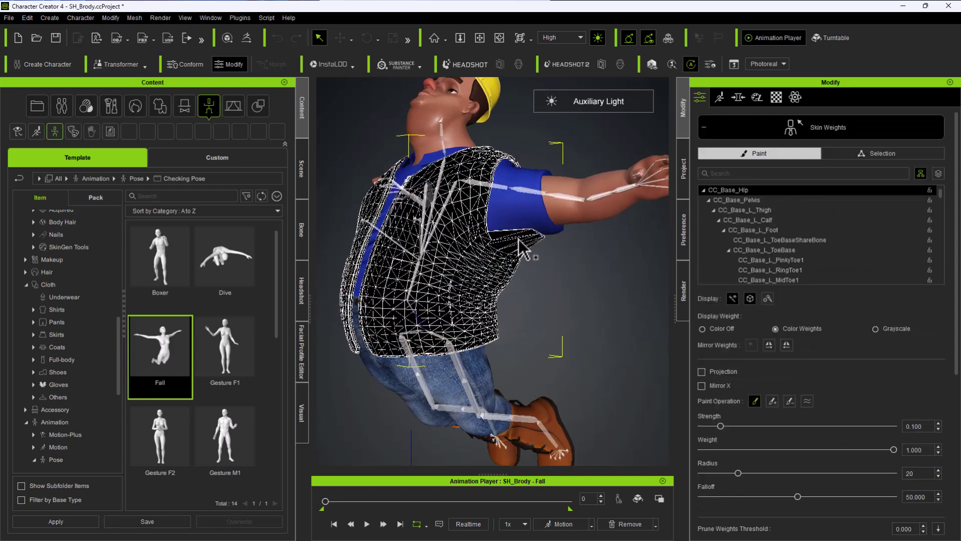
pyautogui.keyDown('alt'); pyautogui.moveTo(524, 246); pyautogui.dragTo(511, 194); pyautogui.keyUp('alt')
pyautogui.keyDown('alt'); pyautogui.moveTo(511, 195); pyautogui.dragTo(519, 223, button='right'); pyautogui.keyUp('alt')
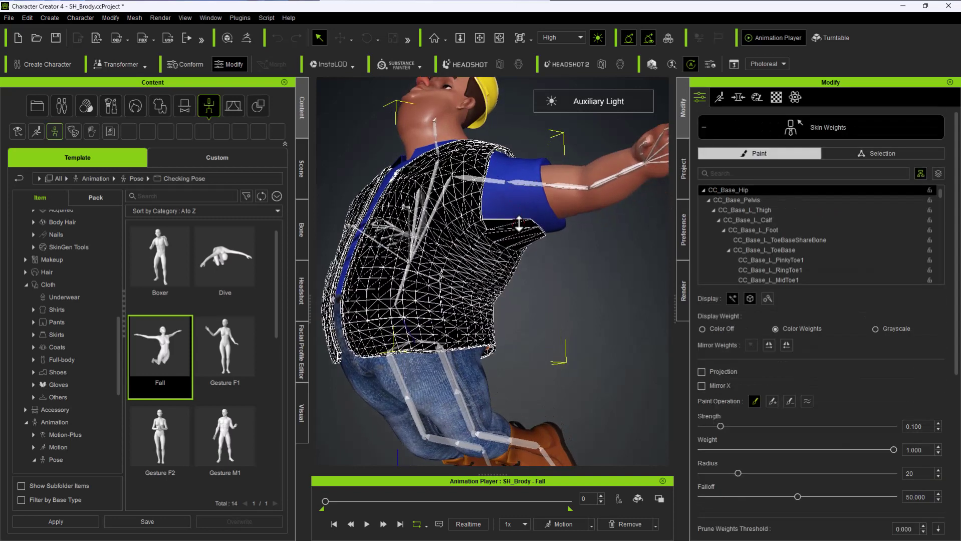
pyautogui.click(491, 193)
pyautogui.keyDown('alt'); pyautogui.moveTo(492, 206); pyautogui.dragTo(574, 216); pyautogui.keyUp('alt')
pyautogui.click(442, 205)
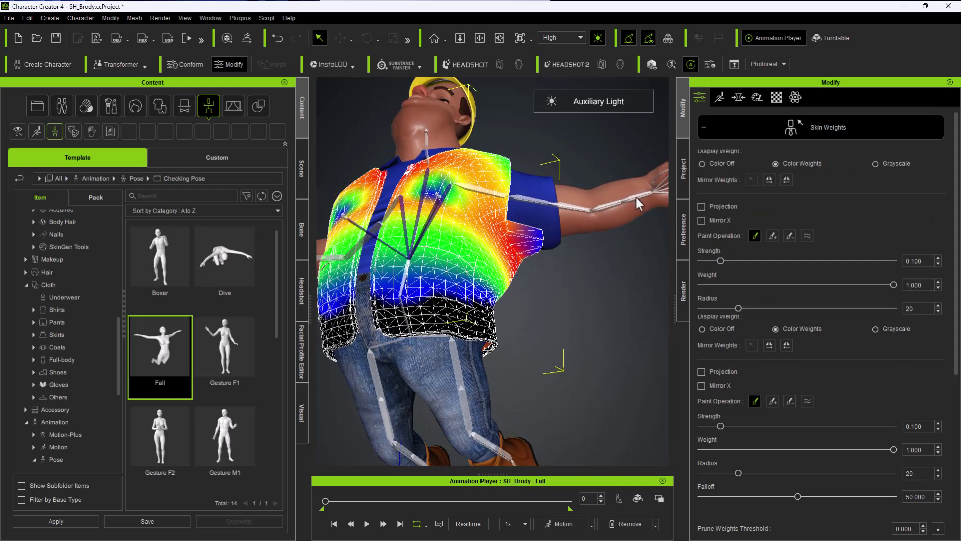
# In vertex selection mode, select the vest's left armpit vertices and set their CC_Base_L_UpperarmTwist01 weight to 0
pyautogui.moveTo(585, 221)
pyautogui.keyDown('alt'); pyautogui.mouseDown()
pyautogui.moveTo(584, 236)
pyautogui.moveTo(614, 238)
pyautogui.mouseUp(); pyautogui.keyUp('alt')
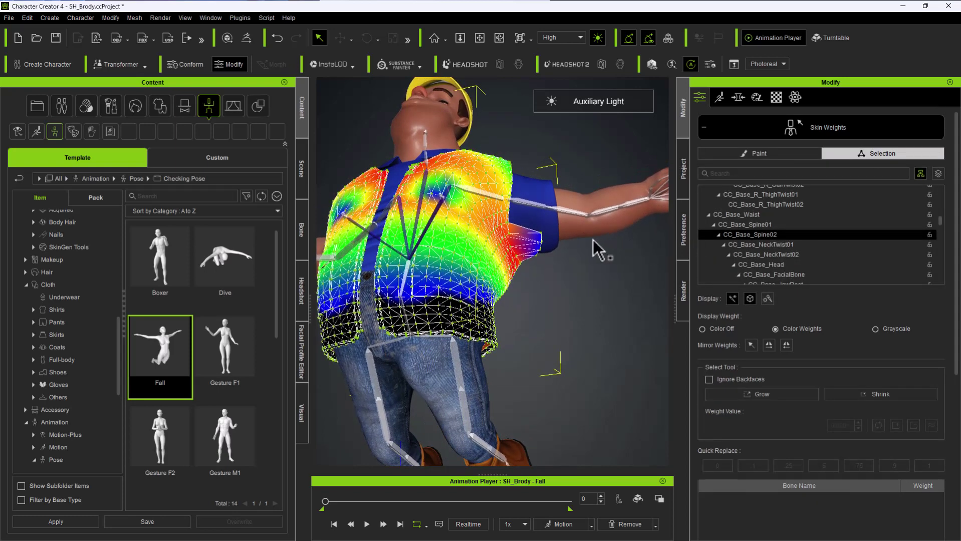
pyautogui.click(534, 210)
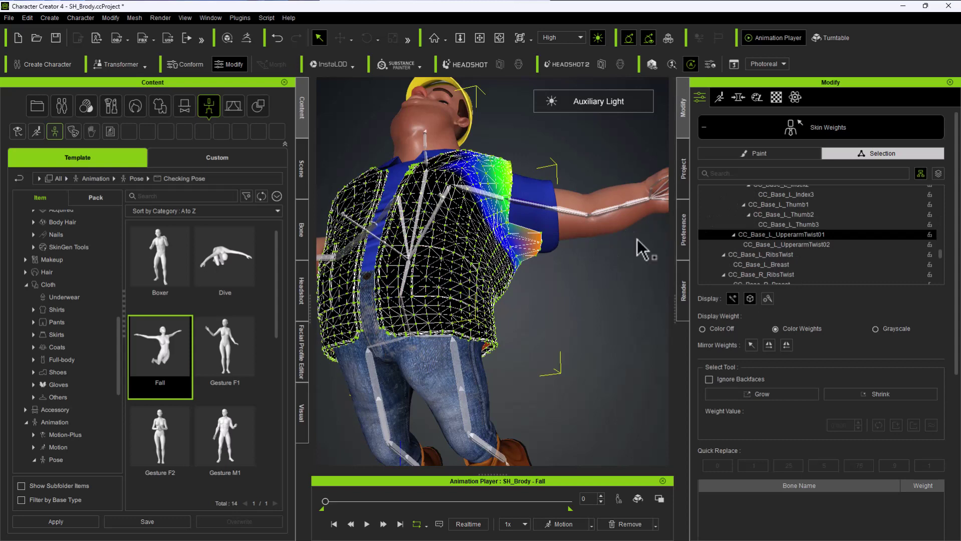
pyautogui.keyDown('alt'); pyautogui.moveTo(575, 219); pyautogui.dragTo(535, 282); pyautogui.keyUp('alt')
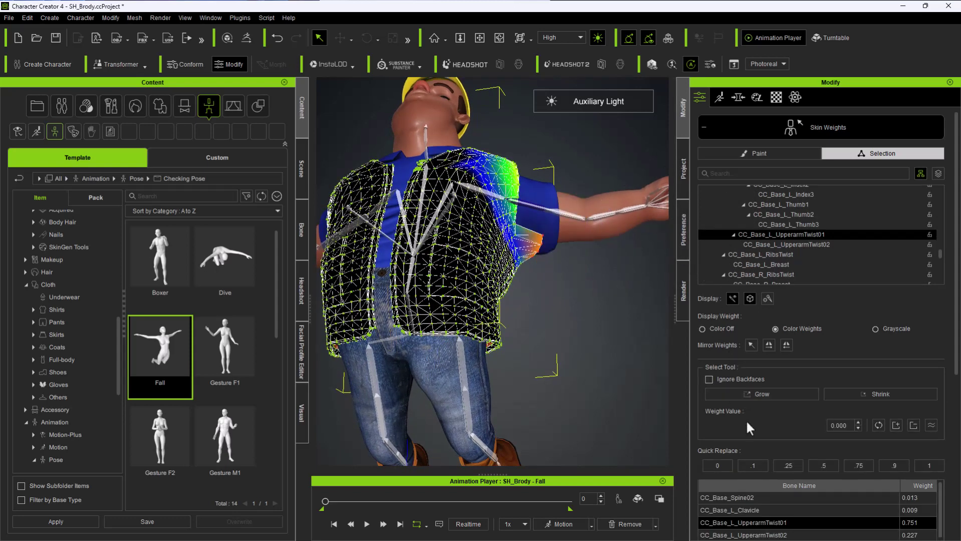
pyautogui.click(716, 469)
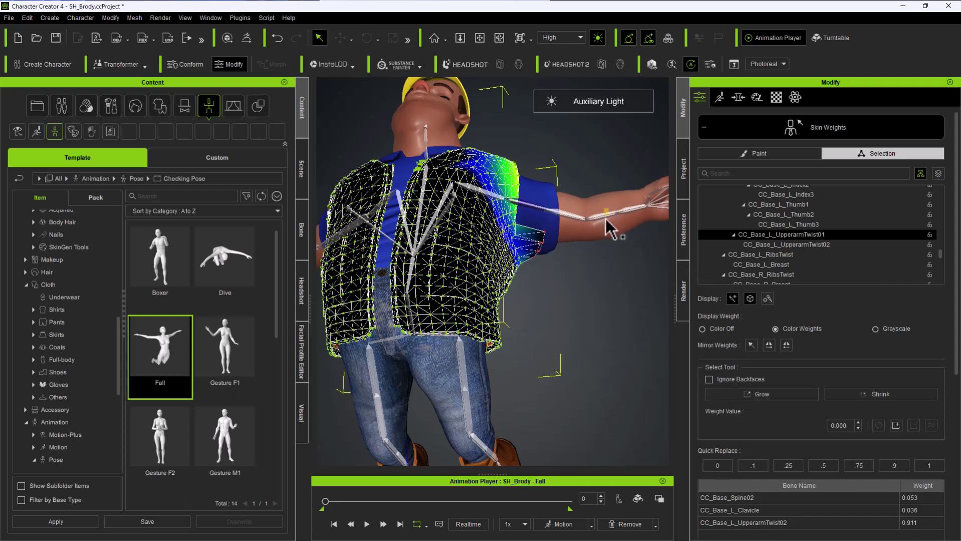
# Reselect the left armpit vertices, grow the selection and set the CC_Base_L_UpperarmTwist01 weight of the enlarged area to 0
pyautogui.moveTo(609, 208); pyautogui.dragTo(524, 279)
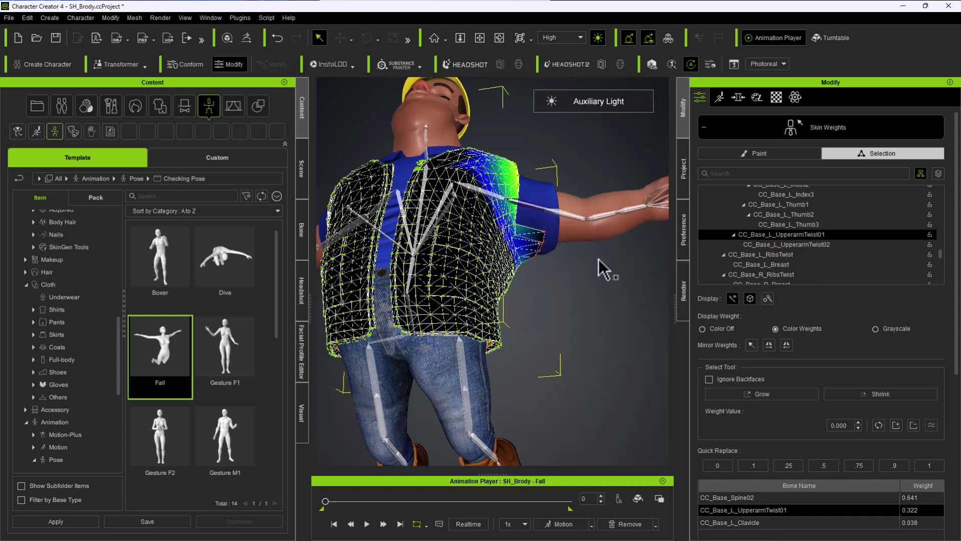
pyautogui.moveTo(596, 217); pyautogui.dragTo(530, 298)
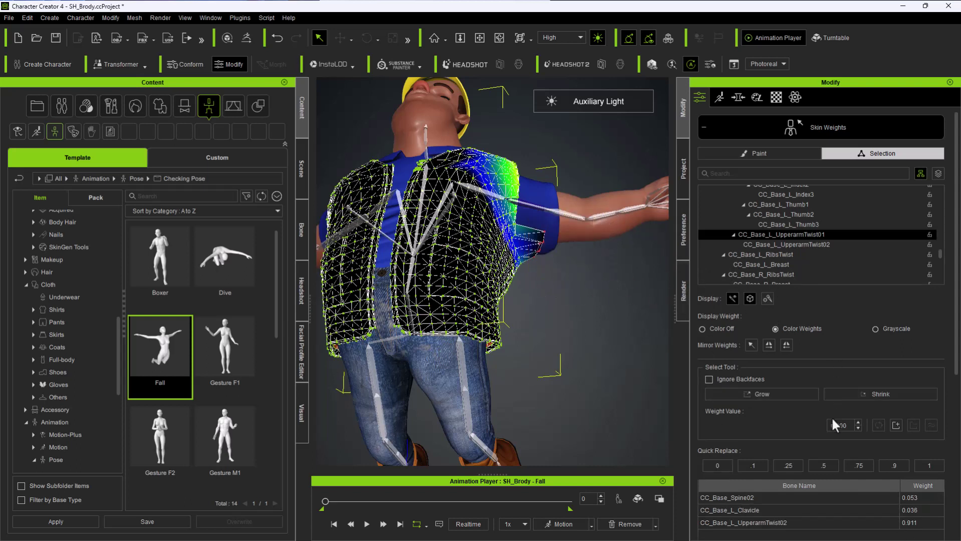
pyautogui.click(756, 395)
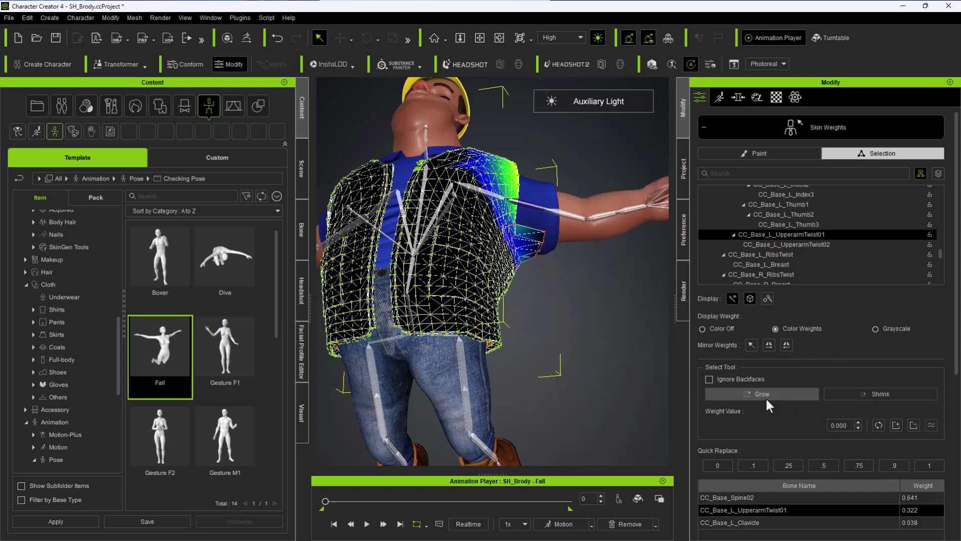
pyautogui.click(718, 466)
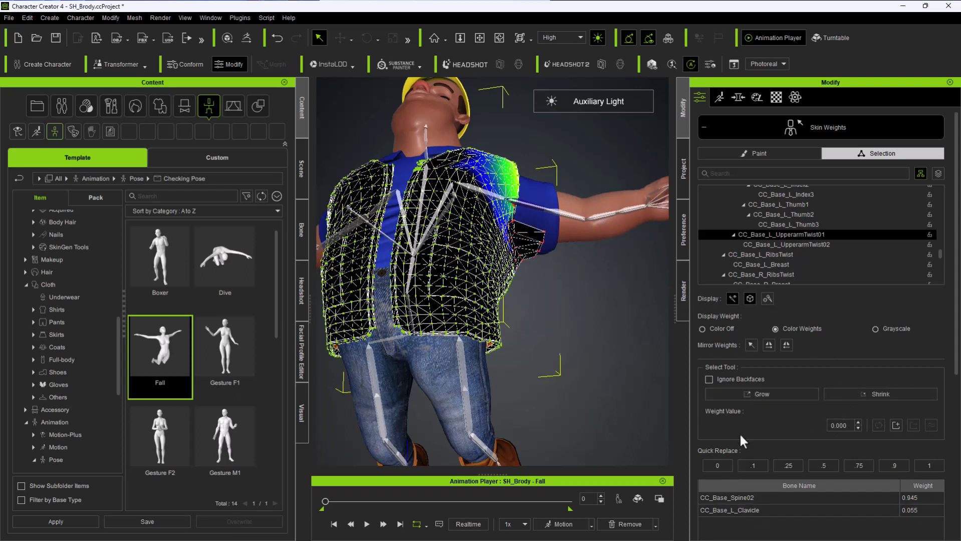
# Set the CC_Base_L_UpperarmTwist02 weight of the selected left armpit vertices to 0
pyautogui.click(775, 245)
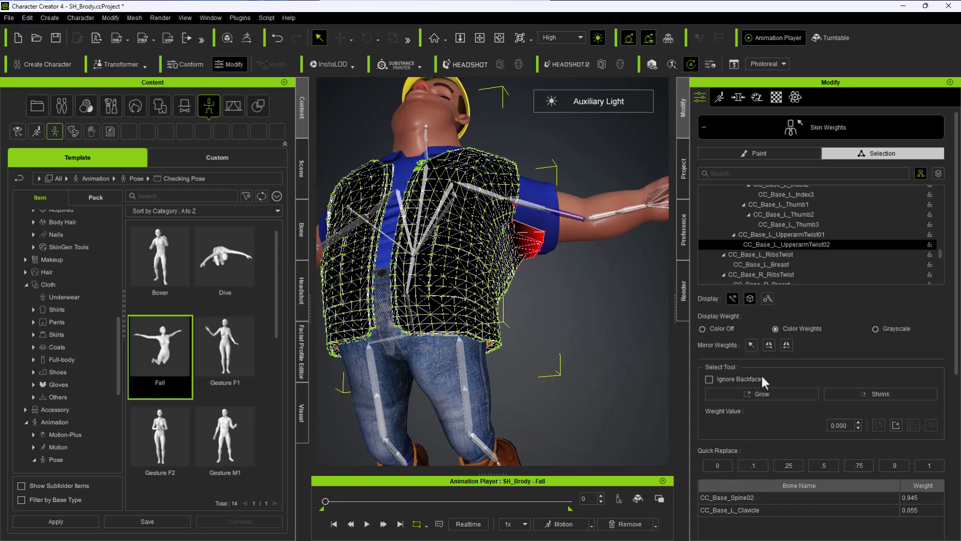
pyautogui.click(722, 467)
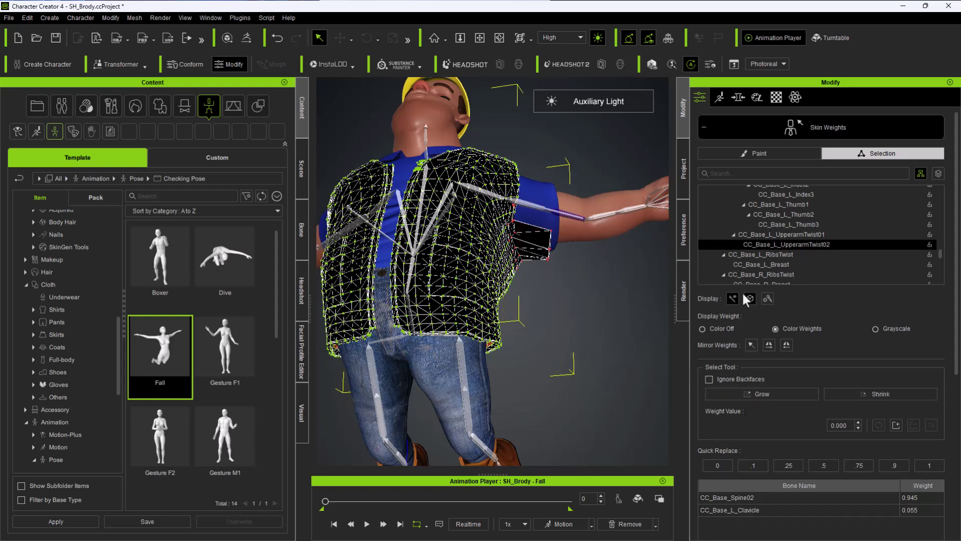
# Display the CC_Base_Spine02 weights on the vest and examine both armpit areas from the side and front
pyautogui.moveTo(940, 254); pyautogui.dragTo(938, 175)
pyautogui.click(852, 190)
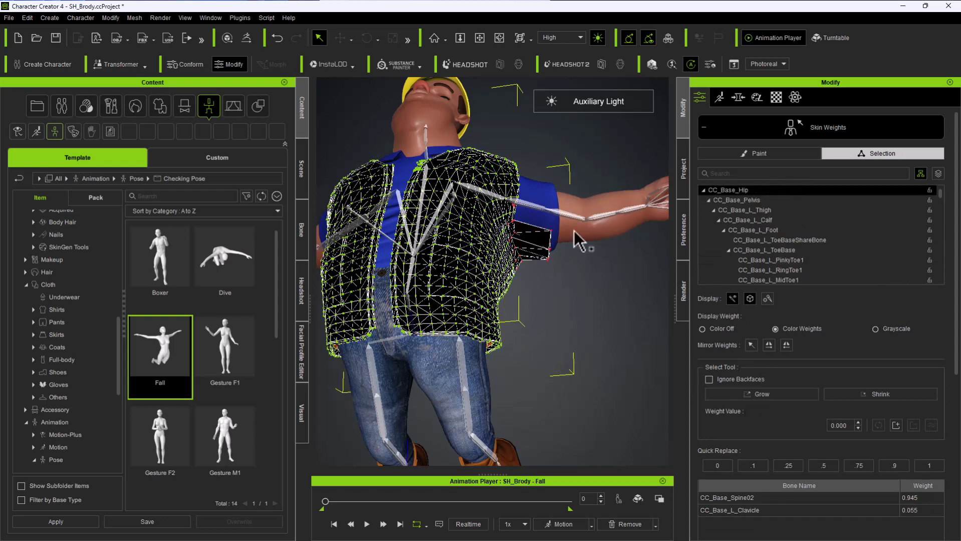
pyautogui.click(483, 195)
pyautogui.click(454, 200)
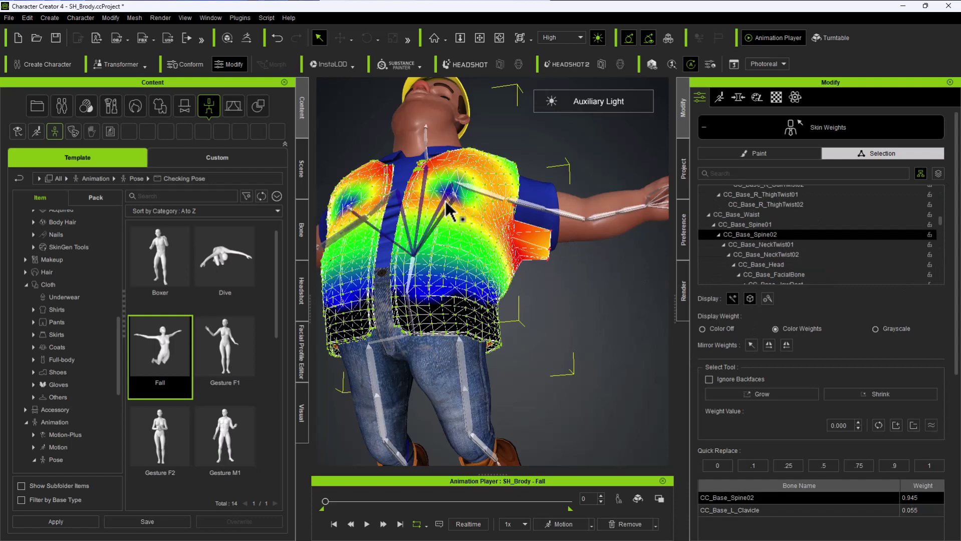
pyautogui.moveTo(591, 251); pyautogui.dragTo(611, 170, button='right')
pyautogui.moveTo(611, 173); pyautogui.dragTo(538, 315)
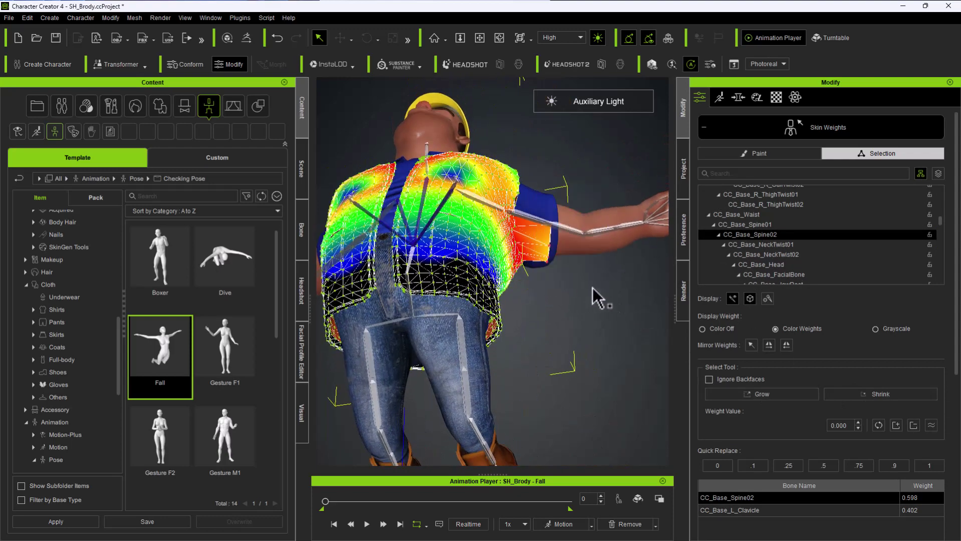
pyautogui.moveTo(646, 396); pyautogui.dragTo(589, 311, button='right')
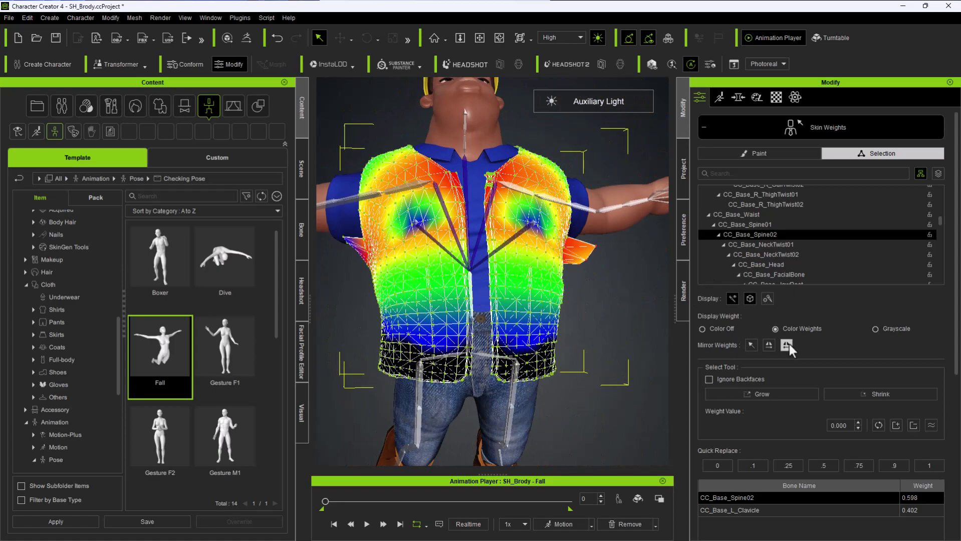
pyautogui.moveTo(554, 283); pyautogui.dragTo(577, 270, button='right')
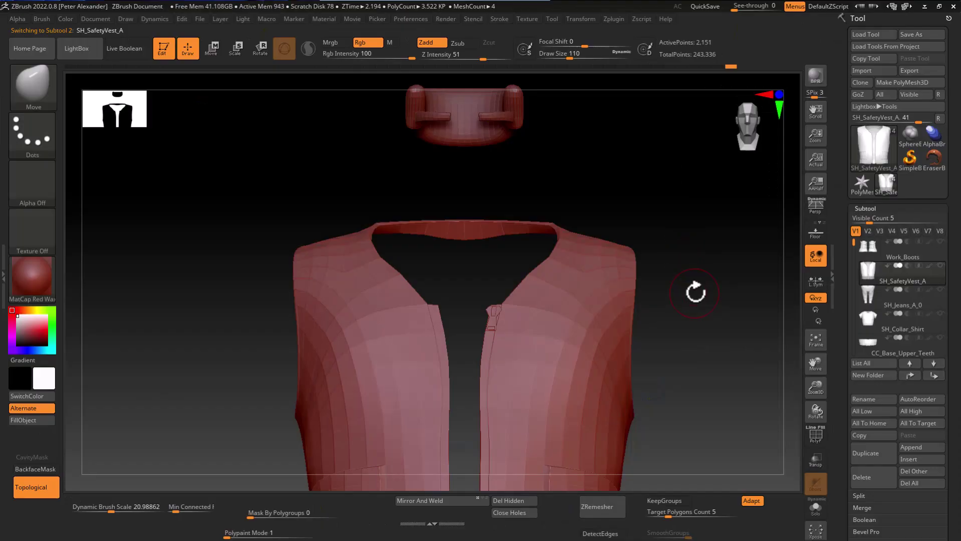
# Check the safety vest in ZBrush and update the SH_SafetyVest_A mesh and texture in Character Creator through GoZ
pyautogui.moveTo(693, 289)
pyautogui.mouseDown()
pyautogui.moveTo(671, 285)
pyautogui.moveTo(693, 285)
pyautogui.mouseUp()
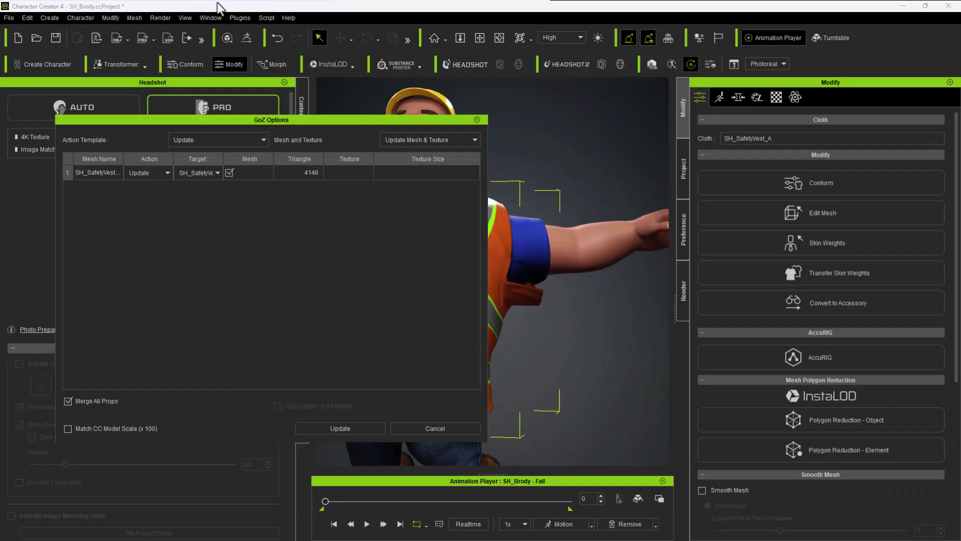
pyautogui.click(344, 429)
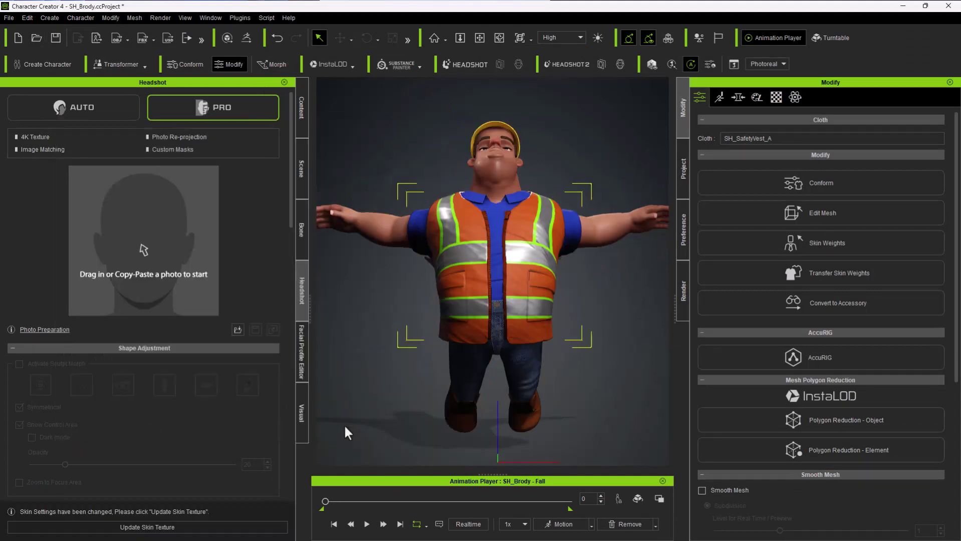
# Turn on the auxiliary light and inspect the updated vest from behind and around the left armpit
pyautogui.moveTo(554, 313); pyautogui.dragTo(178, 243, button='right')
pyautogui.moveTo(504, 261); pyautogui.dragTo(460, 255, button='right')
pyautogui.click(597, 38)
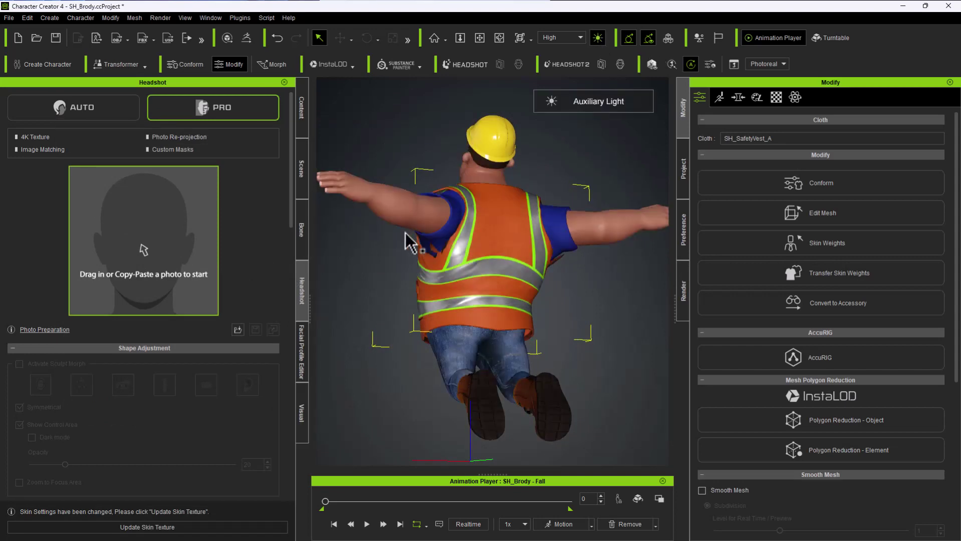
pyautogui.moveTo(408, 236); pyautogui.dragTo(602, 273, button='right')
# Open the safety vest's skin weights for editing and show the weights of the CC_Base_Spine02 bone
pyautogui.click(764, 248)
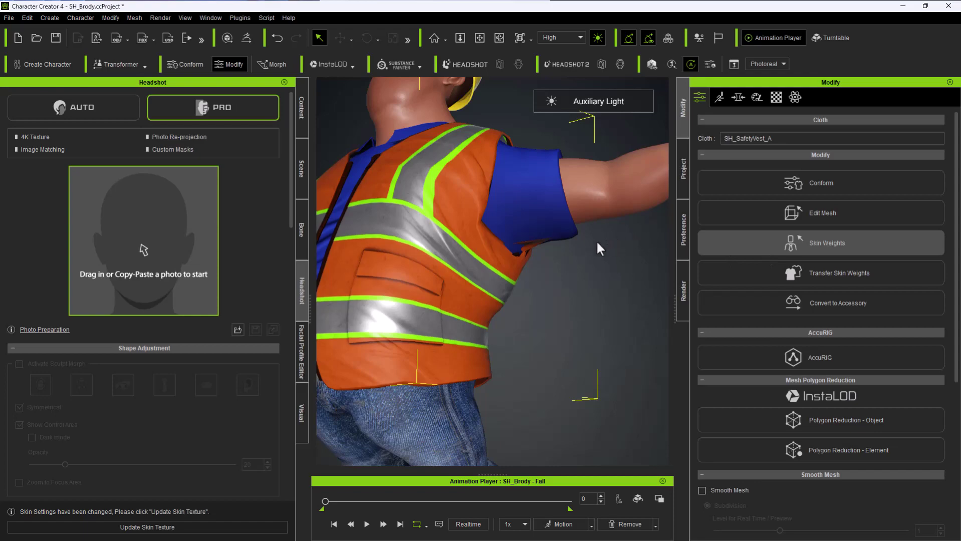
pyautogui.moveTo(583, 235); pyautogui.dragTo(527, 258, button='right')
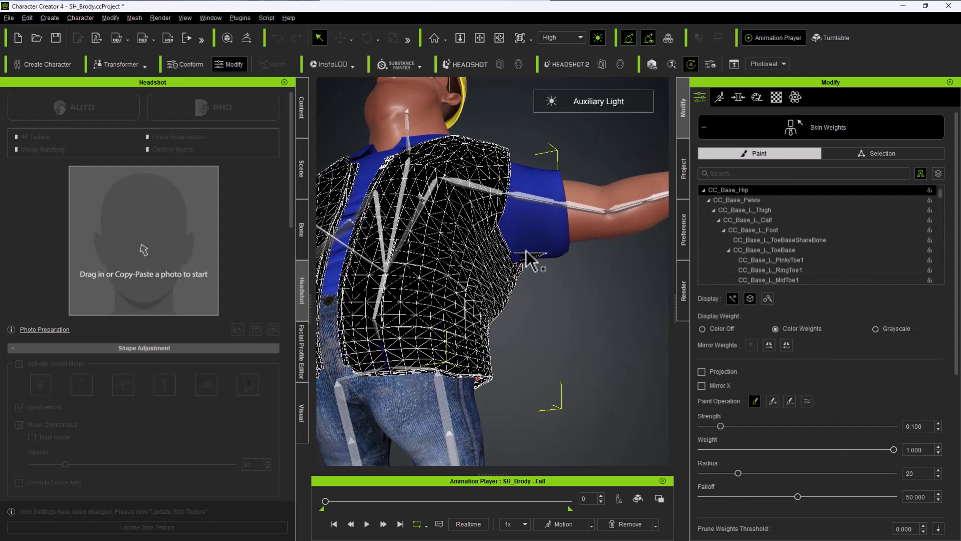
pyautogui.click(412, 230)
pyautogui.moveTo(511, 268); pyautogui.dragTo(553, 258, button='right')
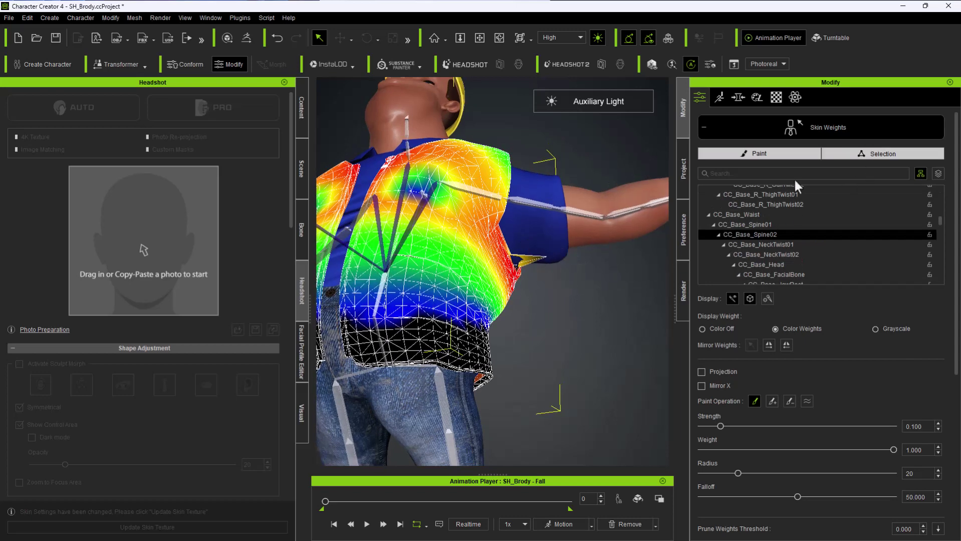
# Select the left armpit vertices in selection mode and set their CC_Base_Spine02 weight to 1, repeating it on the grown selection
pyautogui.moveTo(541, 274); pyautogui.dragTo(587, 230)
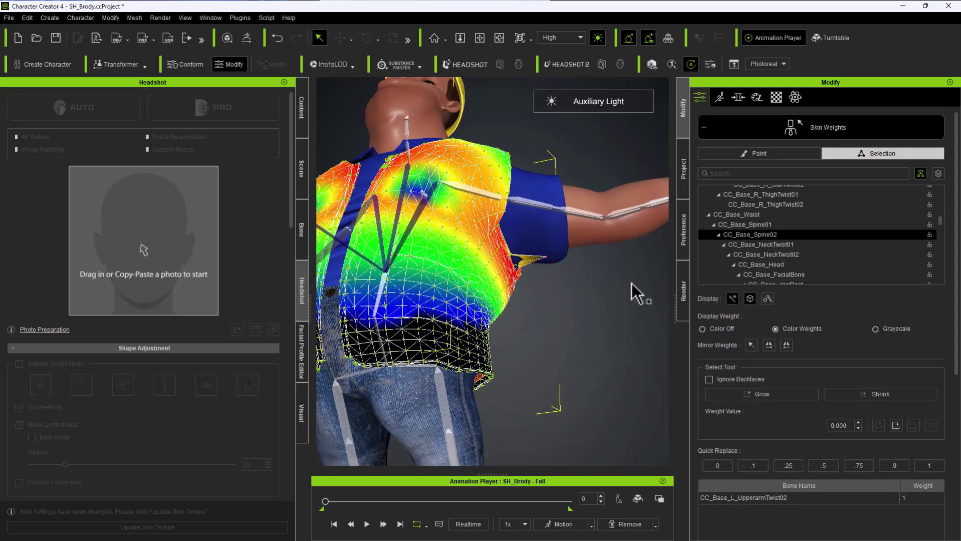
pyautogui.click(929, 466)
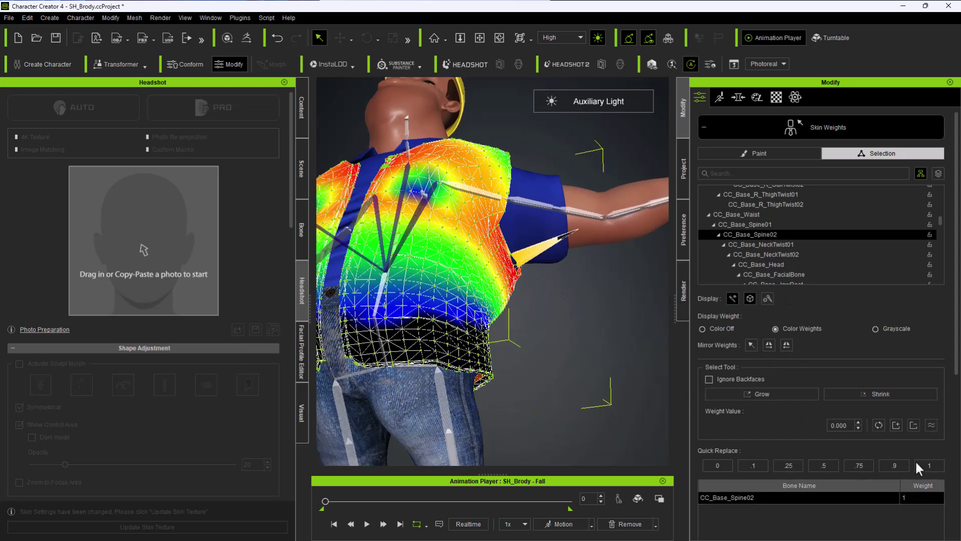
pyautogui.click(771, 396)
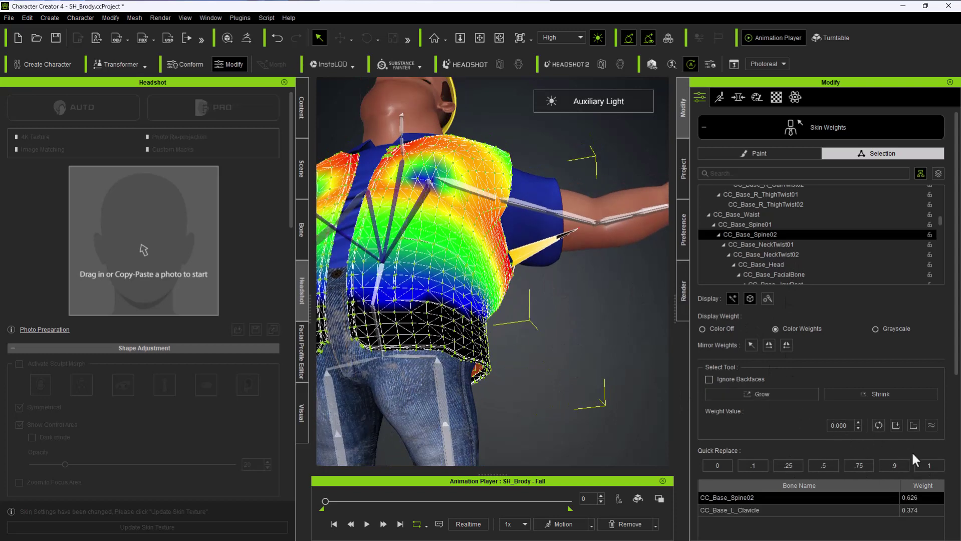
pyautogui.click(929, 466)
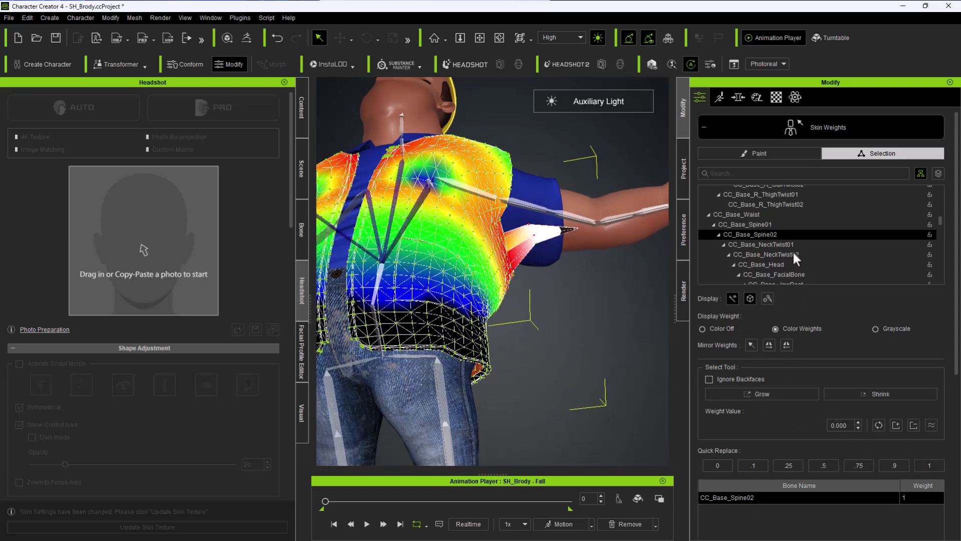
# Close the skin weight editing and update the SH_SafetyVest_A mesh and texture from ZBrush through GoZ
pyautogui.click(826, 127)
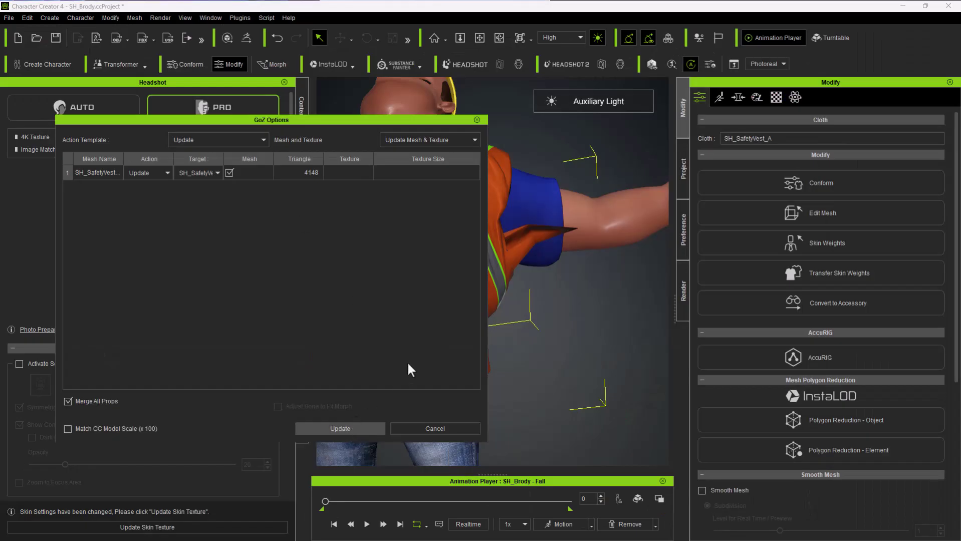
pyautogui.click(340, 428)
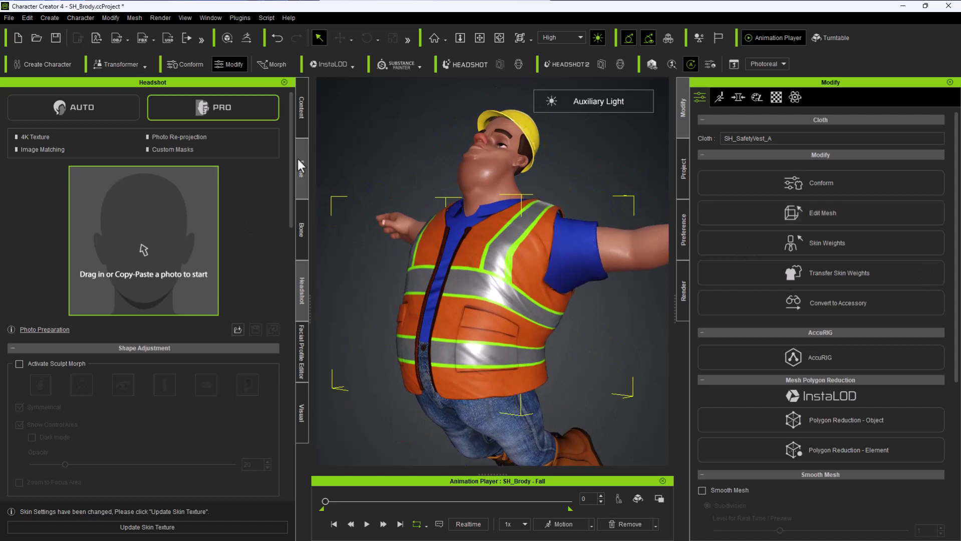
# Apply the Gesture F1 checking pose to the character and turn off the auxiliary light
pyautogui.click(301, 107)
pyautogui.doubleClick(225, 351)
pyautogui.click(540, 300)
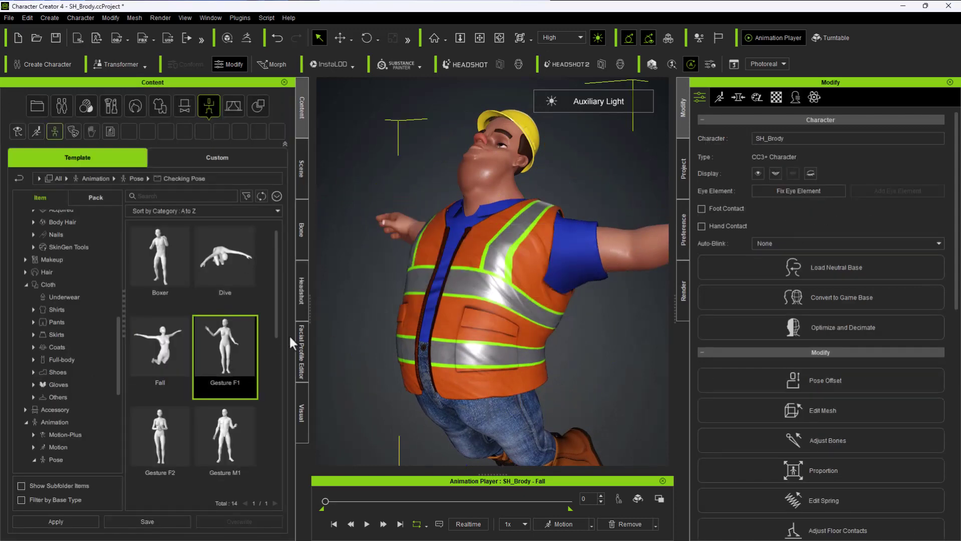
pyautogui.click(301, 303)
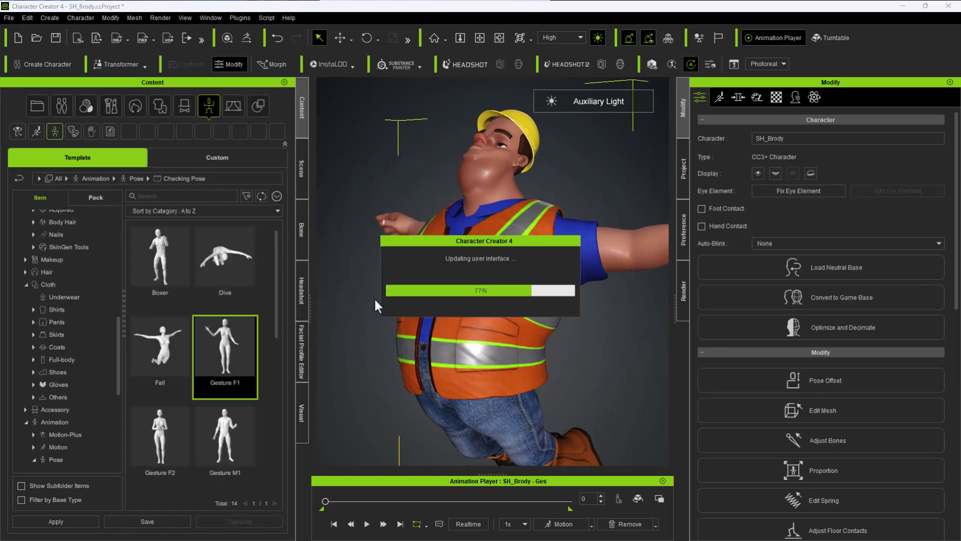
pyautogui.click(598, 42)
# Test the outfit in the Gesture F2 and Gesture M1 checking poses
pyautogui.doubleClick(178, 416)
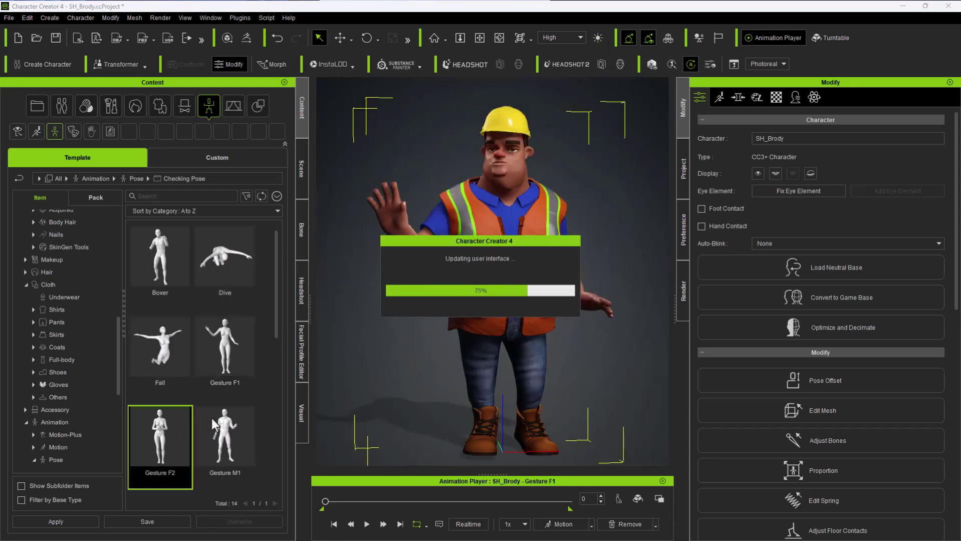
pyautogui.doubleClick(234, 439)
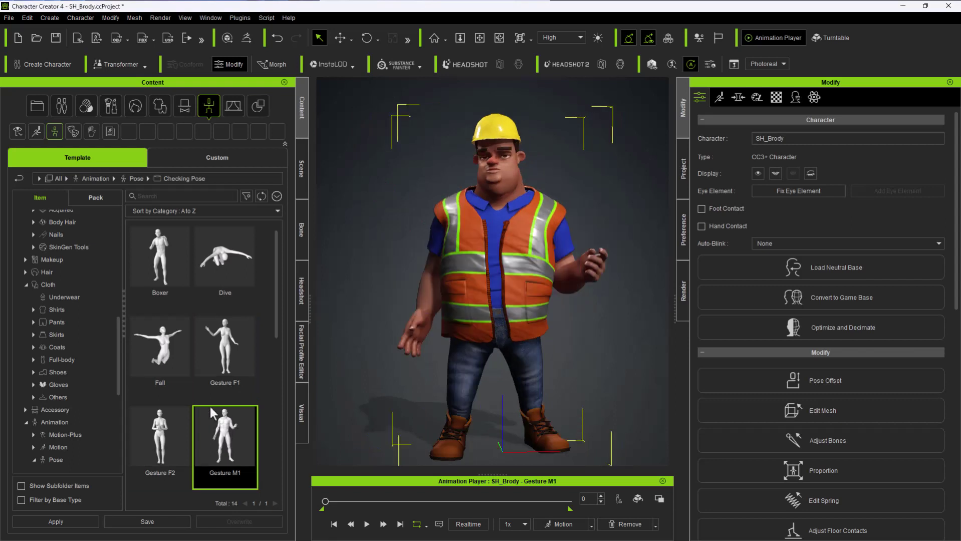
# Apply the Muscle and Open X checking poses in turn and inspect the vest with the arms raised
pyautogui.scroll(-2, 210, 412)
pyautogui.doubleClick(223, 412)
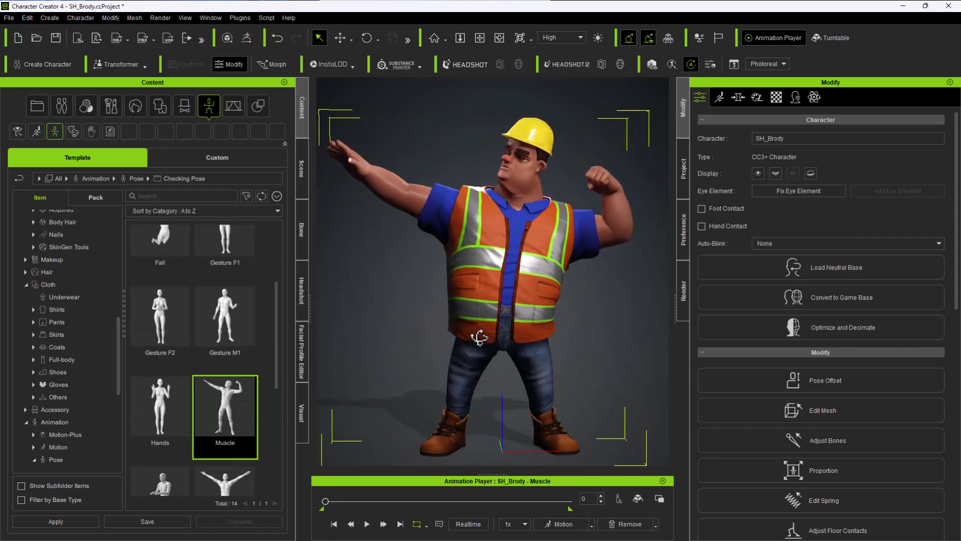
pyautogui.scroll(-1, 256, 404)
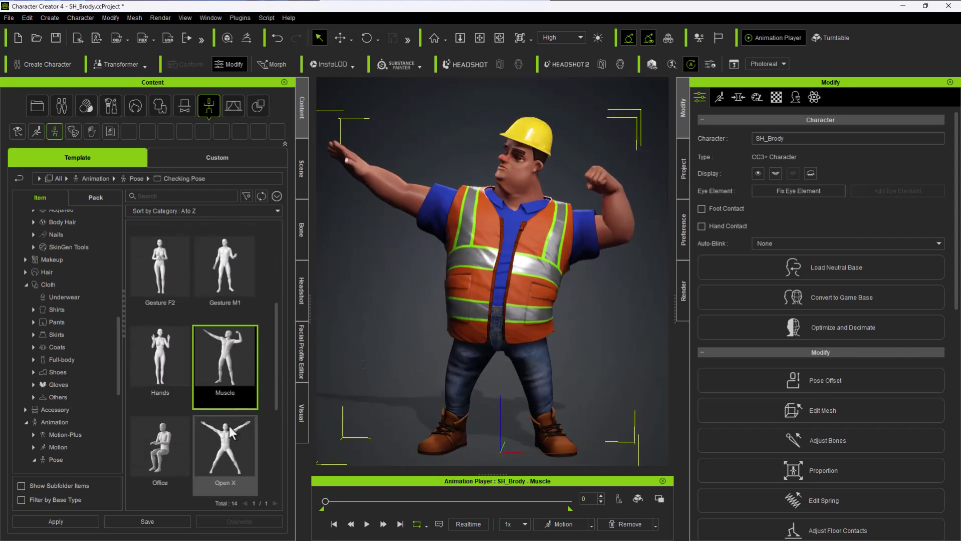
pyautogui.doubleClick(226, 435)
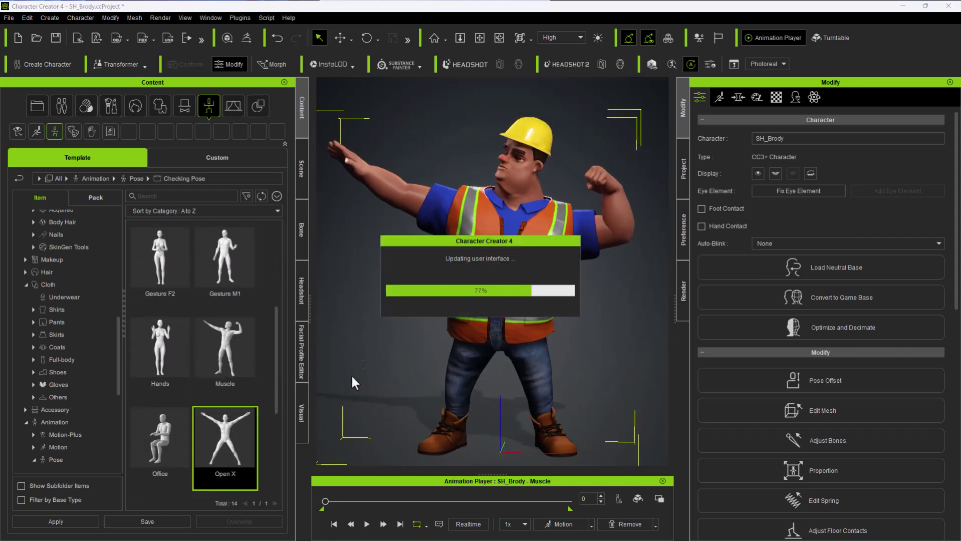
pyautogui.moveTo(481, 378)
pyautogui.mouseDown(button='right')
pyautogui.moveTo(634, 373)
pyautogui.moveTo(539, 367)
pyautogui.moveTo(471, 377)
pyautogui.mouseUp(button='right')
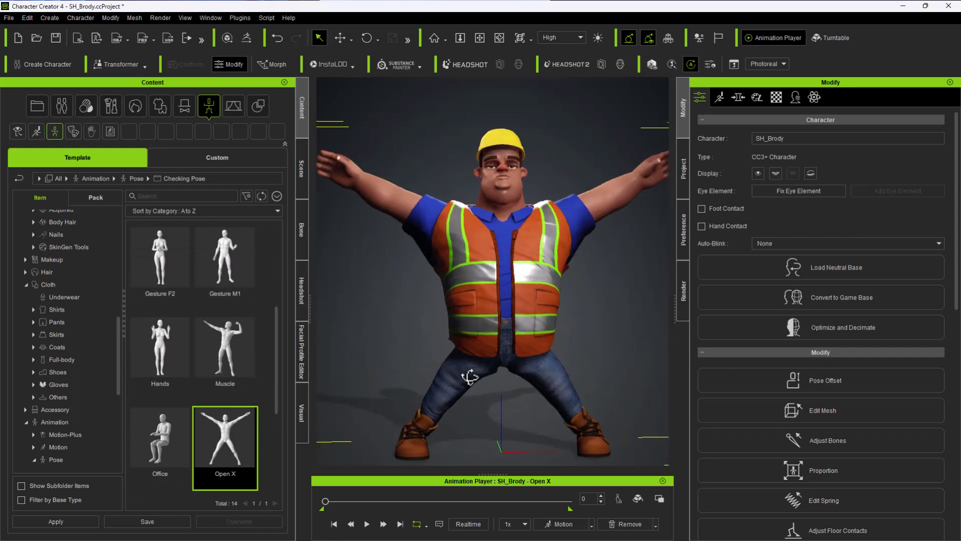
# Apply the Run checking pose to the character and inspect the outfit in it
pyautogui.scroll(-3, 216, 426)
pyautogui.doubleClick(226, 398)
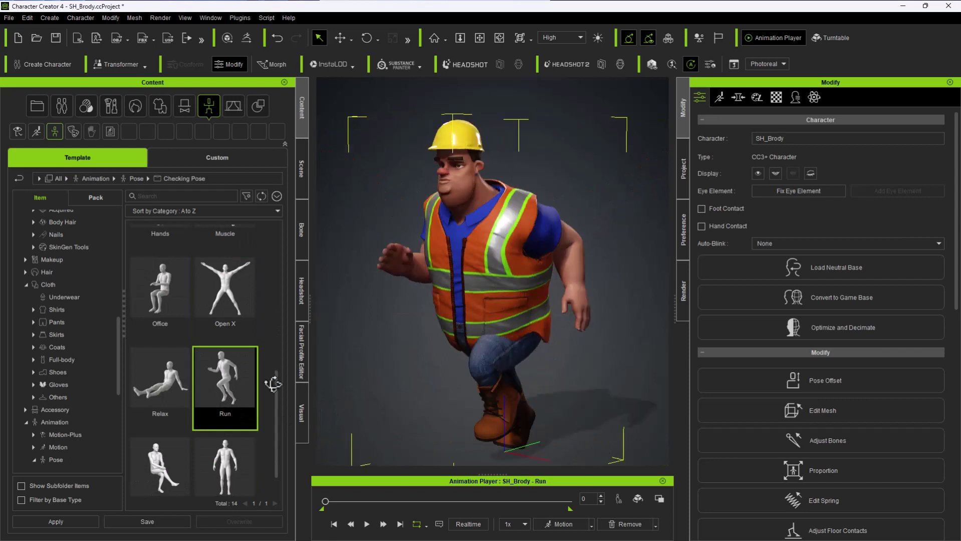
pyautogui.scroll(-1, 231, 399)
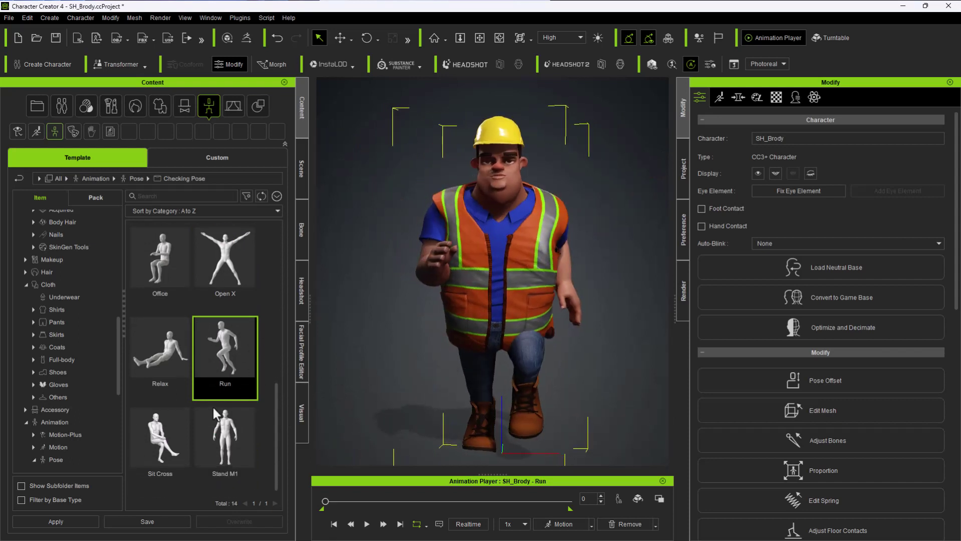